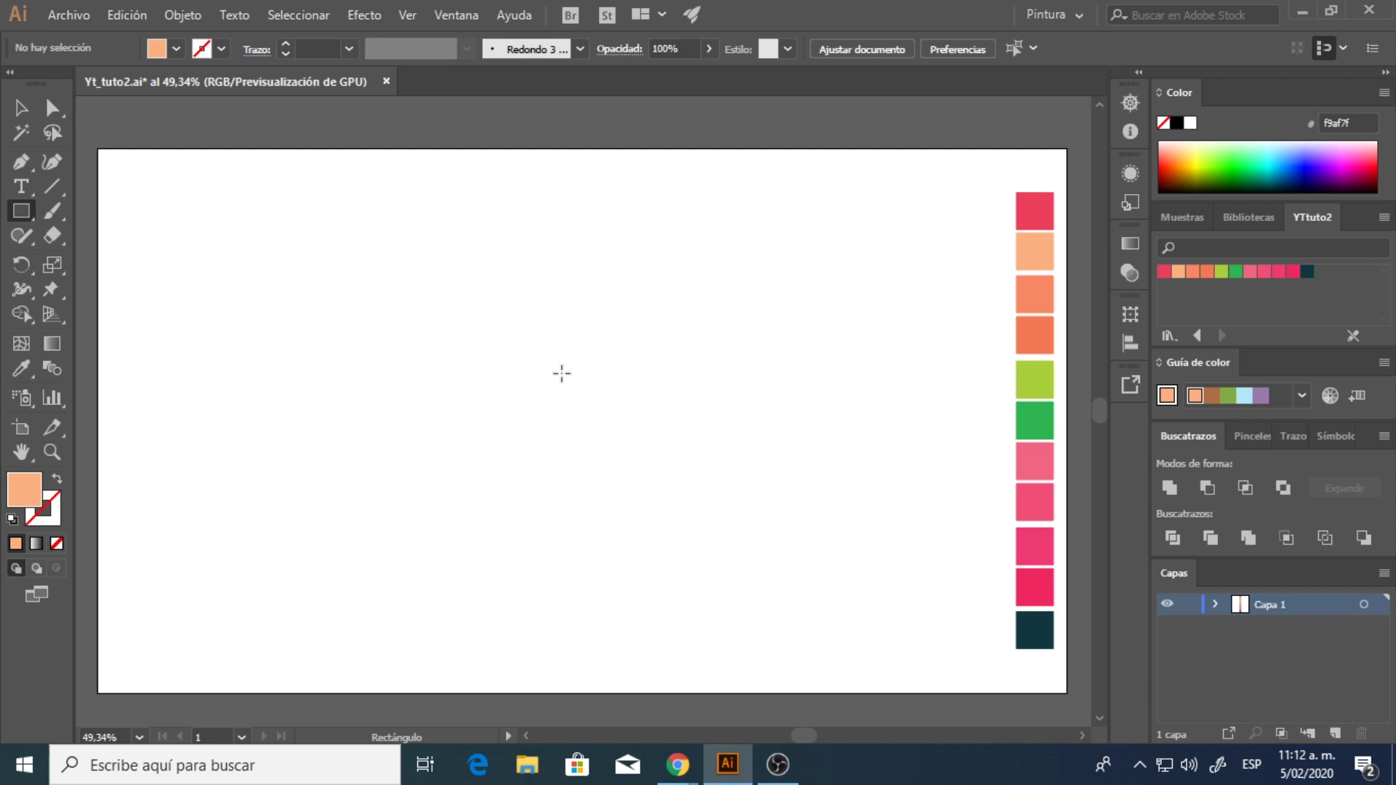
- Draw a peach rectangle near the centre of the artboard and fully round its corners
drag(480, 284, 676, 391)
click(23, 110)
click(52, 109)
drag(495, 299, 752, 364)
- Place a copy of the rounded shape to its right and stack a second copy directly beneath that one
click(22, 109)
click(327, 266)
drag(842, 404, 841, 500)
- Restore square corners on the original peach shape
click(530, 373)
click(53, 109)
drag(533, 338, 481, 285)
click(21, 108)
click(590, 410)
- Copy the square peach rectangle downward, reduce its height and width, and fill the copy with green #a9ce3c
drag(632, 356, 633, 429)
drag(578, 461, 578, 433)
drag(675, 393, 629, 396)
click(1222, 272)
key(ctrl+shift+a)
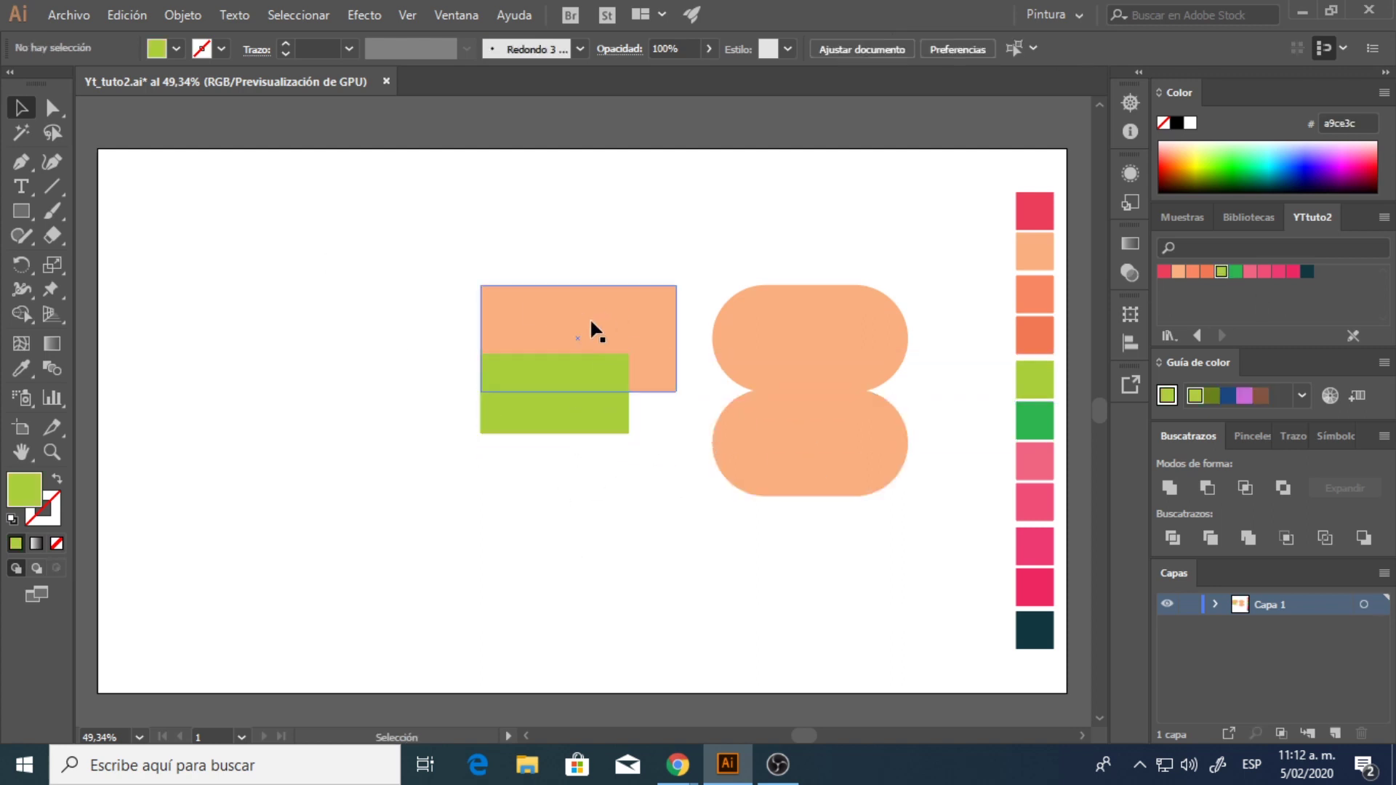
- Bring the peach rectangle to the front so it overlaps the green one
right_click(590, 317)
mouse_move(658, 640)
click(887, 640)
- Copy the green rectangle downward and shrink the copy into a small block aligned with the left edge
click(580, 412)
drag(581, 414, 581, 458)
drag(554, 399, 555, 415)
drag(630, 447, 564, 446)
- Send the small lower block to the back and fill it with pink #f04f78
right_click(536, 475)
mouse_move(586, 363)
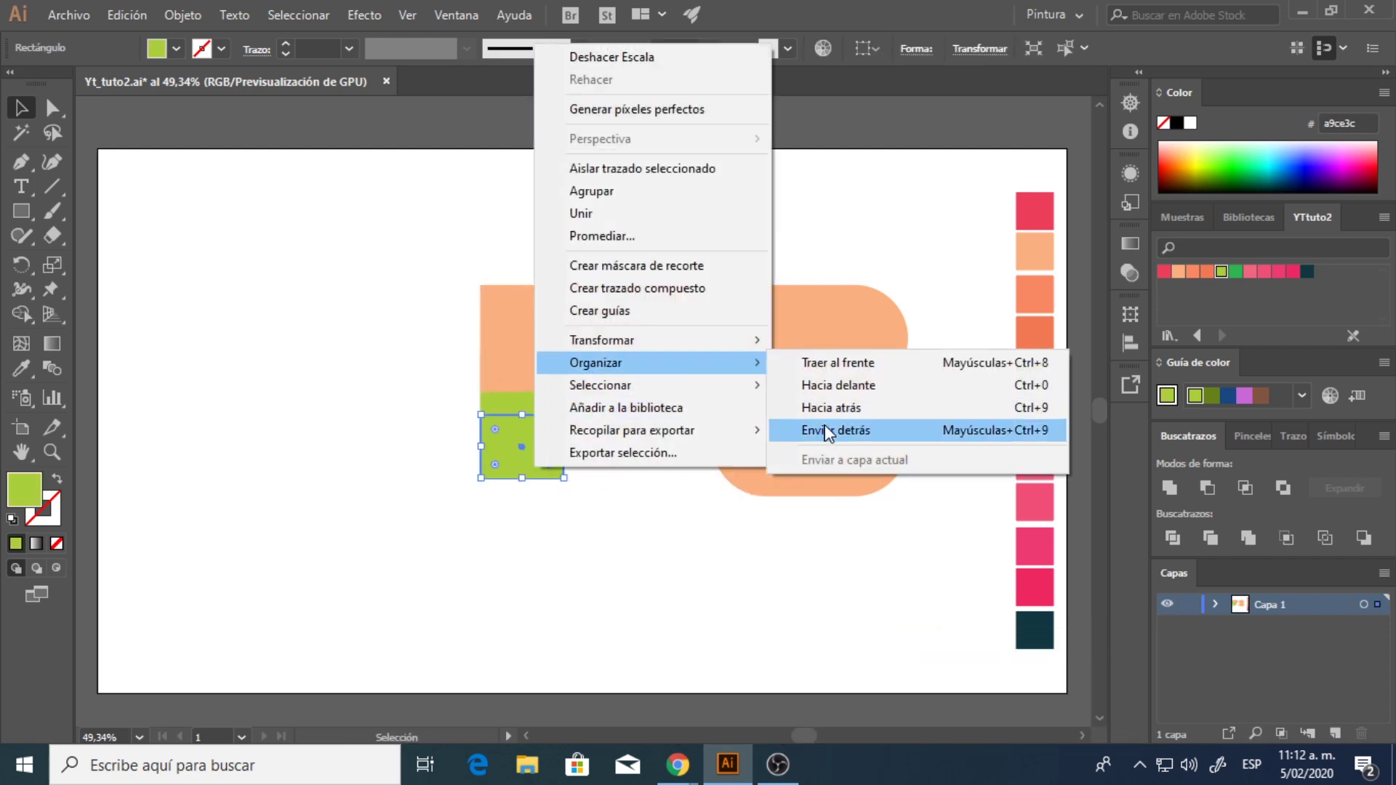
click(827, 430)
click(1262, 274)
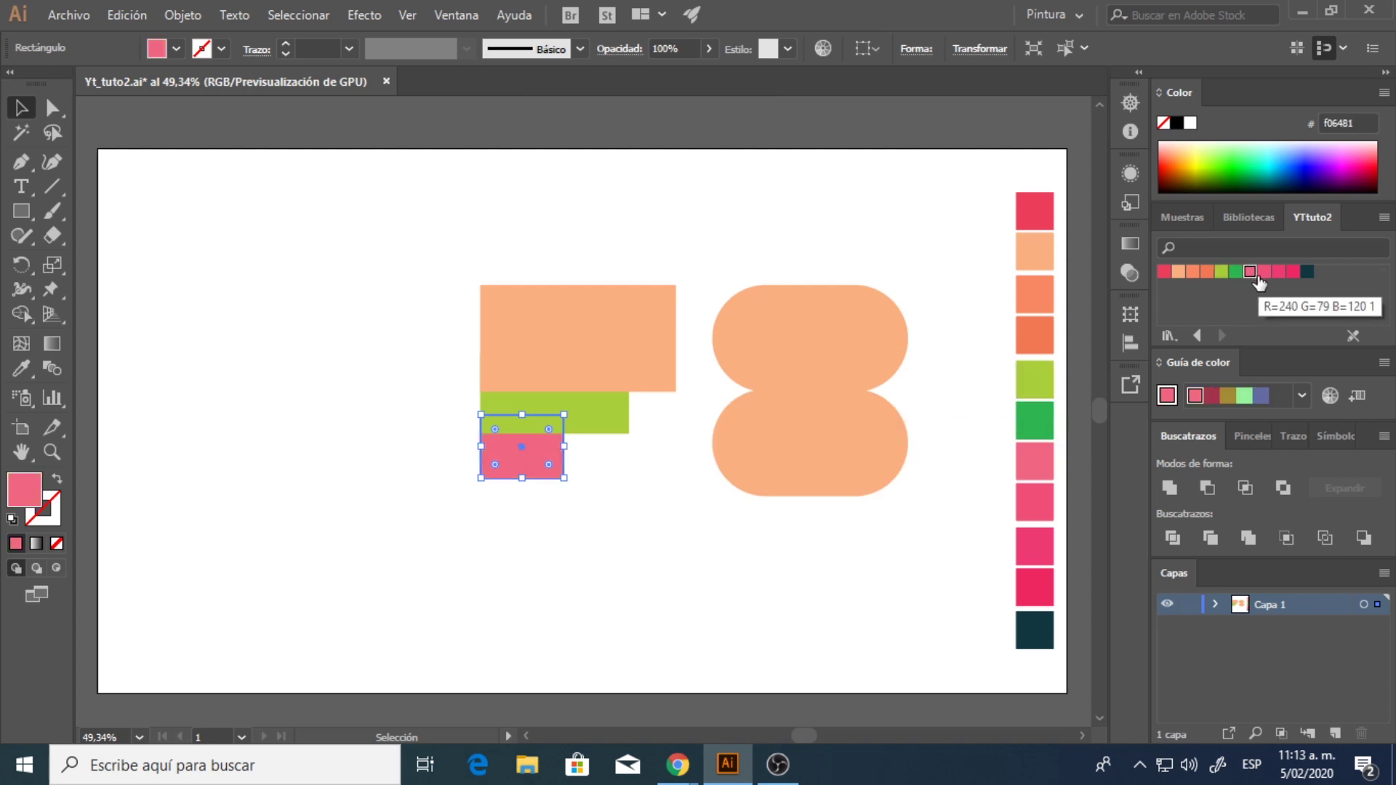
click(602, 554)
- Round the corners of the peach, green and pink rectangles, fully for the upper two and slightly for the pink block
click(52, 107)
click(507, 309)
drag(496, 299, 547, 328)
click(507, 399)
drag(497, 369, 562, 436)
click(500, 435)
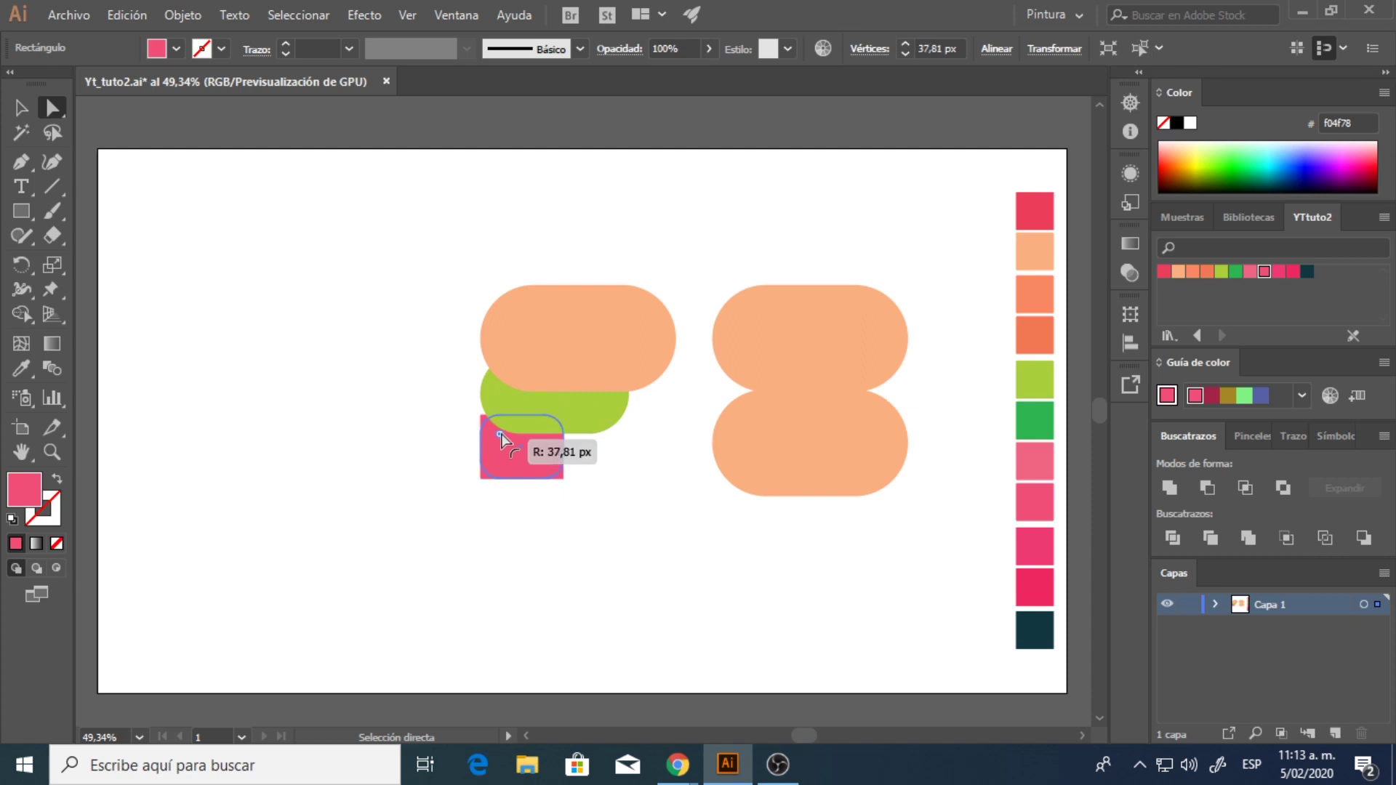
- Align the stack by shifting the peach shape left and the pink block right, and widen the green shape slightly
click(21, 108)
click(378, 306)
drag(669, 372, 658, 375)
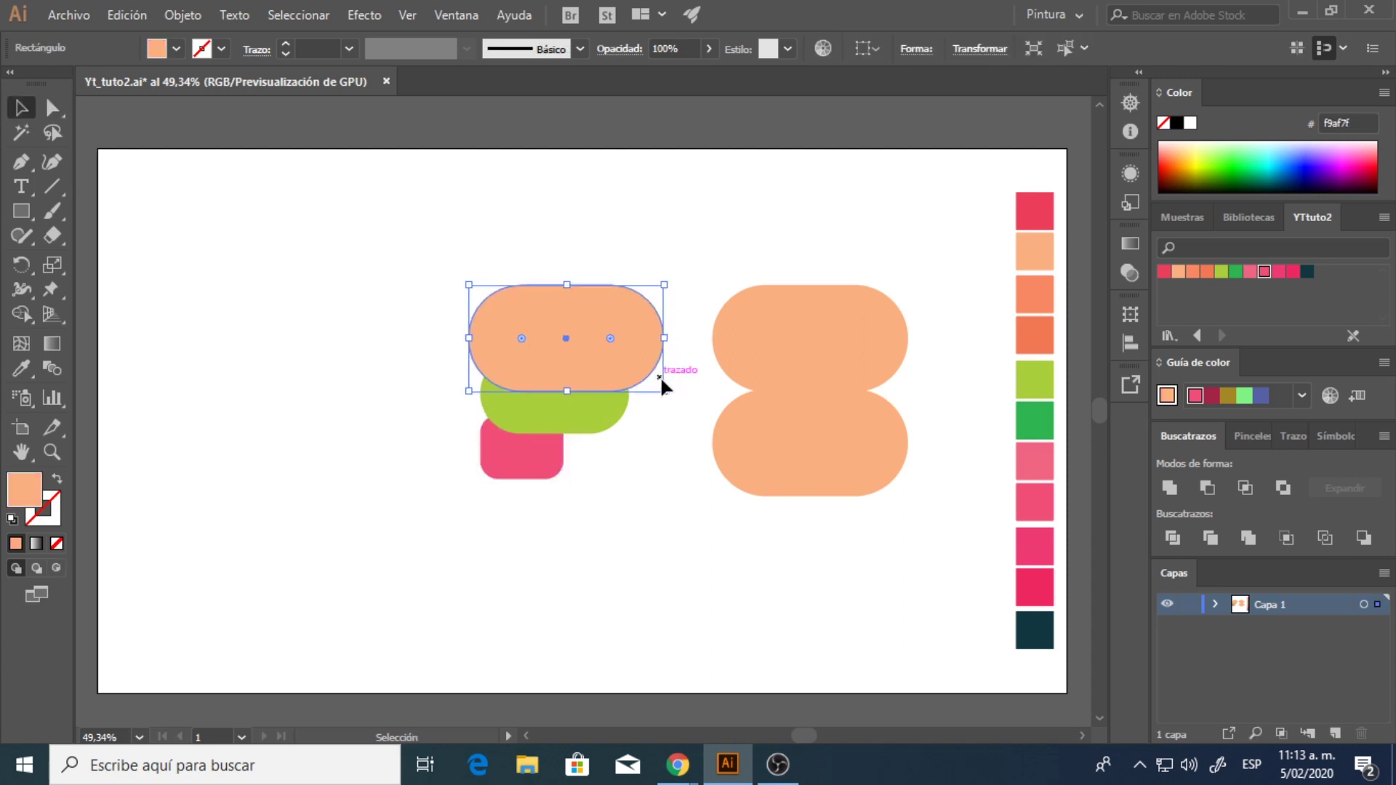
click(523, 469)
click(614, 414)
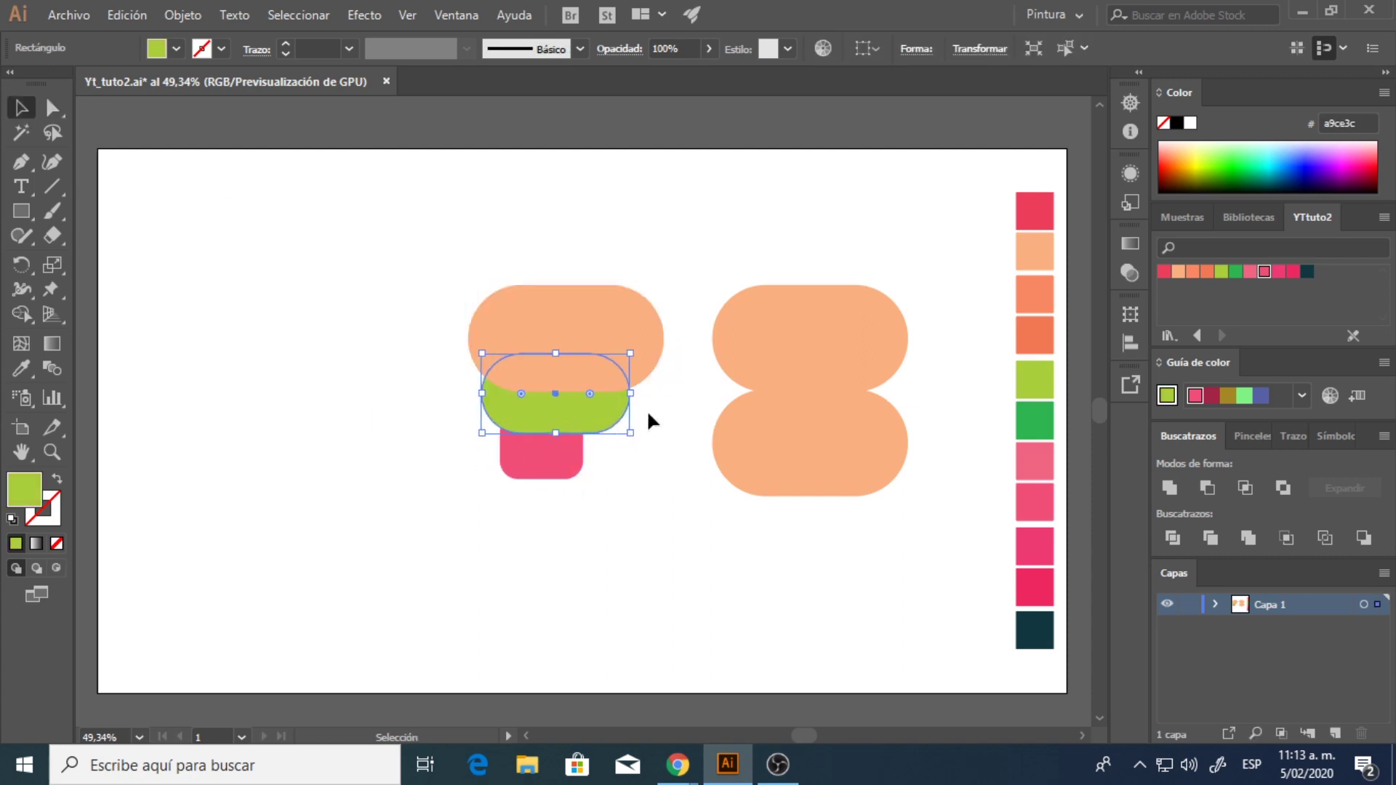
drag(630, 398, 639, 400)
click(634, 435)
click(567, 284)
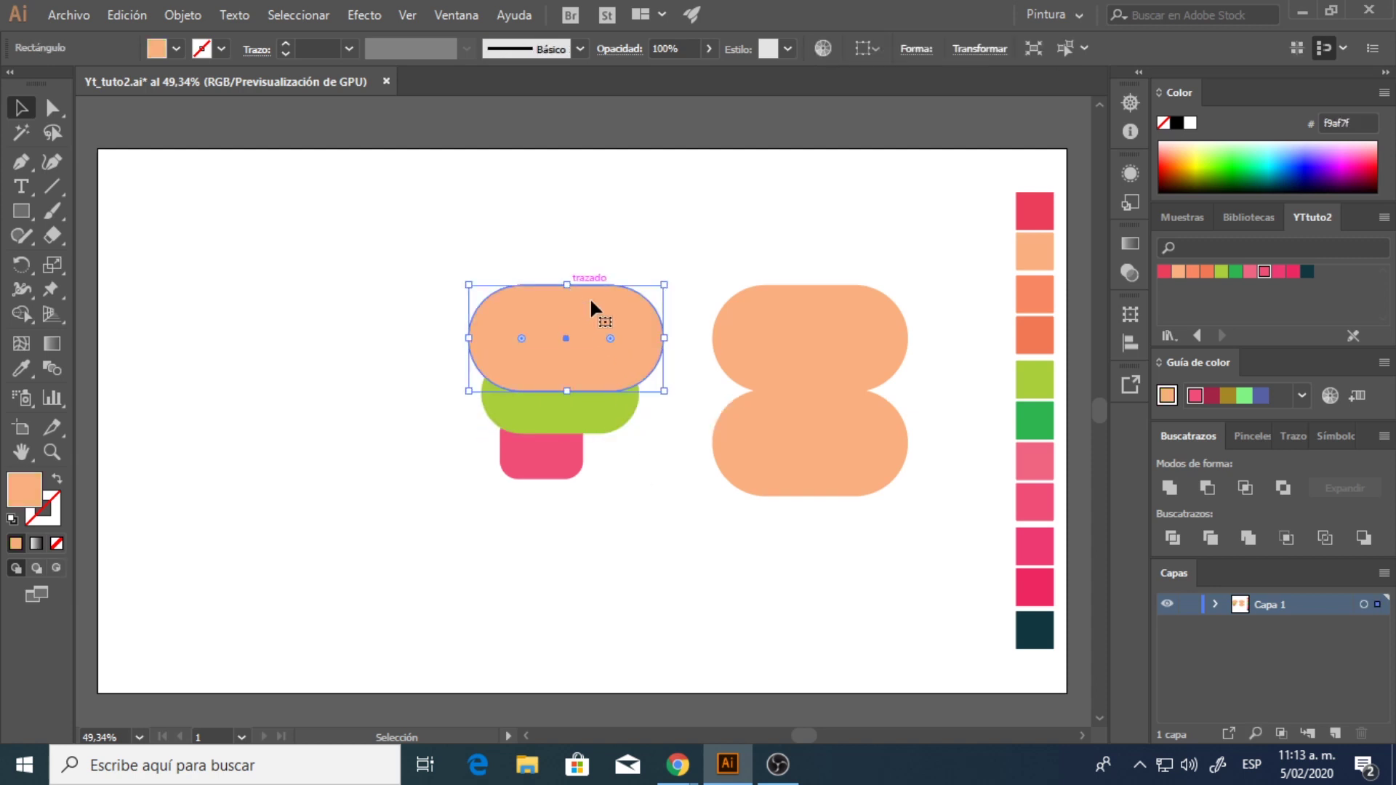
click(639, 474)
- Draw a tall, narrow peach rectangle beside the left edge of the stacked shapes
click(21, 214)
drag(405, 342, 451, 458)
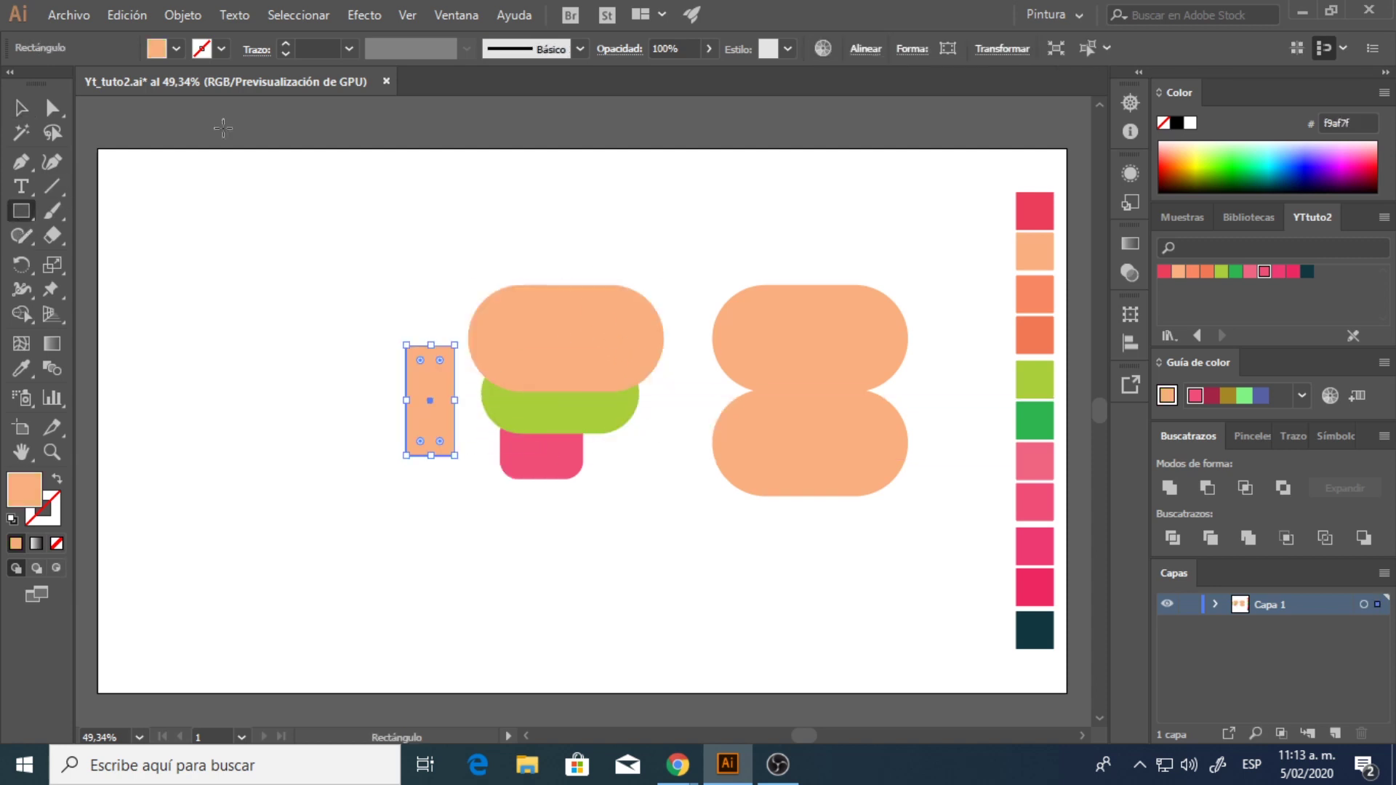
key(v)
click(141, 165)
key(ctrl+plus)
- Place the narrow shape over the body's left side, shorten and round it, and copy it downward to form an arm
drag(486, 398, 555, 433)
drag(535, 503, 534, 479)
drag(553, 370, 544, 473)
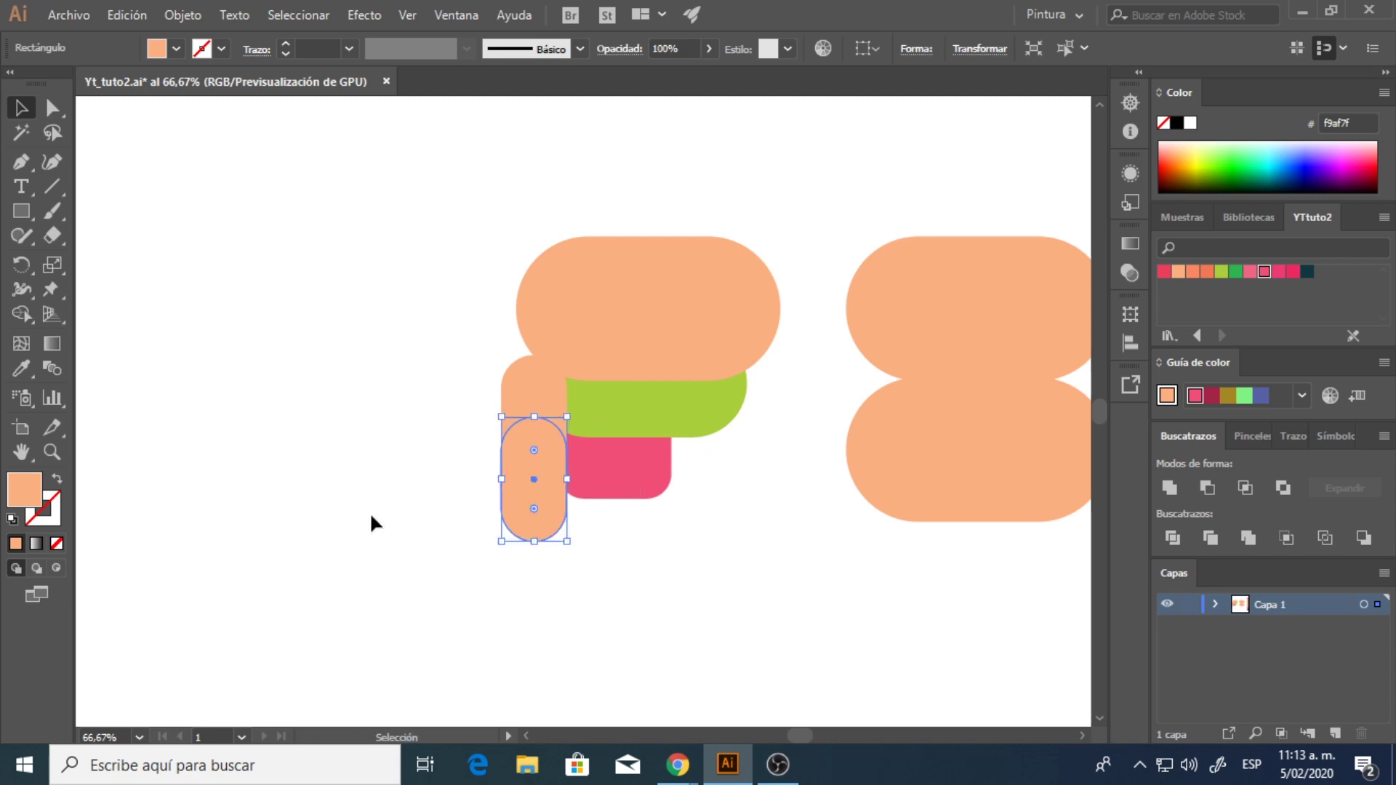
click(386, 524)
- Draw a small upright rectangle below and right of the pink block and fill it with pink #f04f78
click(21, 212)
drag(688, 478, 736, 547)
click(1250, 271)
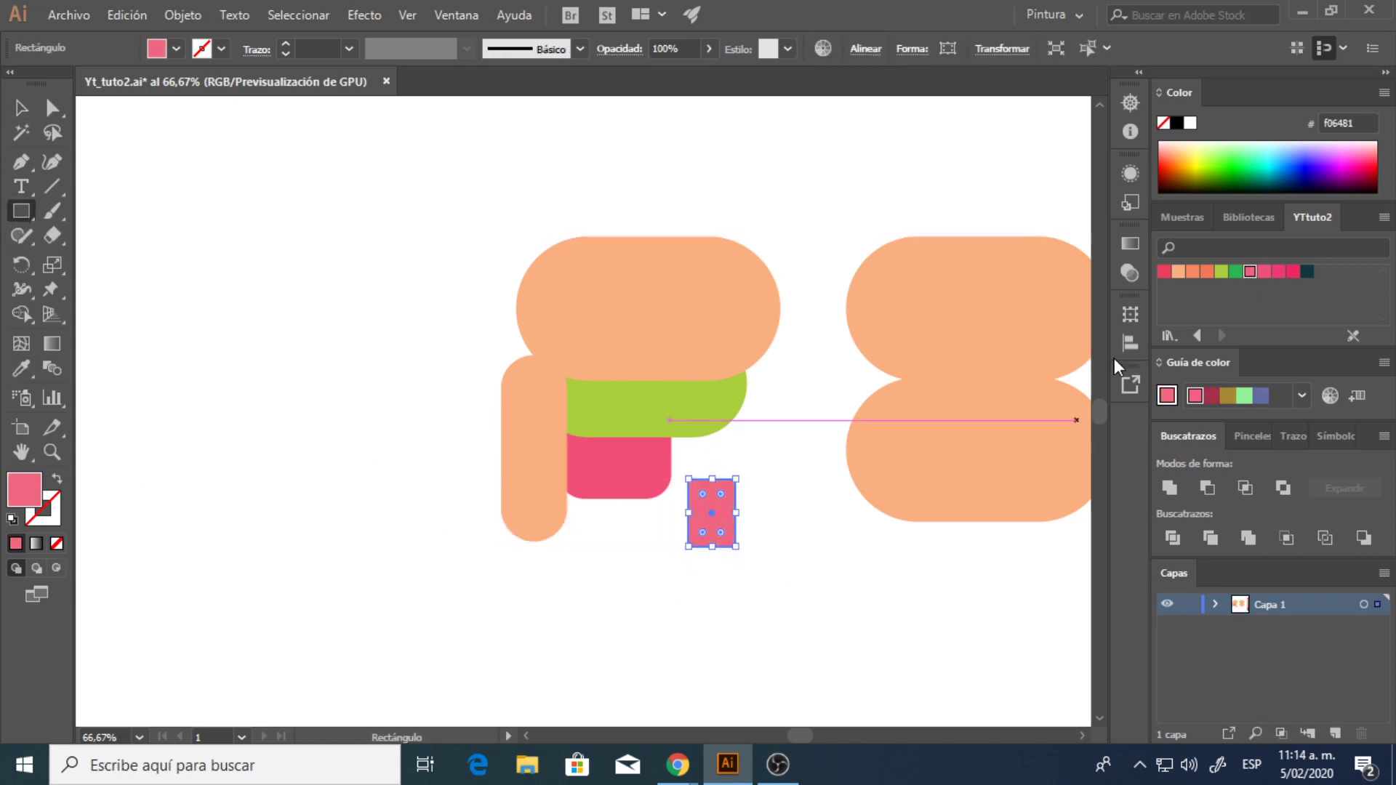
click(1265, 271)
click(20, 107)
click(698, 564)
- Fit the small rectangle to the pink block's lower-right corner, narrow it and round its top into a leg
scroll(698, 564, up, 1)
drag(516, 344, 526, 347)
drag(878, 355, 868, 426)
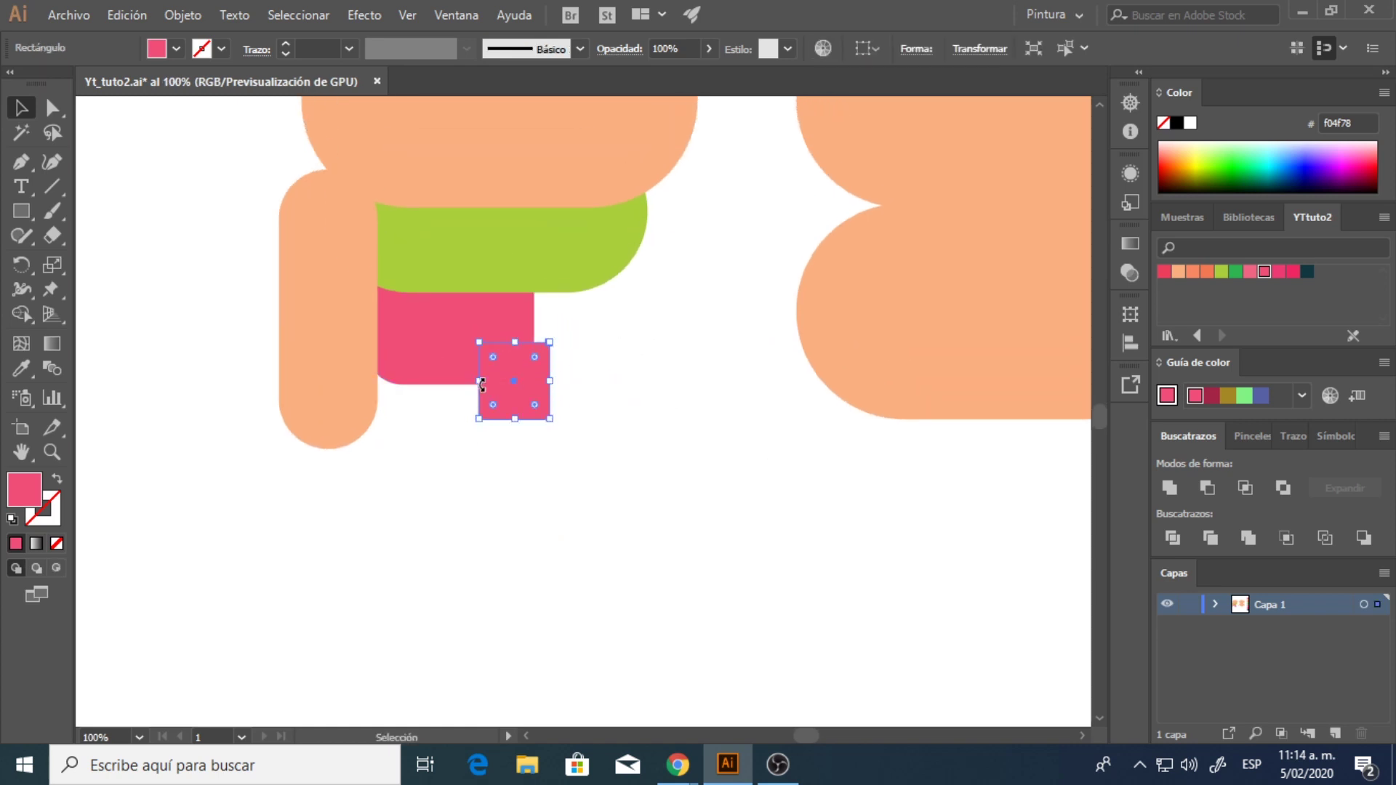
drag(477, 388, 529, 376)
click(56, 114)
click(22, 109)
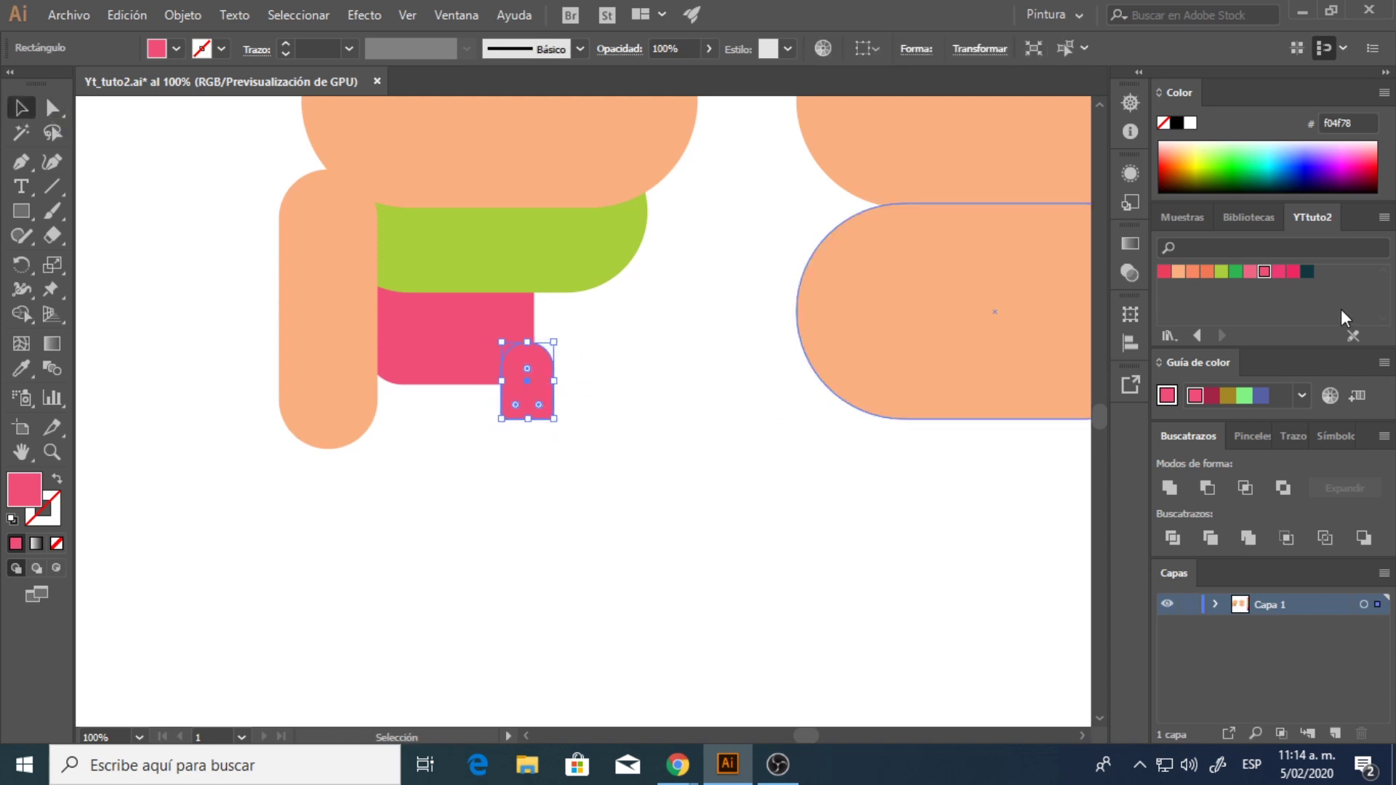
- Fill the leg with dark pink #ee2862 and send it to the back
click(1292, 272)
right_click(530, 379)
mouse_move(605, 638)
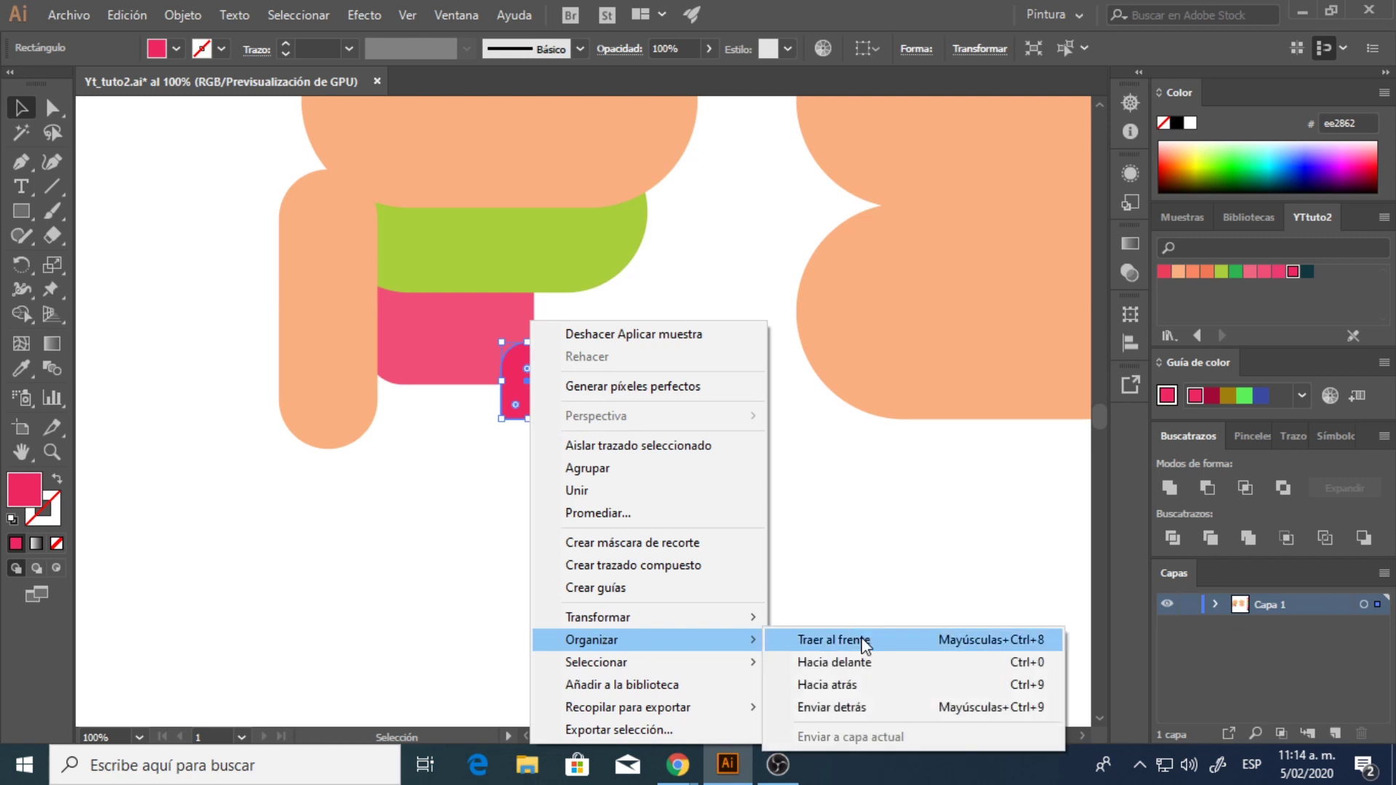
click(863, 709)
click(549, 536)
- Copy the leg to the left end of the pink block and bring the copy to the front
drag(551, 419, 425, 466)
click(575, 480)
right_click(411, 469)
mouse_move(468, 358)
click(689, 360)
click(771, 407)
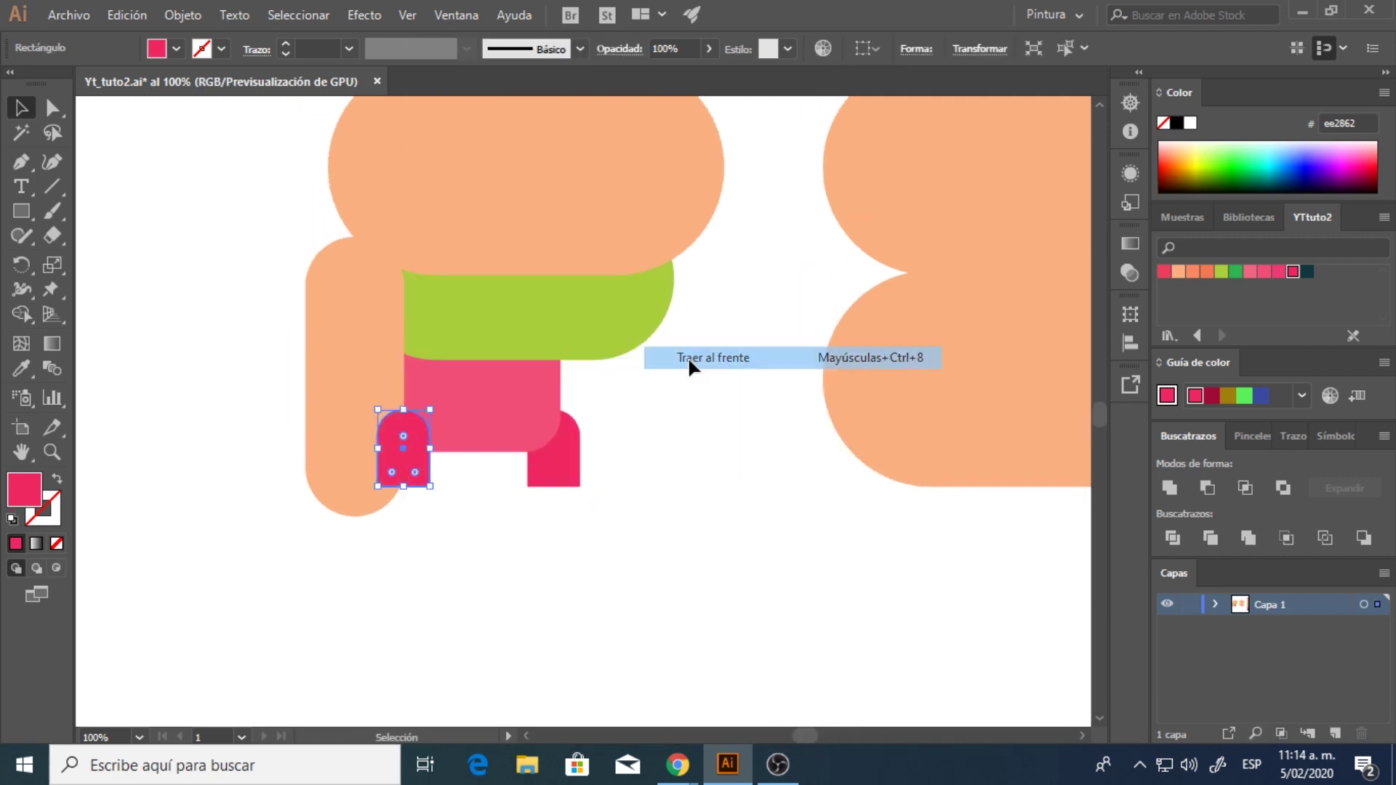
- Fill the left leg with light pink #f06481
click(402, 465)
click(1250, 272)
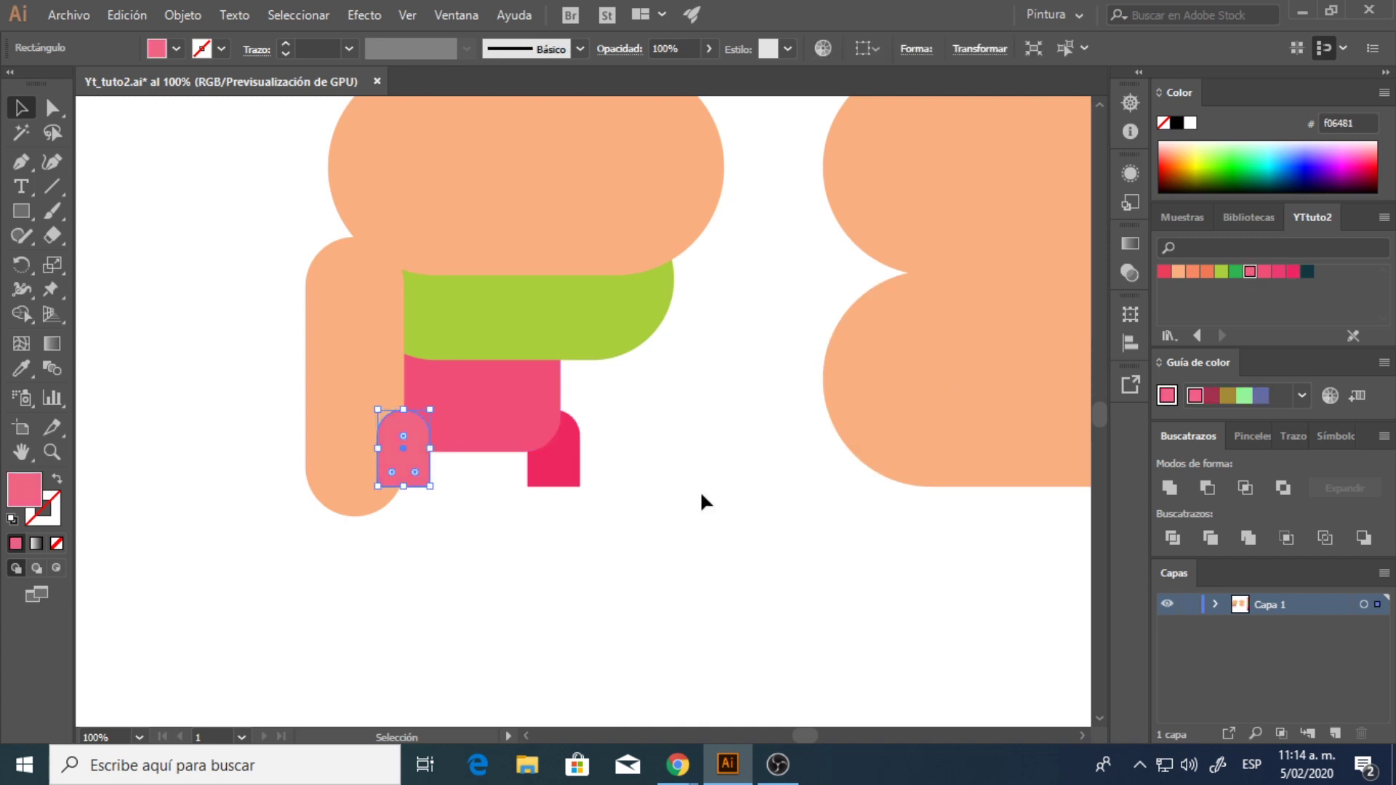
click(704, 499)
- Bring both segments of the peach arm to the front, over the body and the left leg
drag(346, 306, 442, 351)
right_click(443, 352)
mouse_move(505, 640)
click(762, 642)
click(695, 656)
click(422, 478)
right_click(422, 478)
mouse_move(467, 385)
click(738, 378)
click(716, 466)
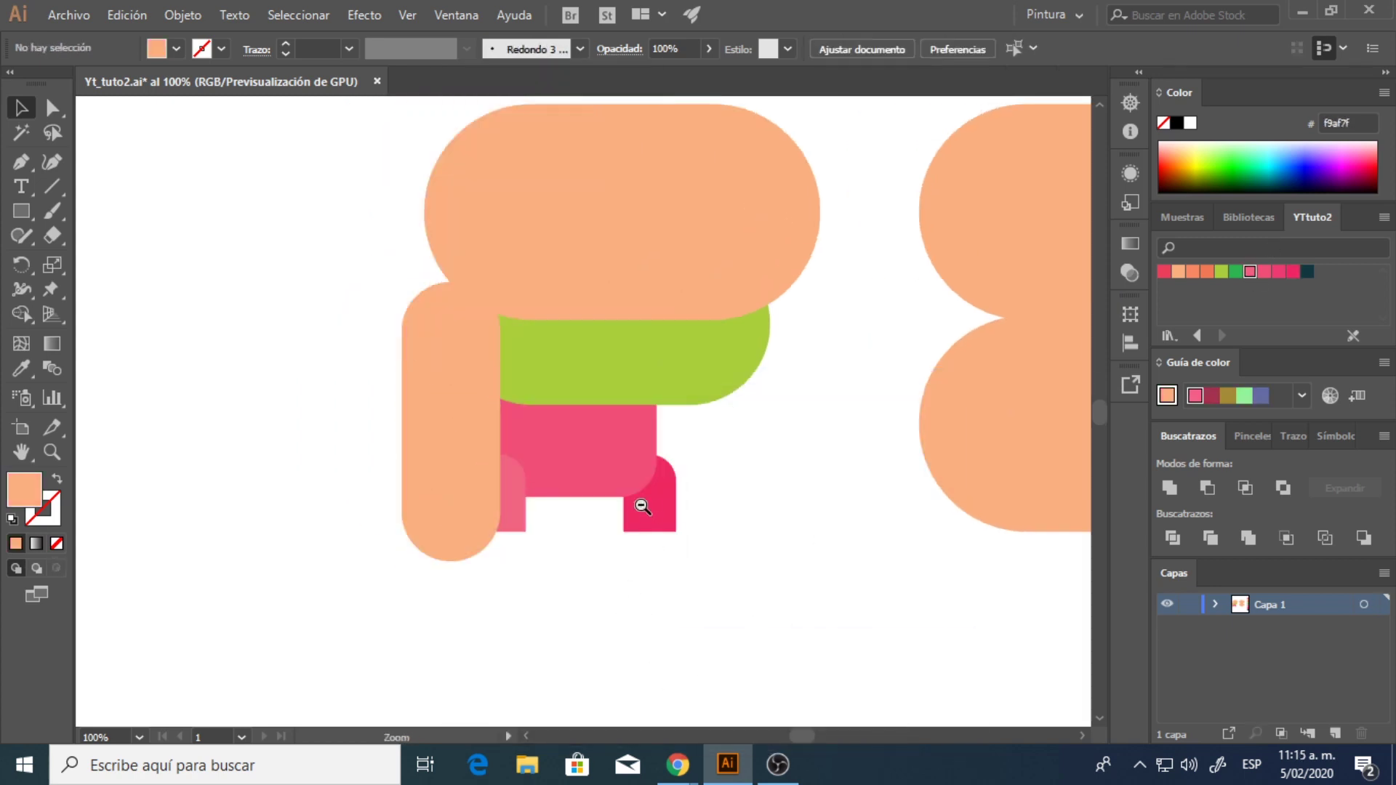
- Group the two peach segments of the left arm
ctrl+alt+click(638, 504)
click(444, 320)
shift+click(443, 406)
right_click(444, 414)
click(493, 151)
- Copy the arm to the body's right side, send the copy to the back and fine-tune its position
drag(454, 337, 644, 304)
right_click(665, 391)
mouse_move(723, 620)
click(963, 679)
click(675, 313)
drag(670, 288, 667, 289)
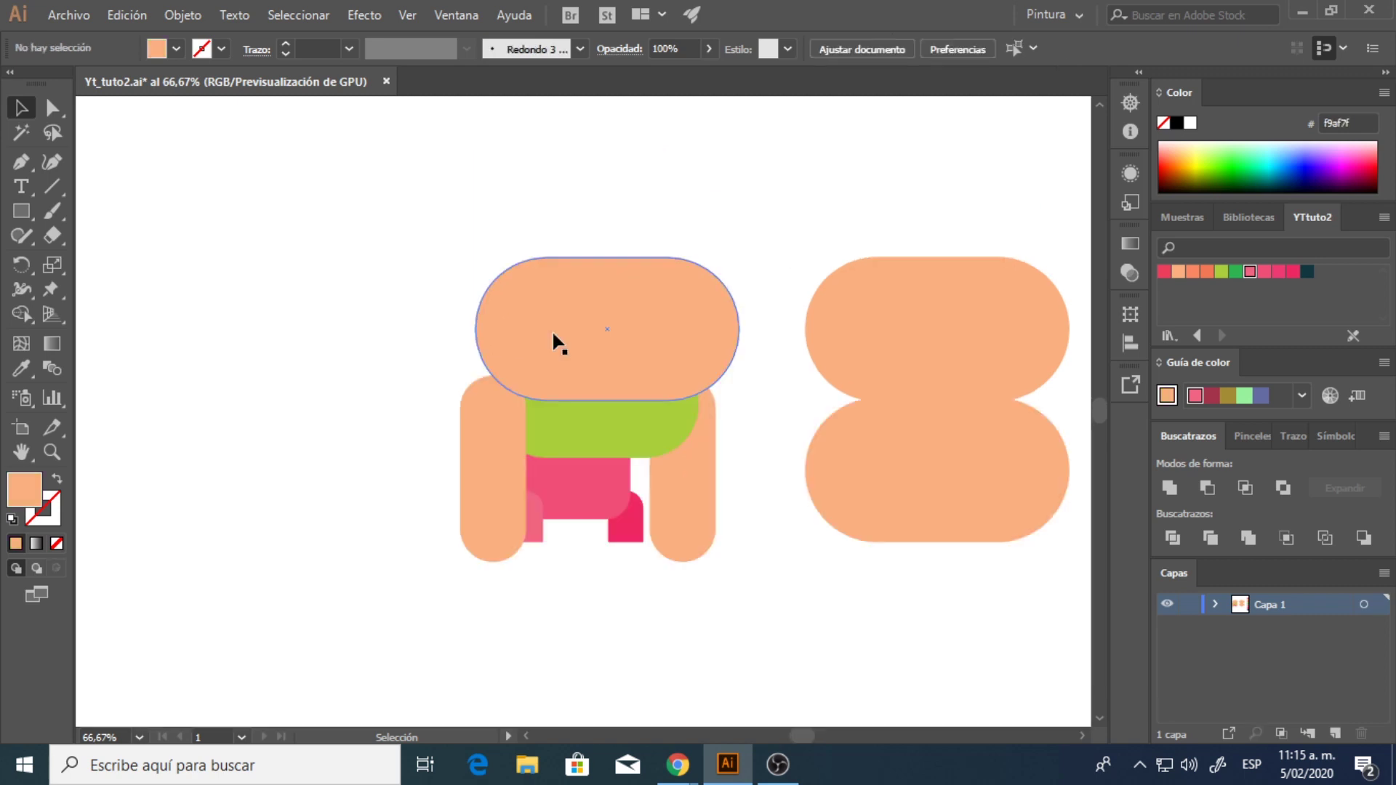
- Draw a dark teal #11363f rectangle over the top of the head as the hair
drag(22, 211, 90, 259)
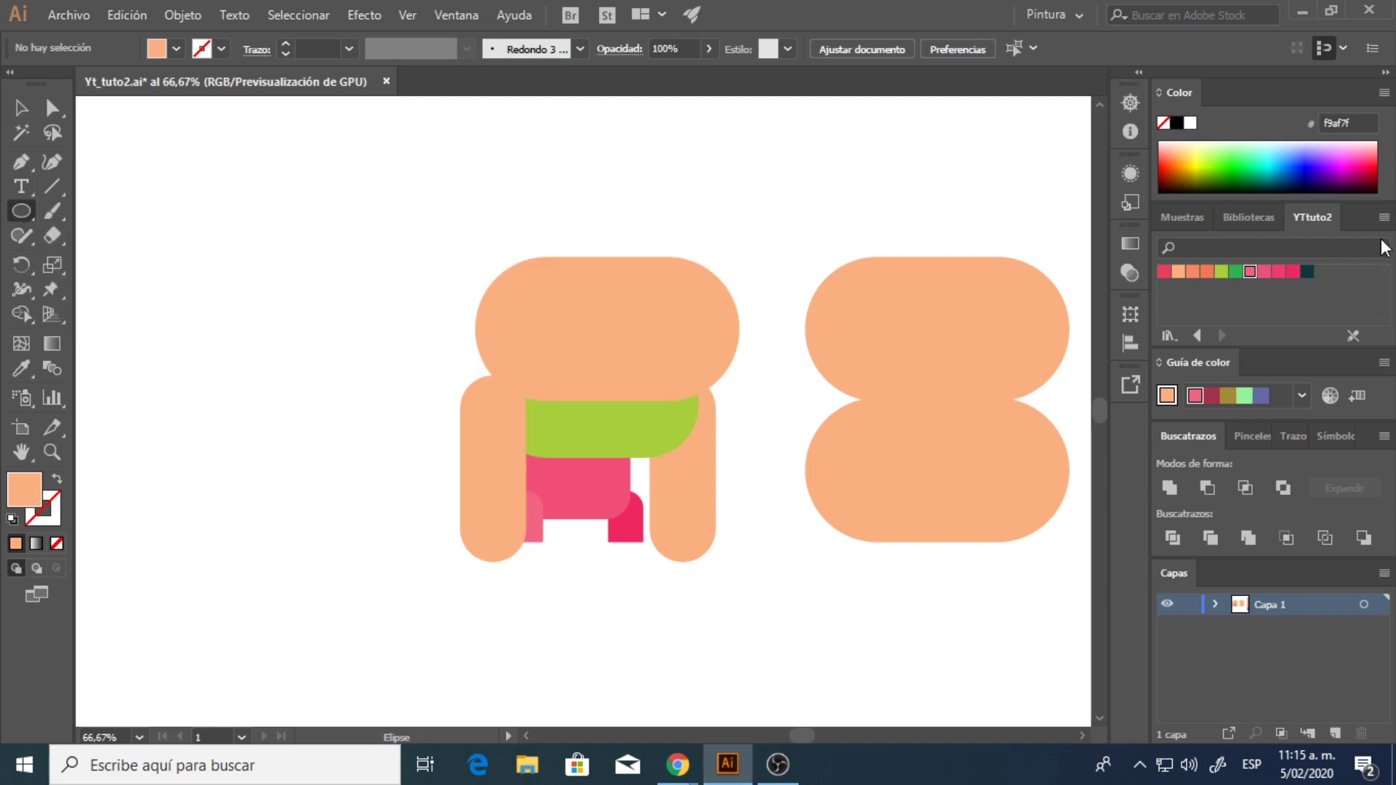
click(1308, 271)
drag(25, 213, 81, 208)
drag(501, 183, 736, 308)
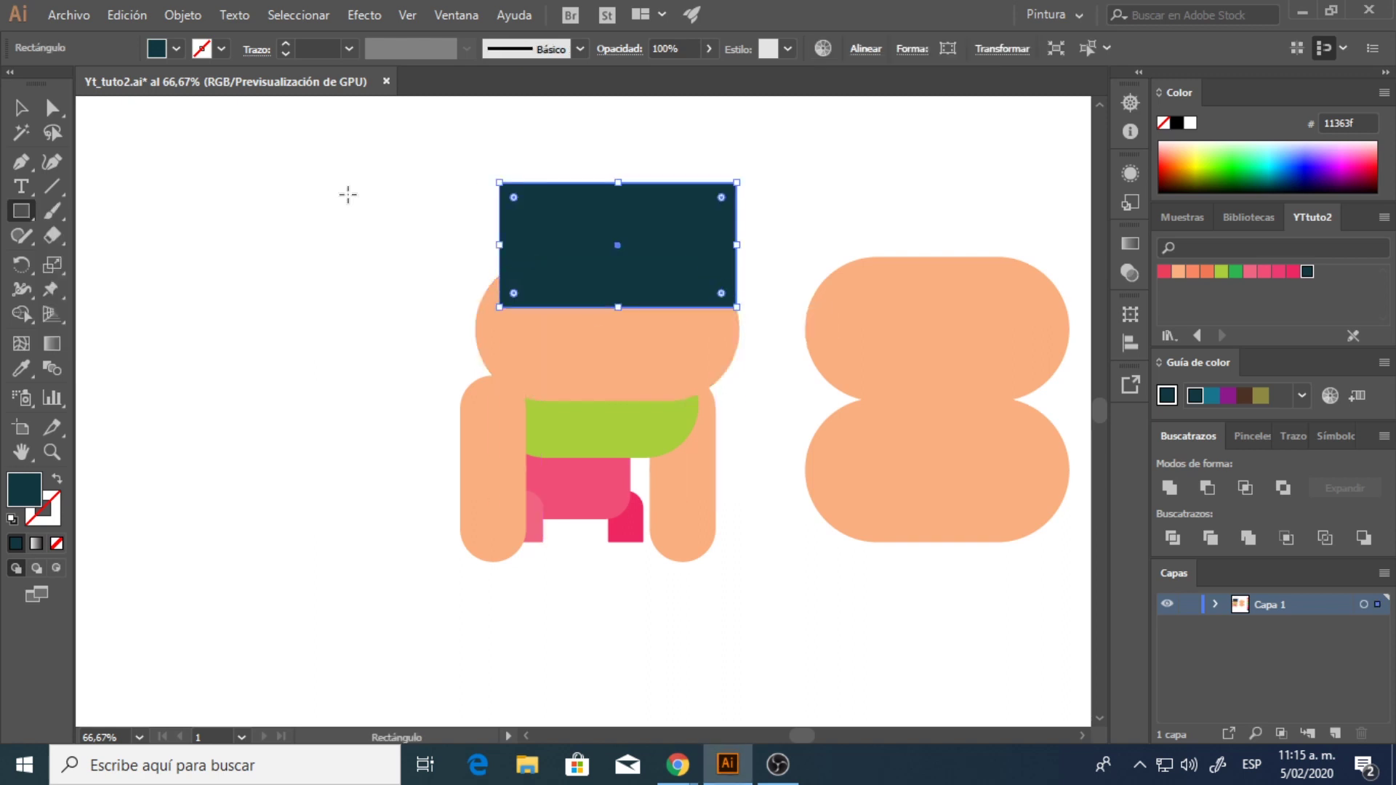
click(19, 110)
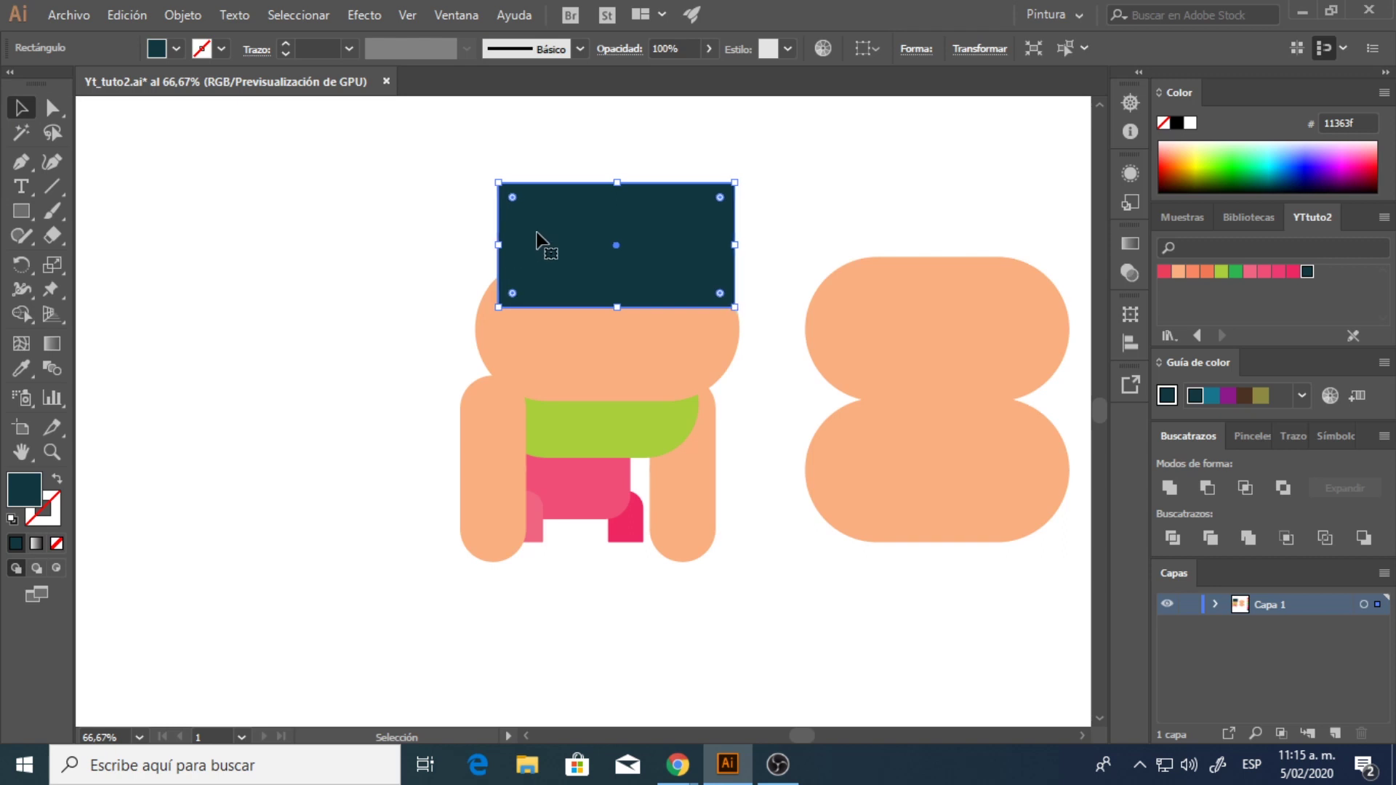
- Round the hair's corners by about 76 px and turn its upper-right corner back into a sharp point
click(58, 112)
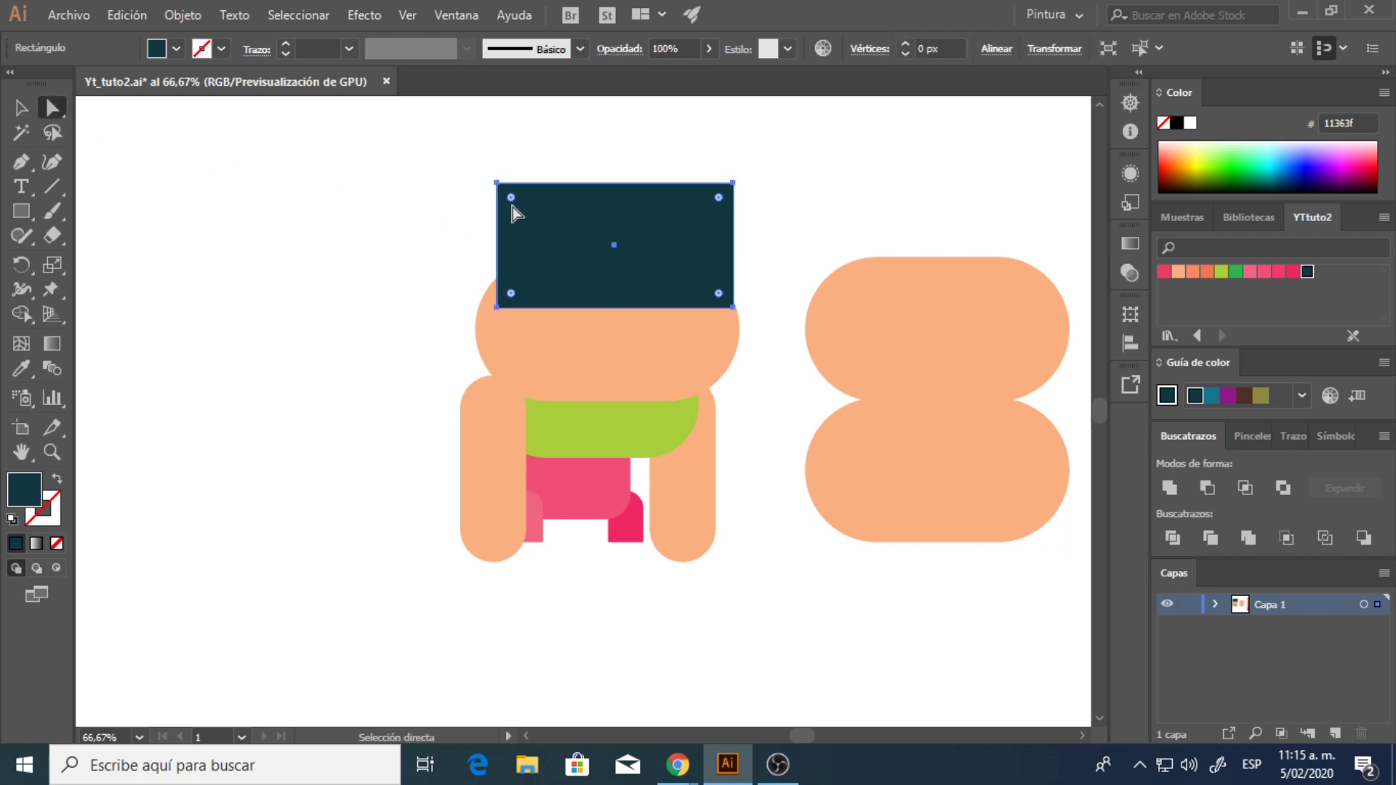
drag(513, 200, 553, 231)
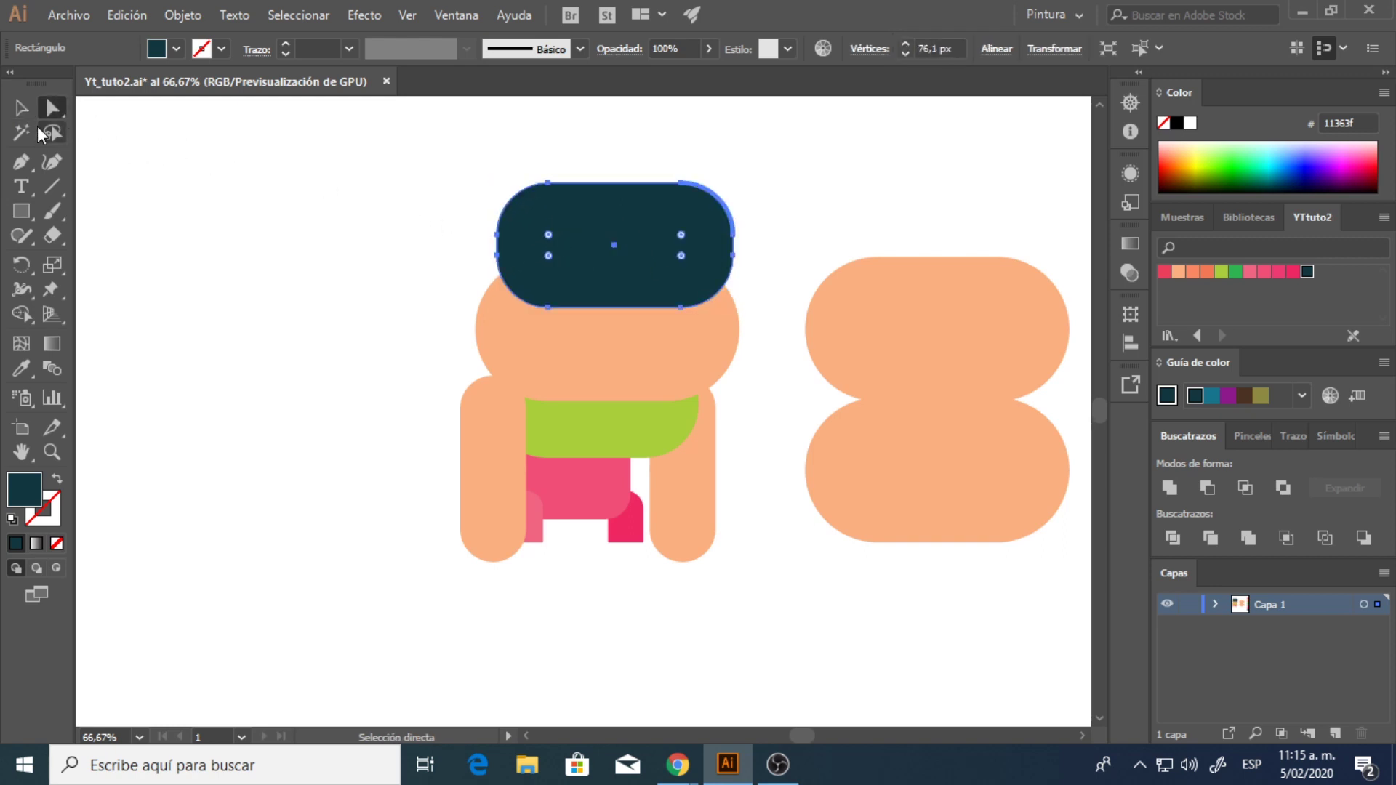
click(681, 235)
drag(681, 235, 793, 180)
key(ctrl+shift+a)
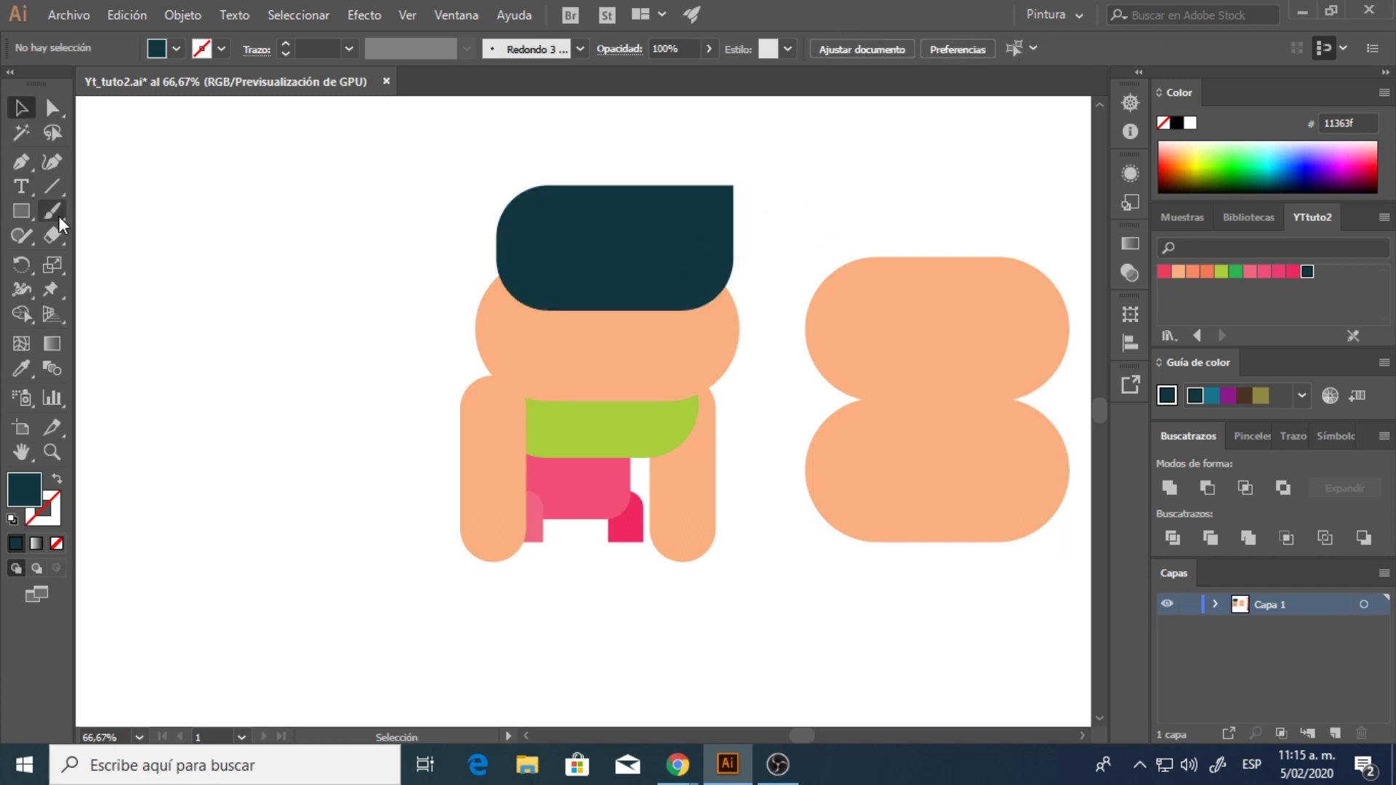
- Draw a dark circle about 40 px wide on the face as an eye and copy it horizontally to the right
drag(21, 211, 54, 209)
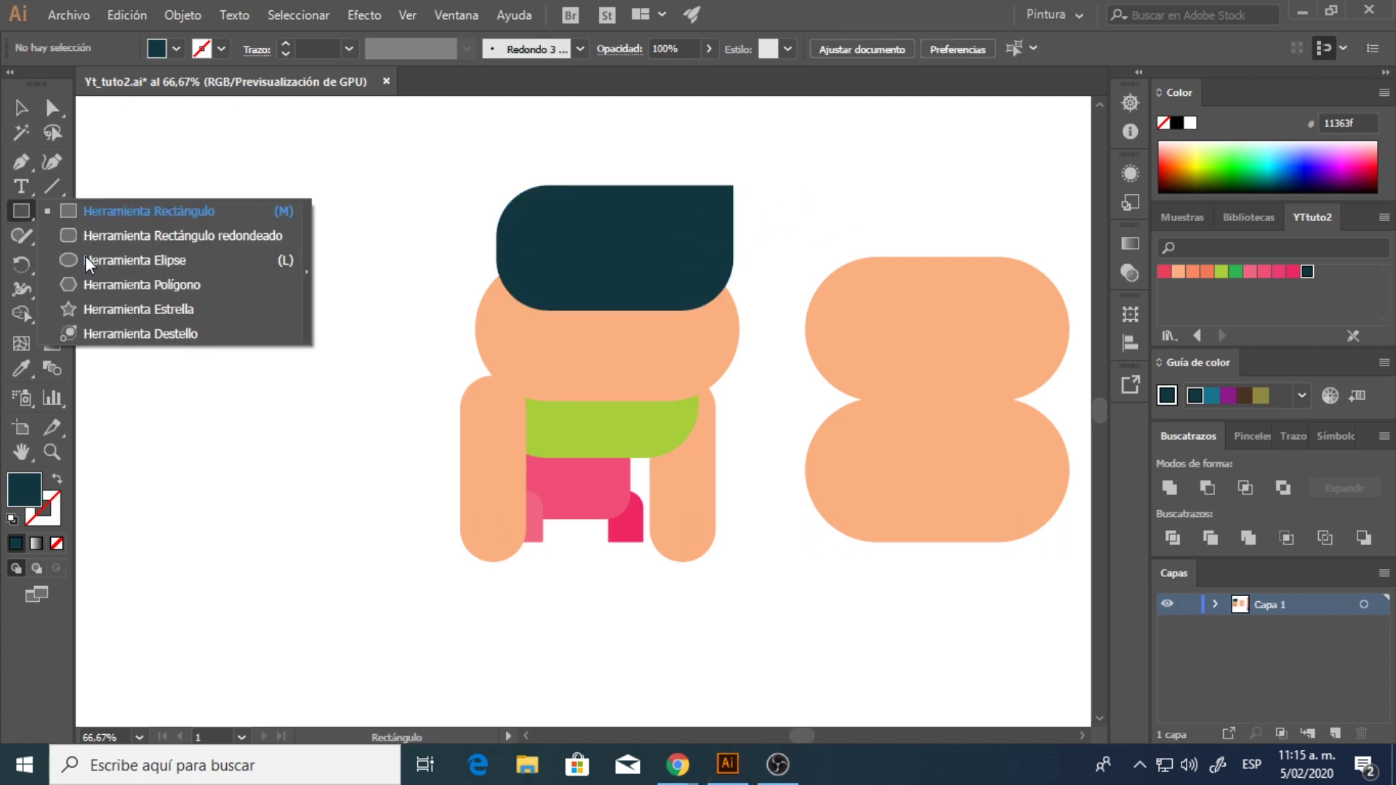
drag(85, 256, 86, 260)
key(ctrl+plus)
drag(702, 389, 725, 409)
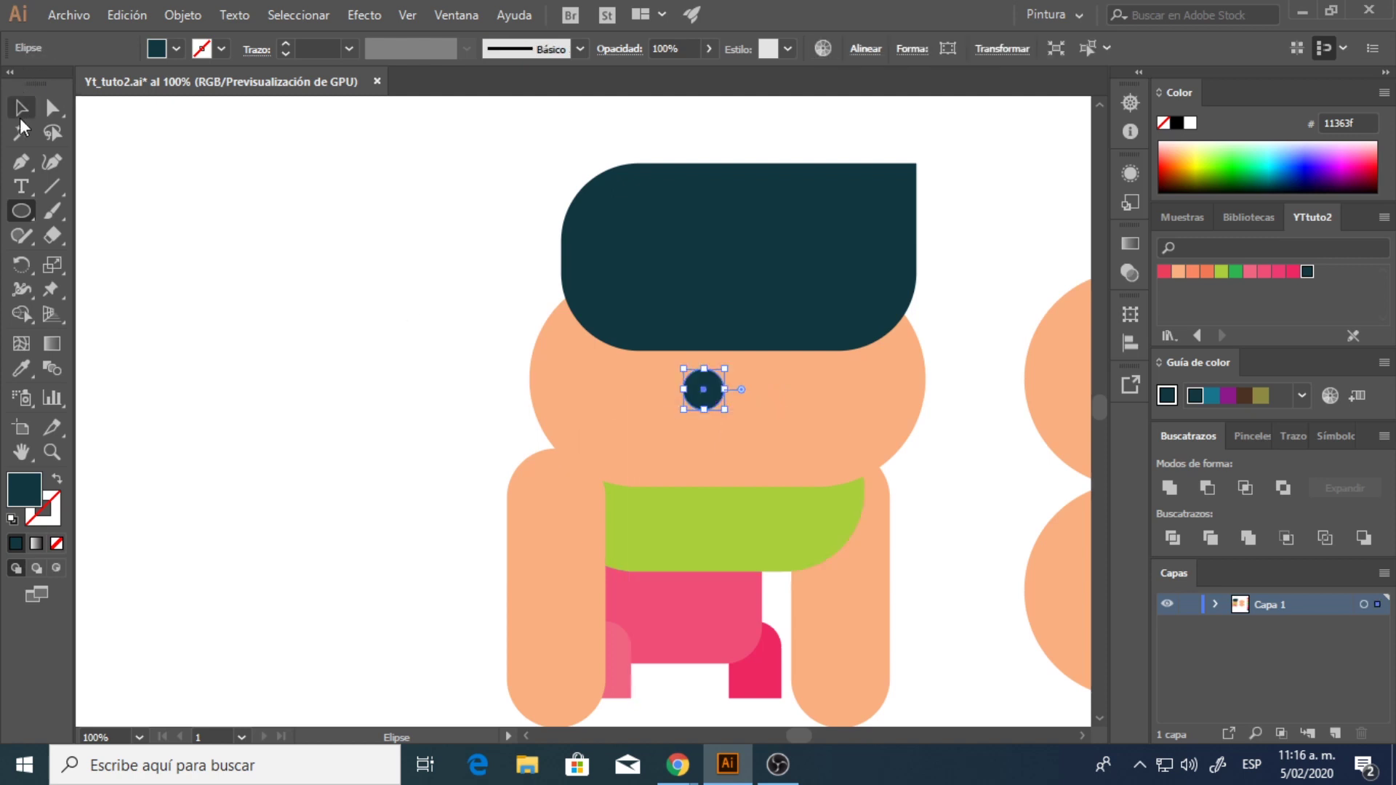
click(21, 109)
drag(704, 400, 842, 400)
- Select both eyes and nudge them slightly down on the face
click(693, 404)
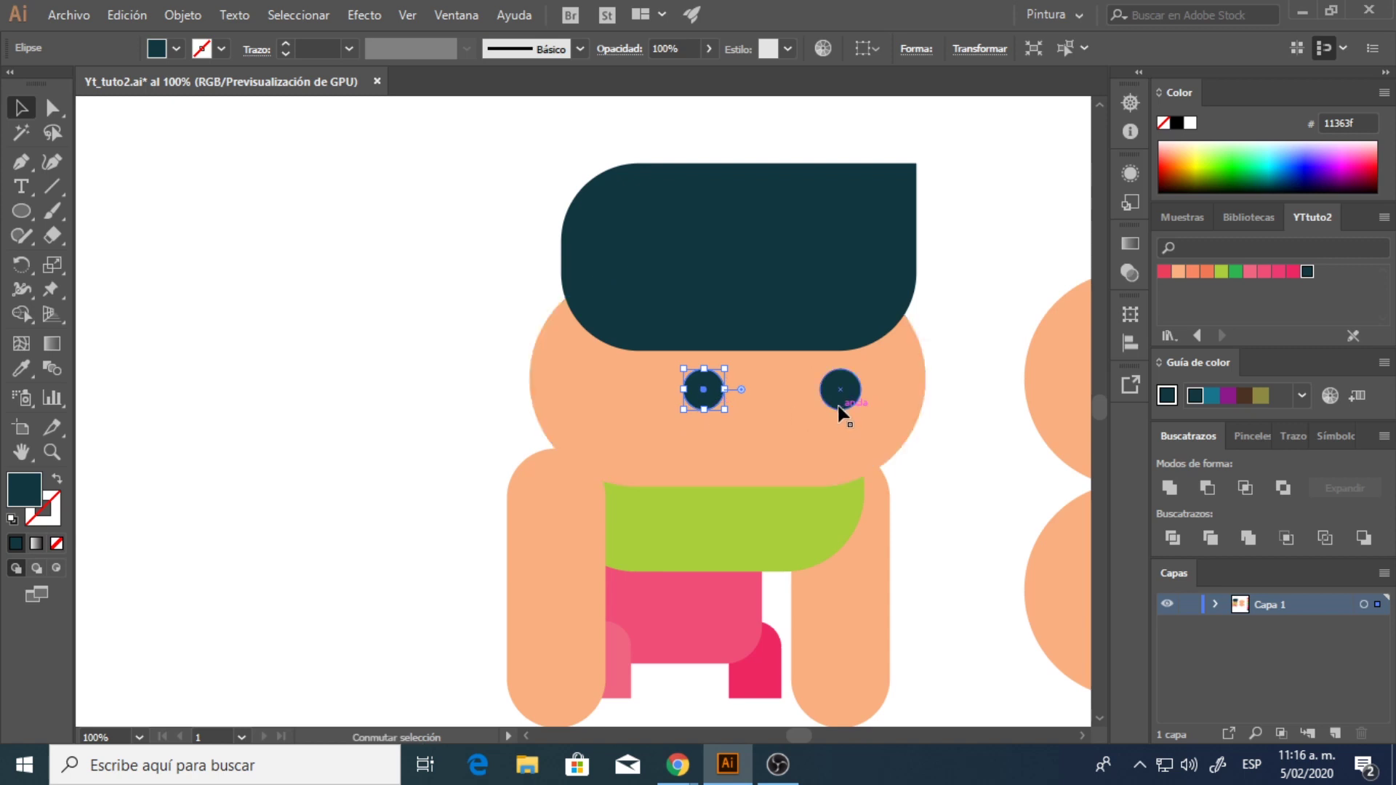
shift+click(838, 402)
key(Down)
key(Down)
key(Down)
key(Down)
key(Down)
key(Down)
key(Down)
key(Down)
key(Down)
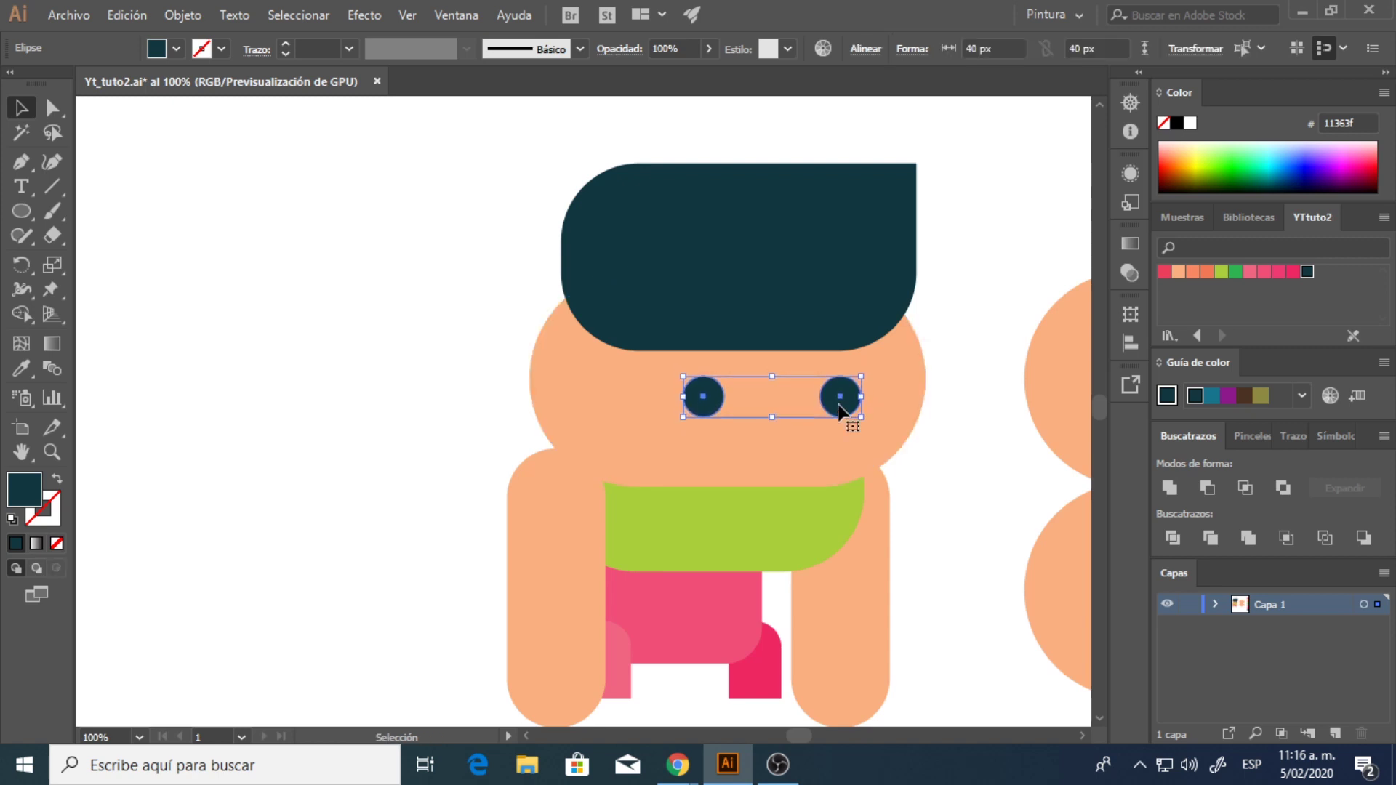
- Increase the rounding of the hair's lower-right corner
click(631, 327)
key(a)
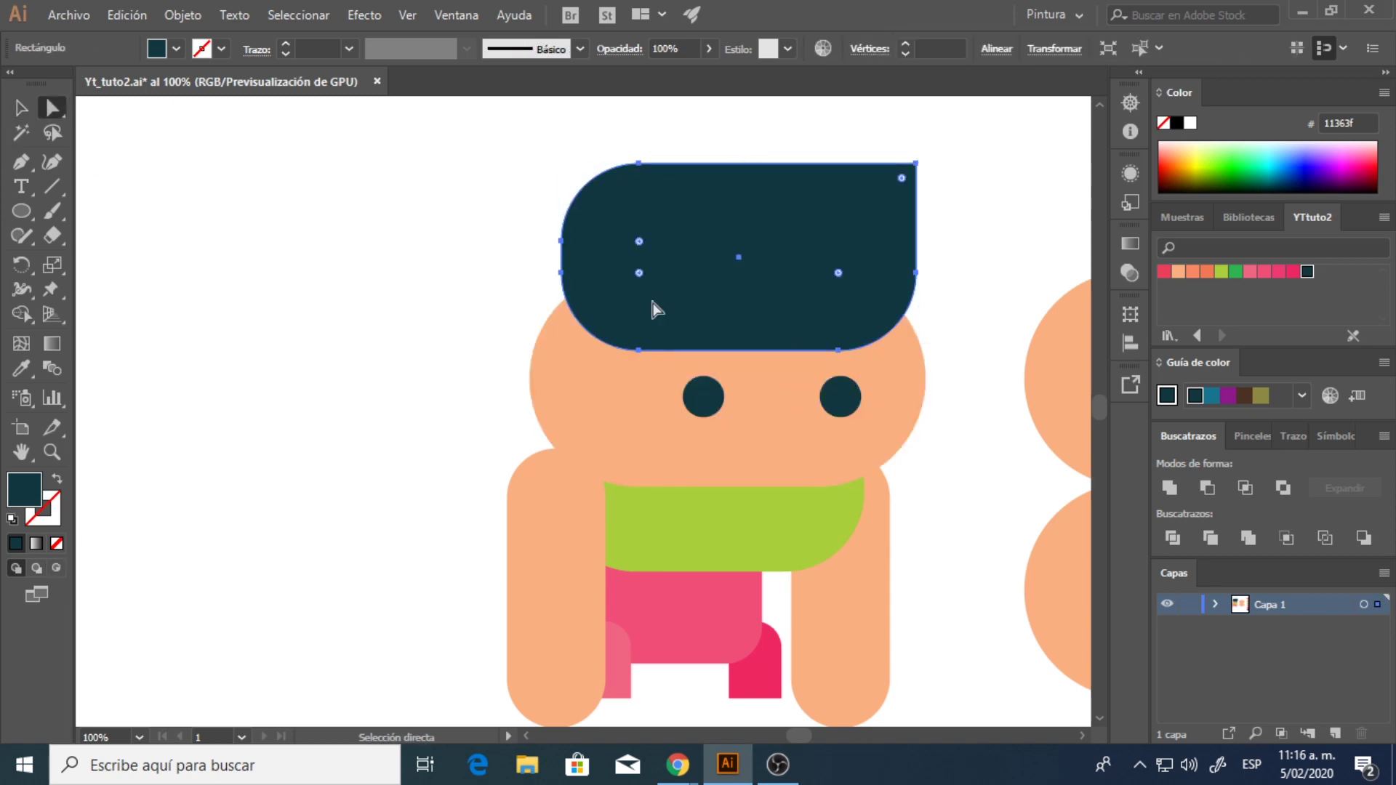
drag(839, 272, 805, 239)
click(20, 111)
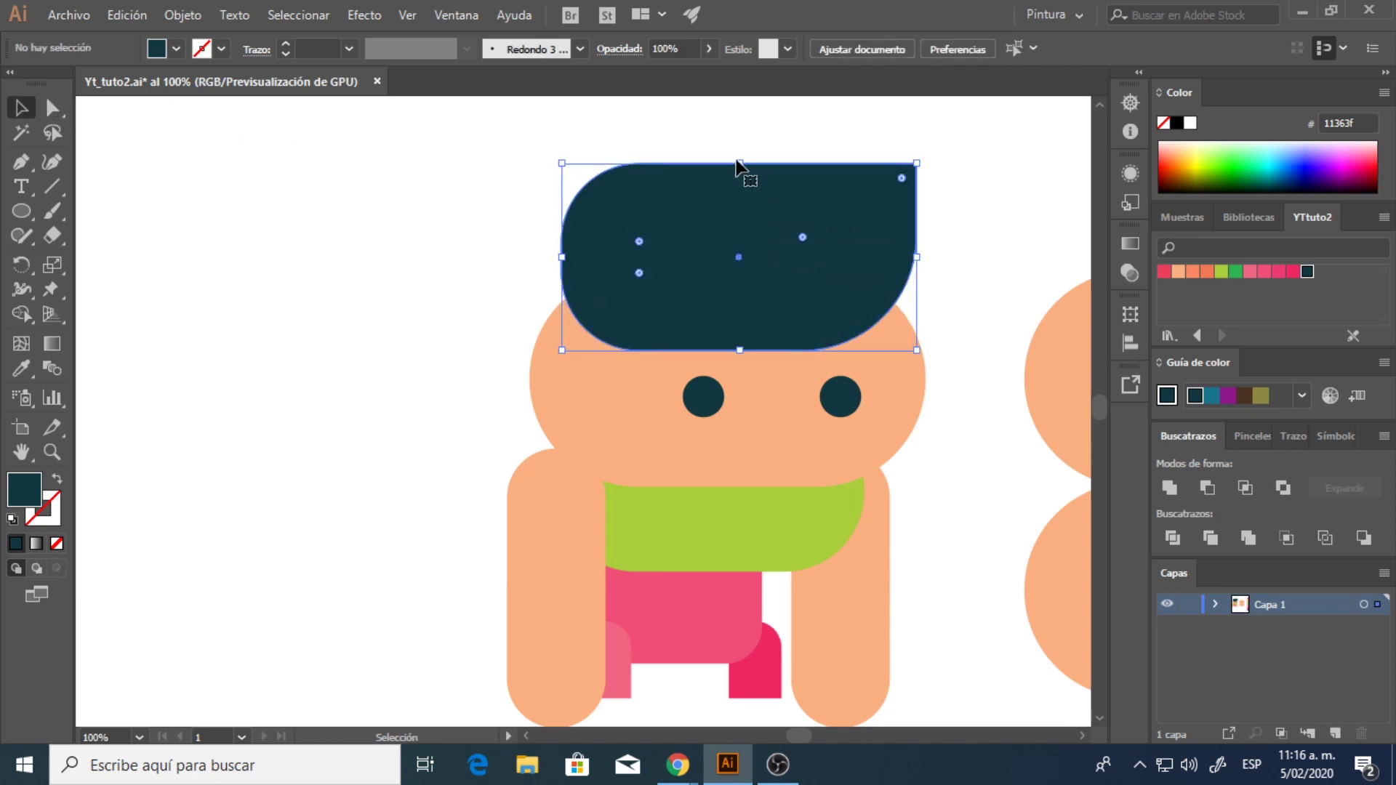
- Lower the hair's top edge slightly and extend its left side outward
drag(740, 165, 740, 173)
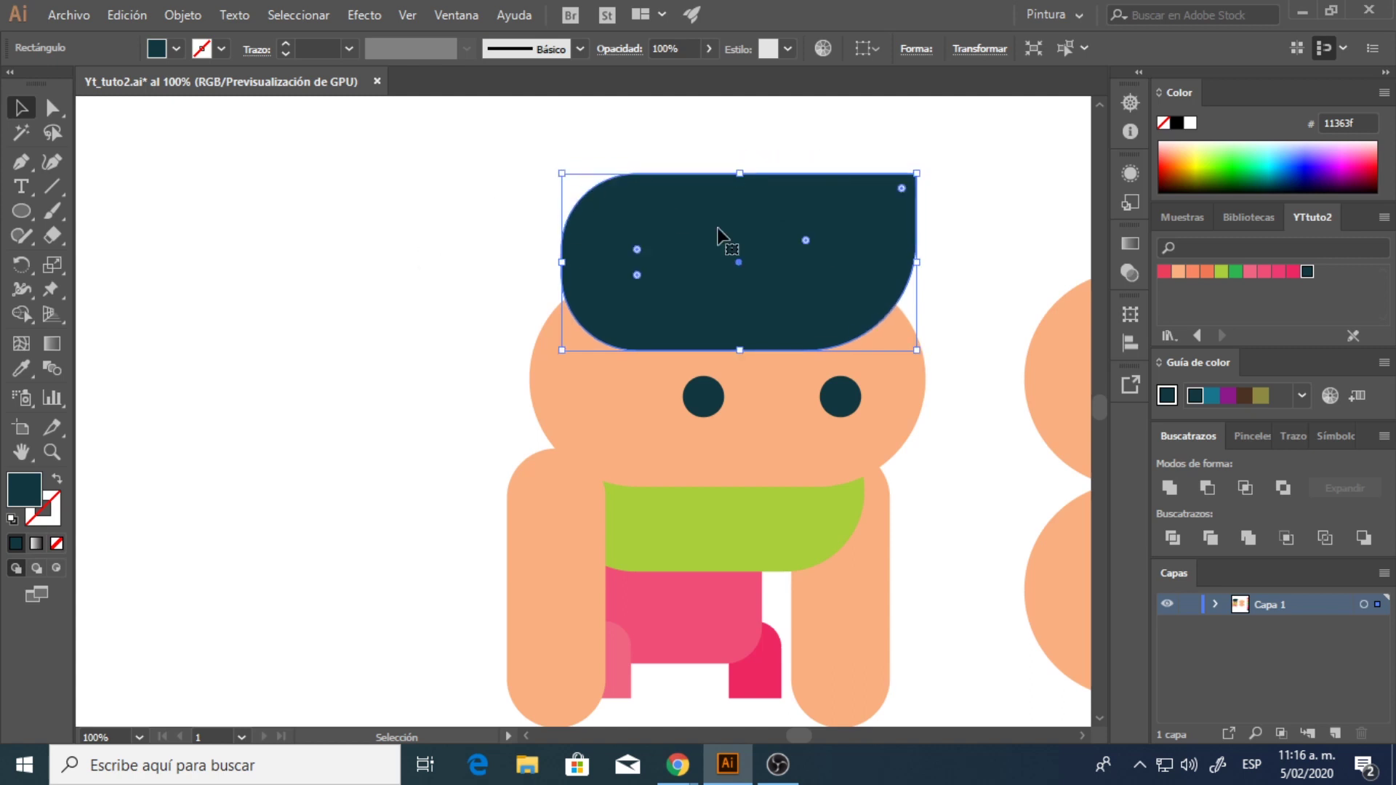
drag(561, 260, 547, 260)
click(428, 241)
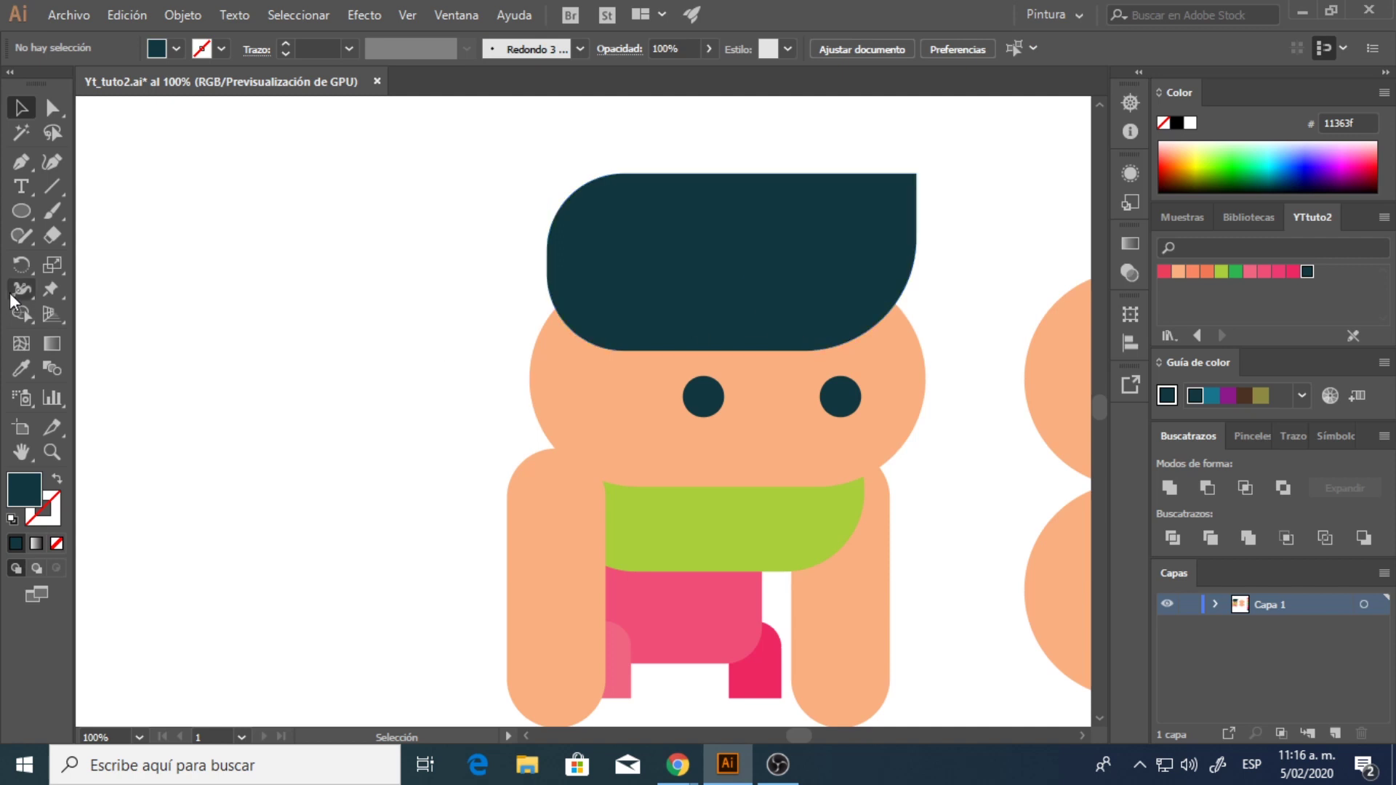
- Draw a tall dark rectangle over the head's left side and shorten it to end just above the arm
drag(21, 215, 87, 210)
drag(519, 271, 615, 474)
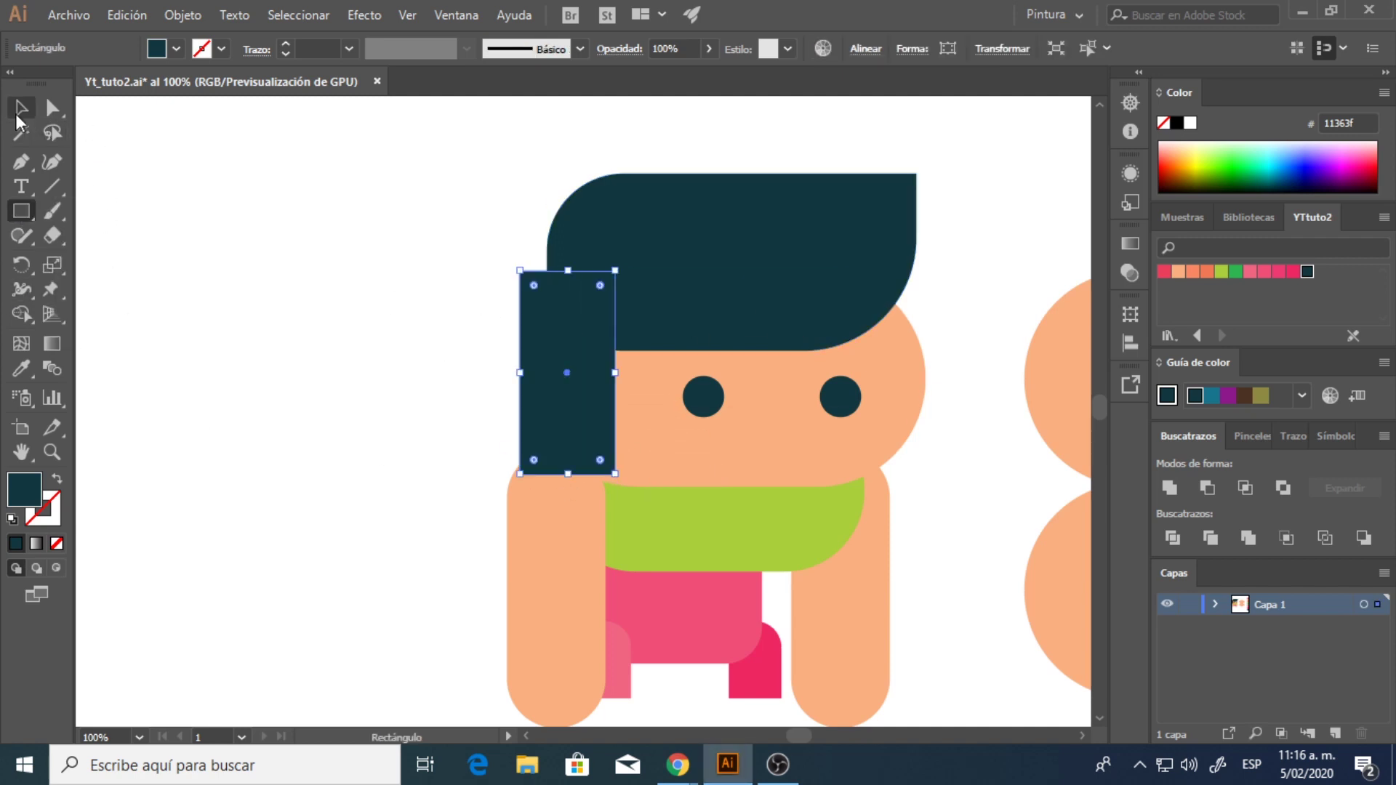
click(19, 110)
key(ctrl+plus)
mouse_move(480, 439)
mouse_down()
mouse_move(502, 440)
mouse_move(483, 436)
mouse_up()
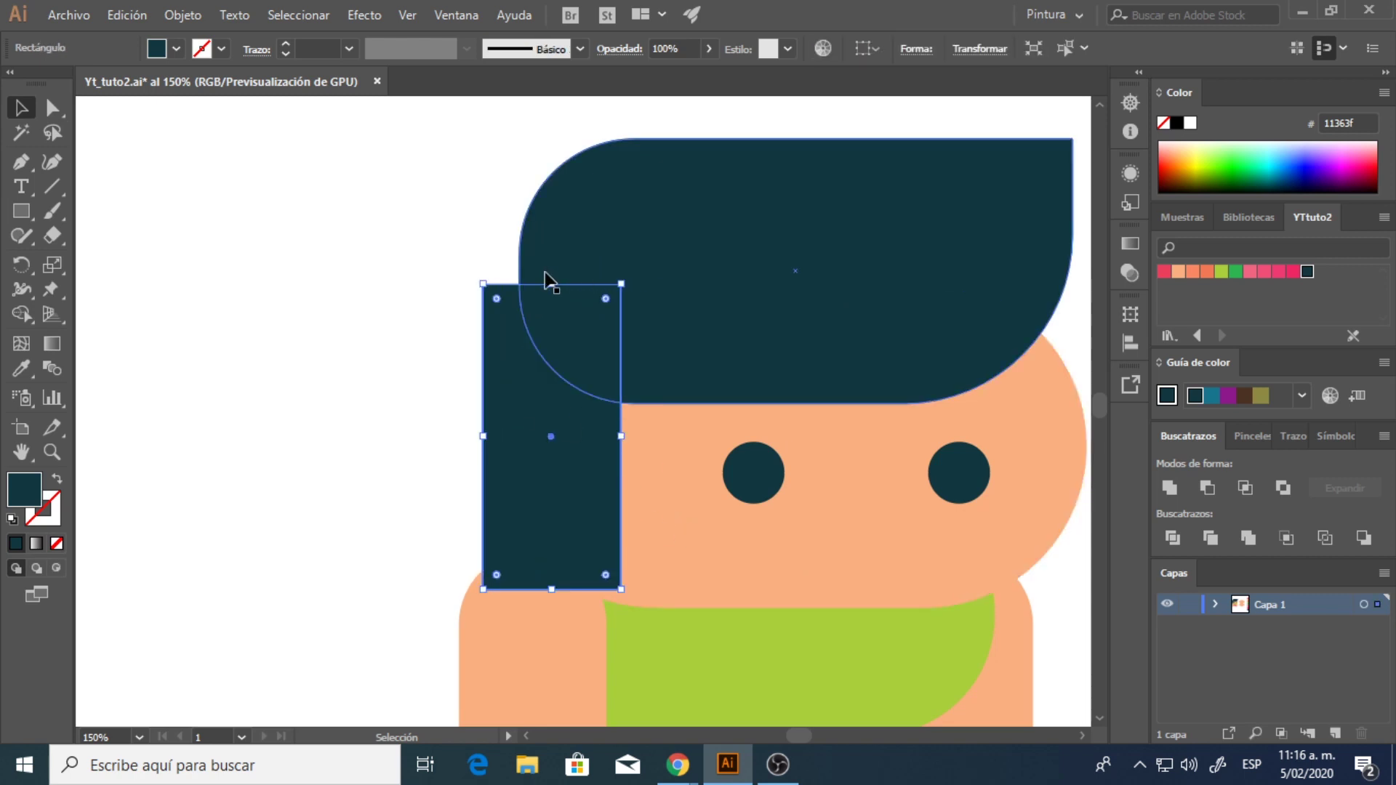
drag(550, 588, 551, 531)
- Round the corners of the dark side-hair rectangle by about 24 px
click(47, 106)
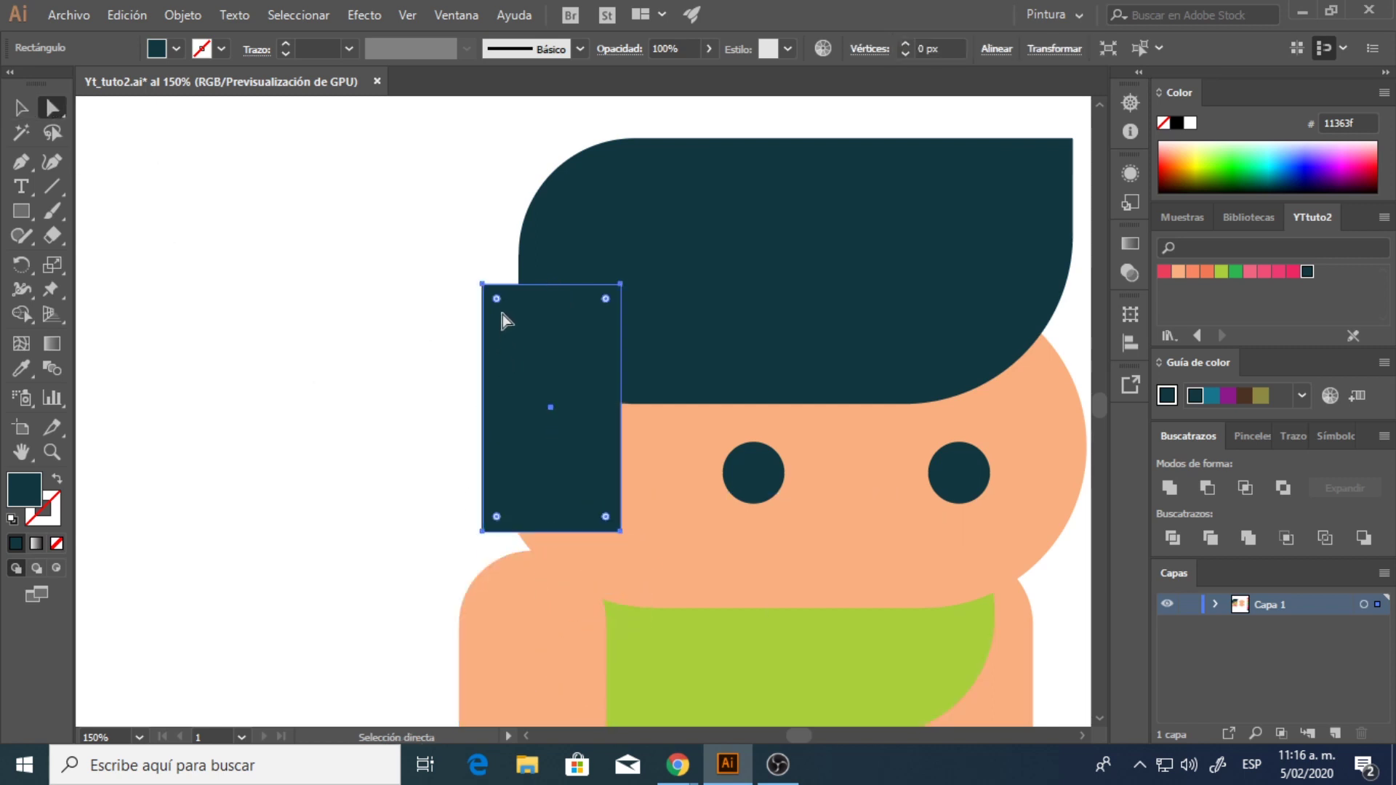
drag(497, 299, 519, 324)
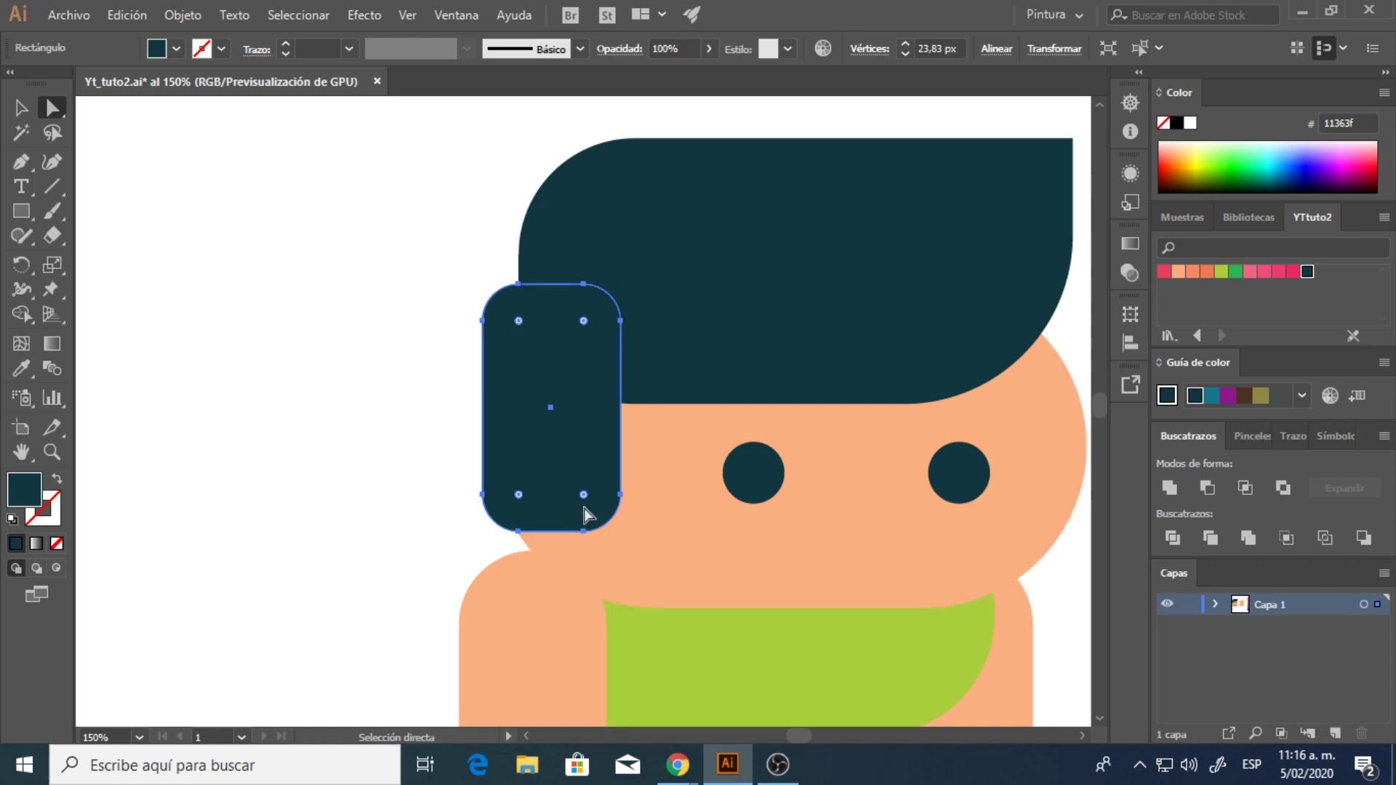
- Round the side hair's lower-right corner much more strongly than its other corners
drag(590, 501, 231, 336)
click(21, 107)
click(169, 230)
- Draw a small, thin dark rectangle just above the left eye as an eyebrow
ctrl+alt+click(499, 393)
drag(709, 439, 577, 398)
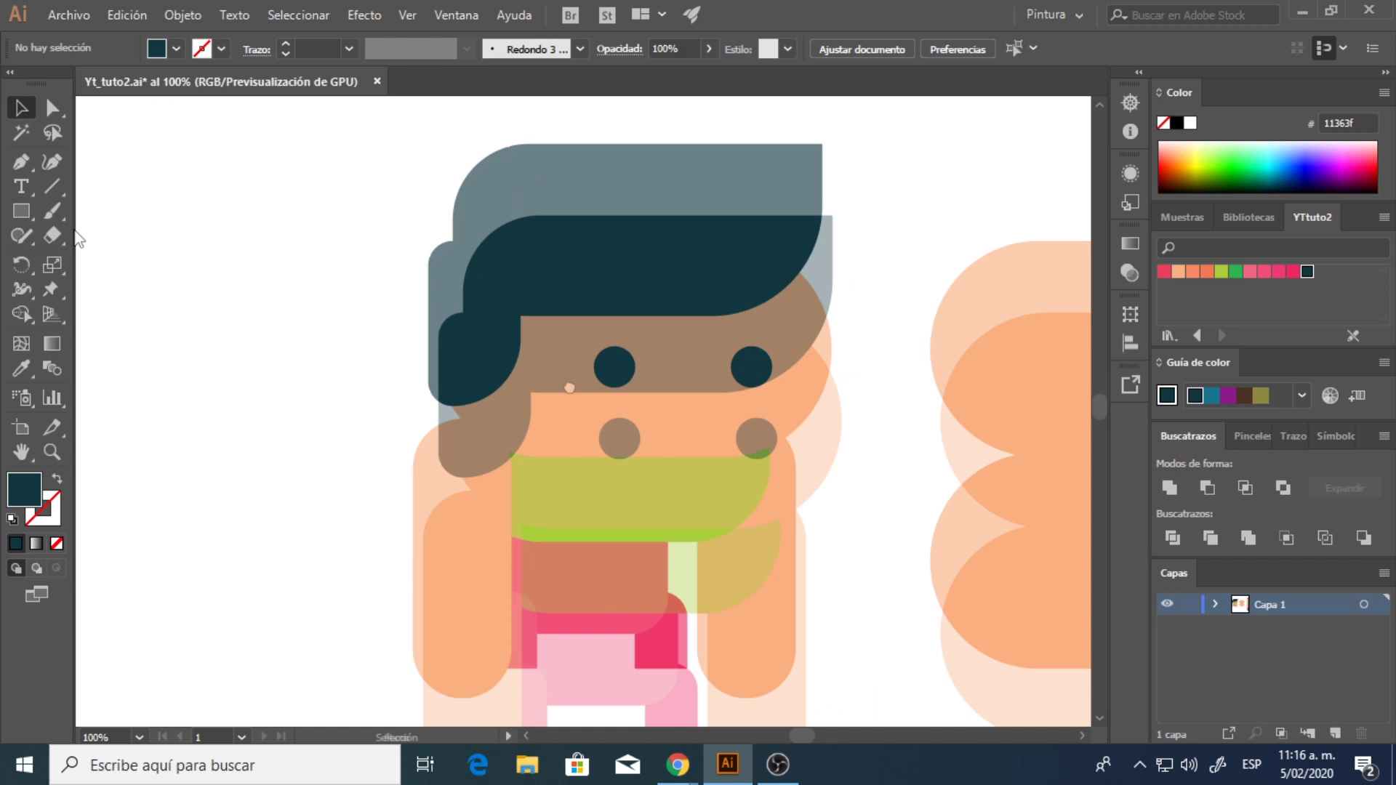
key(m)
drag(570, 322, 661, 339)
- Fully round the eyebrow's ends and duplicate it horizontally above the right eye
key(v)
click(613, 270)
click(616, 332)
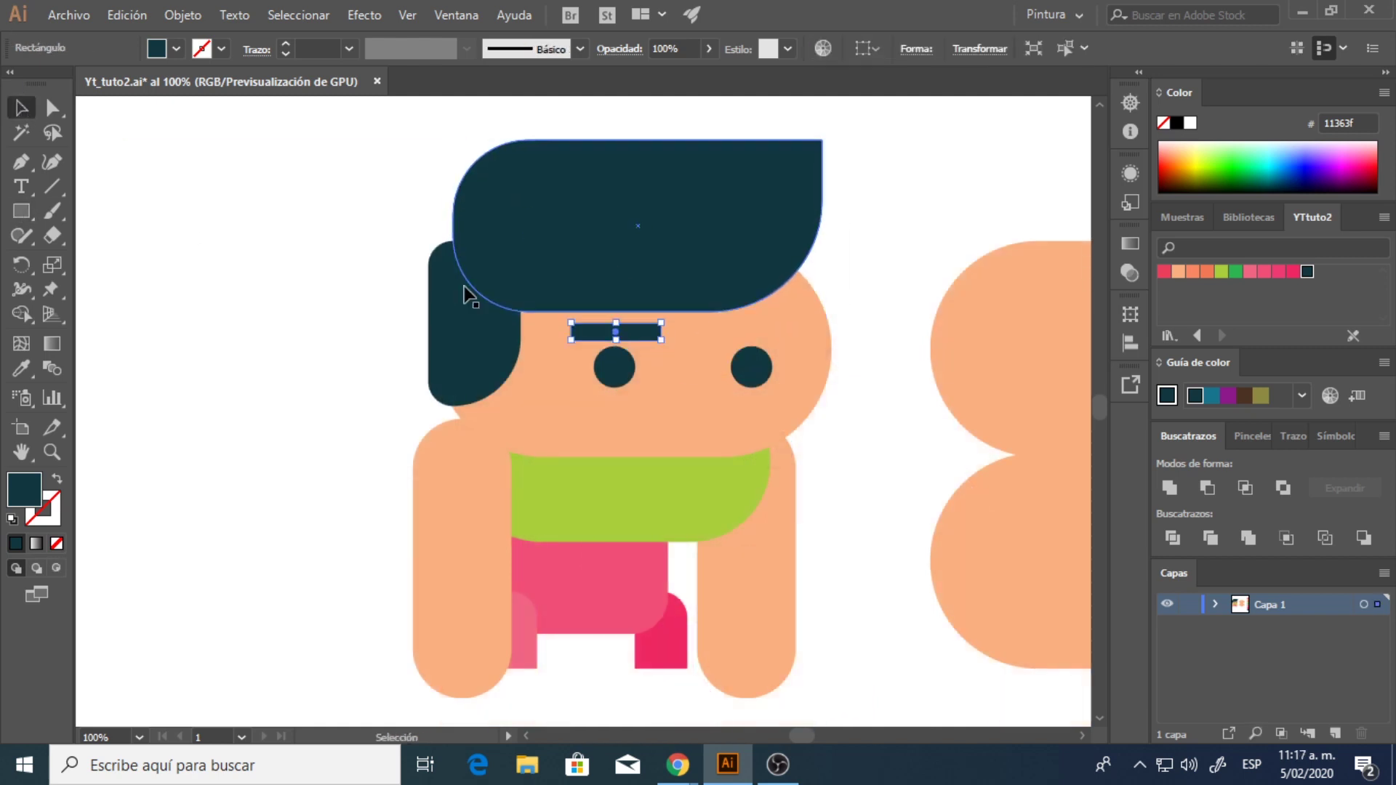
key(a)
ctrl+click(719, 366)
drag(376, 367, 615, 362)
key(v)
click(870, 320)
- Nudge the right eyebrow slightly up and the left eyebrow down to the top of its eye
click(654, 361)
key(Up)
key(Up)
click(406, 370)
key(Down)
key(Down)
key(Down)
key(Down)
key(Down)
key(Down)
key(Down)
key(Down)
key(Down)
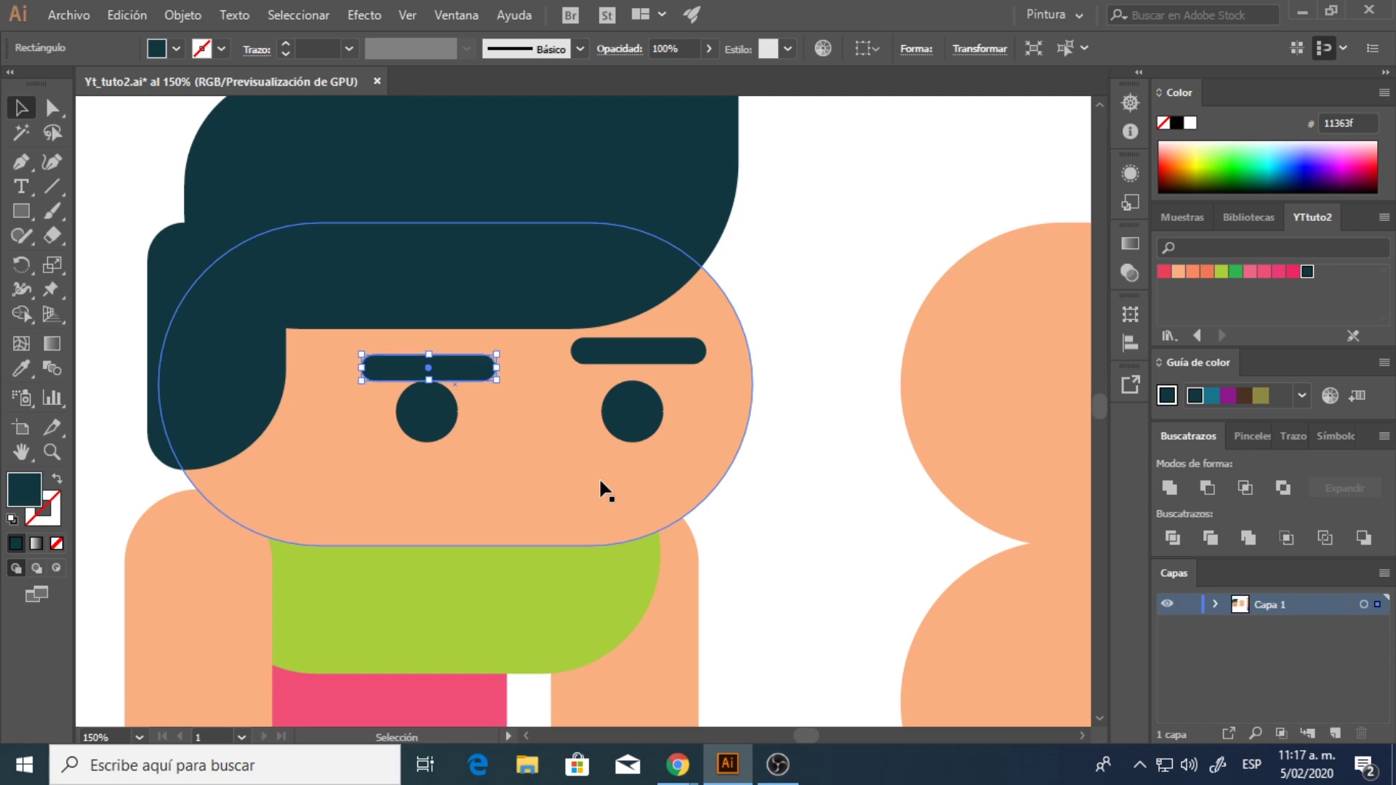
click(830, 277)
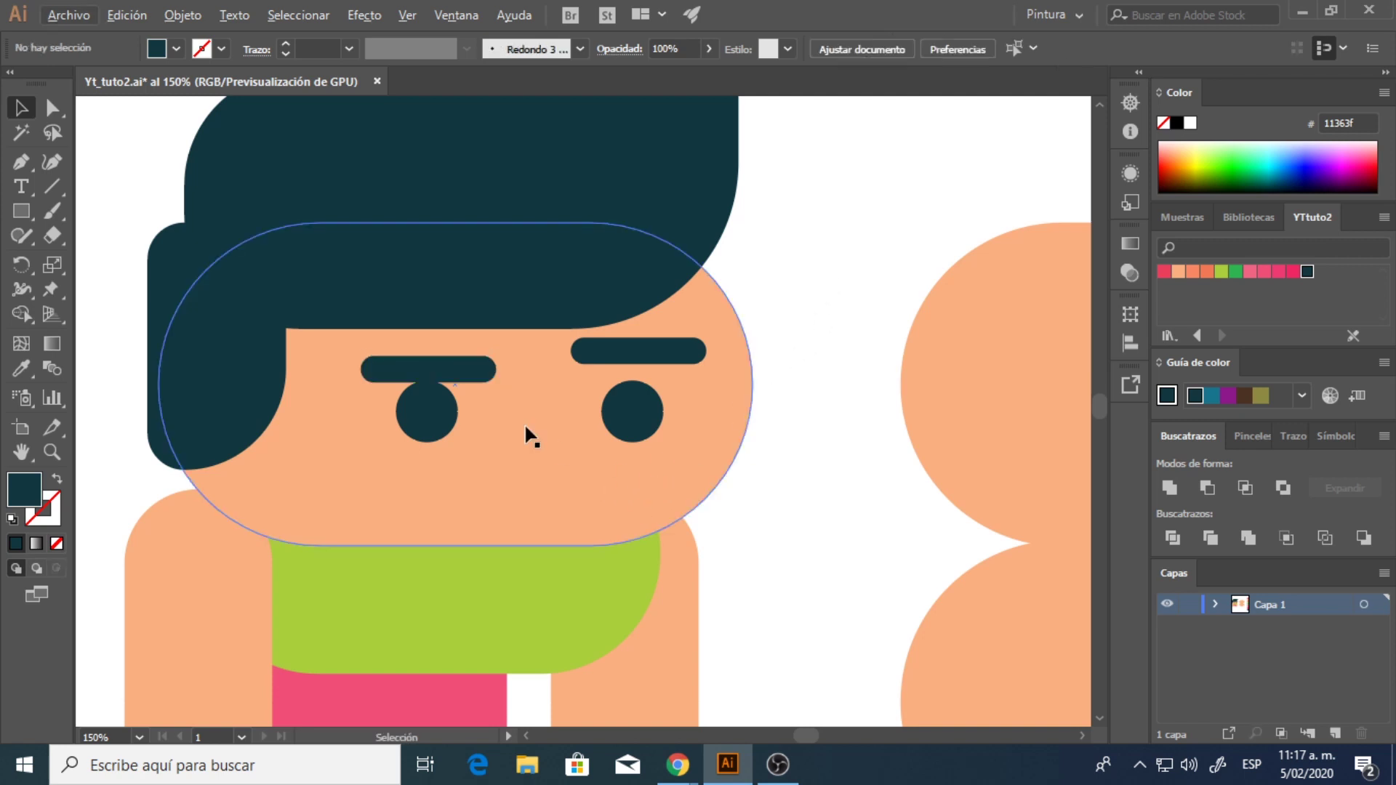
- Lower the left eyebrow a bit more over its eye and raise the right eyebrow a bit further
click(468, 374)
key(Down)
key(Down)
key(Down)
click(686, 358)
key(Up)
key(Up)
key(Up)
click(876, 271)
- Draw a small dark rectangle below the left eye as the mouth and narrow it from both sides
drag(764, 406, 675, 414)
drag(476, 452, 588, 368)
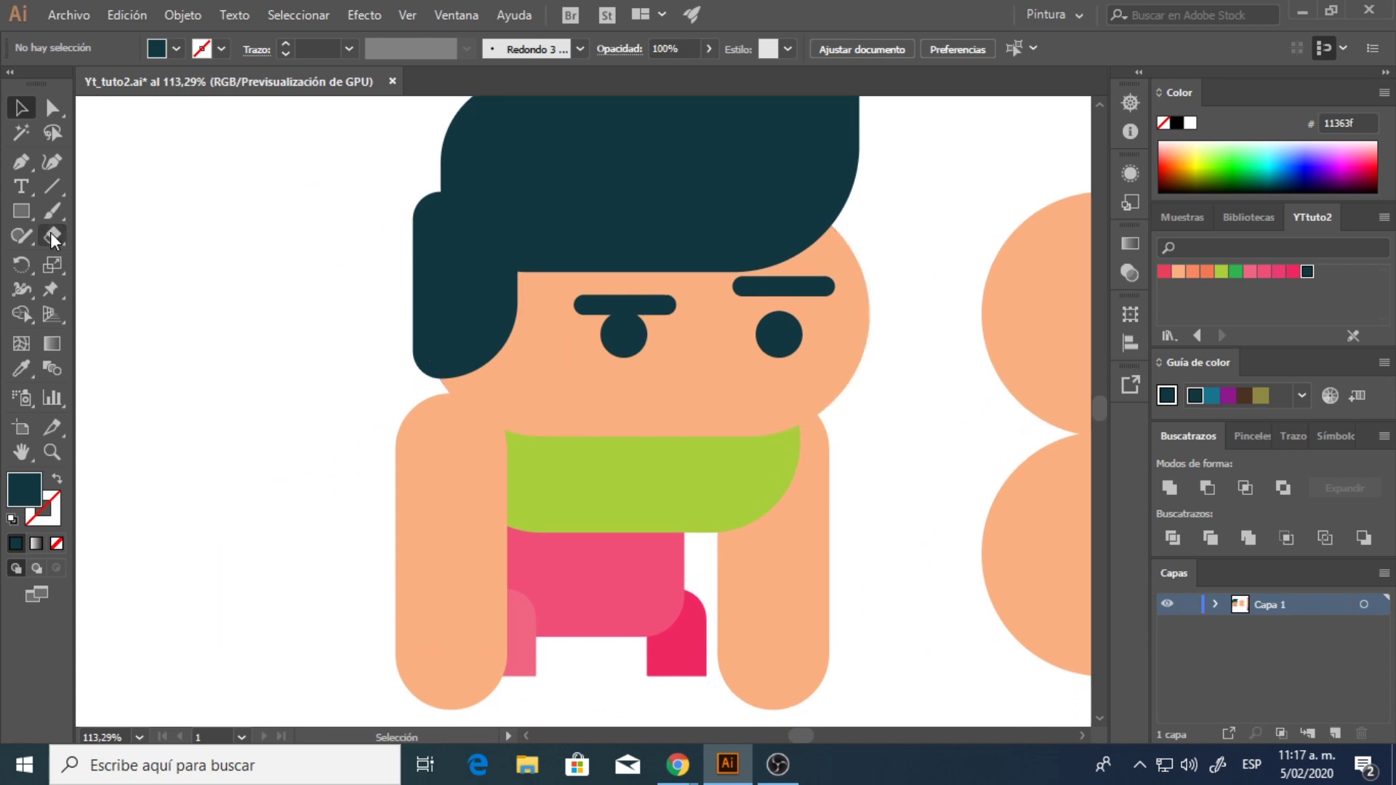
click(23, 203)
drag(583, 407, 648, 426)
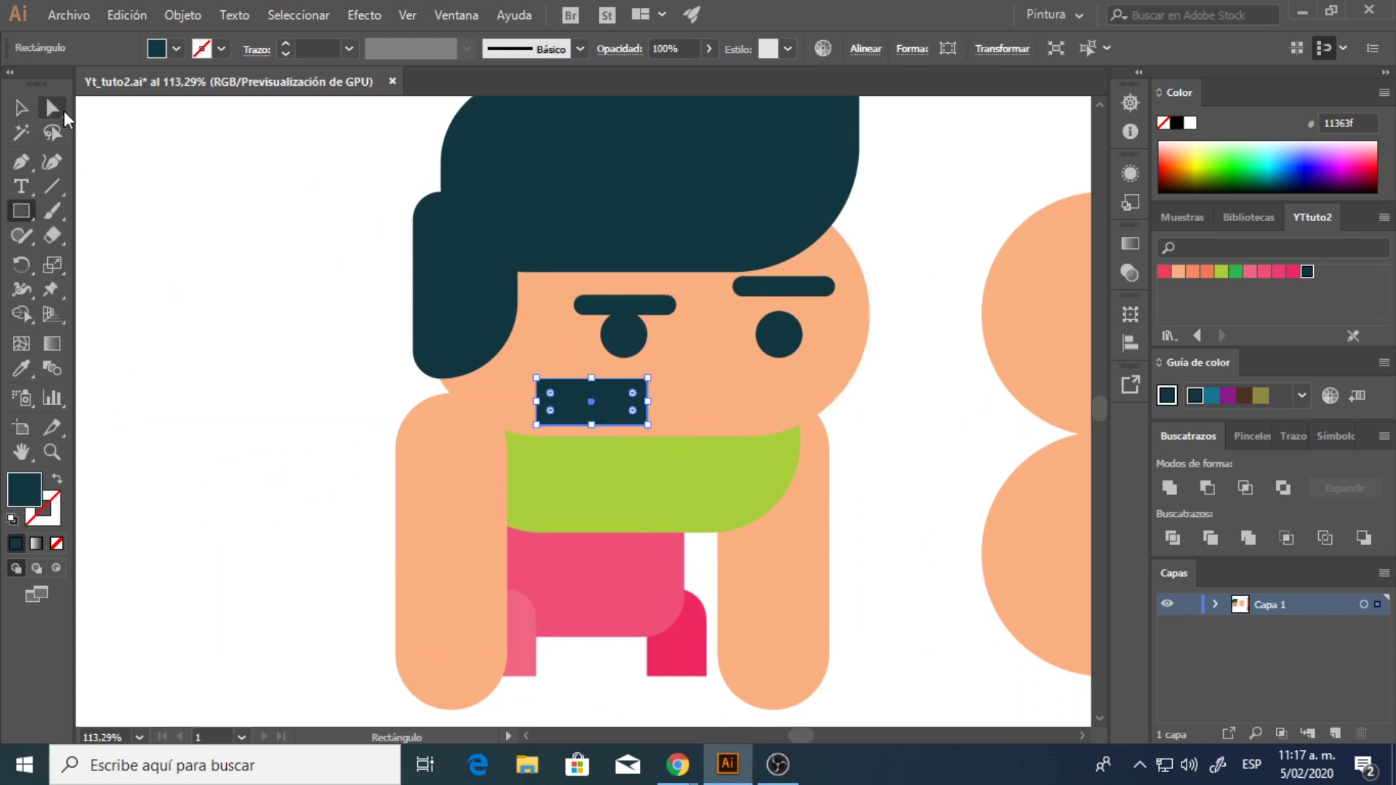
click(21, 108)
ctrl+click(614, 461)
drag(481, 333, 507, 333)
drag(628, 334, 605, 336)
- Round all the mouth's corners fully except the upper-right one, which stays square
click(53, 108)
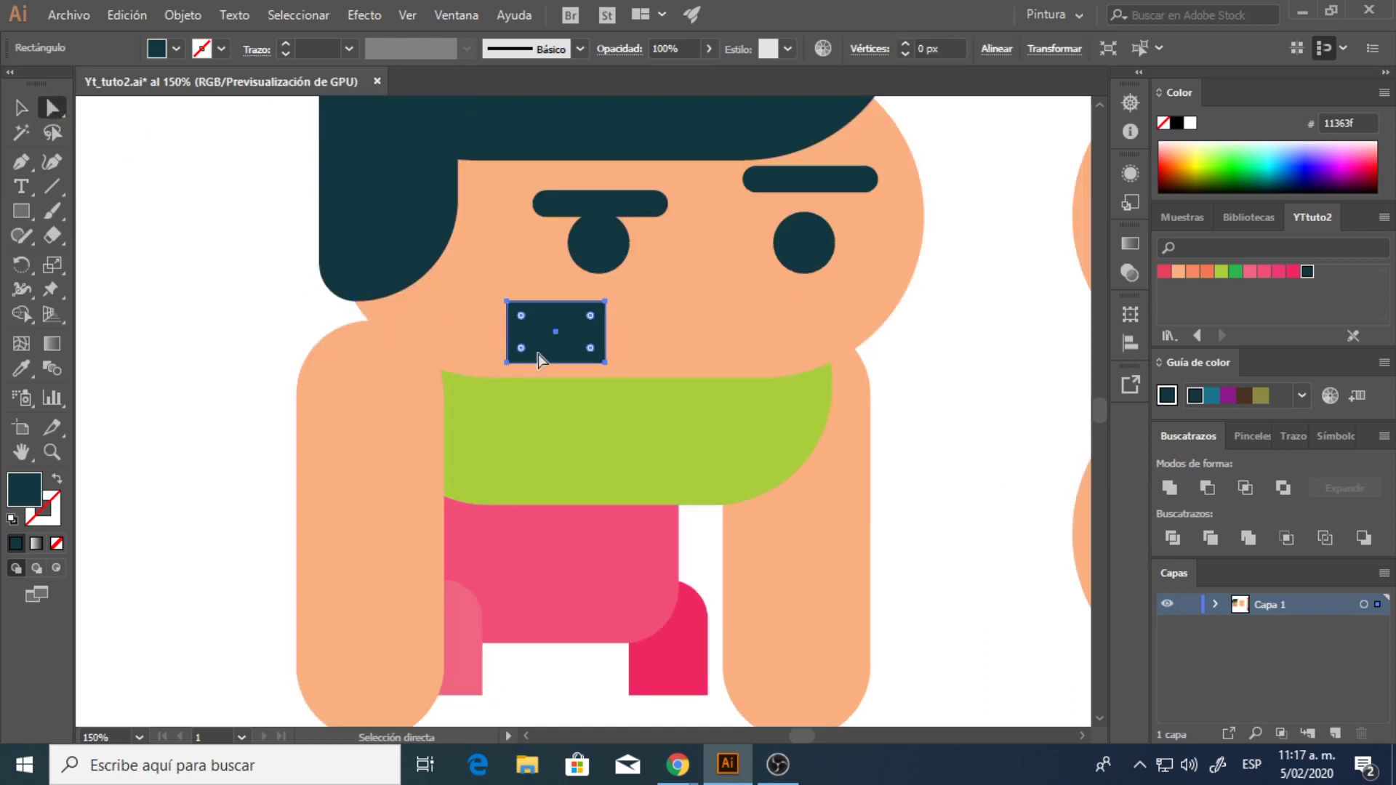
drag(521, 318, 552, 336)
click(21, 109)
click(240, 218)
- Extend the right side of the top hair shape to a width of about 378 px
drag(673, 325, 626, 331)
drag(587, 342, 633, 388)
key(ctrl+1)
click(684, 258)
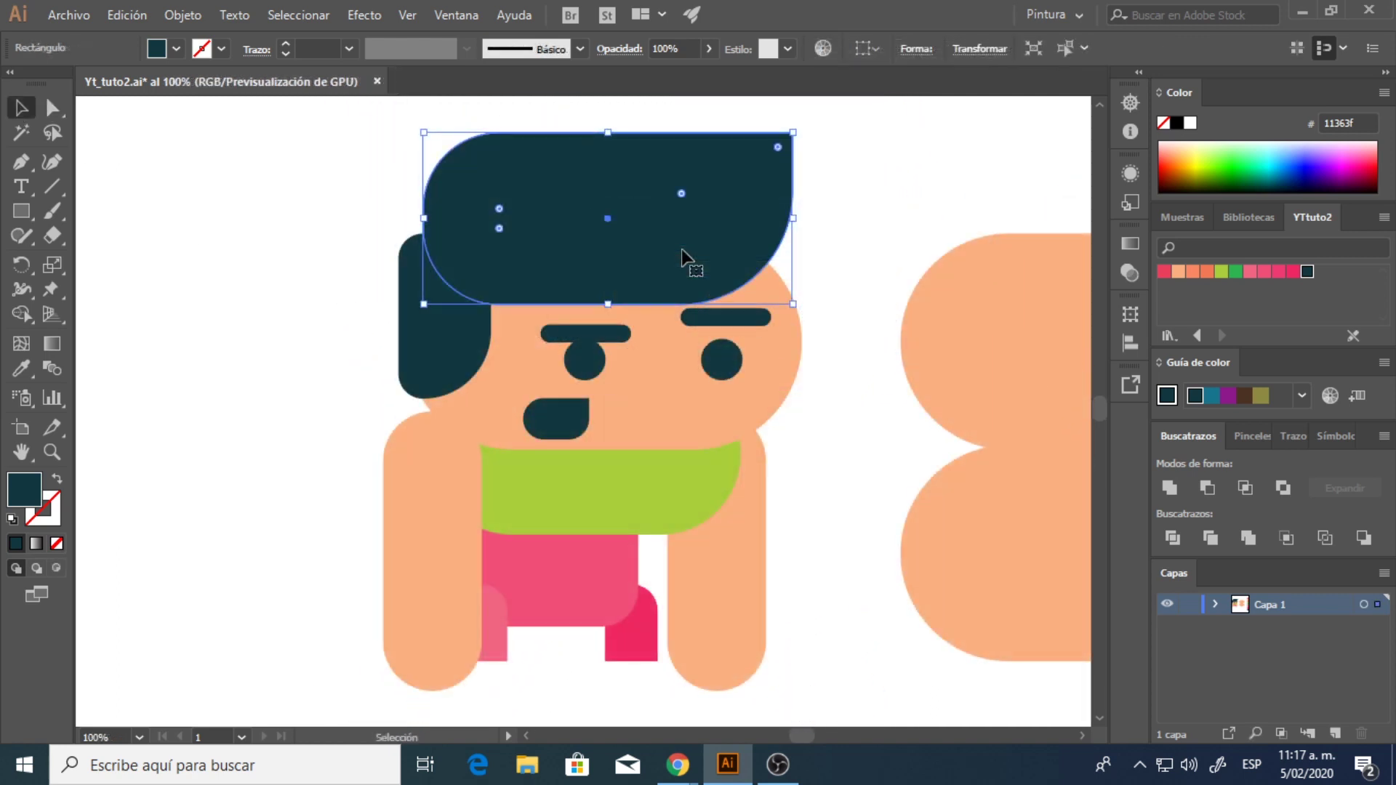
drag(798, 220, 807, 220)
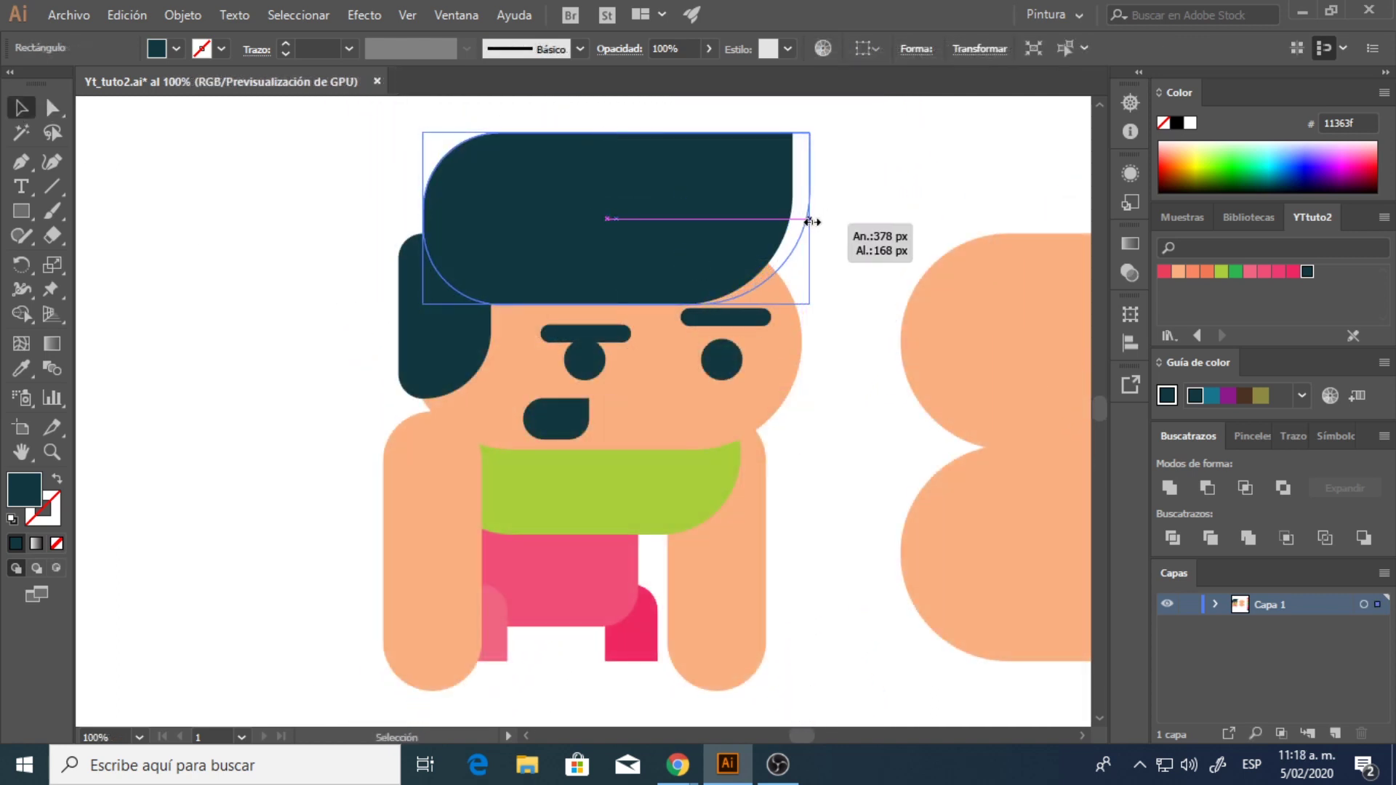
click(870, 246)
scroll(658, 280, down, 1)
click(658, 280)
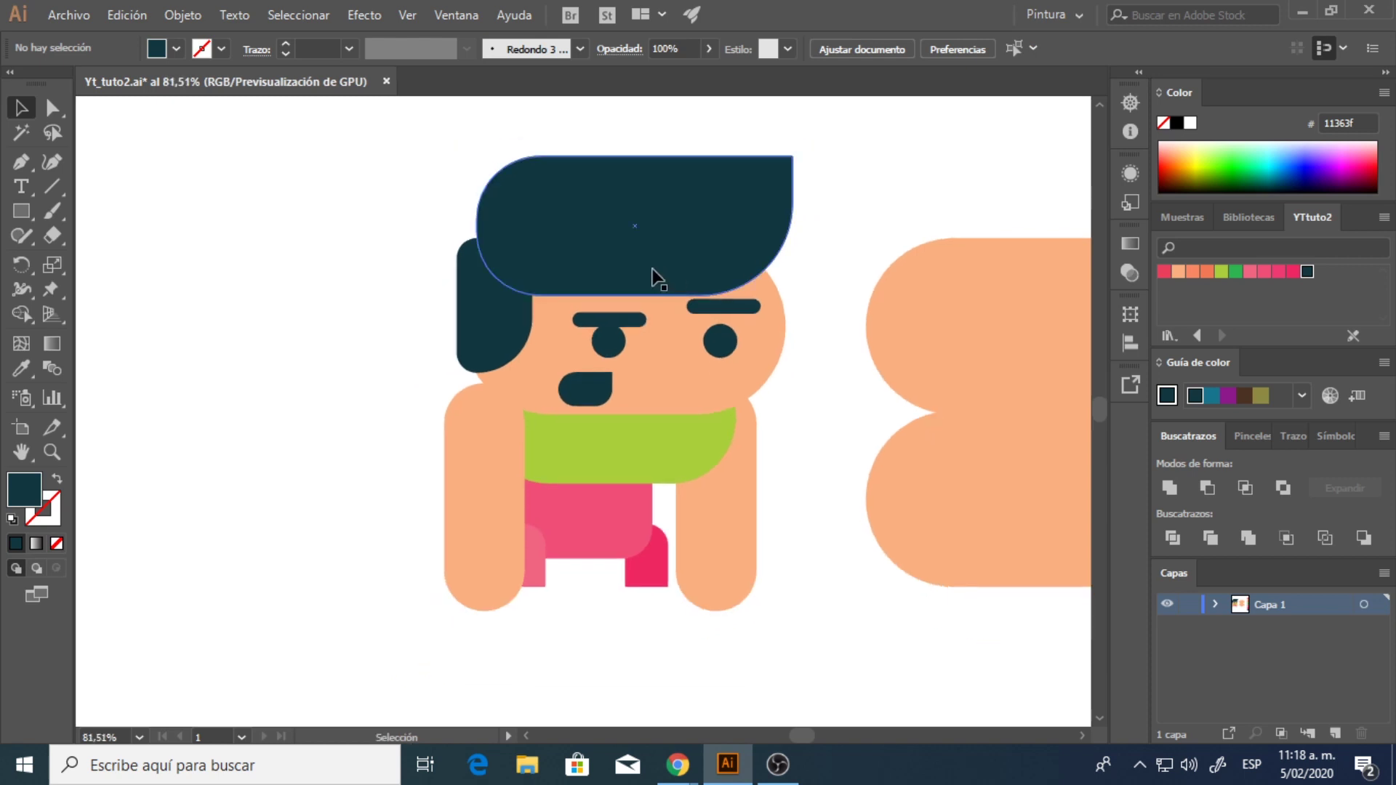
key(space)
drag(817, 290, 777, 337)
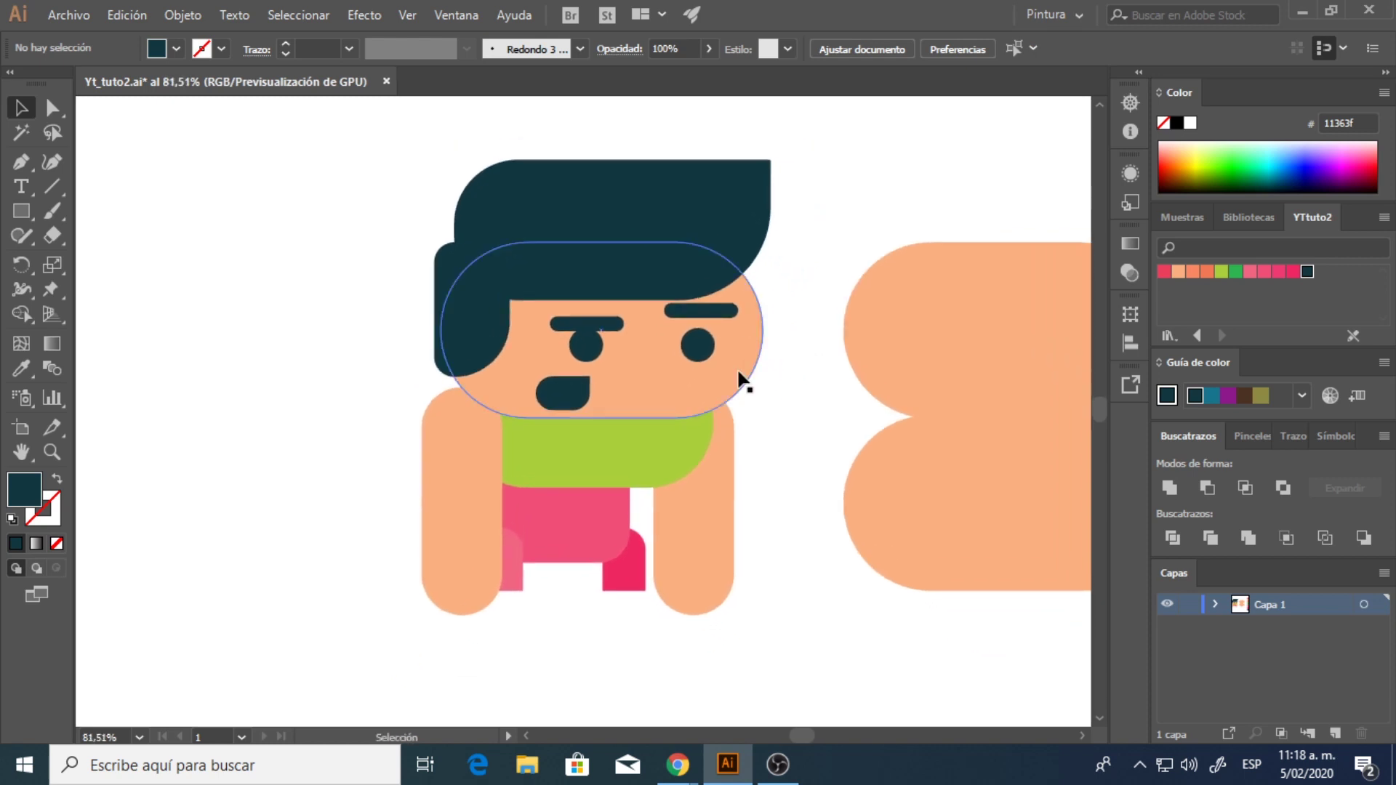
- Draw a circle on the empty canvas left of the character and fill it with red ec3f5c
click(15, 214)
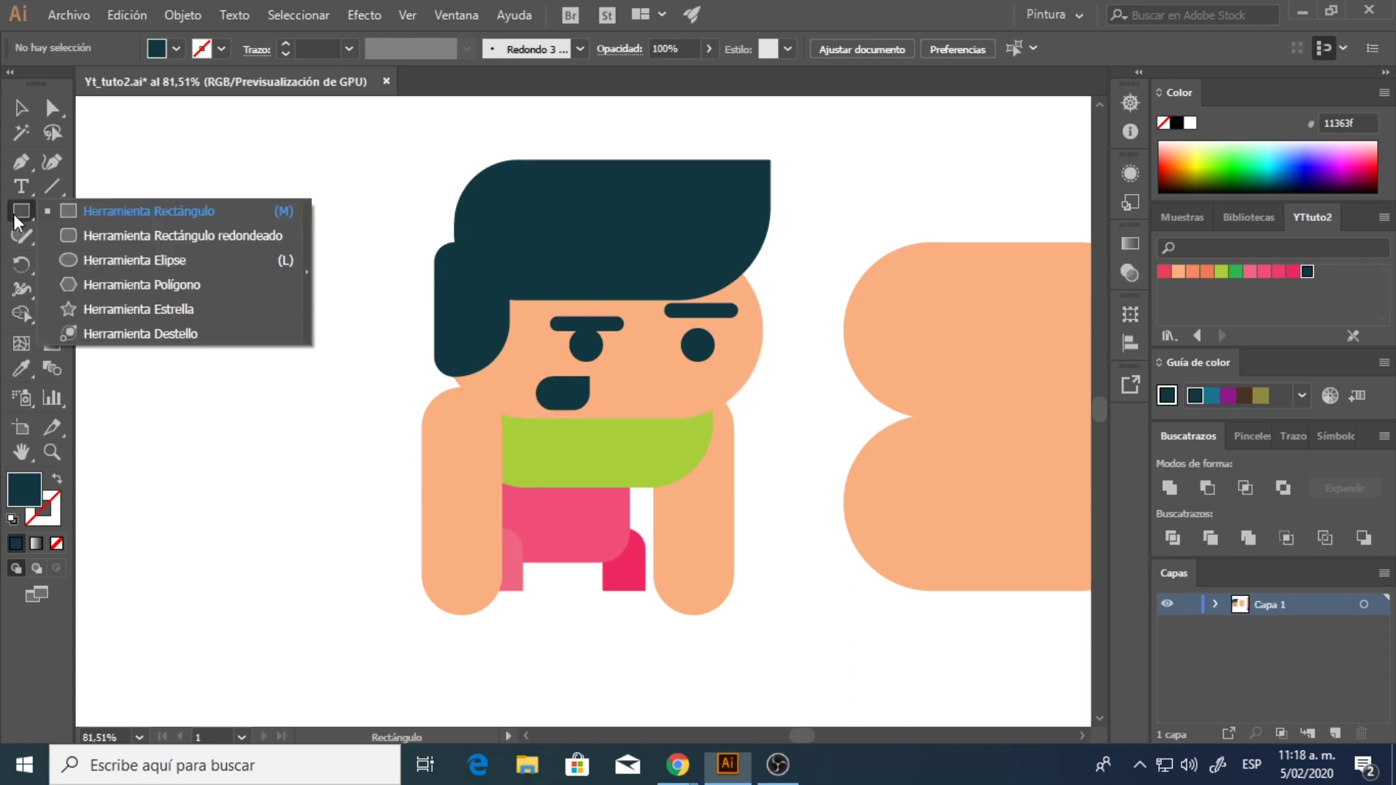
click(77, 260)
drag(556, 389, 691, 396)
drag(499, 399, 540, 348)
mouse_move(240, 341)
mouse_down()
mouse_move(283, 368)
mouse_move(284, 384)
mouse_up()
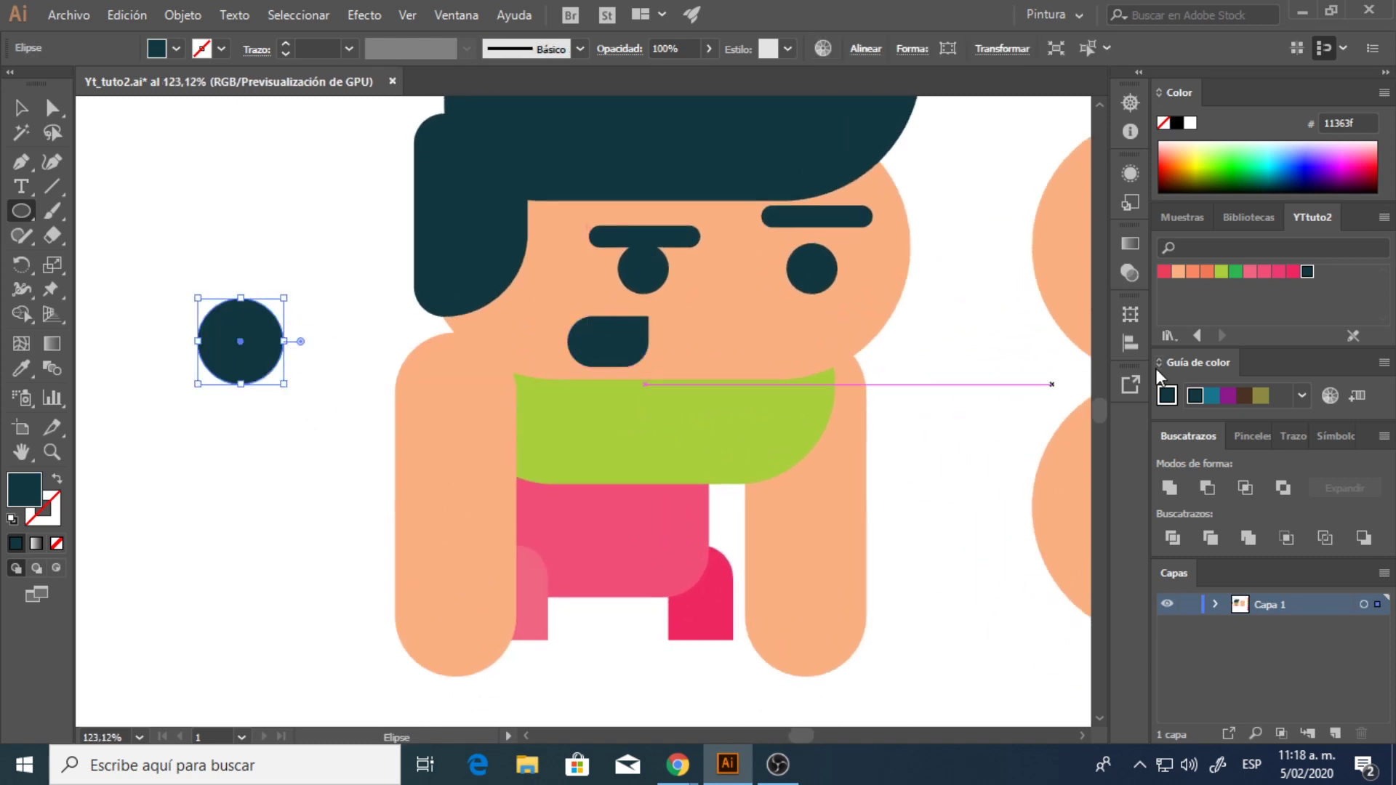
click(1166, 273)
- Move the red circle over the lower-left part of the mouth
key(v)
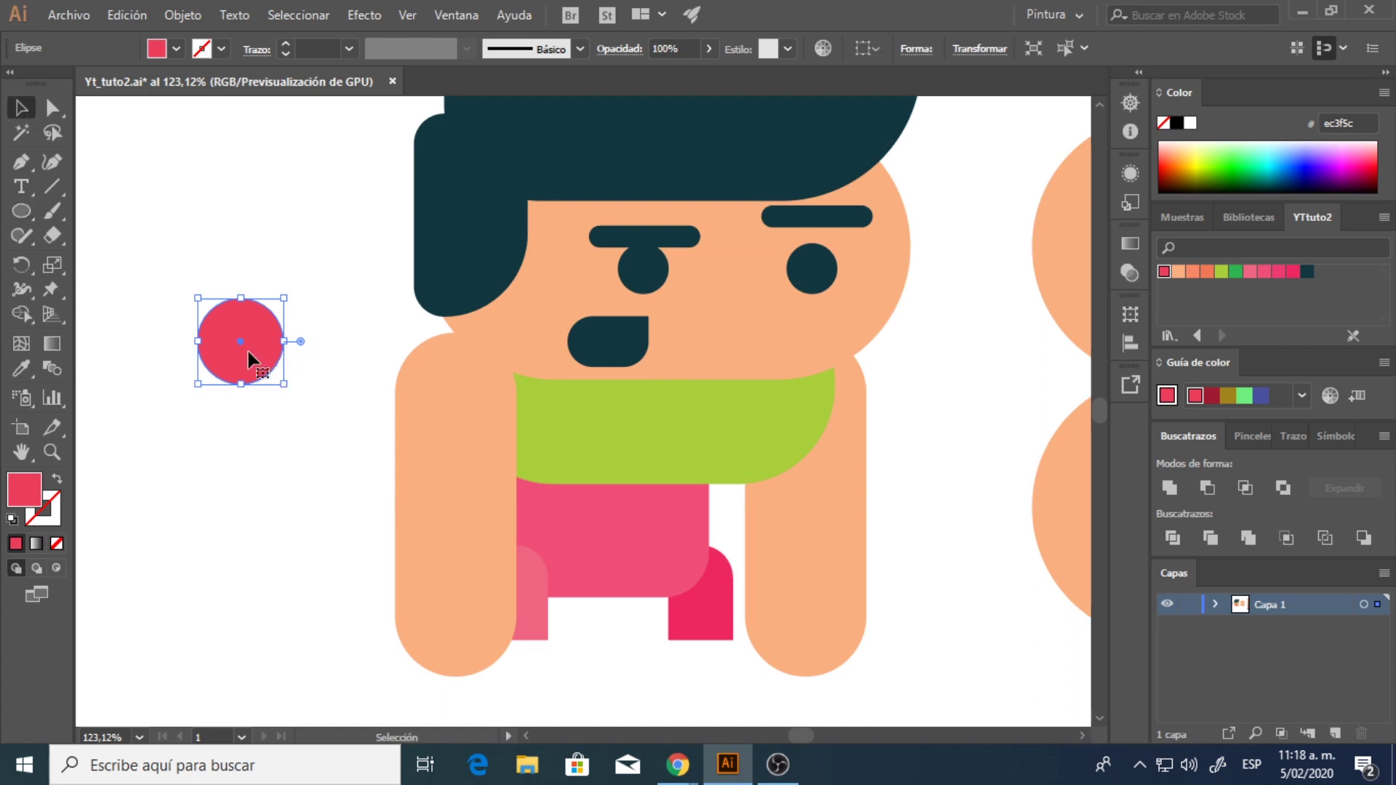
drag(263, 363, 567, 367)
drag(588, 376, 592, 376)
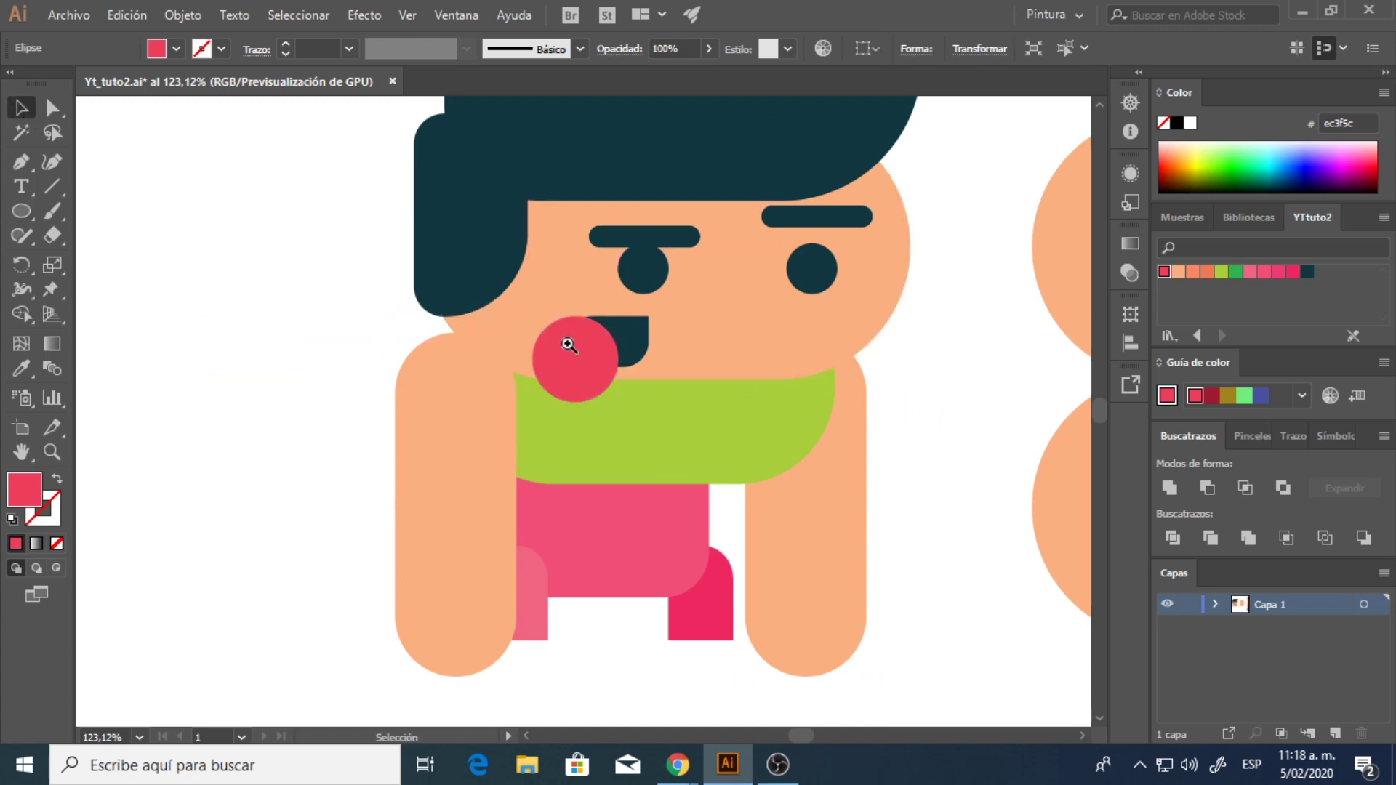
click(576, 349)
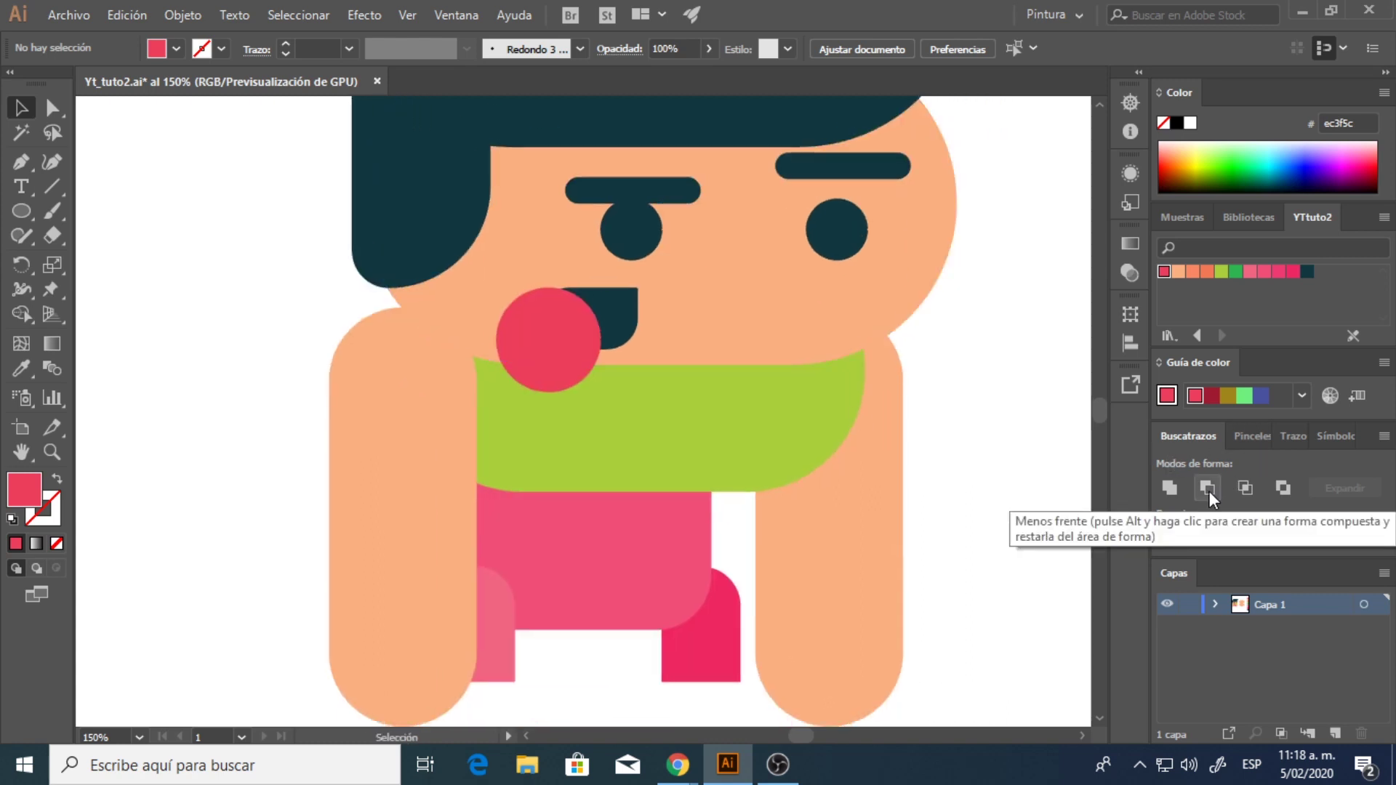
- Duplicate the mouth shape in place beneath the red circle
click(617, 309)
key(a)
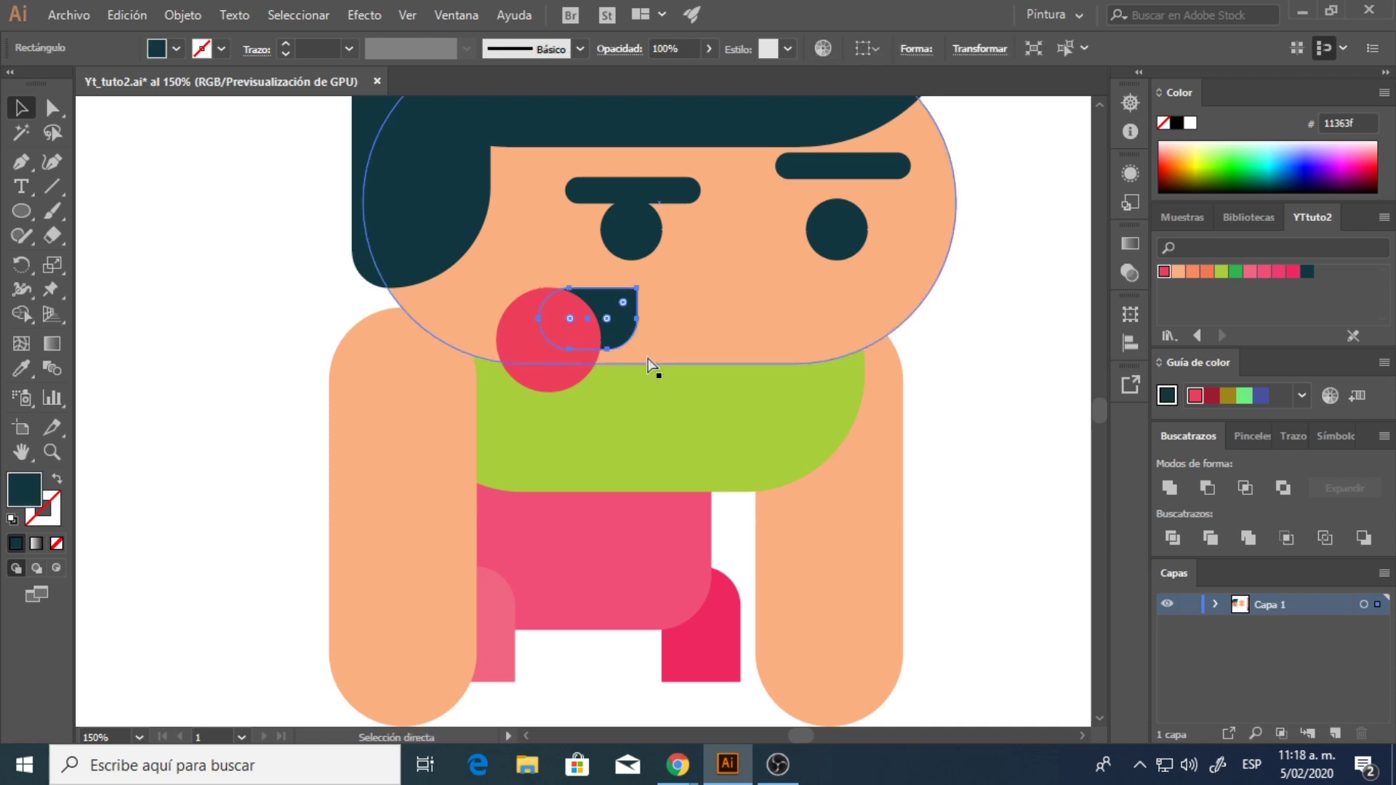
key(v)
key(ctrl+shift+a)
drag(618, 339, 931, 354)
key(ctrl+z)
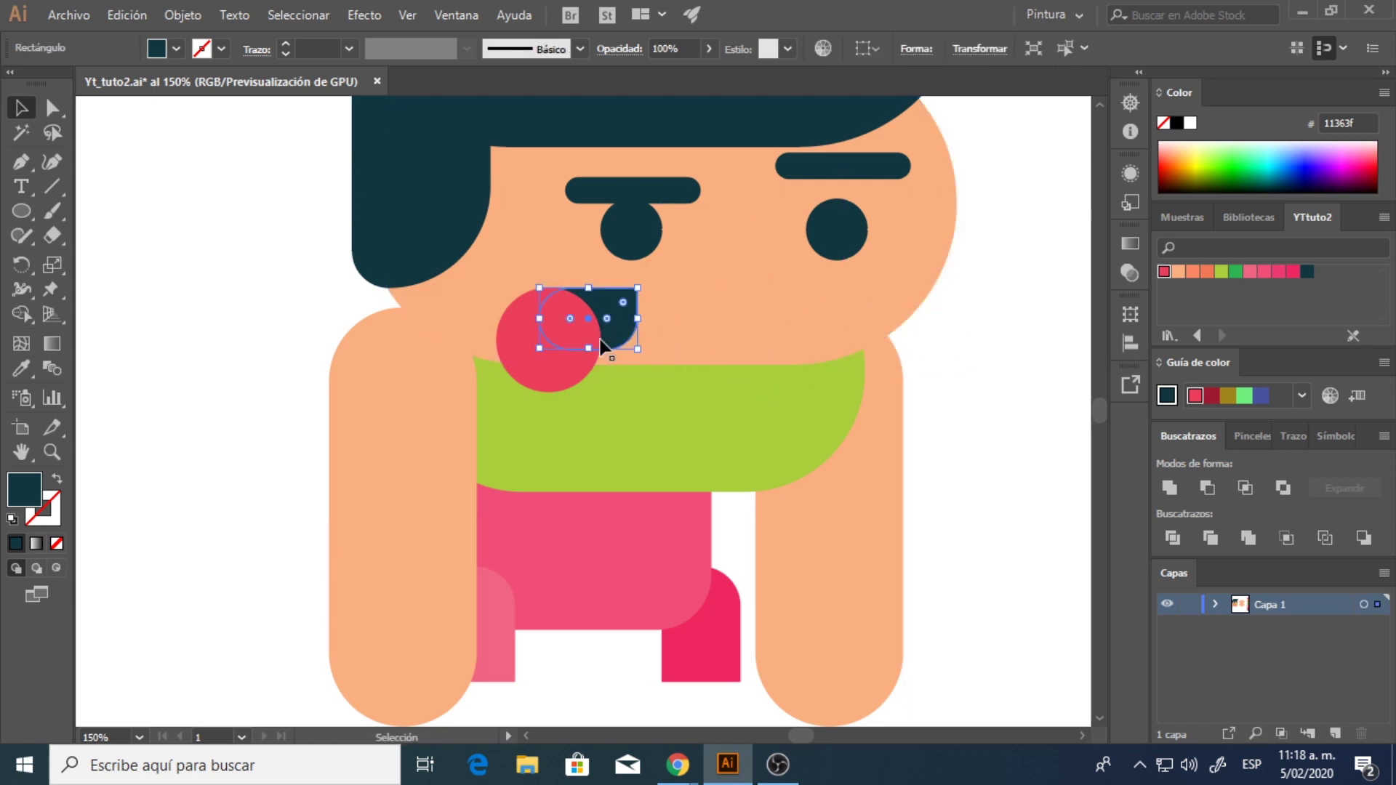
- Split the red circle and the mouth copy into pieces with the Divide pathfinder
shift+click(520, 333)
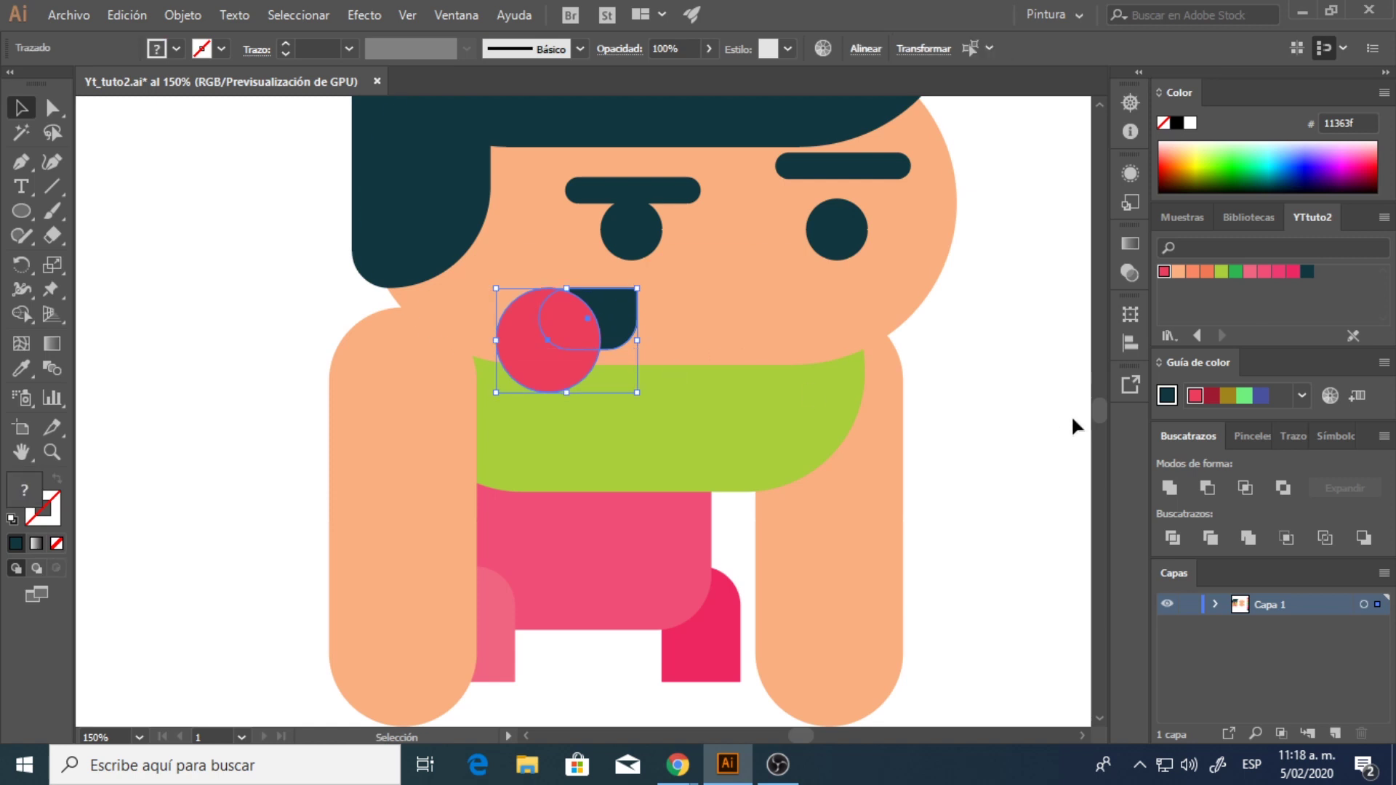
click(1175, 529)
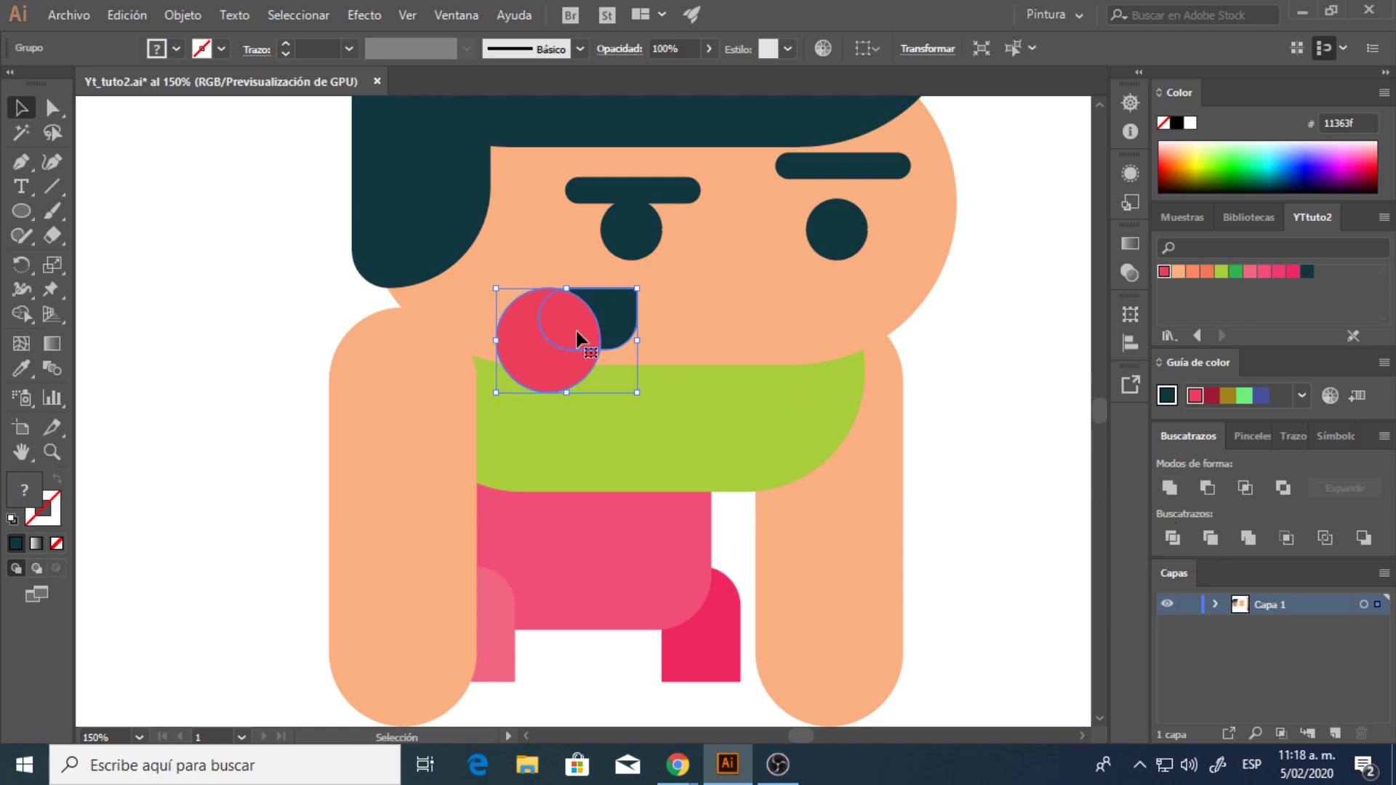
drag(576, 330, 709, 391)
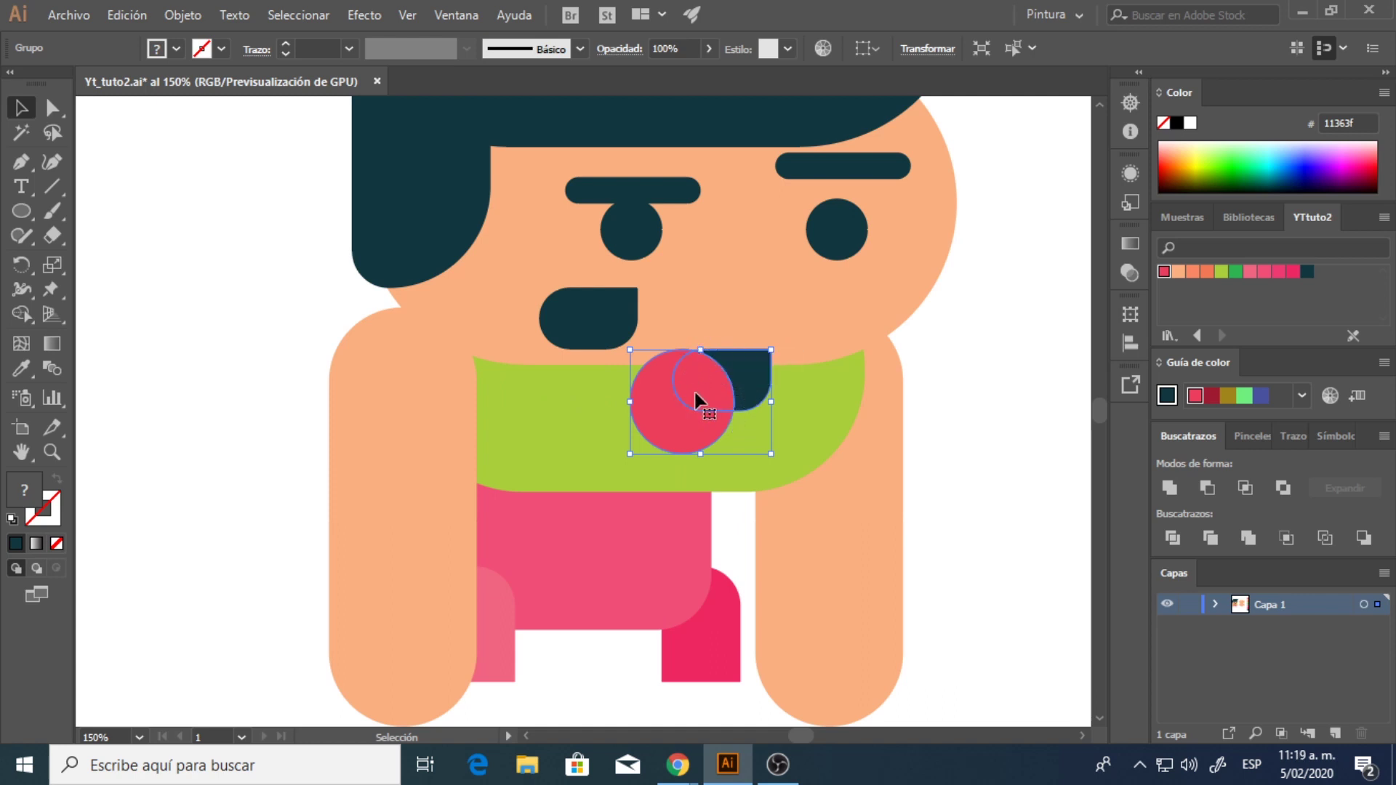
key(ctrl+z)
- Try to ungroup the divided pieces and remove the excess around the tongue
right_click(545, 330)
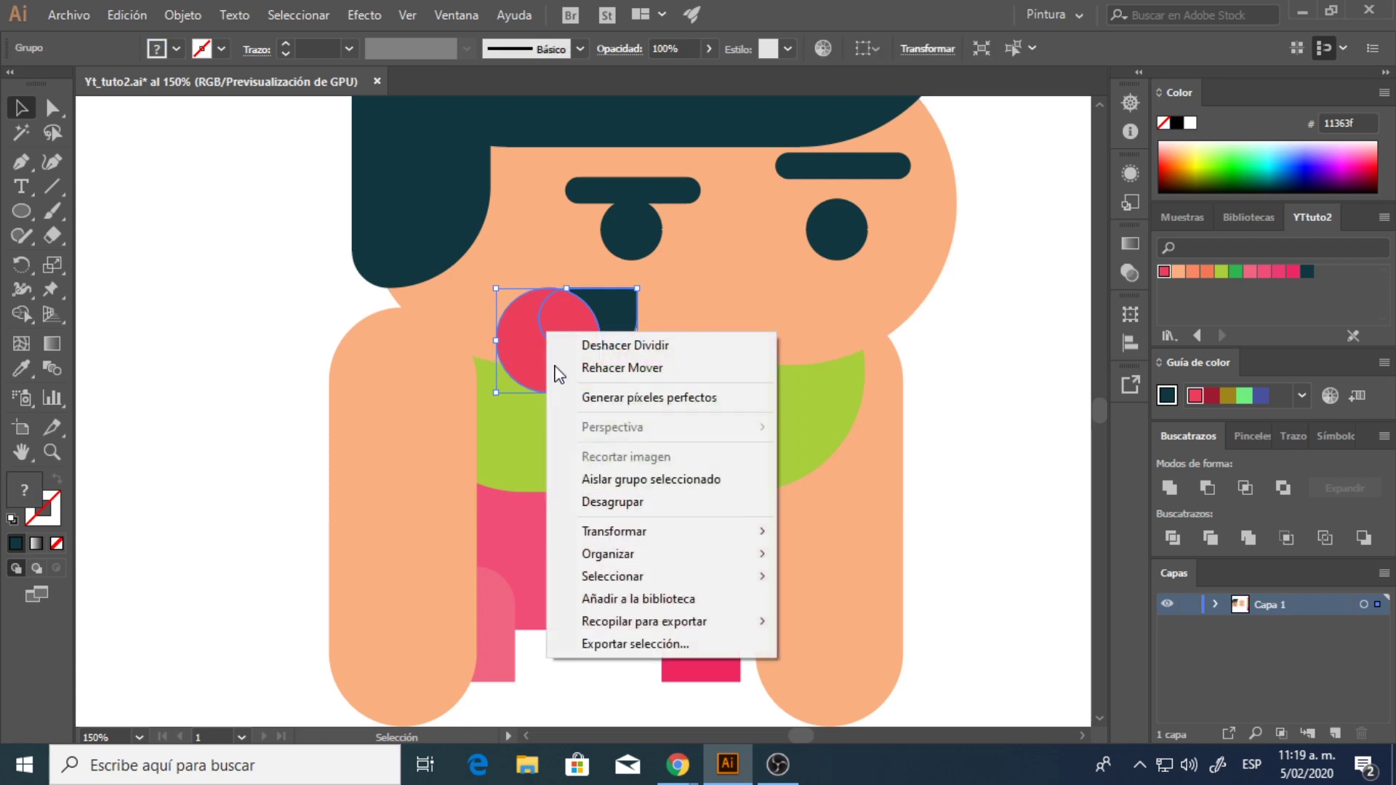
click(635, 501)
click(910, 393)
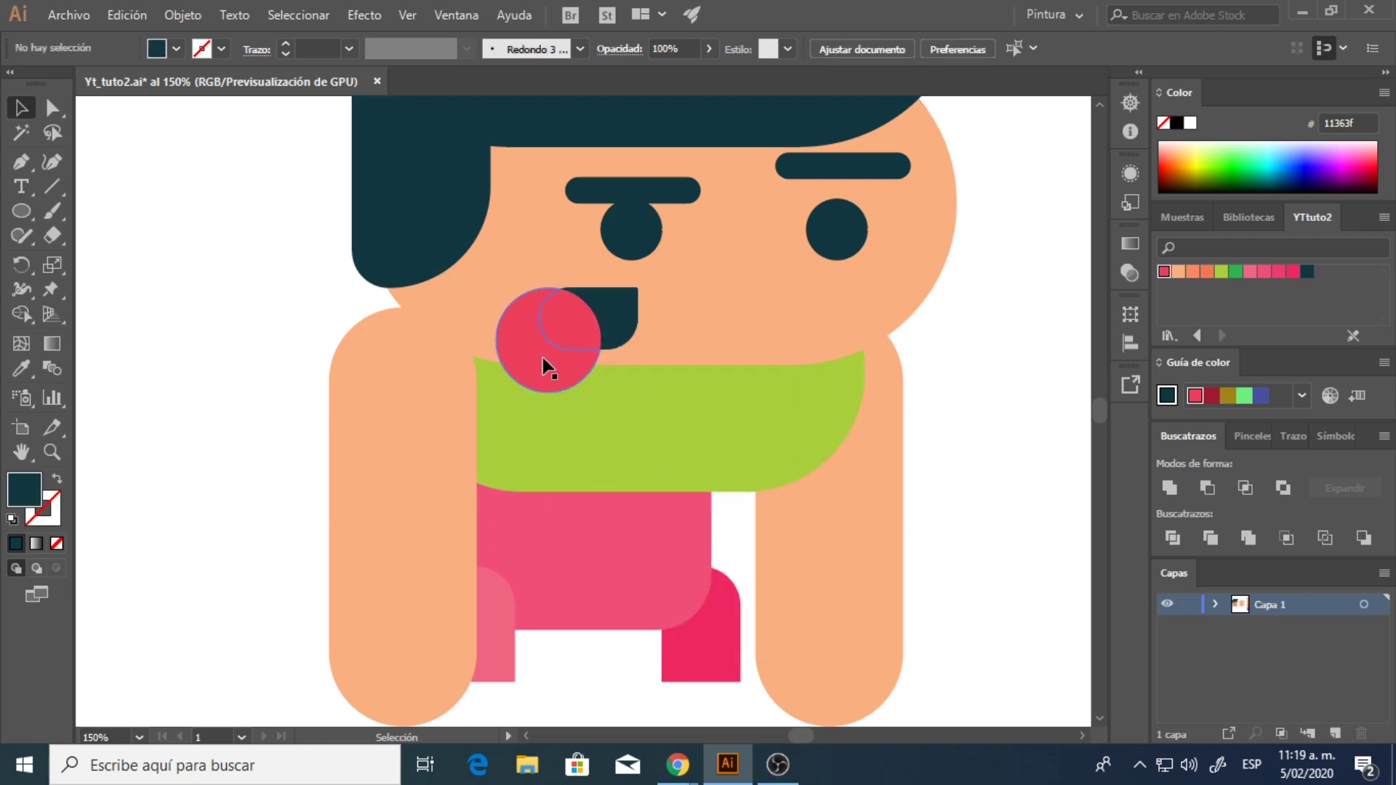
drag(544, 364, 566, 344)
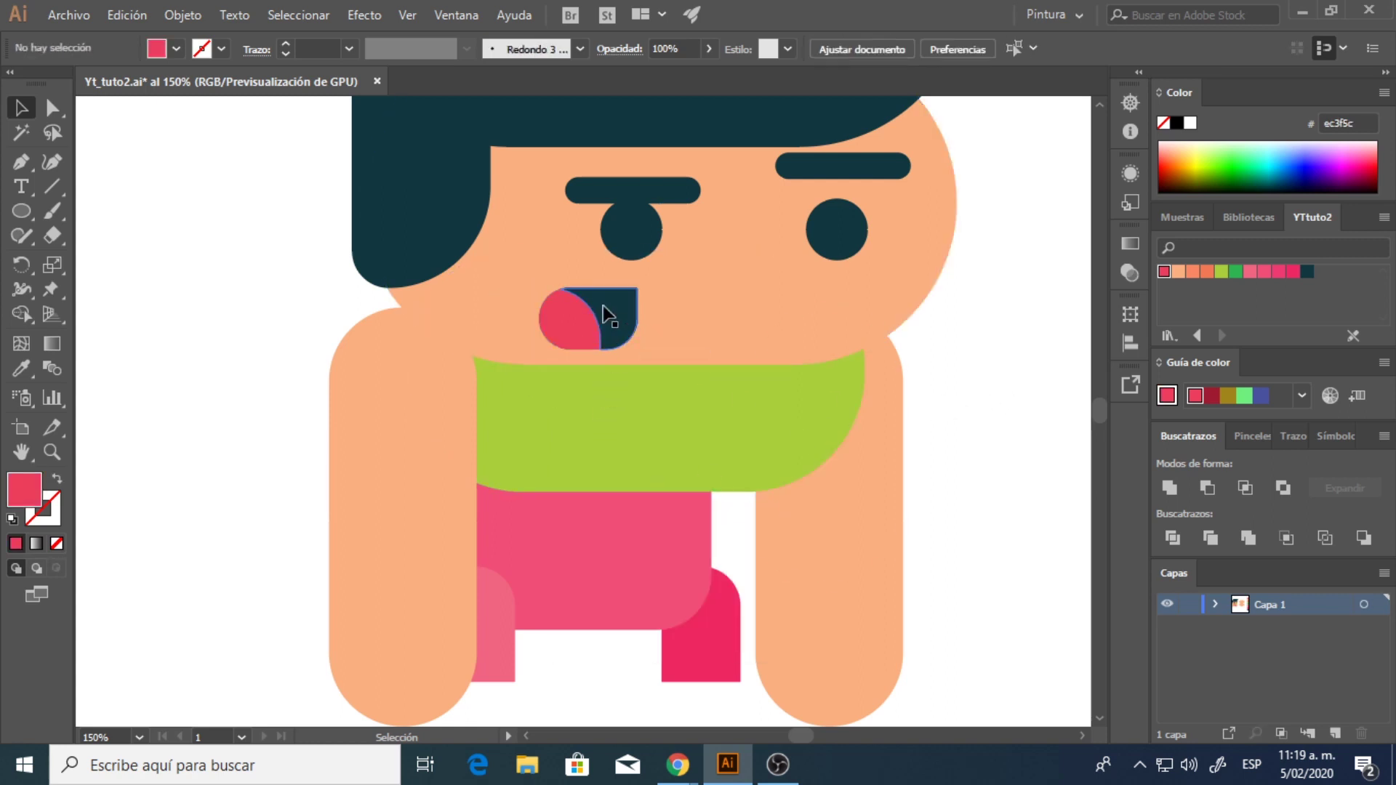
drag(577, 327, 450, 382)
key(ctrl+z)
key(ctrl+z)
key(ctrl+z)
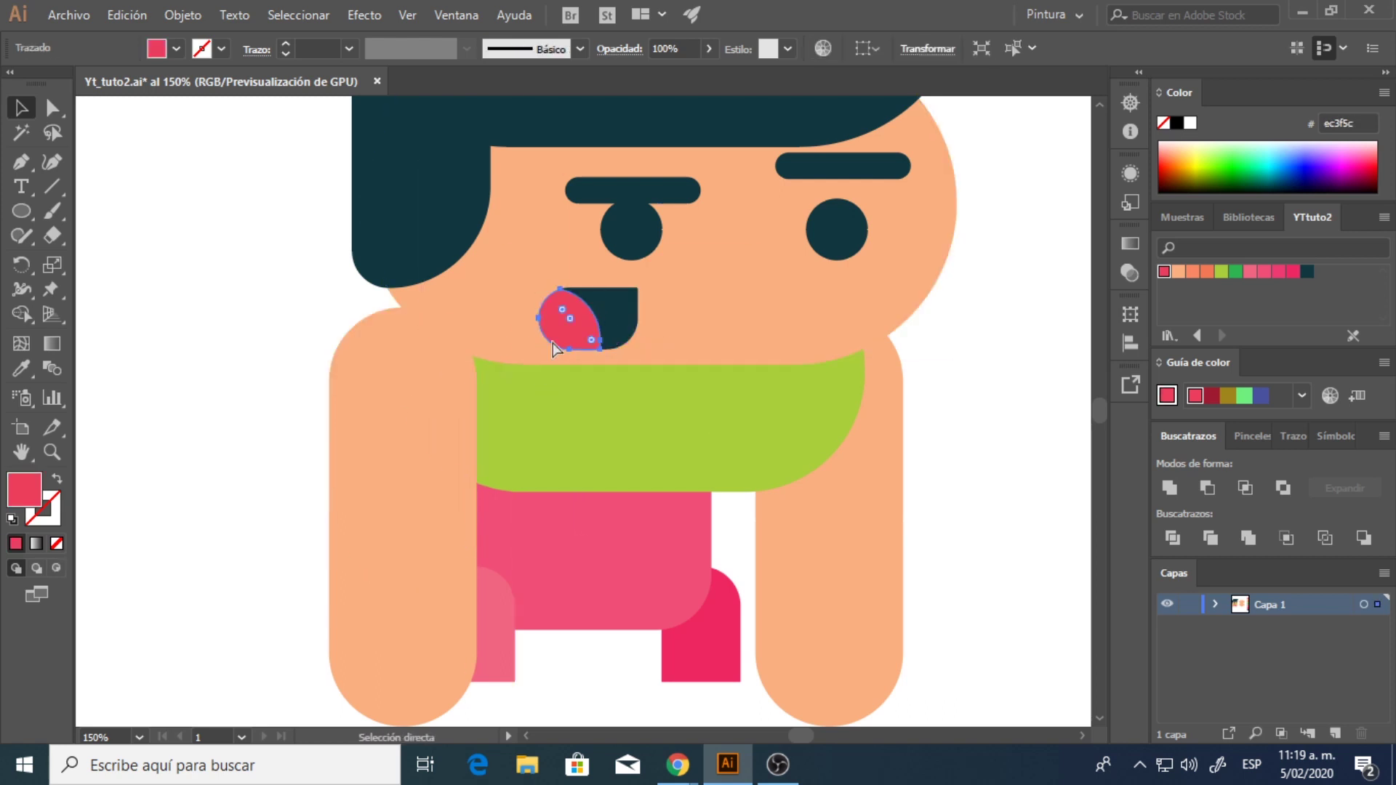
- Isolate the divided group, delete the outer circle piece and the dark piece, and leave isolation mode
double_click(566, 356)
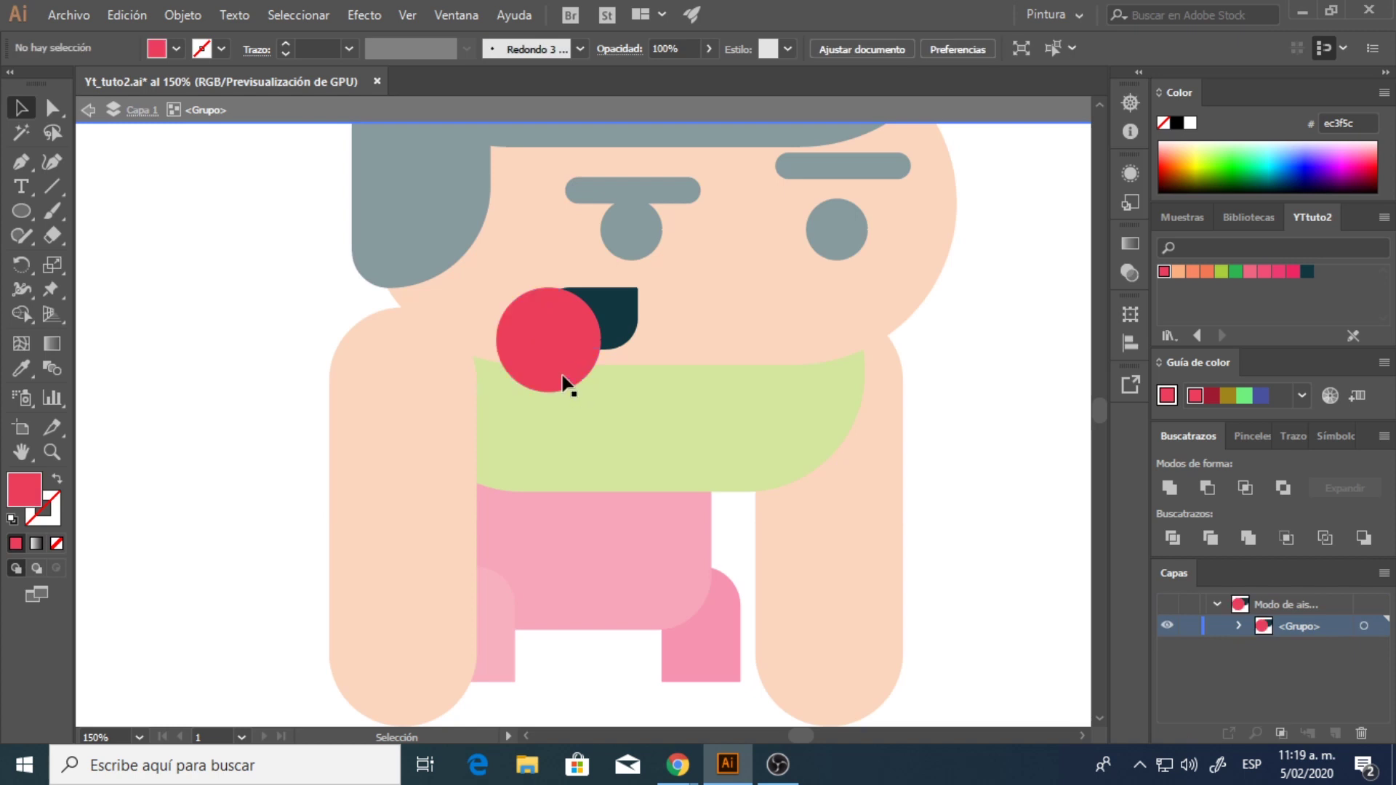
click(530, 356)
key(Delete)
click(603, 320)
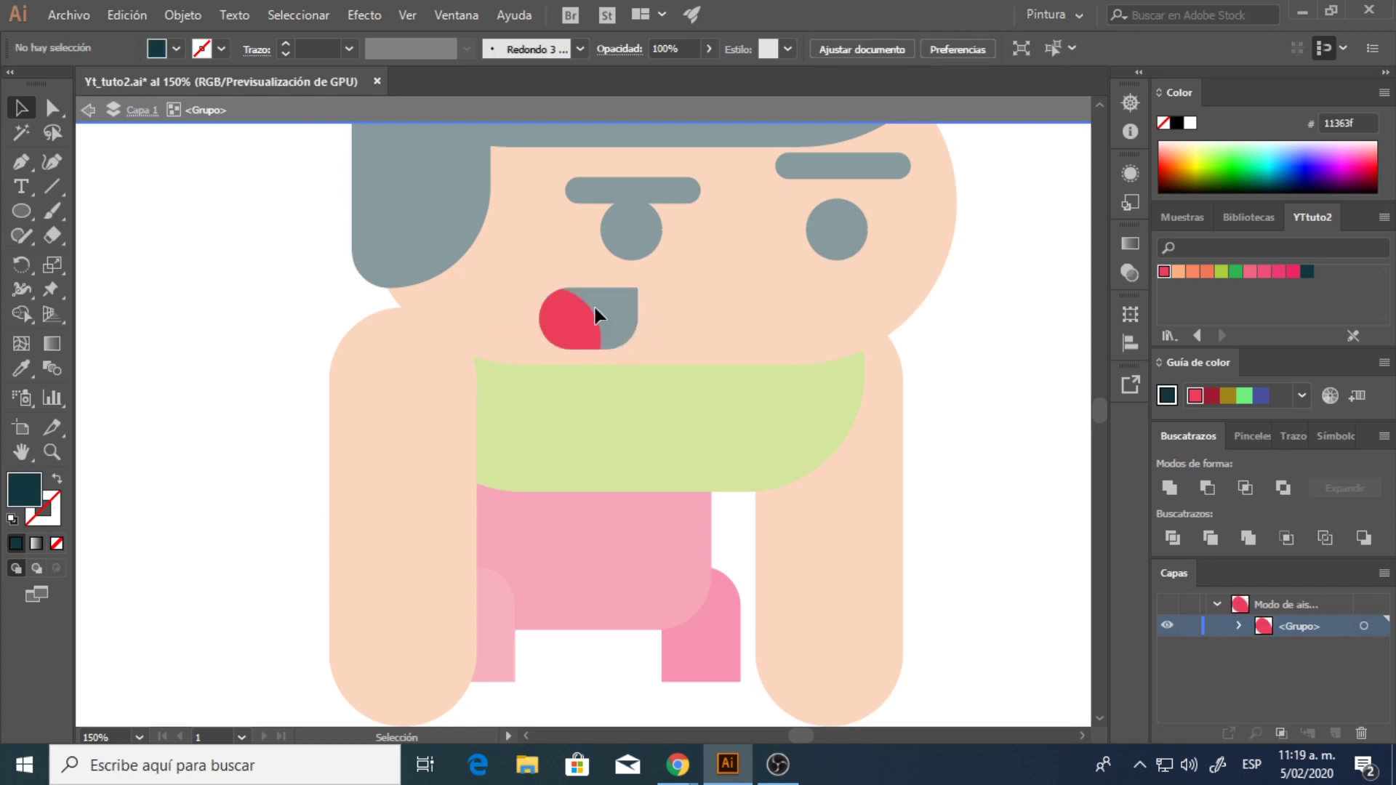
click(88, 110)
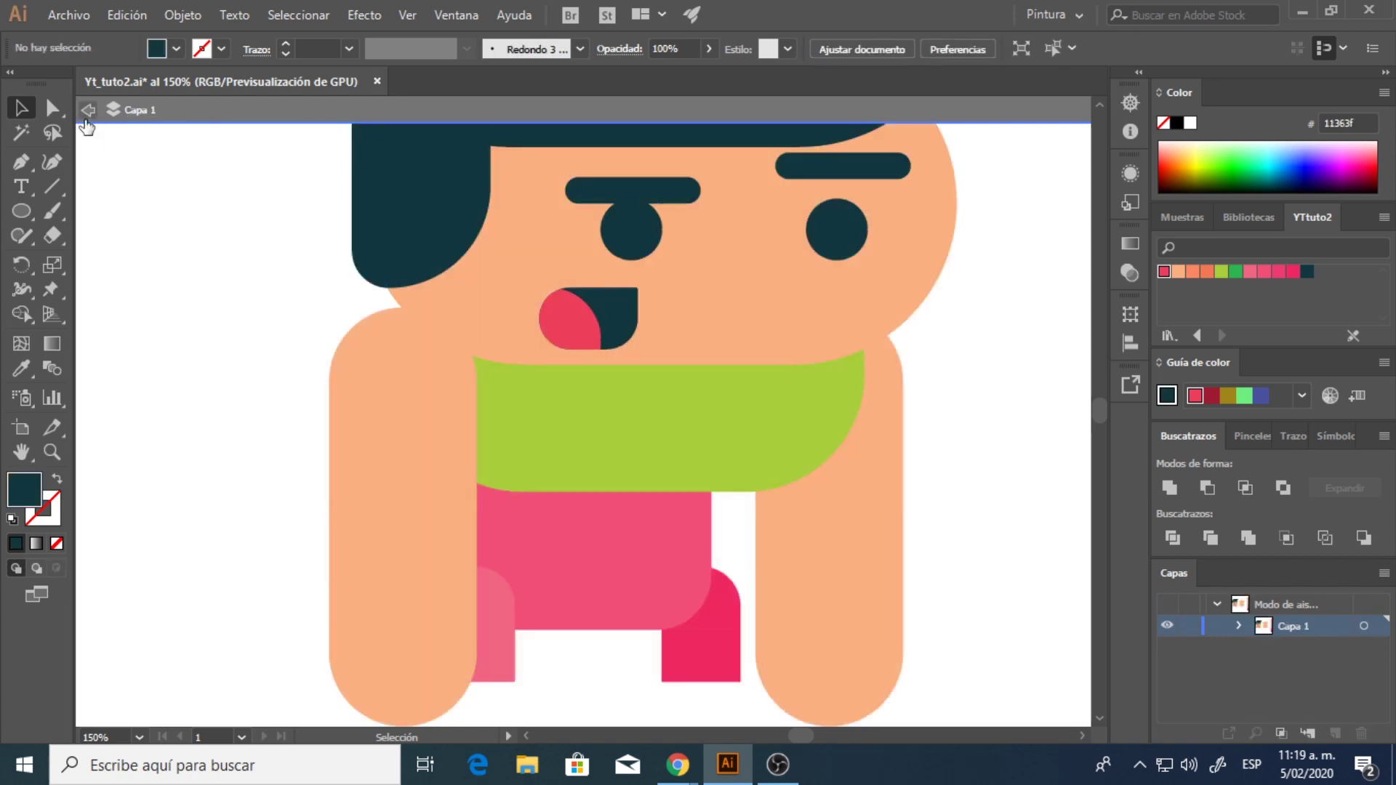
click(86, 115)
- Group the dark mouth shape with the red tongue piece
key(space)
drag(673, 335, 659, 414)
click(570, 406)
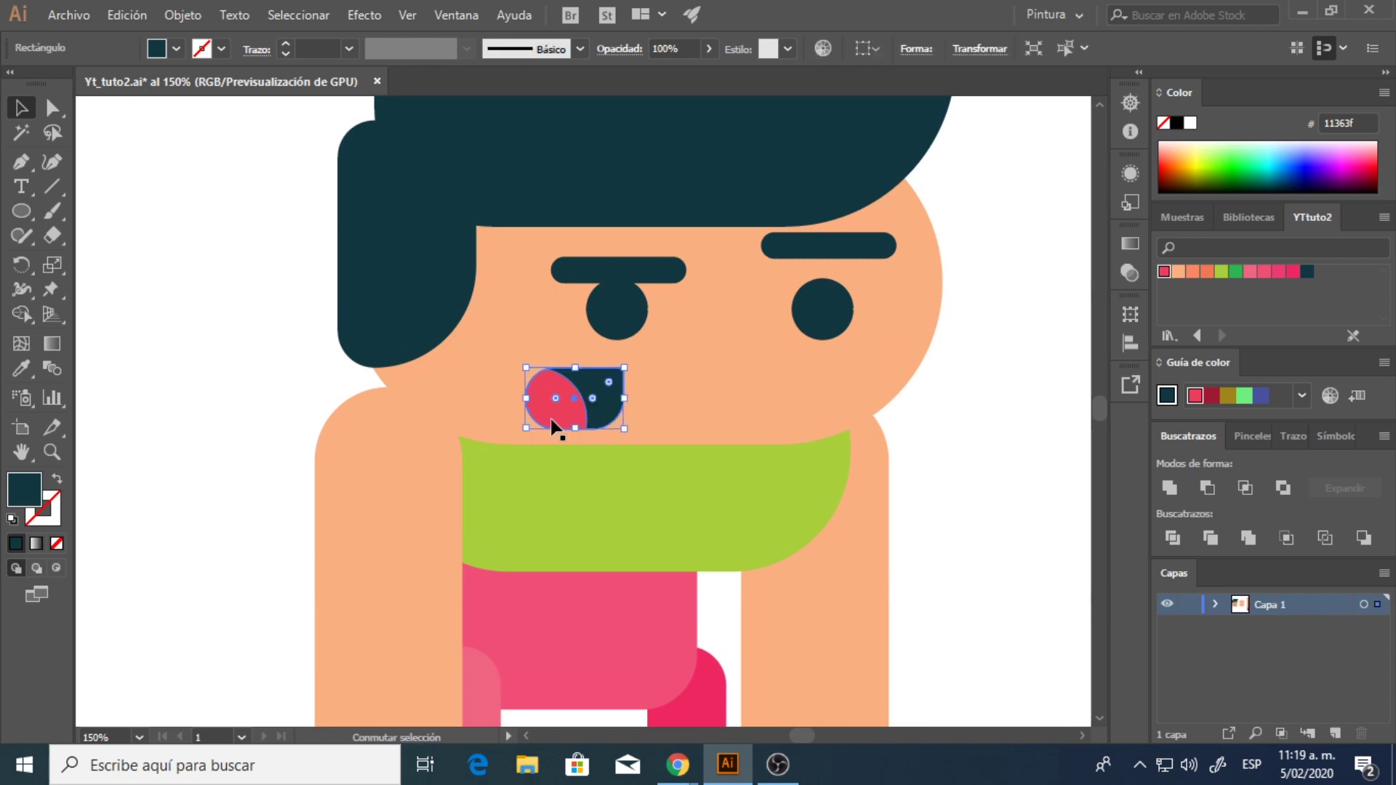
right_click(551, 421)
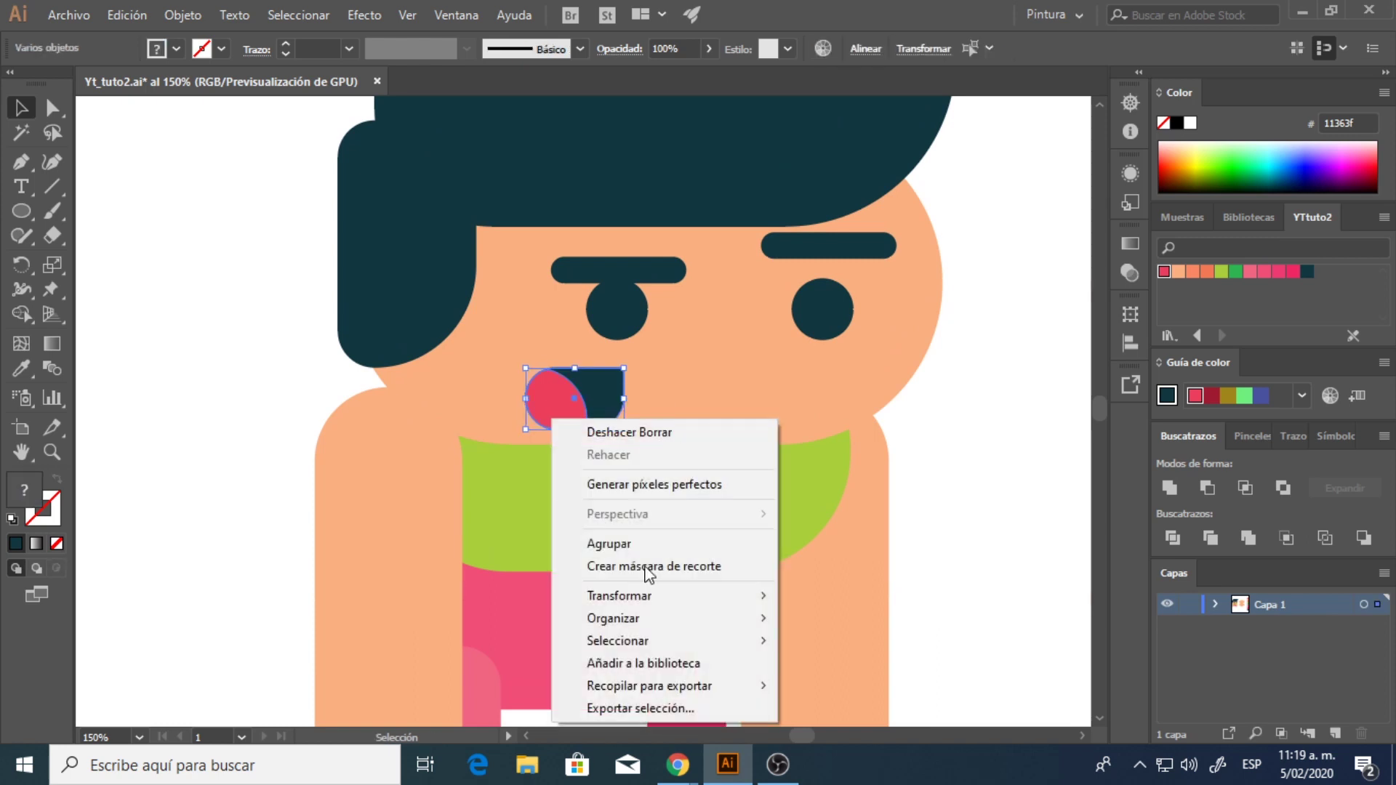
click(613, 545)
drag(609, 425, 1056, 397)
key(ctrl+z)
click(984, 399)
key(ctrl+0)
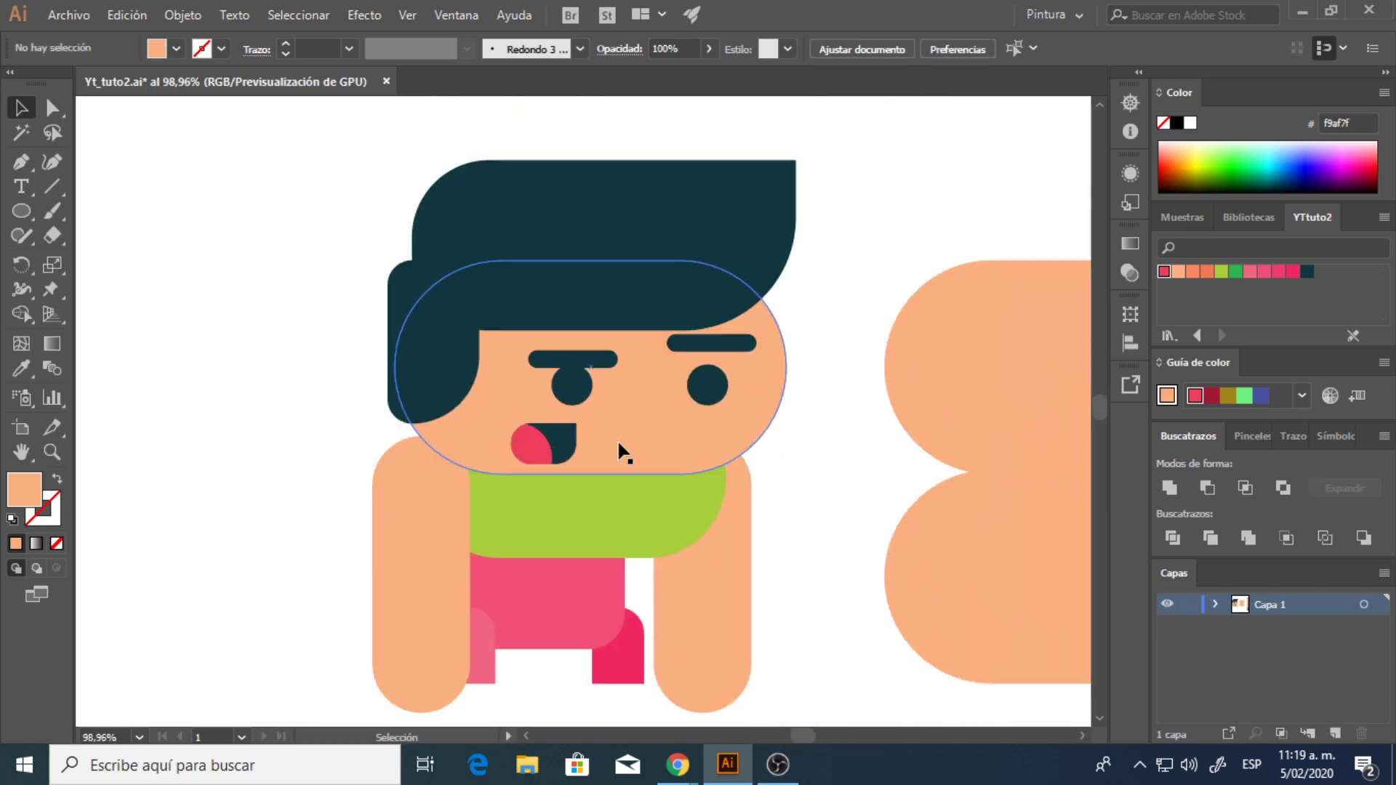
- Duplicate the skin-coloured head shape and offset the copy slightly upward
key(a)
click(628, 445)
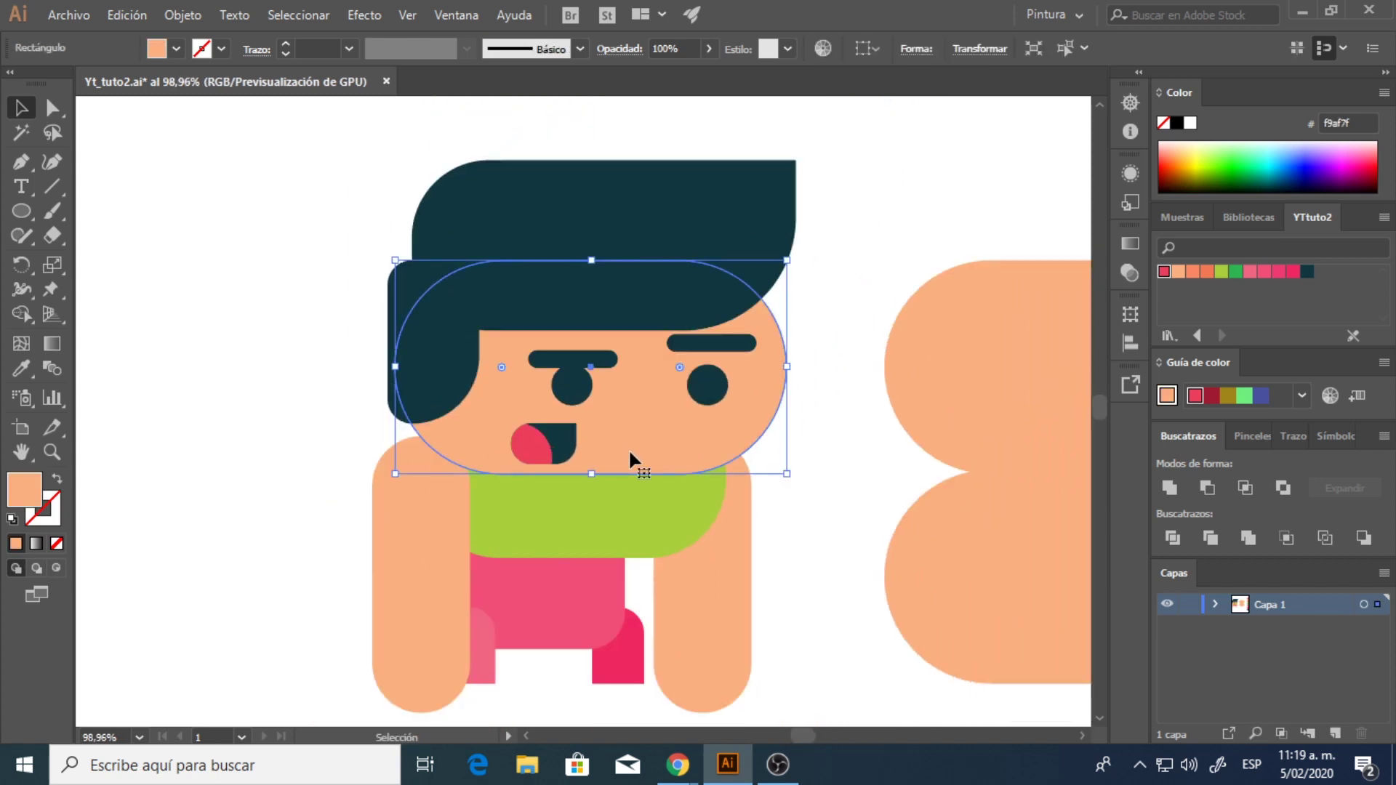
key(v)
drag(630, 458, 630, 447)
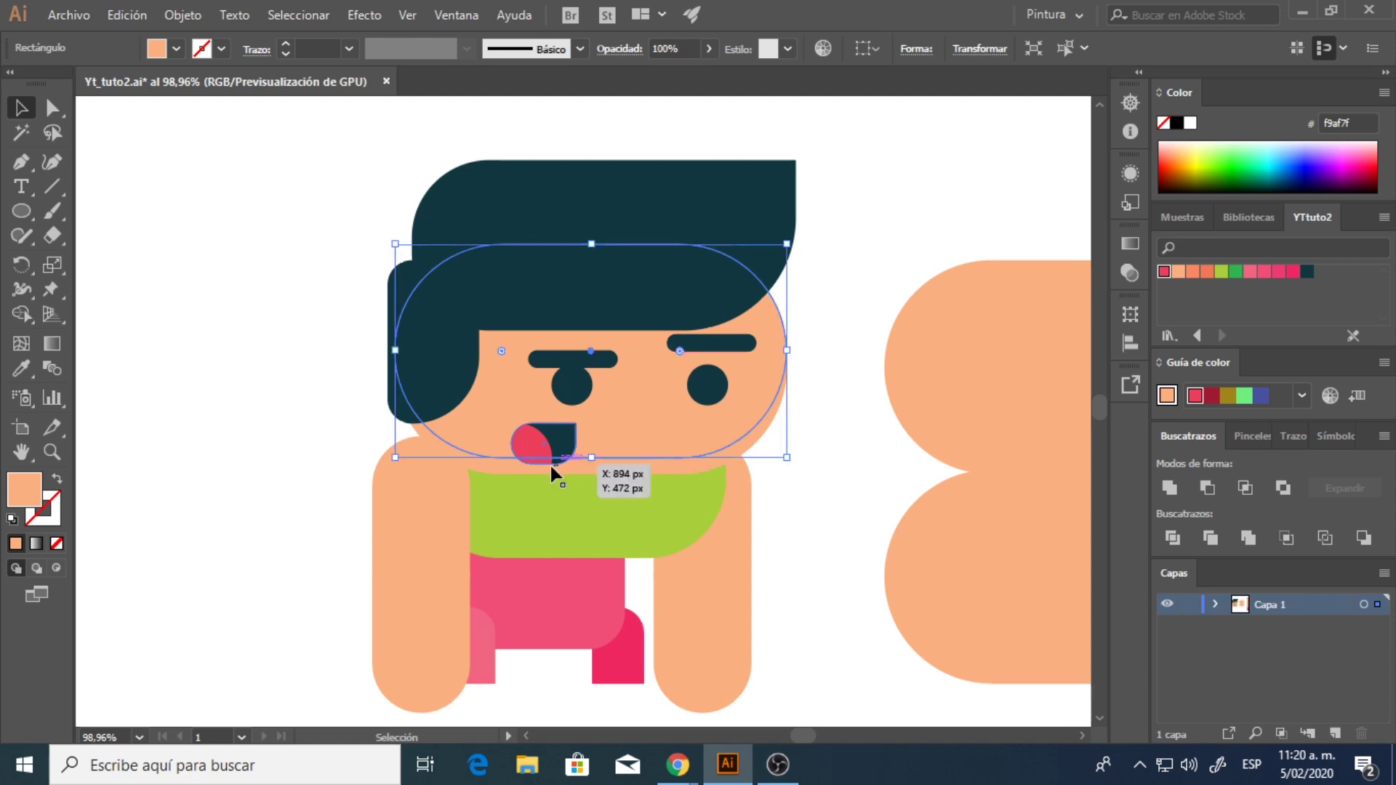
click(861, 393)
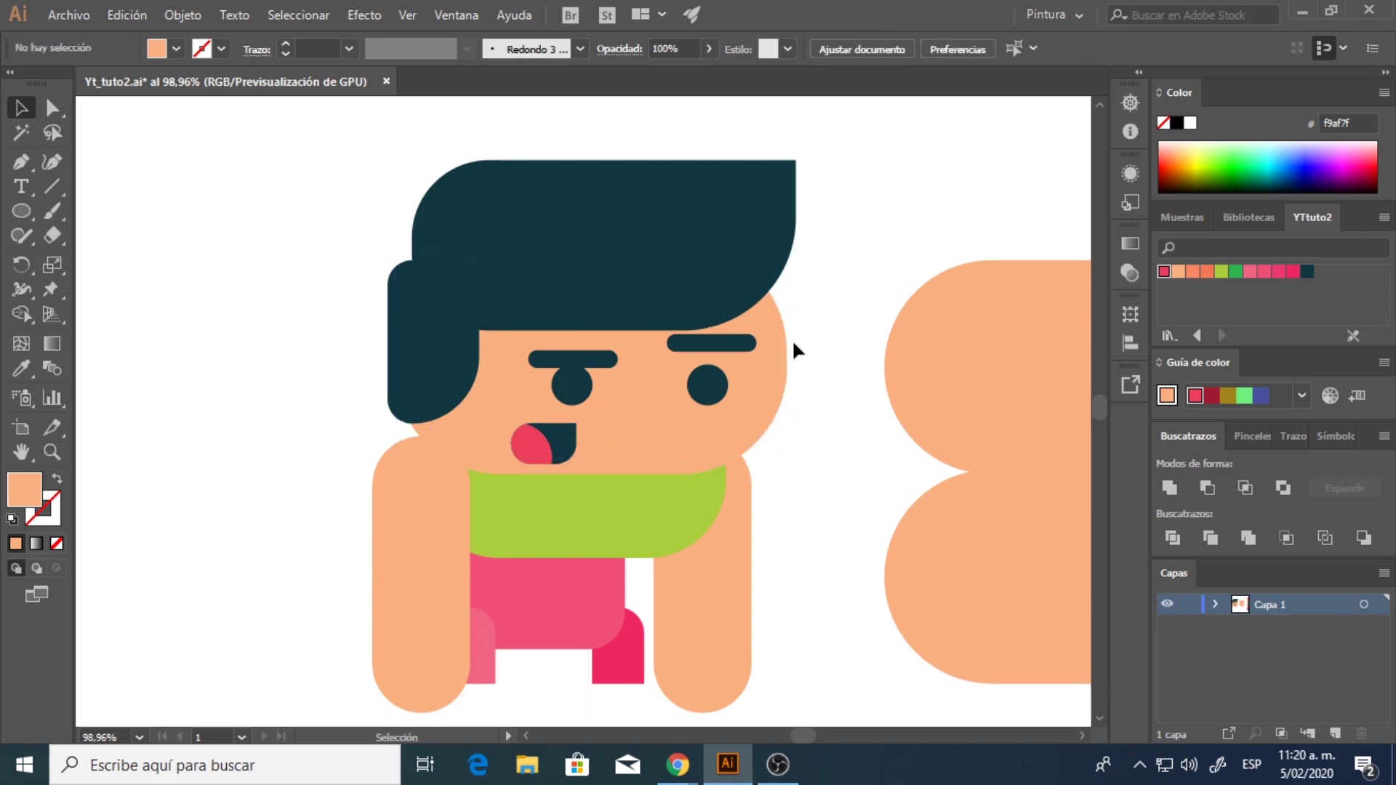
- Subtract the raised head copy from the head copy beneath it and fill the remaining chin crescent with orange f27854
click(775, 329)
shift+click(750, 438)
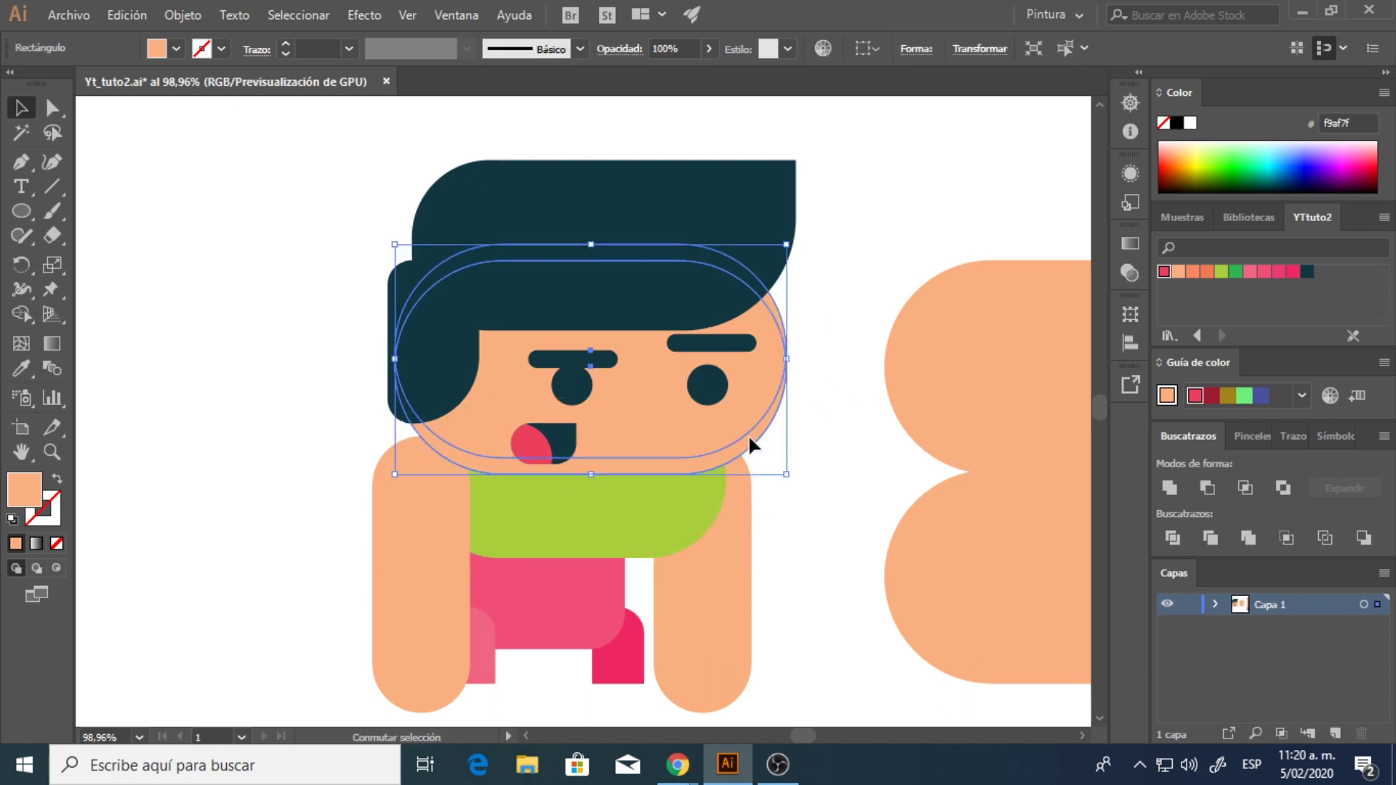
click(1207, 488)
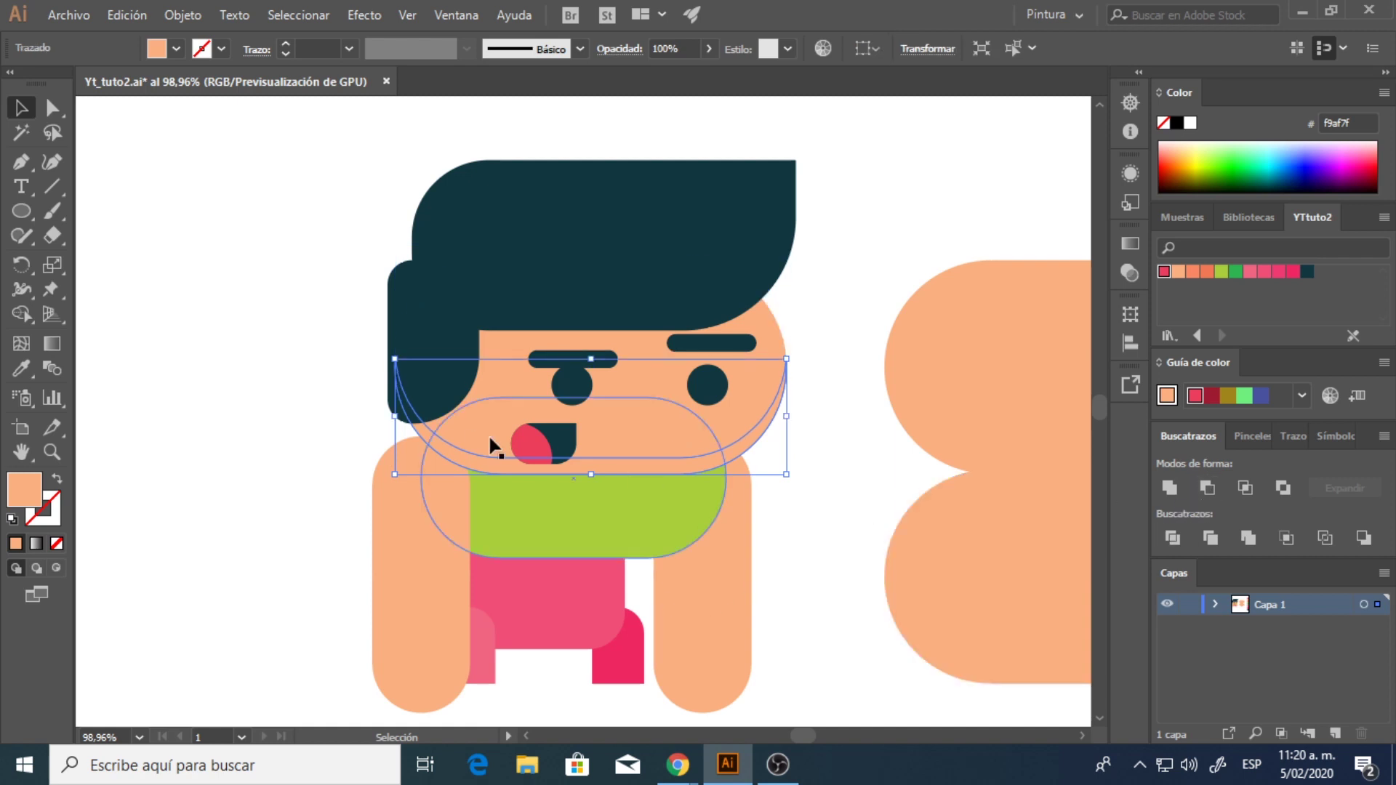
click(1206, 273)
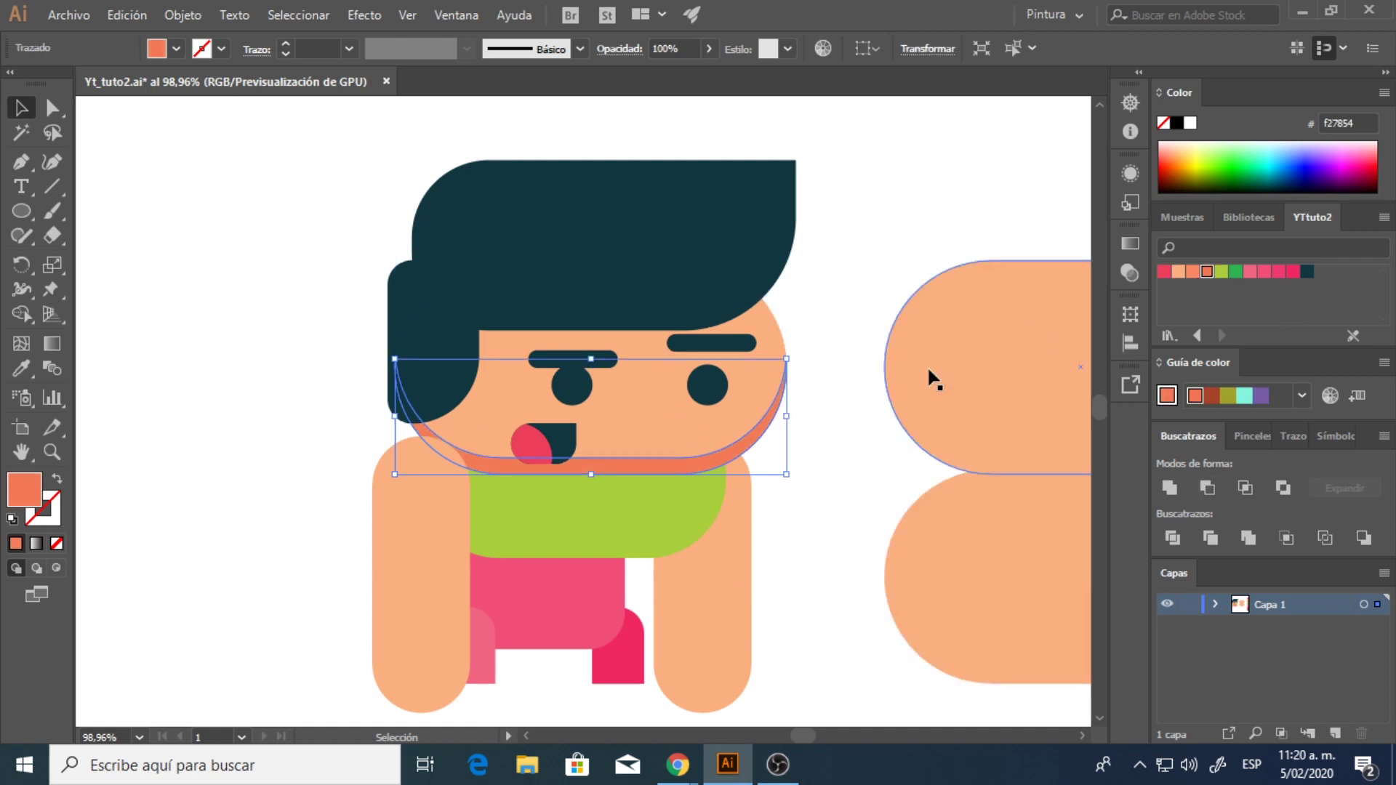
click(845, 269)
- Duplicate the green shirt shape upward, subtract it from another copy, and fill the leftover crescent with dark green as a shadow
drag(672, 394, 717, 329)
click(626, 451)
key(a)
key(v)
drag(648, 462, 644, 431)
shift+click(629, 483)
click(1207, 488)
click(1235, 271)
click(814, 469)
- Make a lower shadow on the pink torso by subtracting a raised copy from a duplicate, and fill it with ee3b73
click(613, 560)
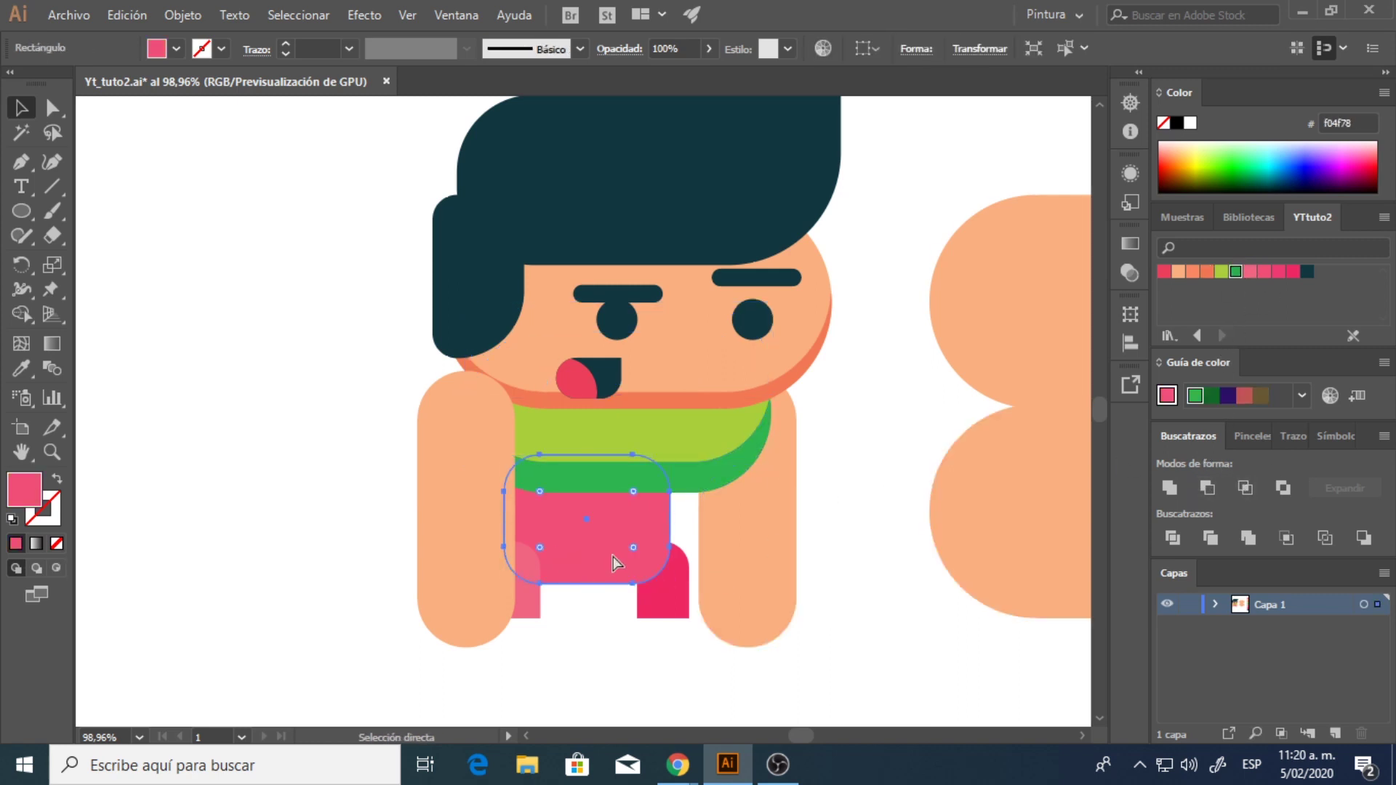
key(v)
mouse_move(608, 561)
mouse_down()
mouse_move(608, 534)
mouse_move(606, 580)
mouse_up()
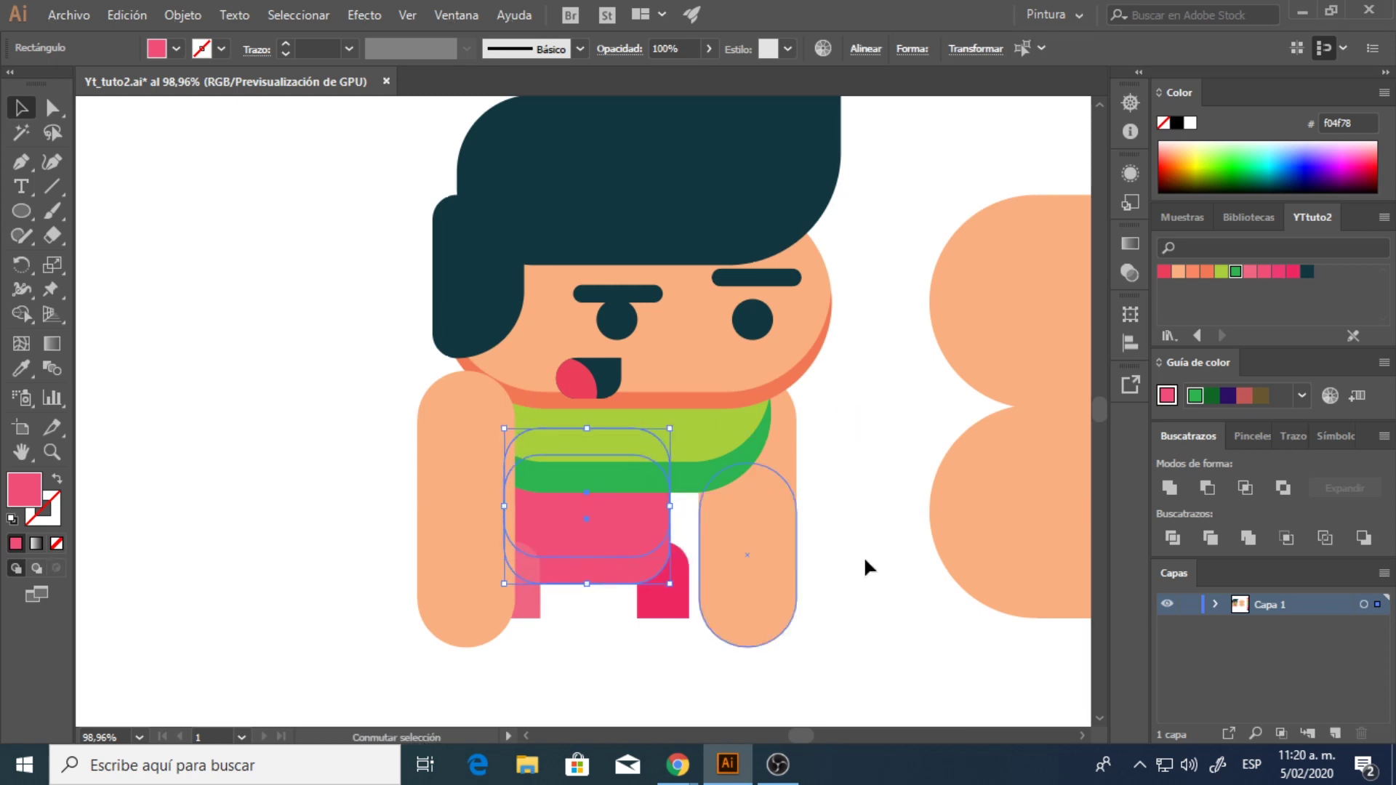
click(1207, 487)
click(1278, 271)
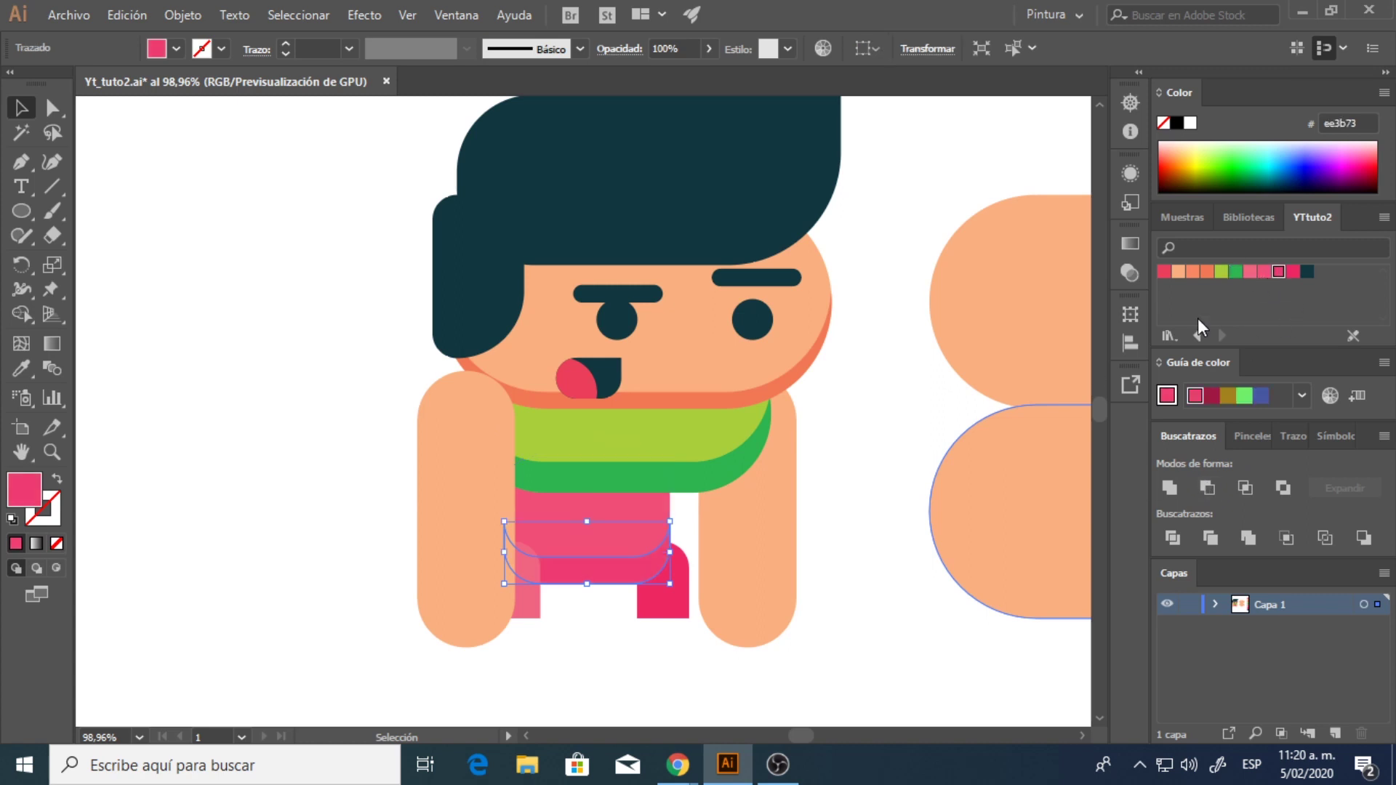
click(918, 486)
- Ungroup the arm on the character's right-hand side of the drawing and fill its upper segment f27854 and lower segment f88862
drag(810, 464, 814, 480)
click(786, 472)
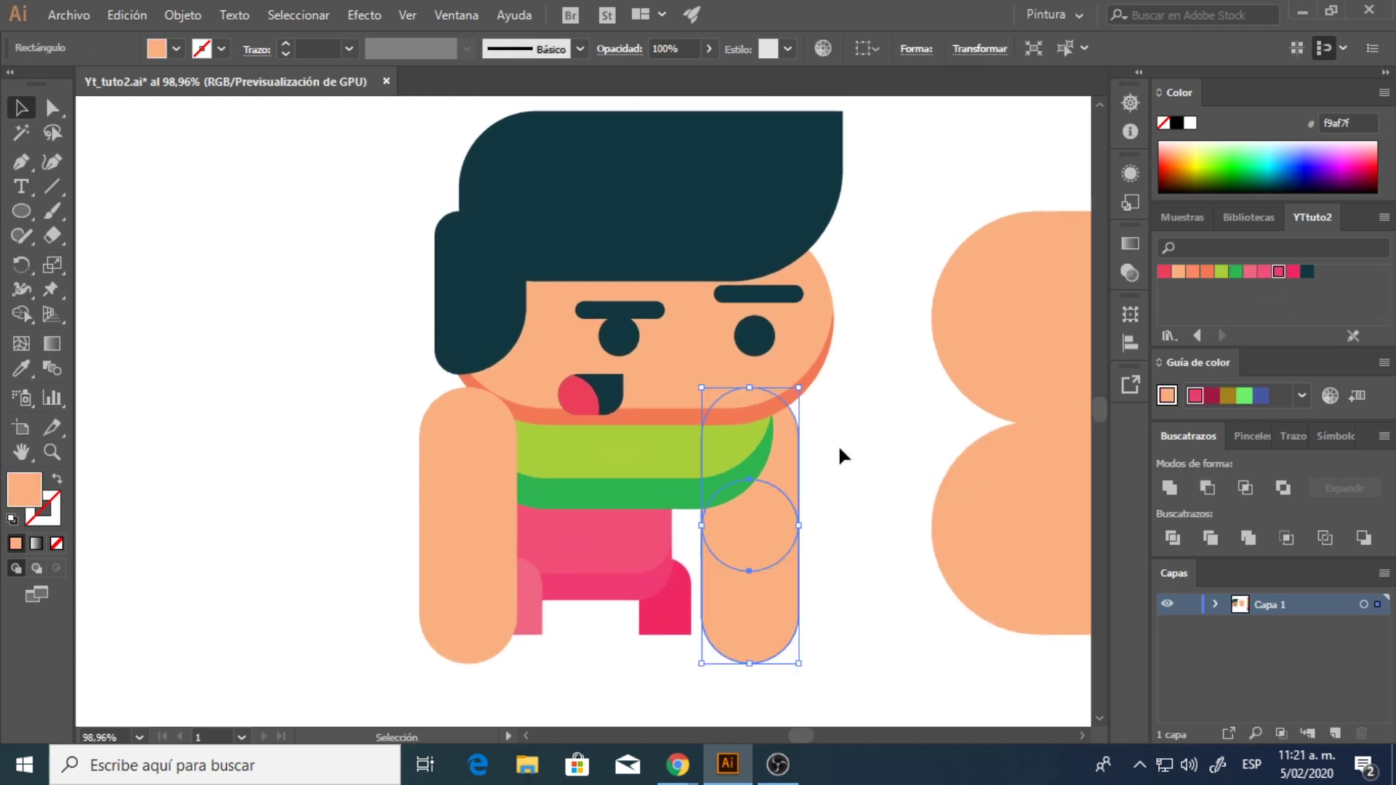
right_click(749, 515)
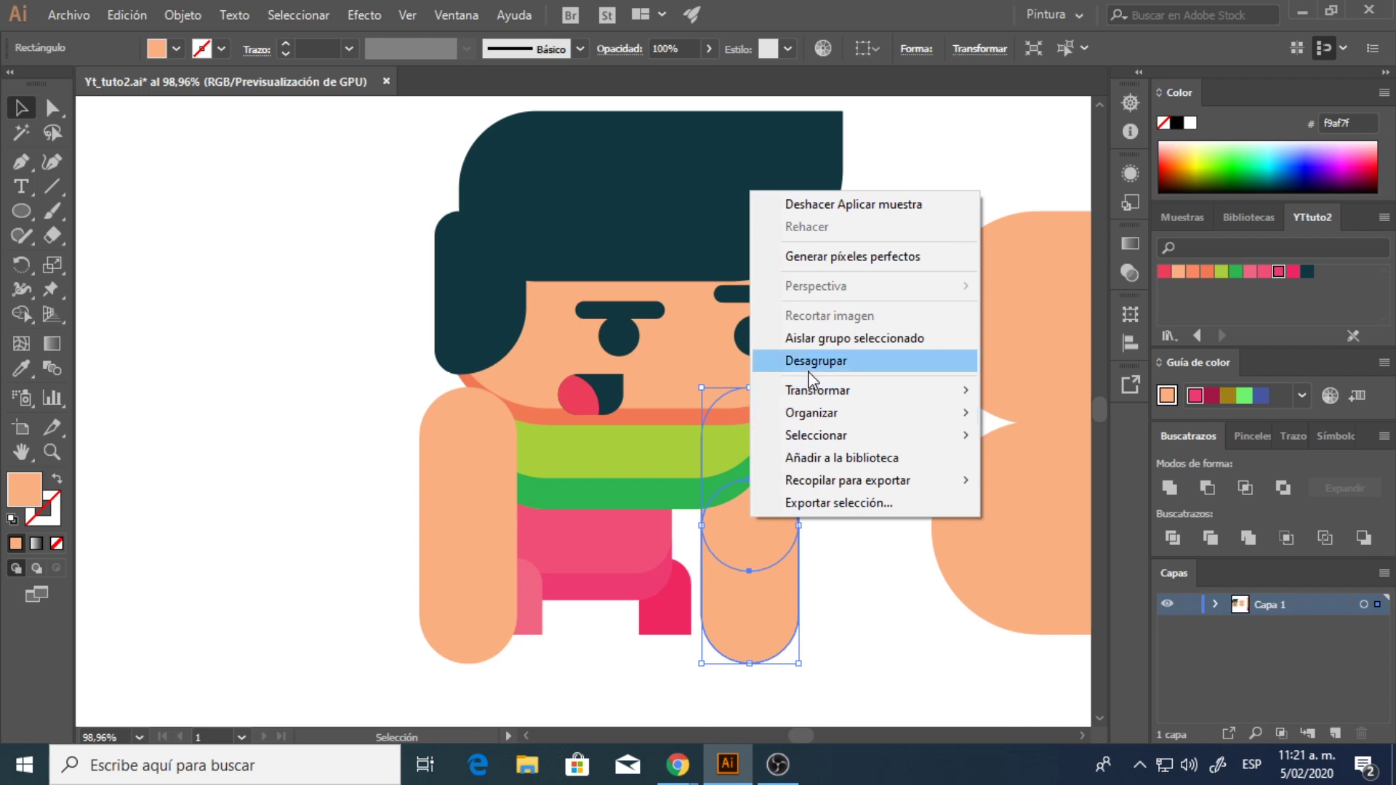
click(816, 361)
click(807, 491)
click(797, 469)
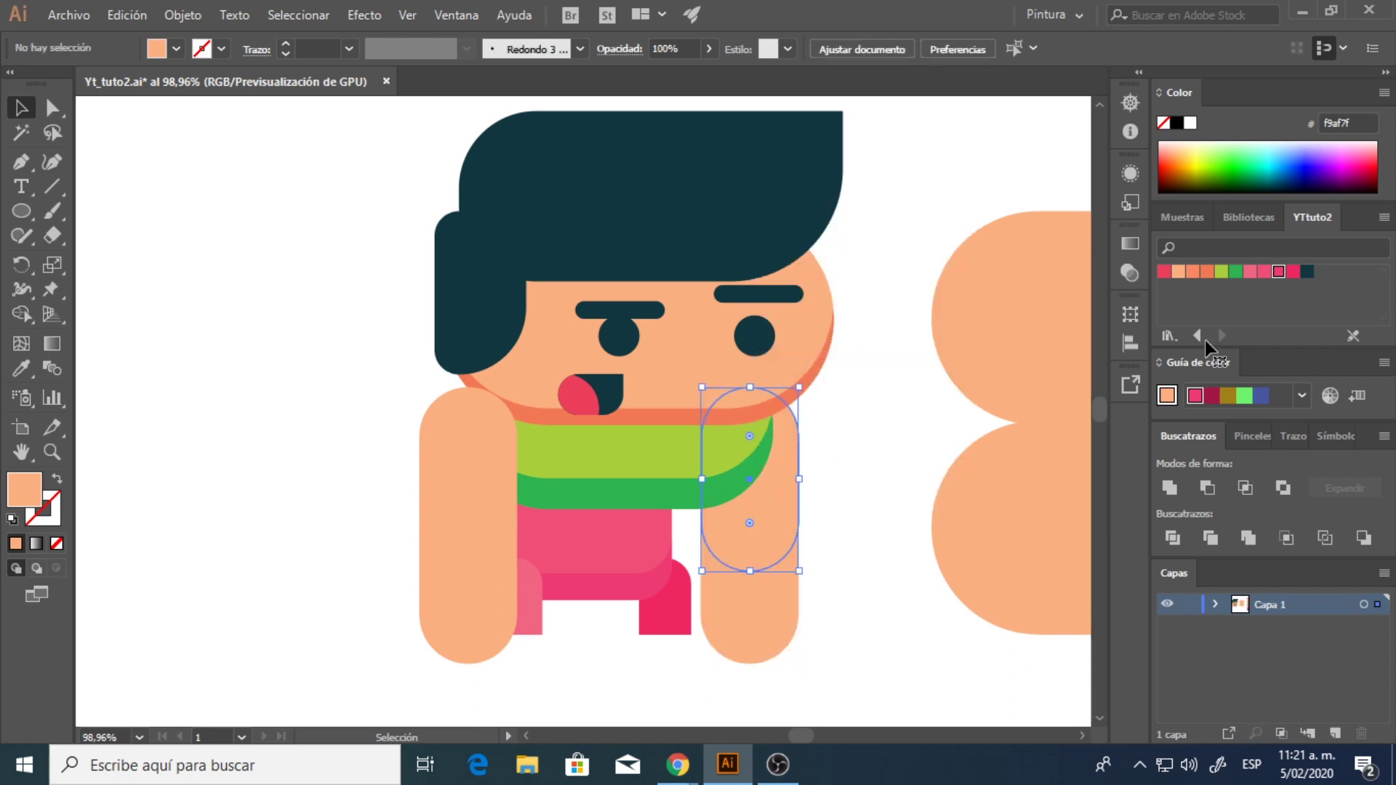
click(1202, 273)
click(920, 497)
click(774, 623)
click(1193, 271)
click(918, 458)
- Ungroup the left-hand arm and fill only its upper segment with orange f88862
click(429, 501)
click(1192, 272)
key(ctrl+z)
right_click(470, 514)
click(545, 359)
click(872, 455)
click(467, 437)
click(1193, 272)
click(877, 440)
- Delete the spare skin-coloured rounded shapes beside the character
scroll(875, 438, down, 2)
drag(800, 216, 1027, 557)
key(Delete)
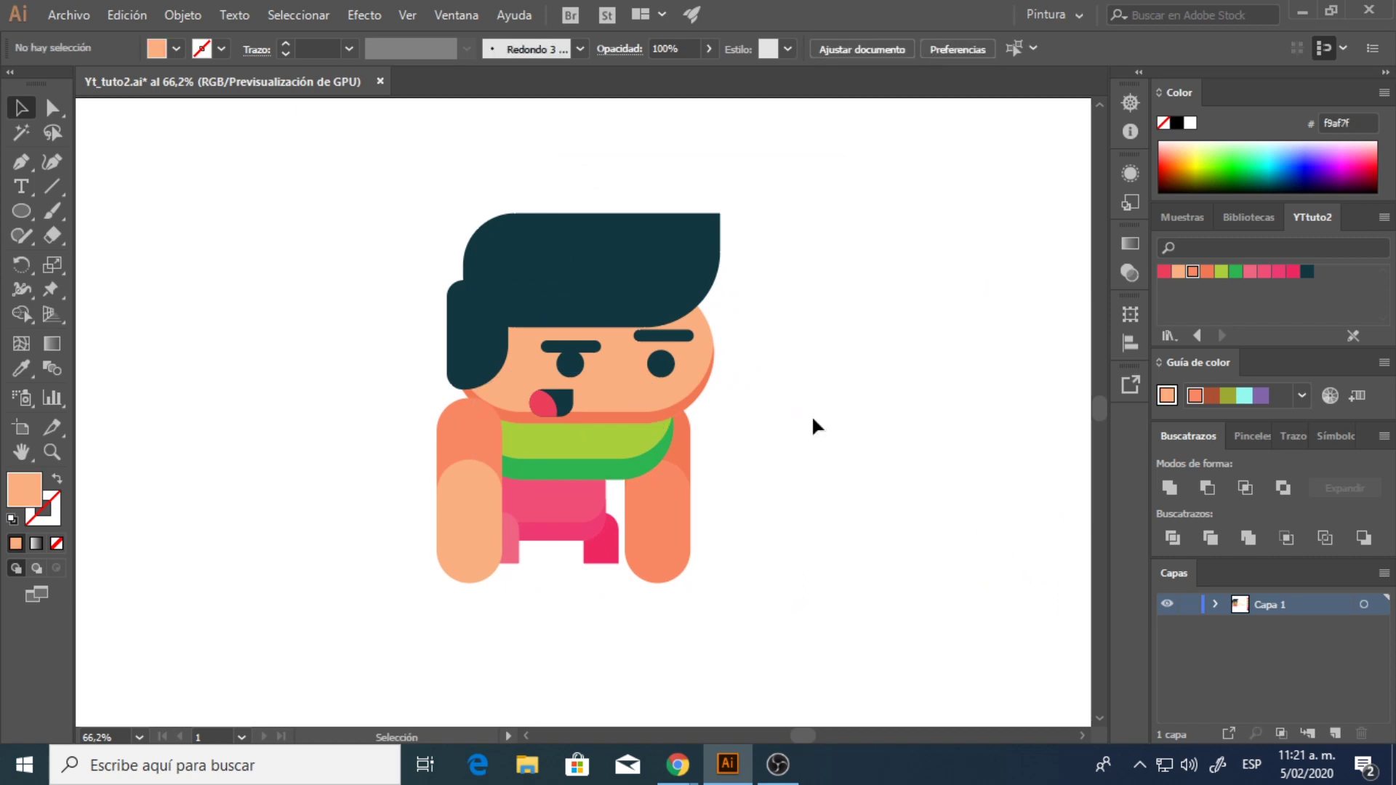
- Delete the dark green shirt shadow and shrink the light green shirt shape from its upper edge and right side
click(579, 435)
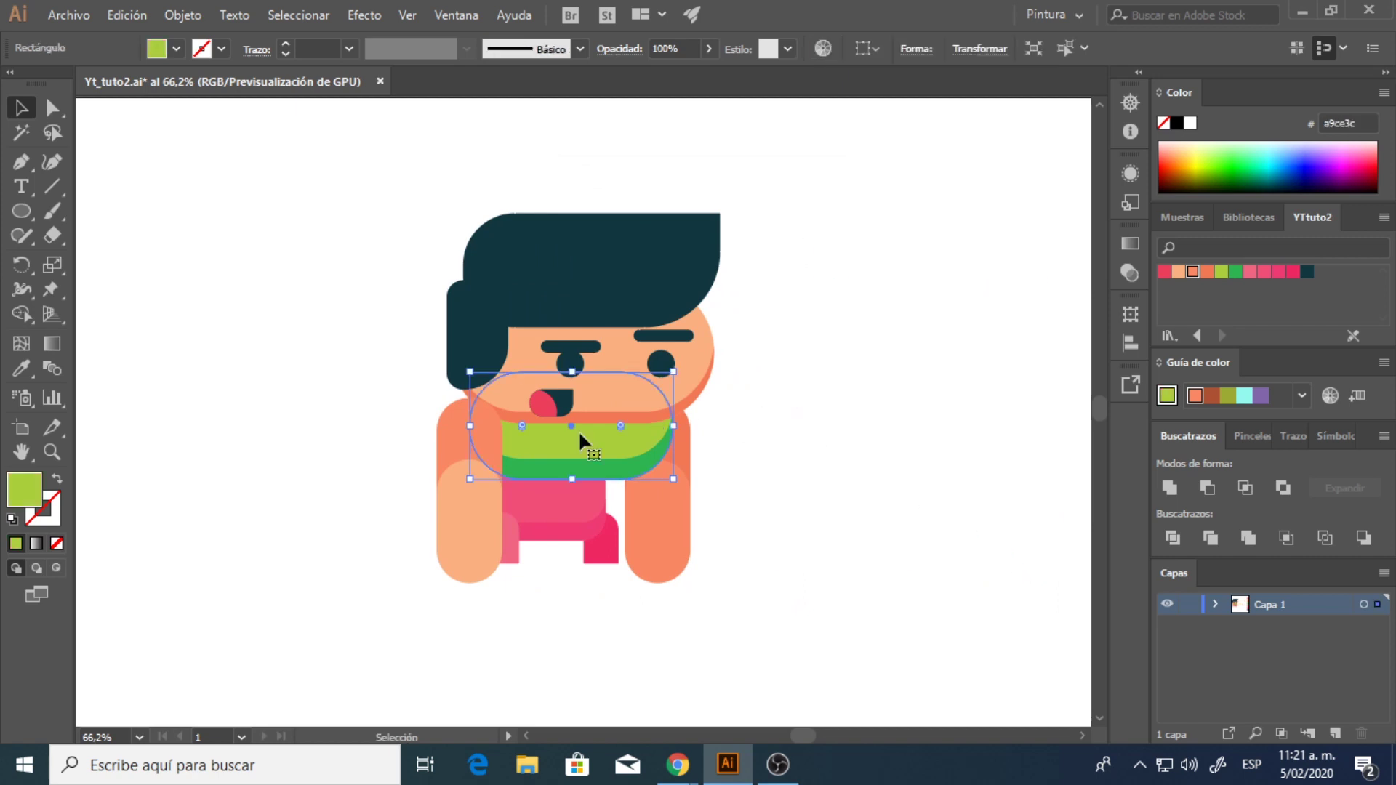
key(ctrl+space)
drag(555, 455, 660, 450)
click(581, 477)
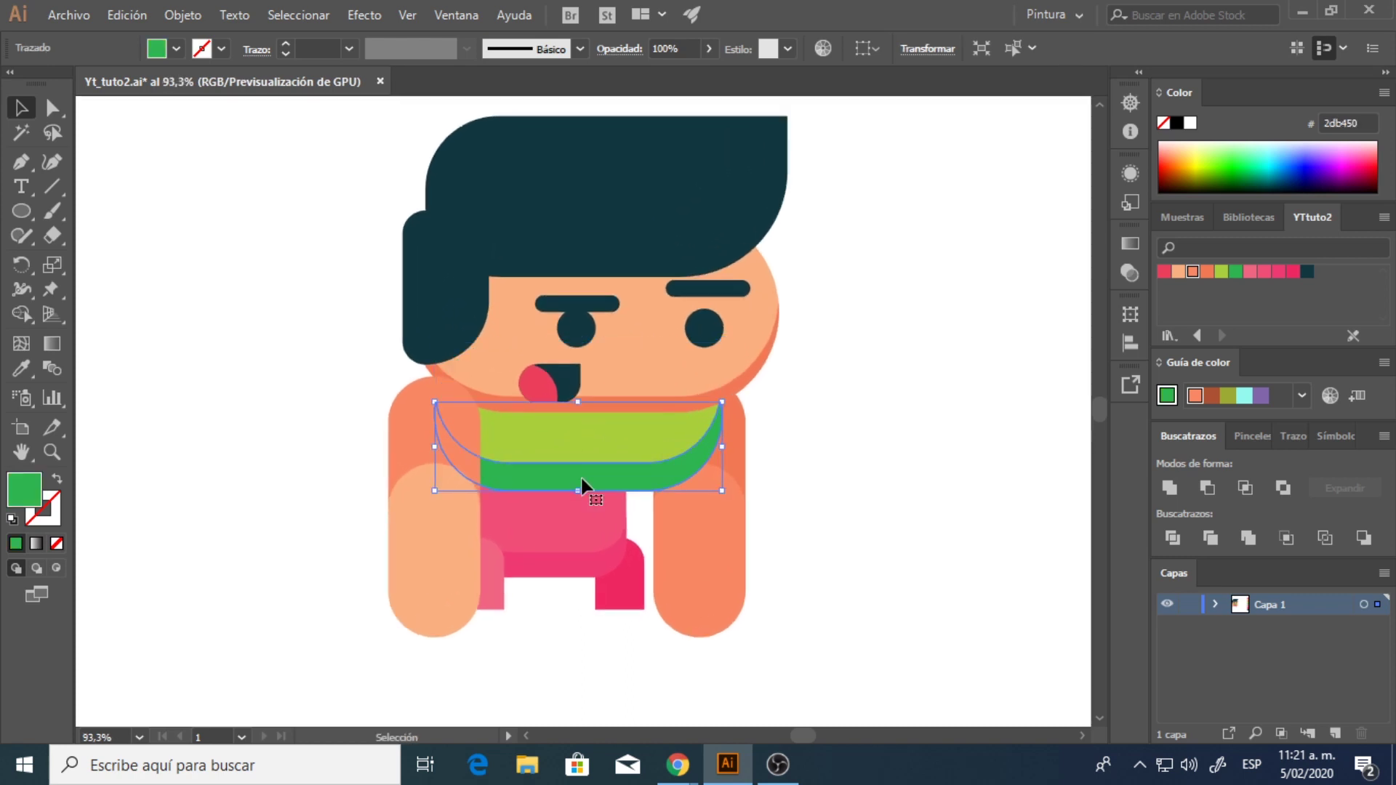
key(Delete)
click(601, 442)
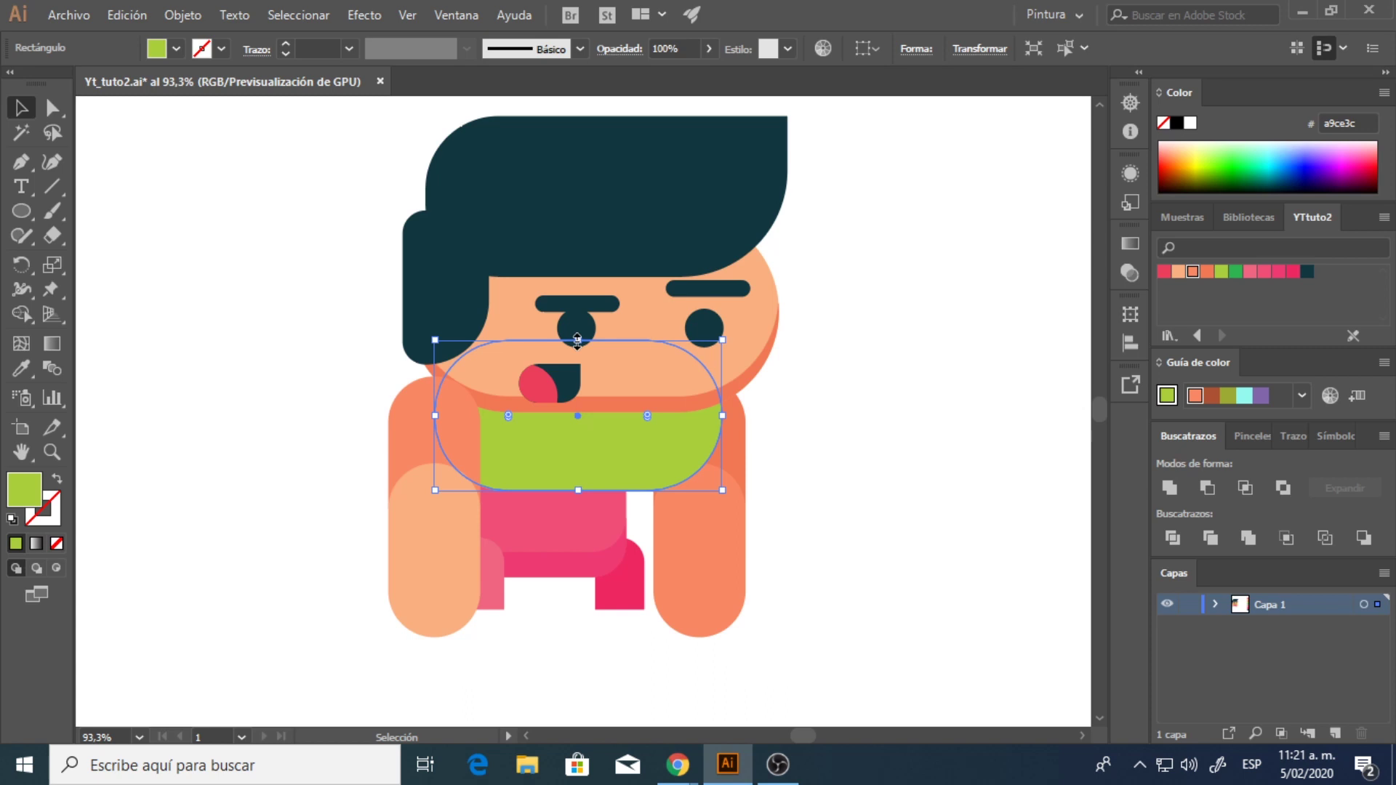
drag(577, 339, 573, 372)
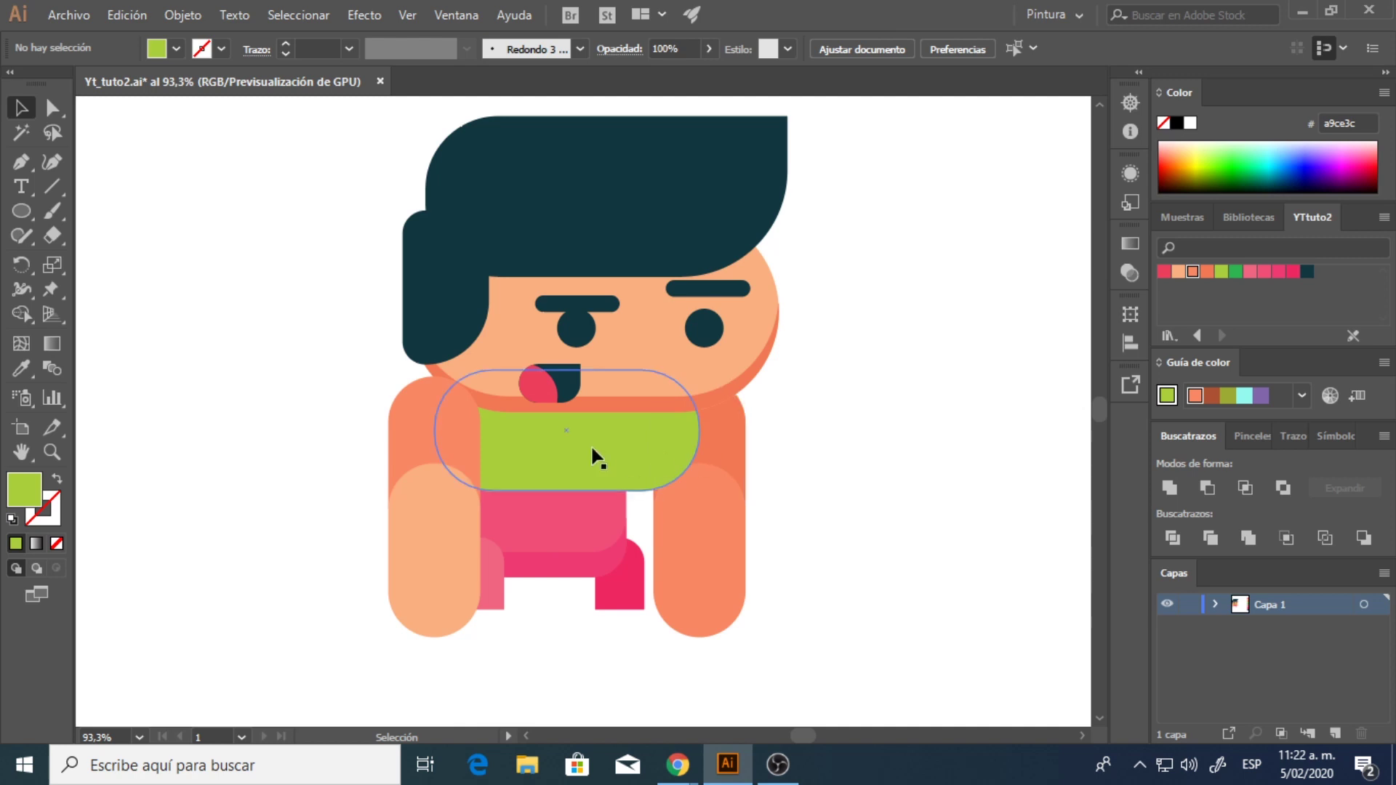
- Rebuild the shirt shadow by subtracting a raised copy from a duplicate of the resized shirt, and fill it with dark green 2db450
click(594, 459)
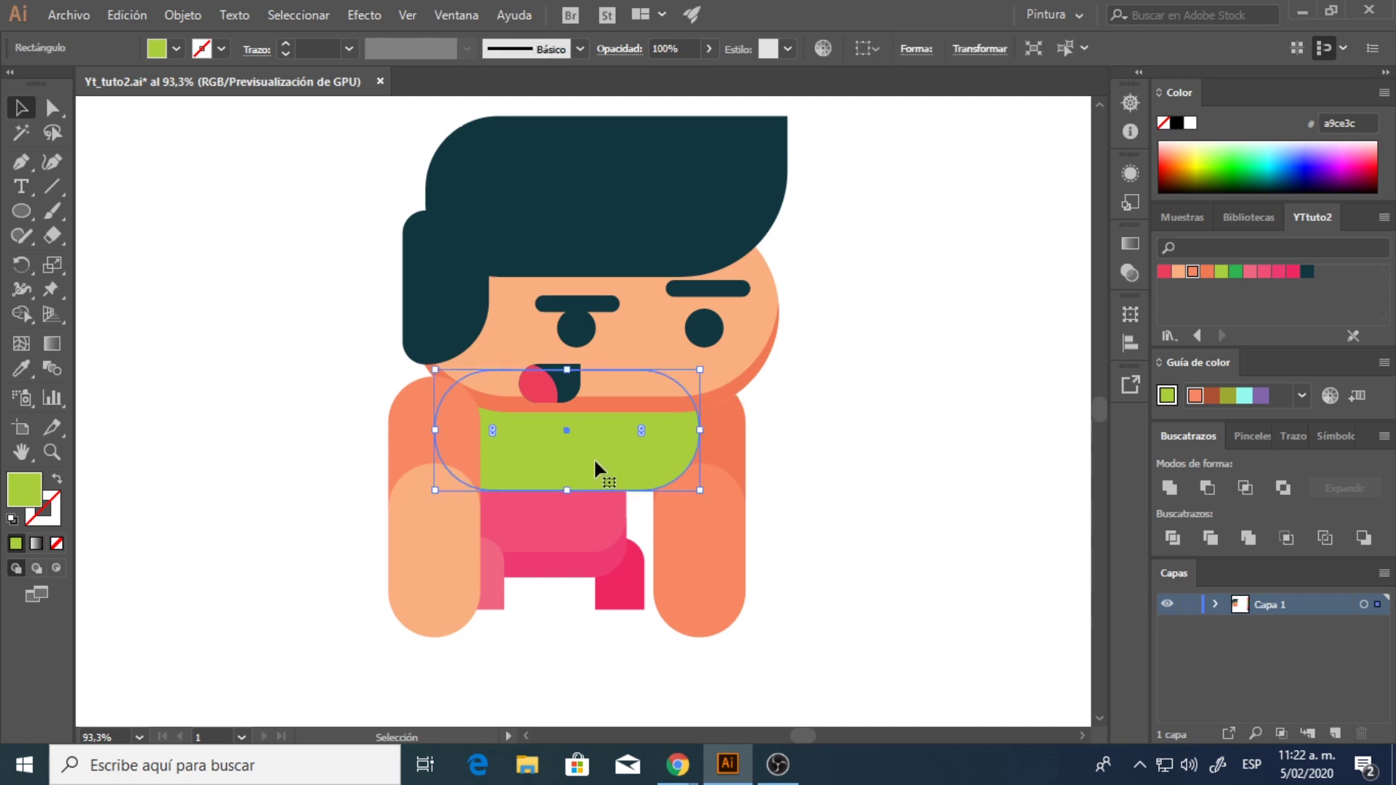
key(a)
drag(615, 461, 621, 433)
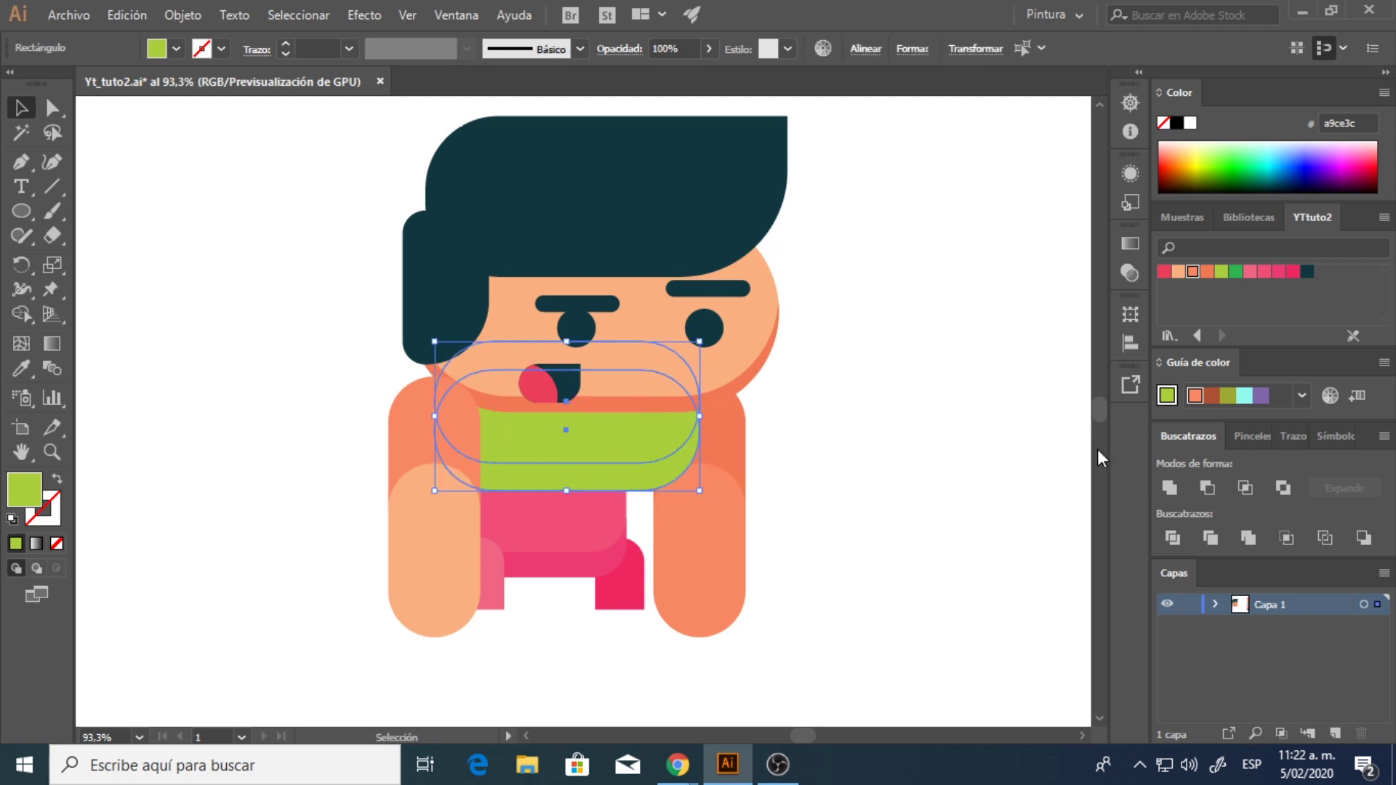
click(1207, 488)
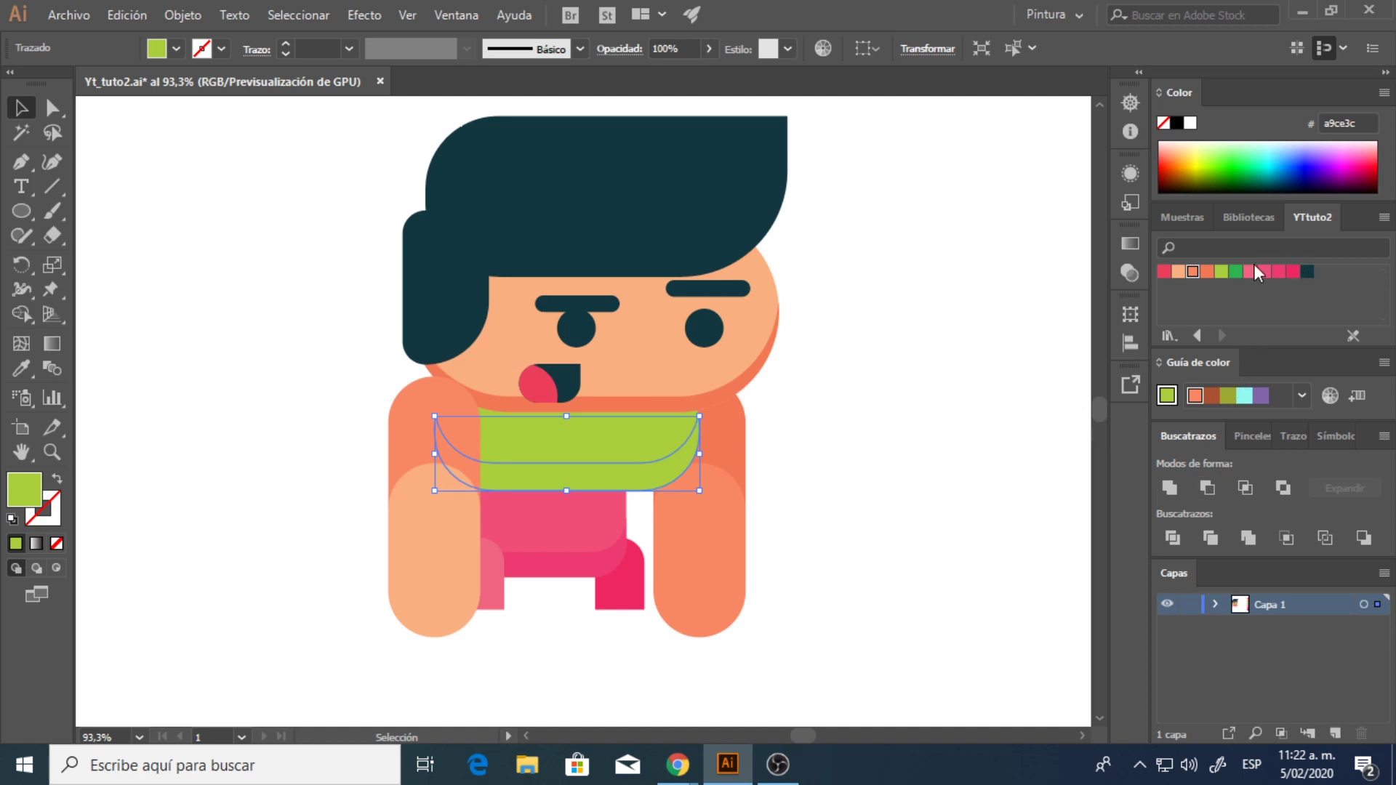
click(1236, 271)
- Group the upper and lower segments of each arm, making one group per arm
click(443, 614)
right_click(443, 614)
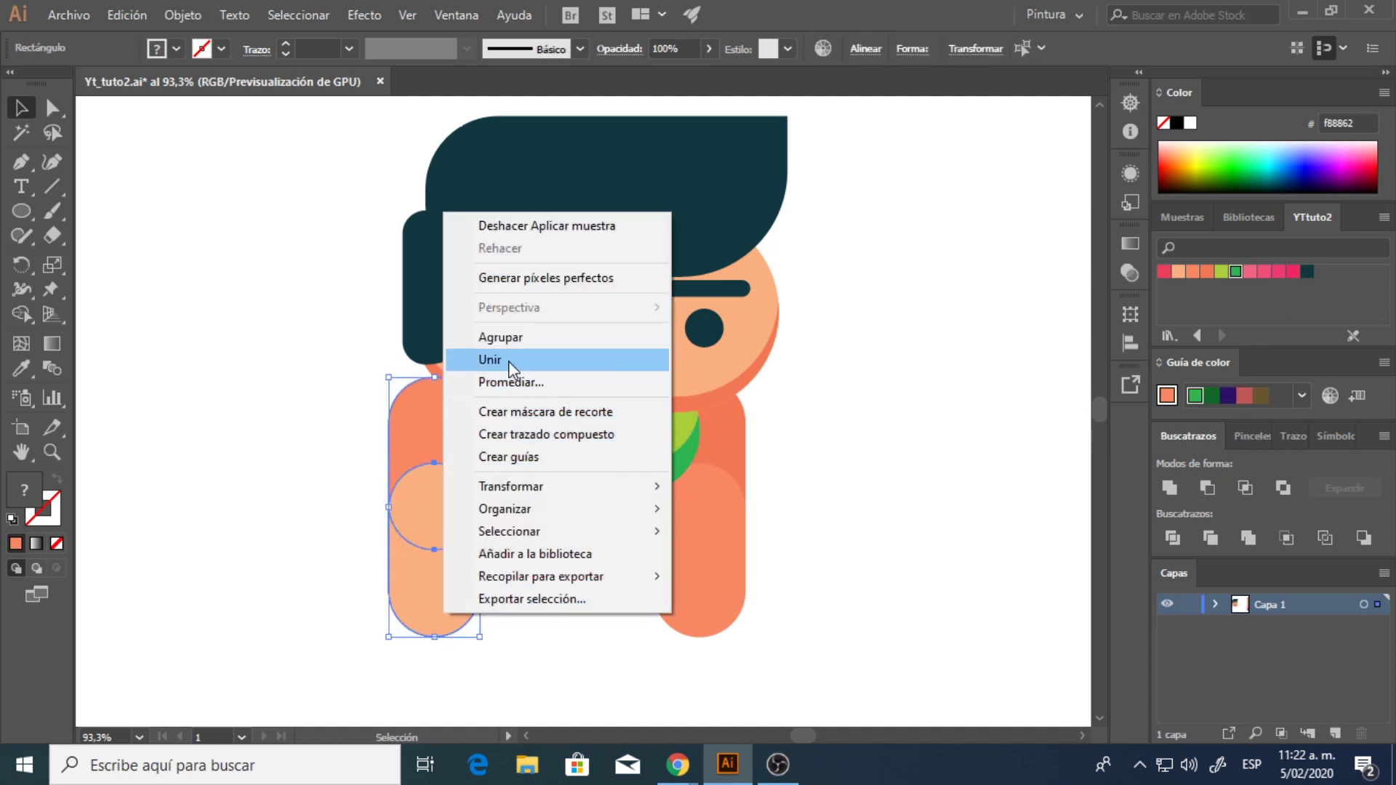
click(501, 336)
click(731, 501)
right_click(735, 600)
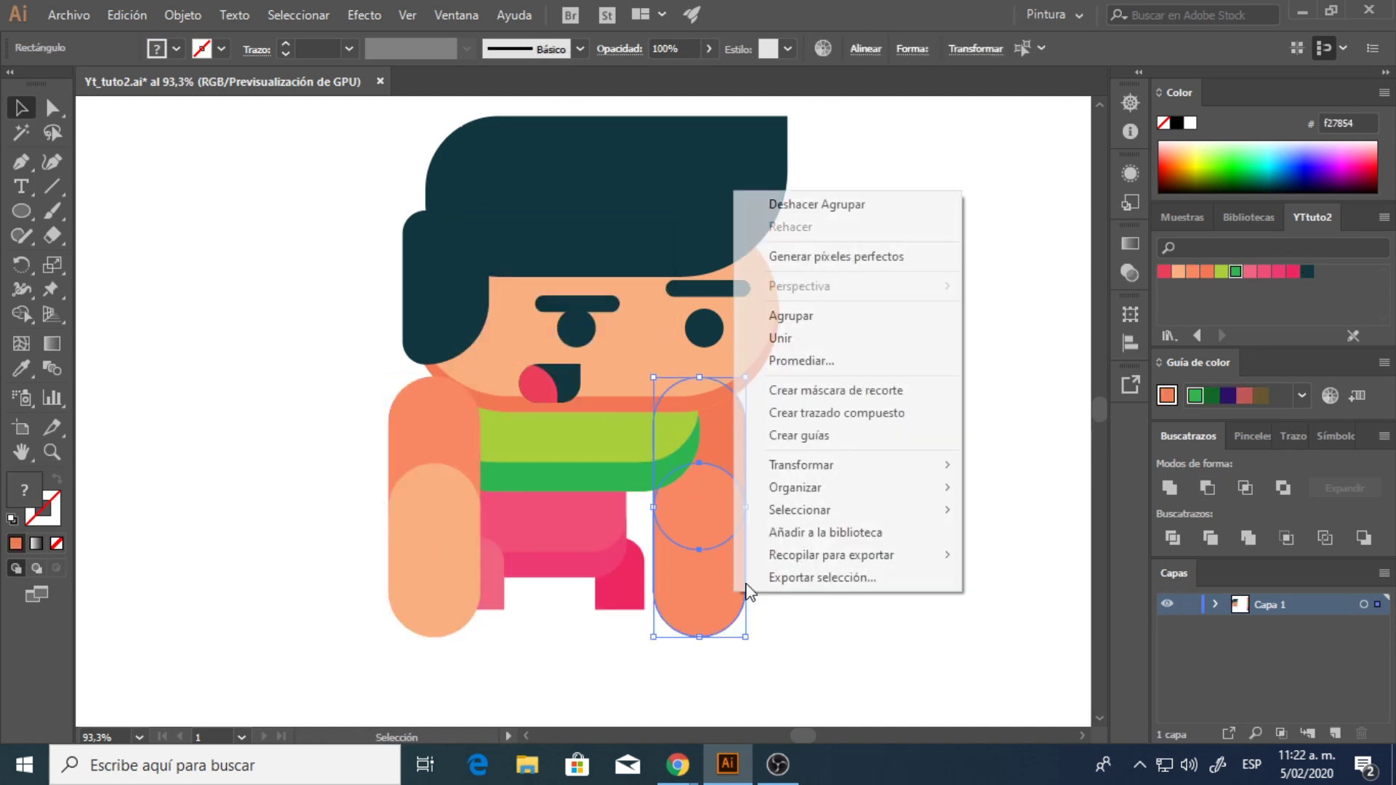
click(800, 317)
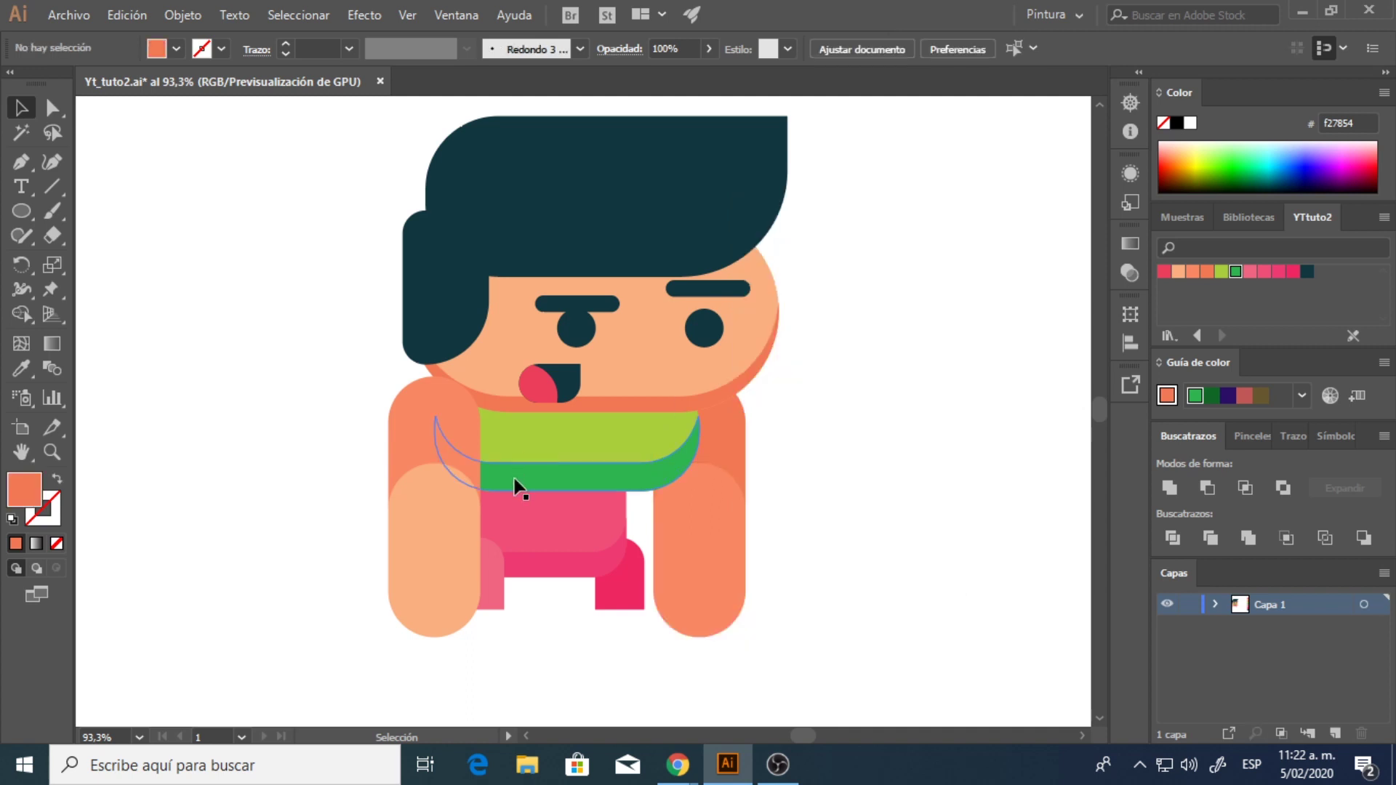
- Group the green shirt with its dark green shadow, and the pink torso with its darker pink shadow
click(509, 477)
shift+click(536, 445)
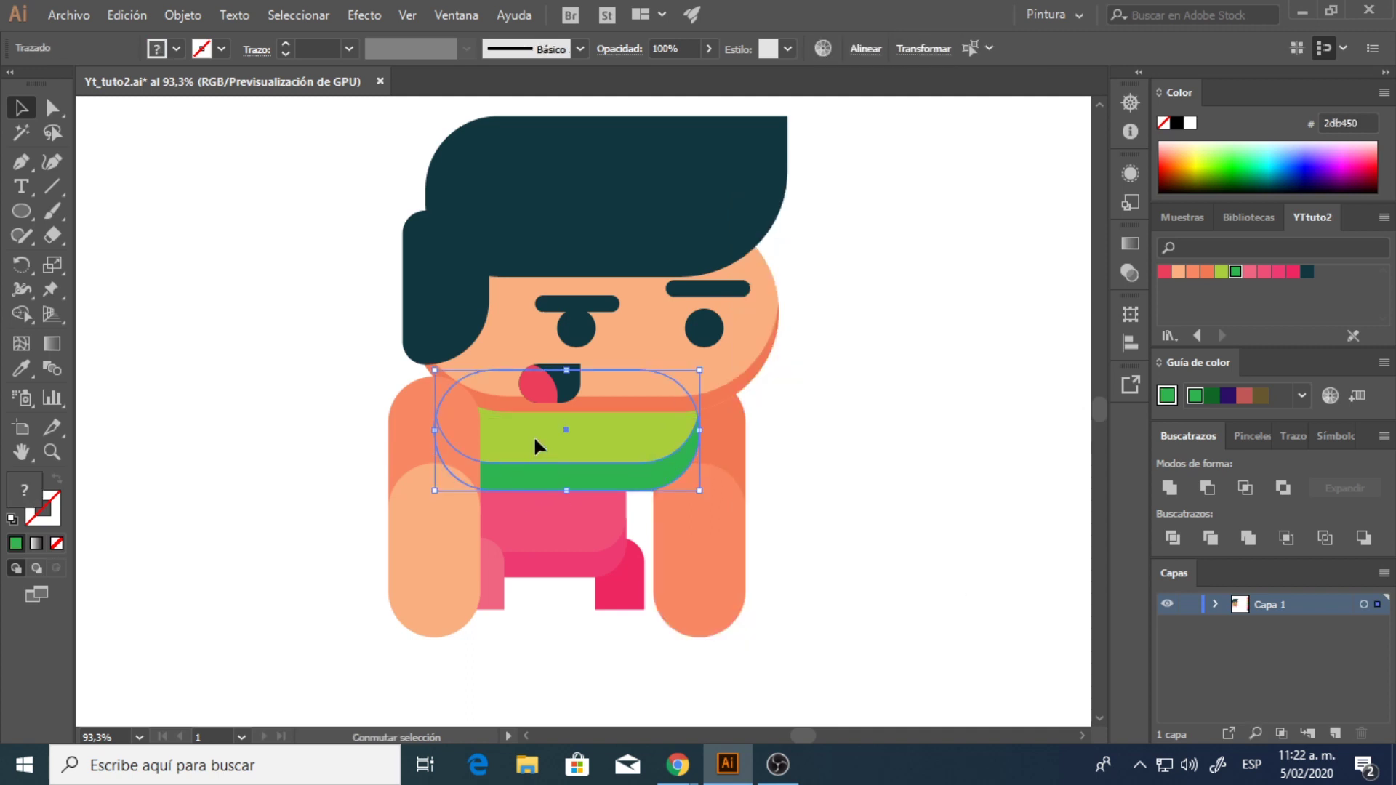
right_click(534, 436)
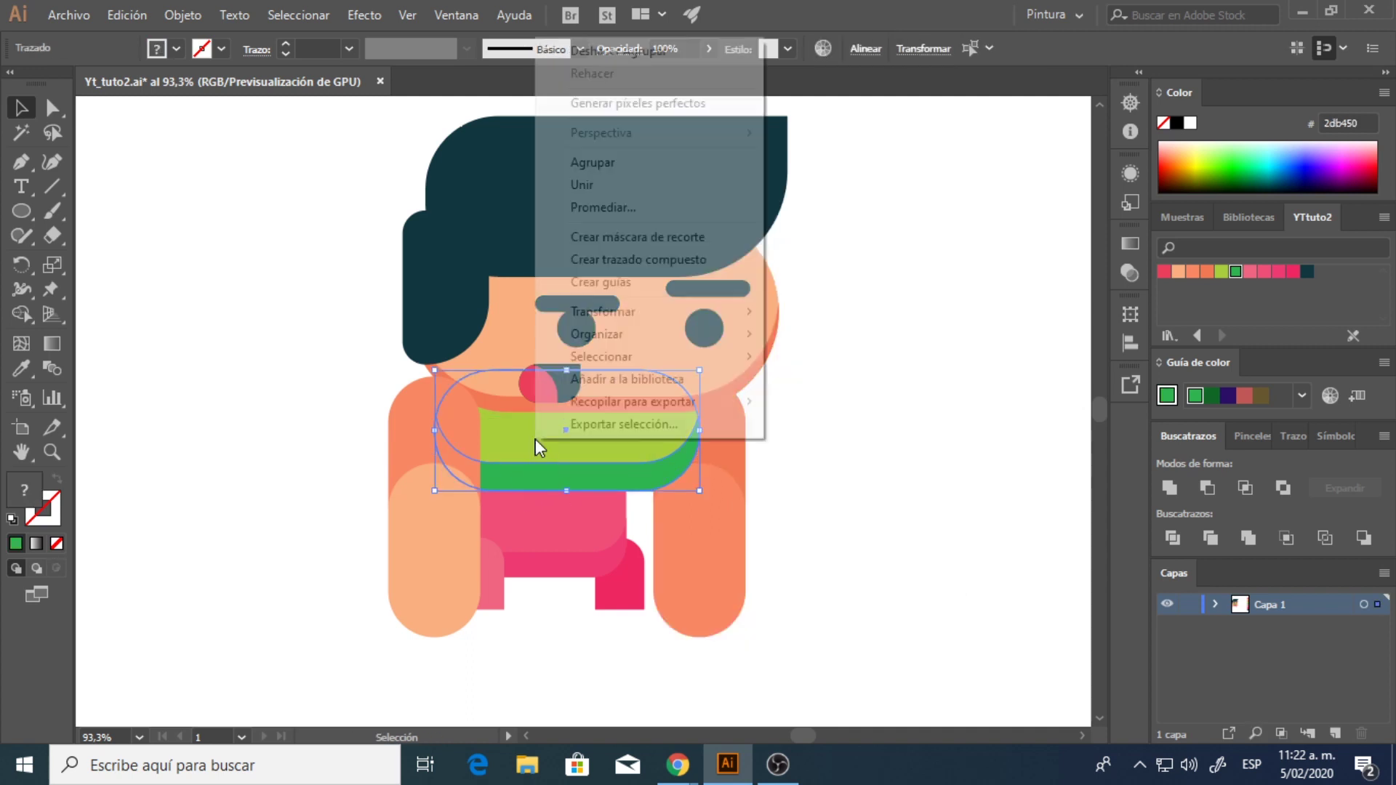
click(593, 164)
click(563, 525)
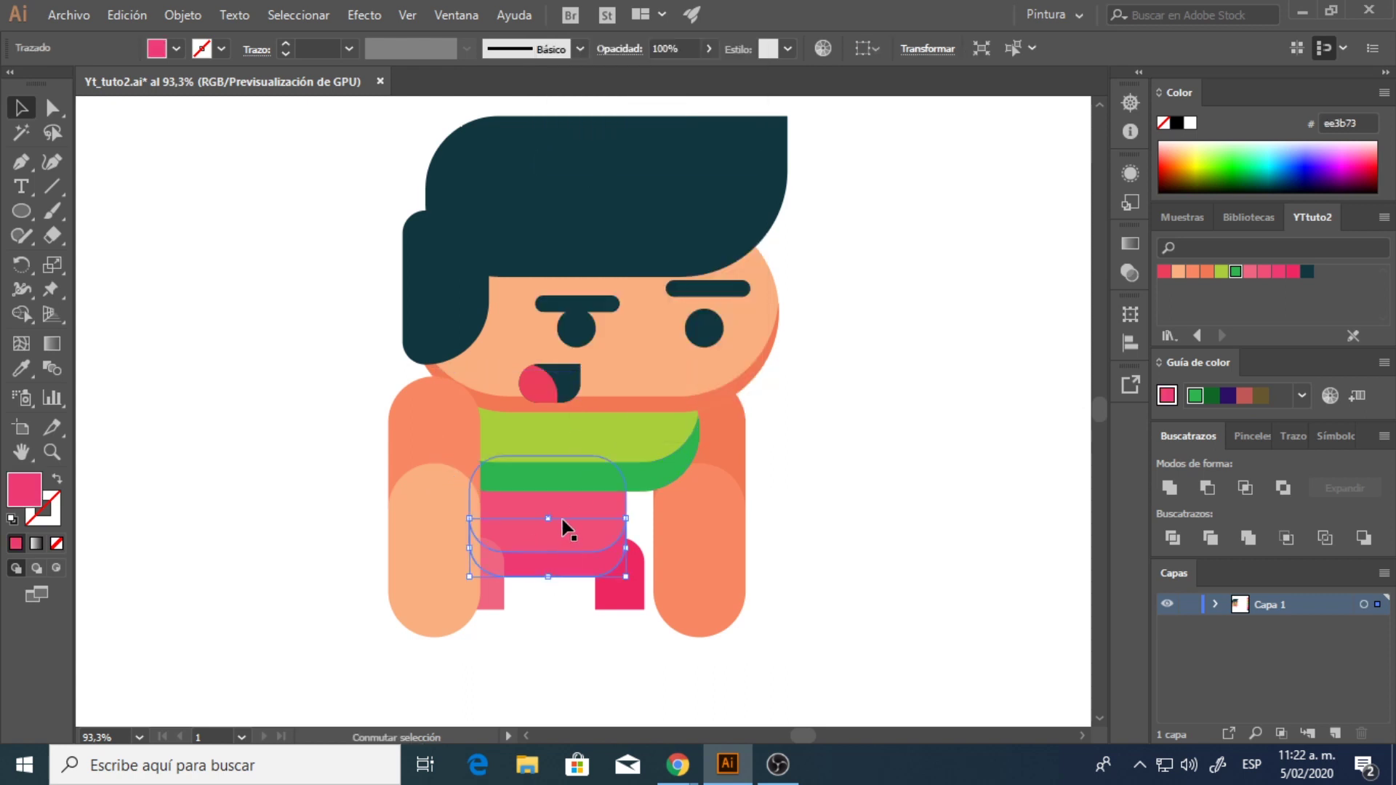
right_click(596, 503)
click(664, 243)
click(834, 375)
- Nudge the large top hair shape slightly upward so that it clears the eyebrows
click(731, 244)
key(Up)
key(Up)
key(Up)
key(Up)
key(Up)
key(Up)
key(Up)
key(Up)
key(Up)
key(Up)
key(Up)
key(Up)
key(Up)
key(Up)
key(Up)
key(Up)
key(Up)
key(Up)
key(Up)
key(Up)
key(Down)
key(Down)
key(Down)
click(815, 254)
- Duplicate the head shape and the large hair shape, and offset the hair copy slightly downward over the forehead
drag(798, 254, 750, 317)
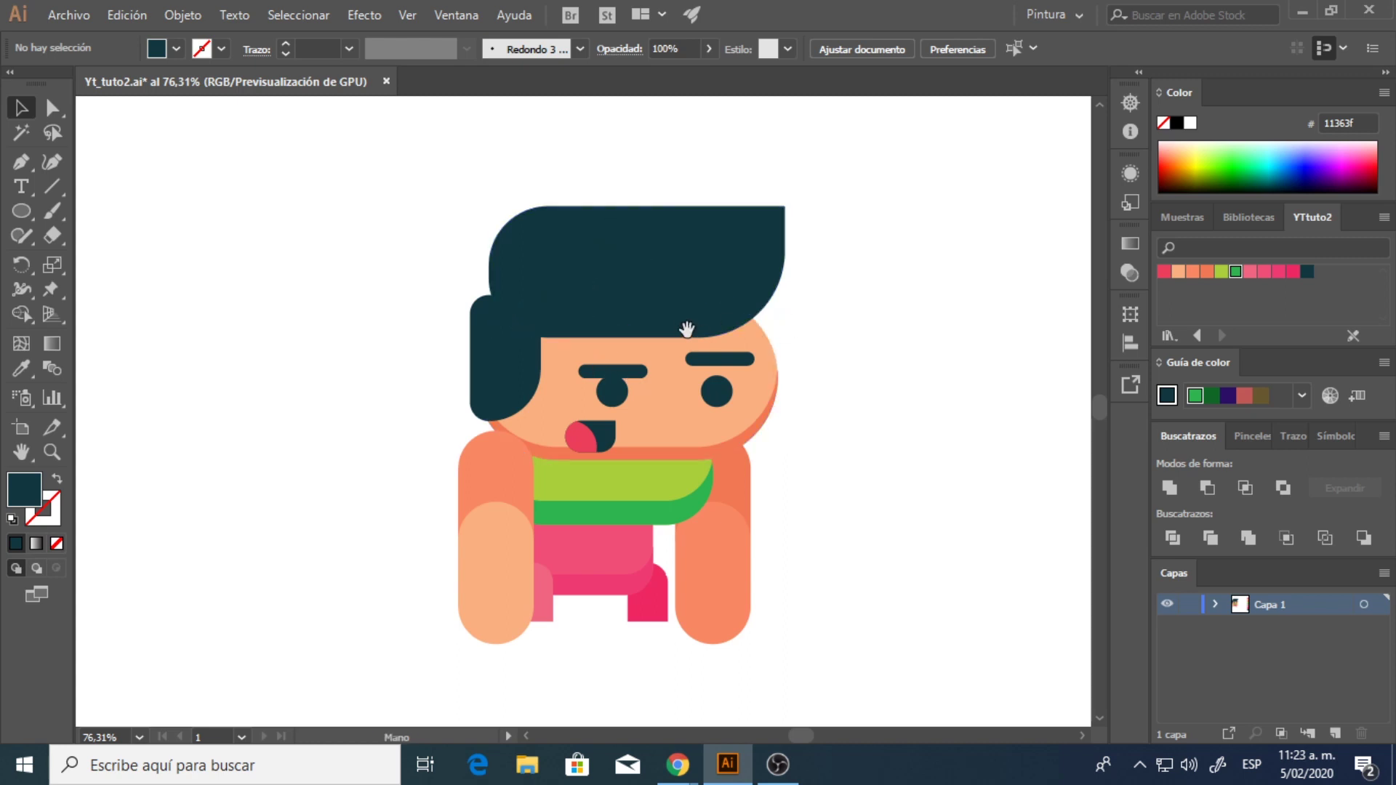
scroll(676, 327, up, 1)
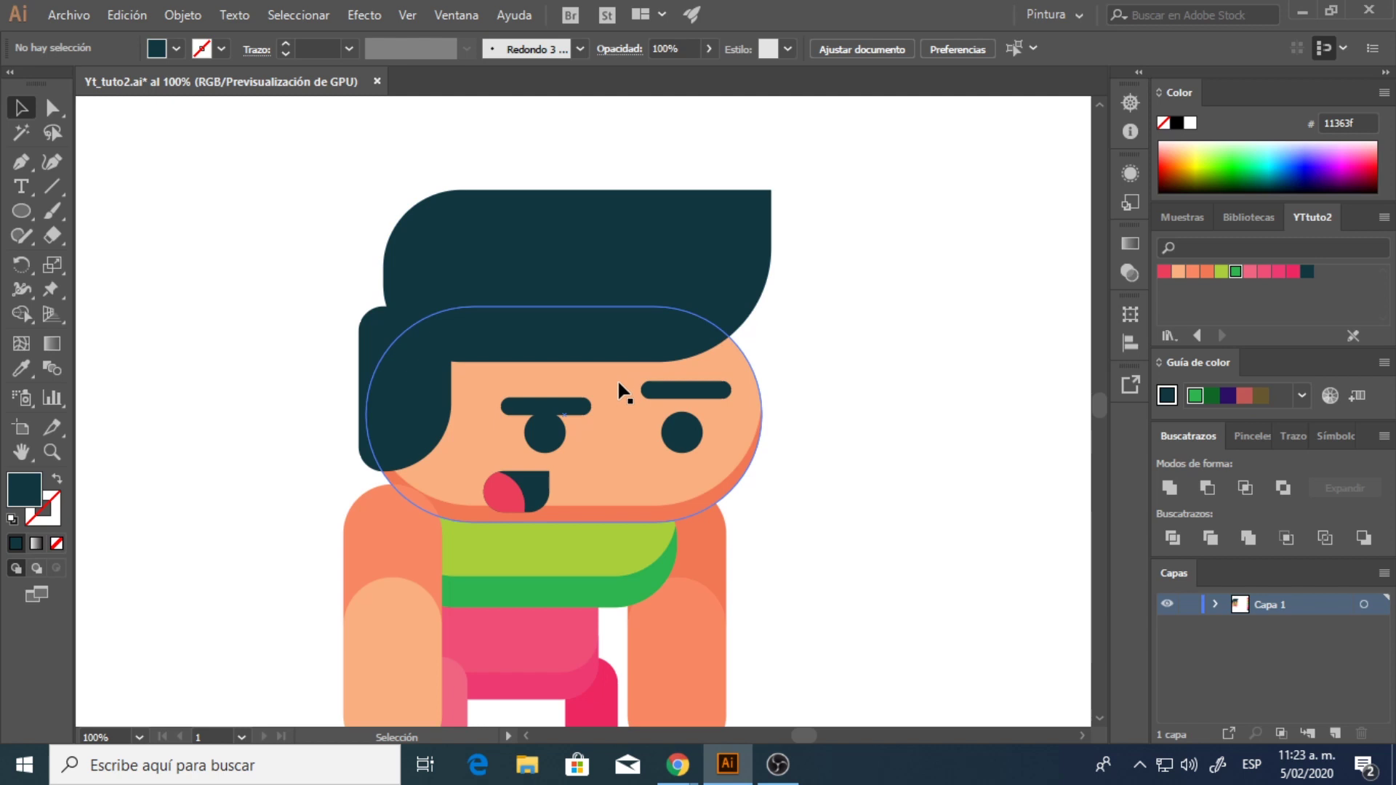
click(618, 380)
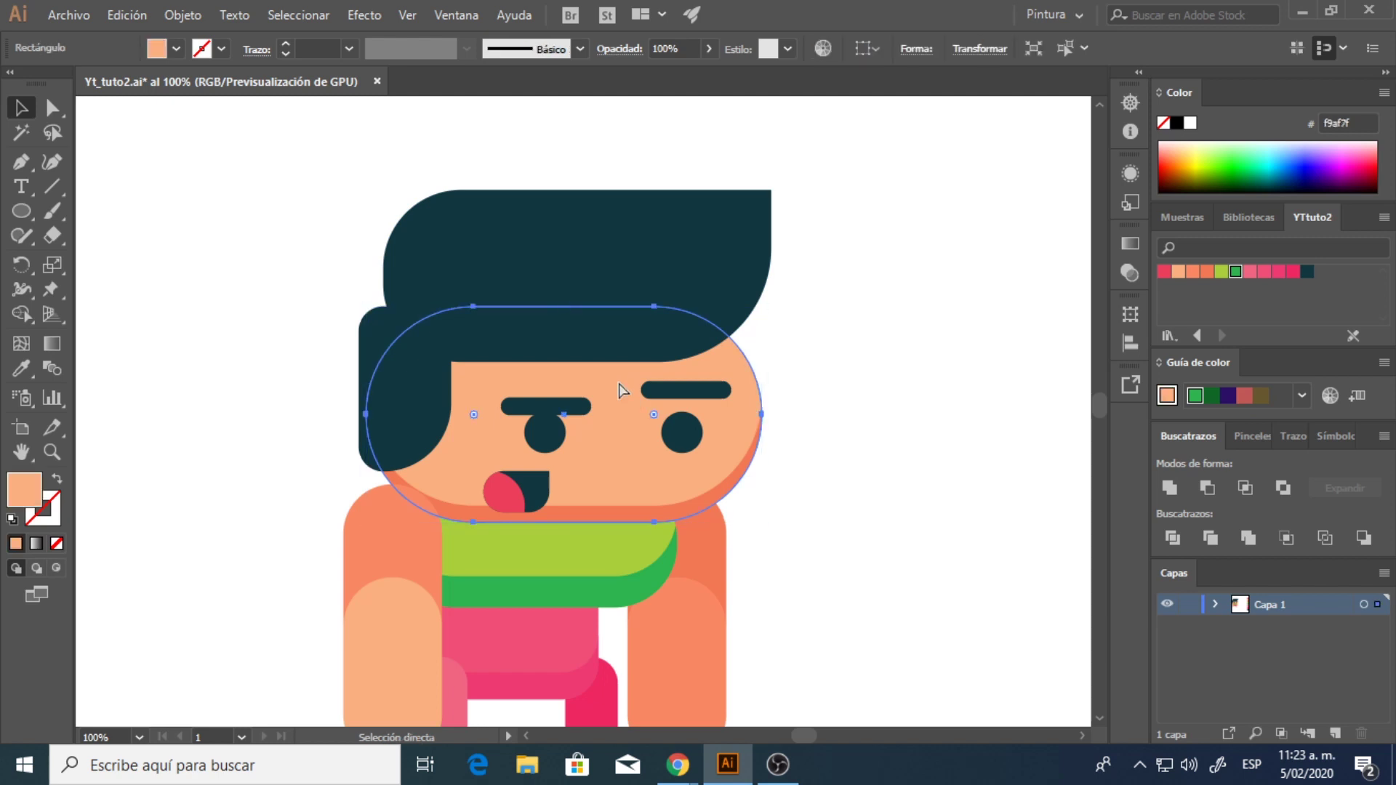
key(v)
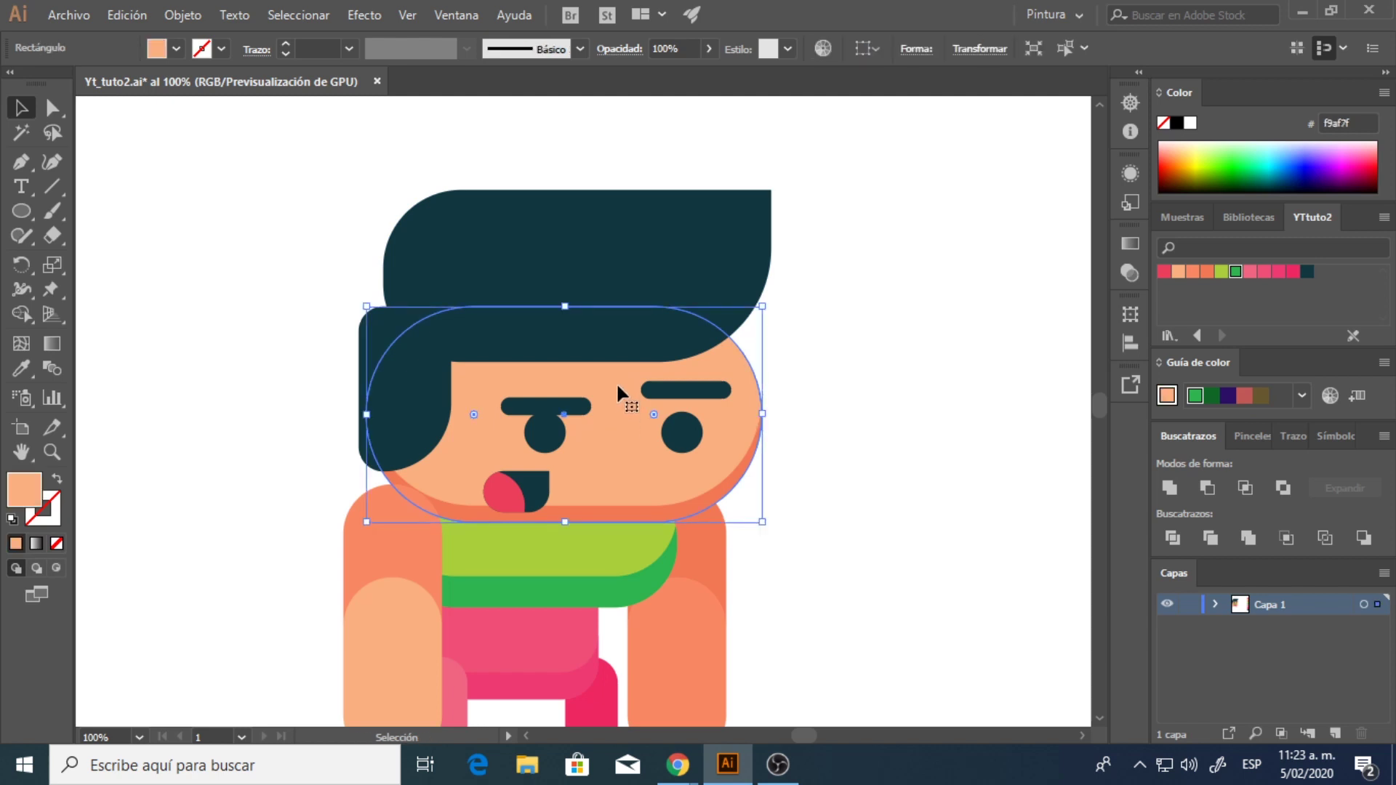
click(619, 298)
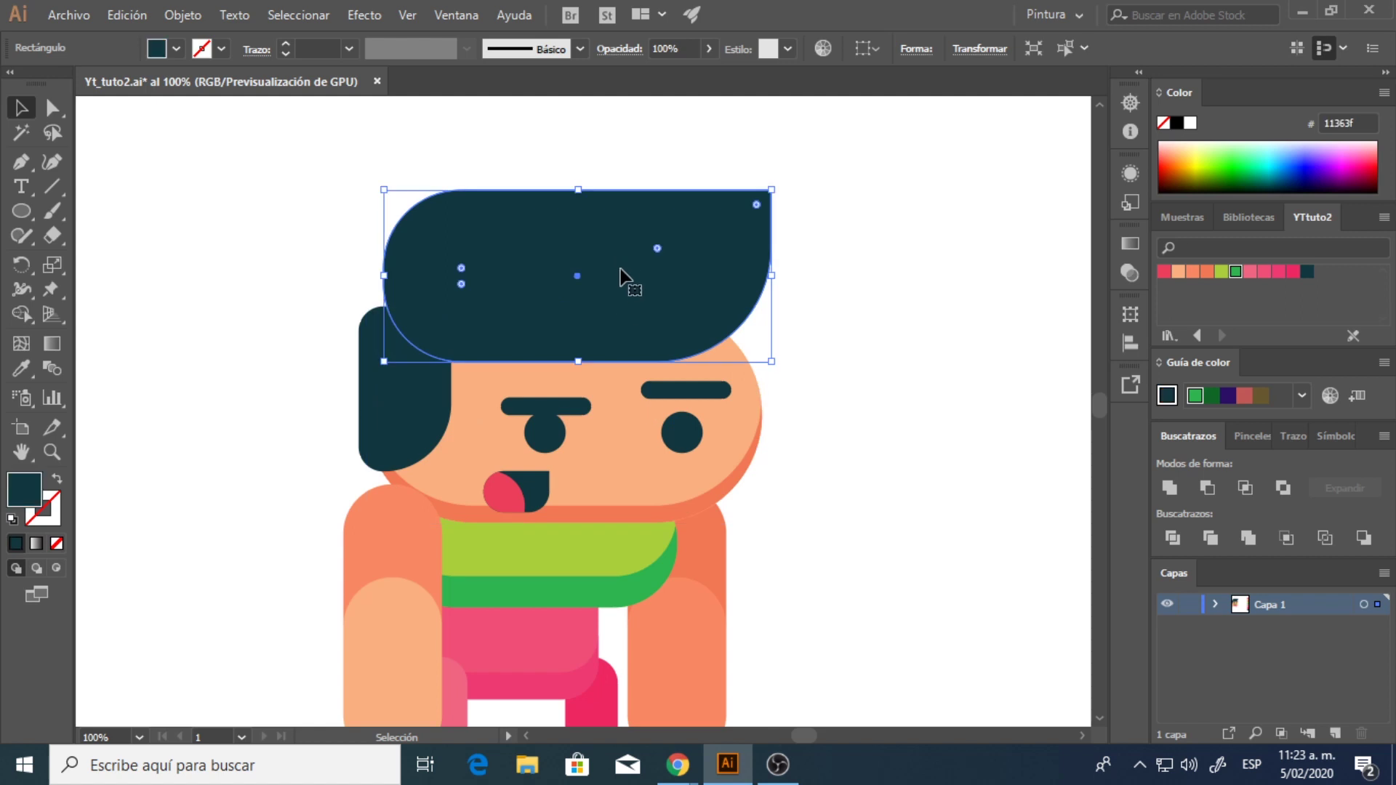
drag(625, 243, 627, 266)
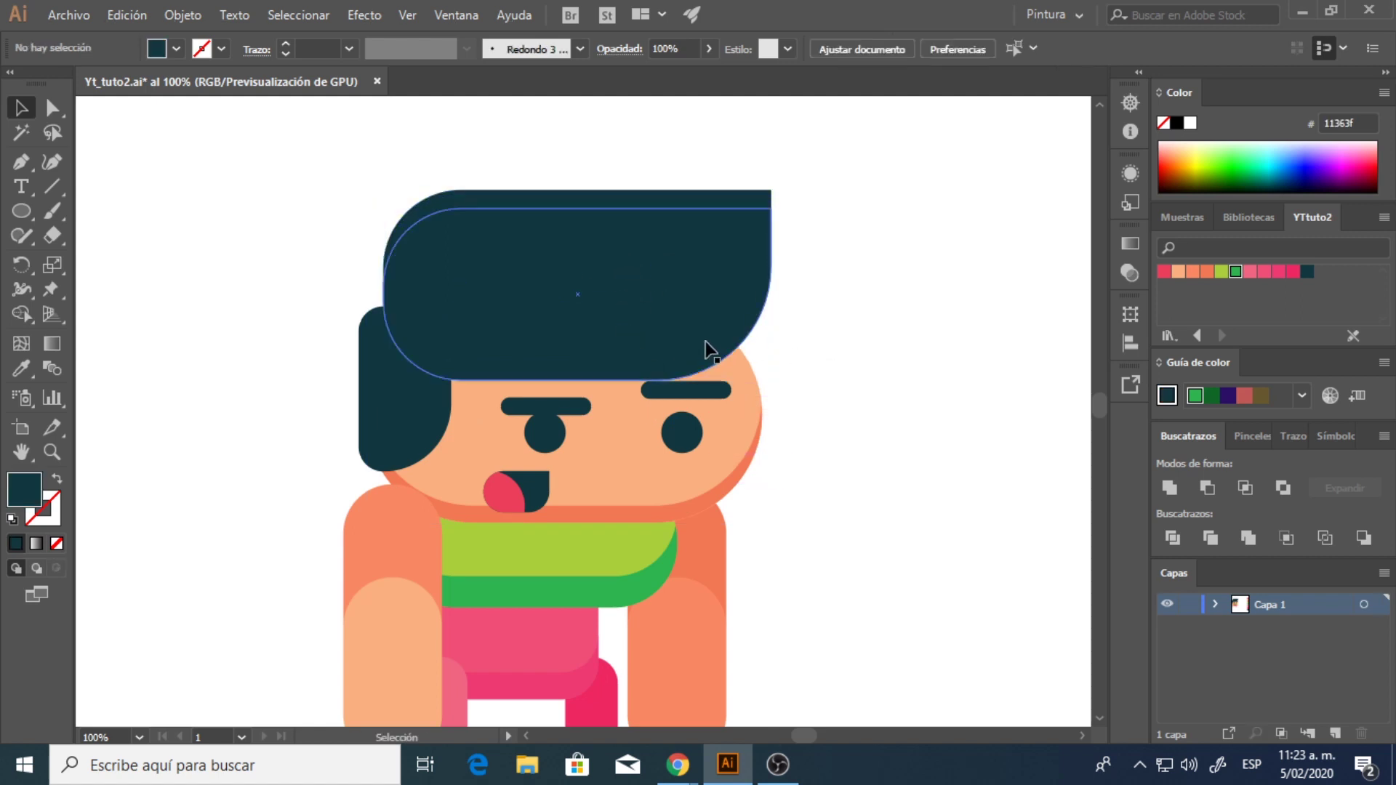
- Divide the overlapping hair and head copies, and delete the outer pieces in isolation mode, keeping only the forehead overlap
shift+click(616, 456)
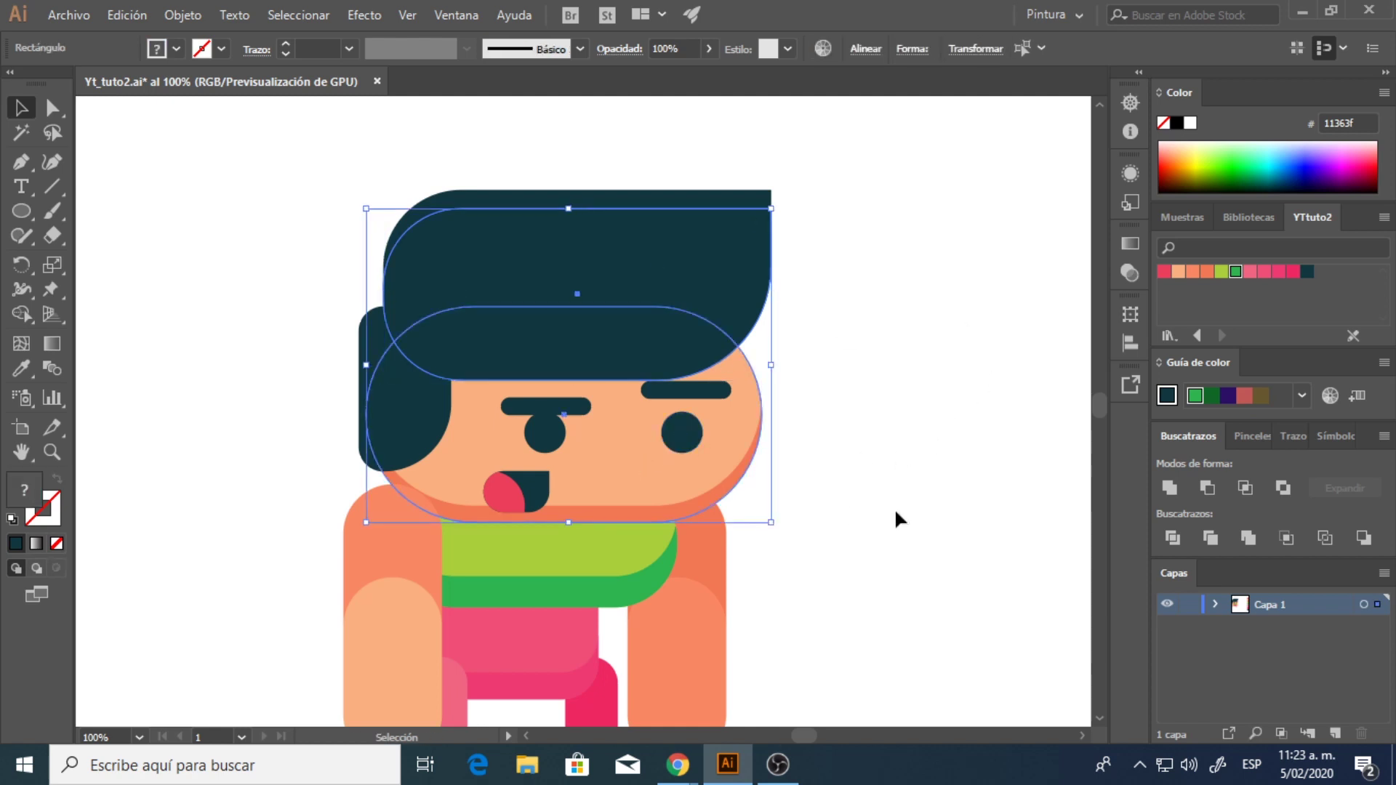
click(1172, 538)
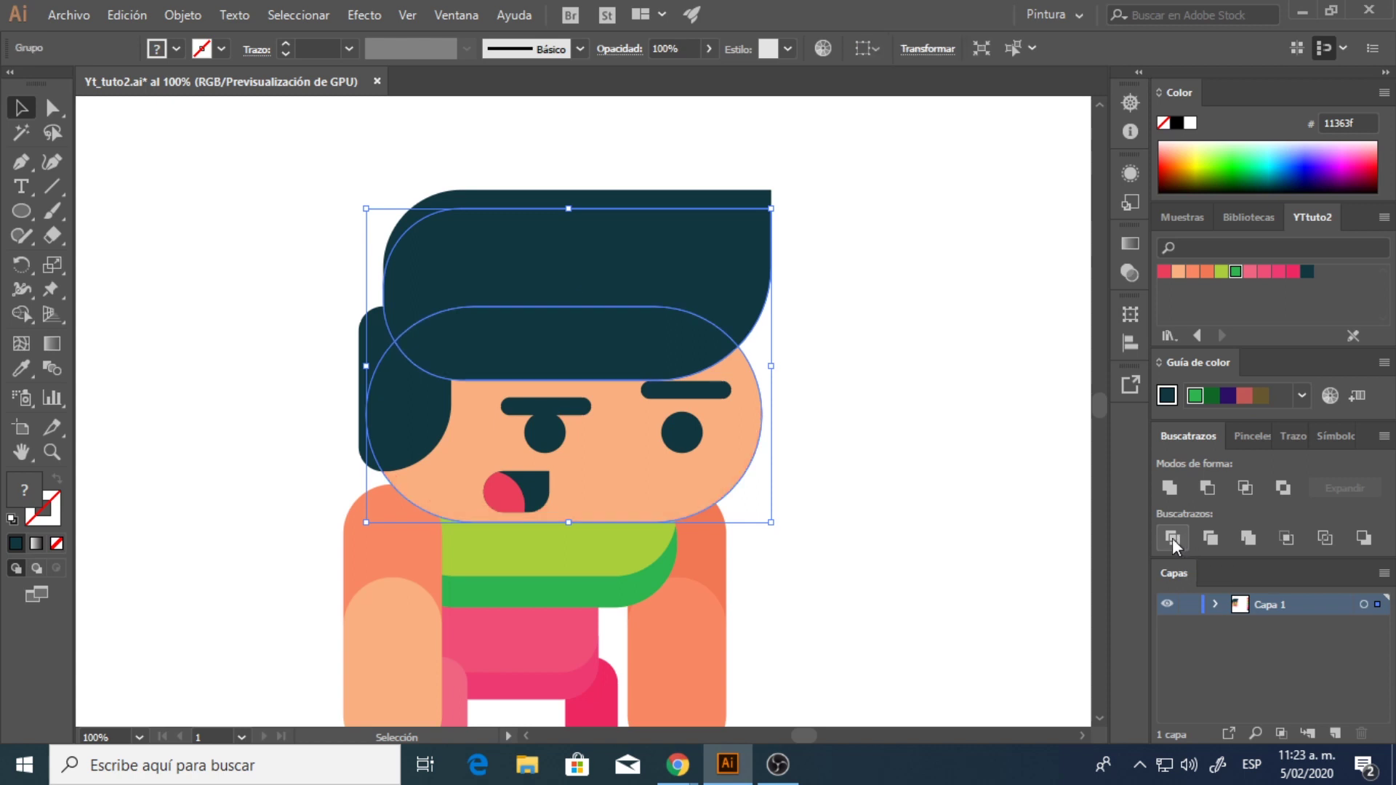
double_click(618, 420)
click(614, 268)
key(Delete)
click(464, 469)
key(Delete)
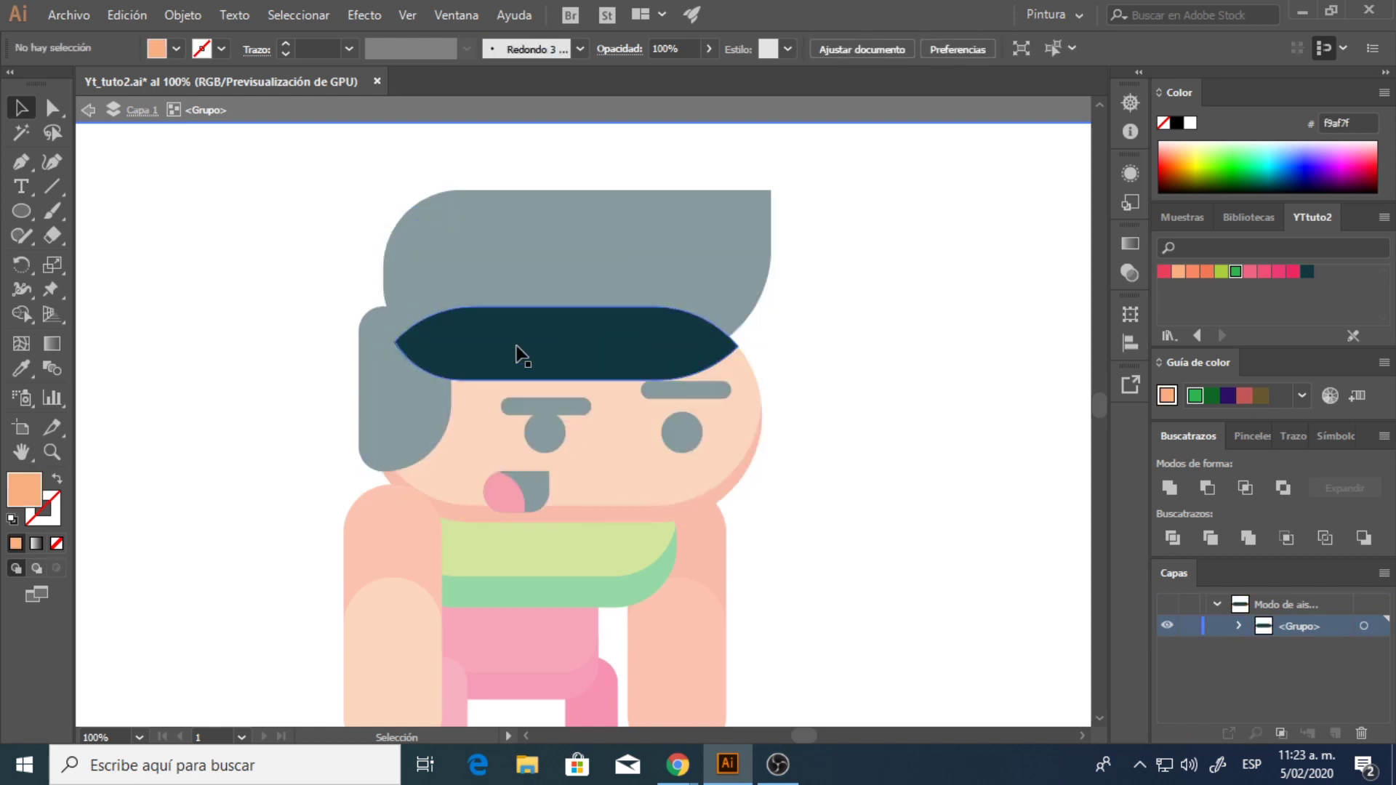
- Fill the forehead overlap piece with orange f88862 and leave isolation mode
click(529, 359)
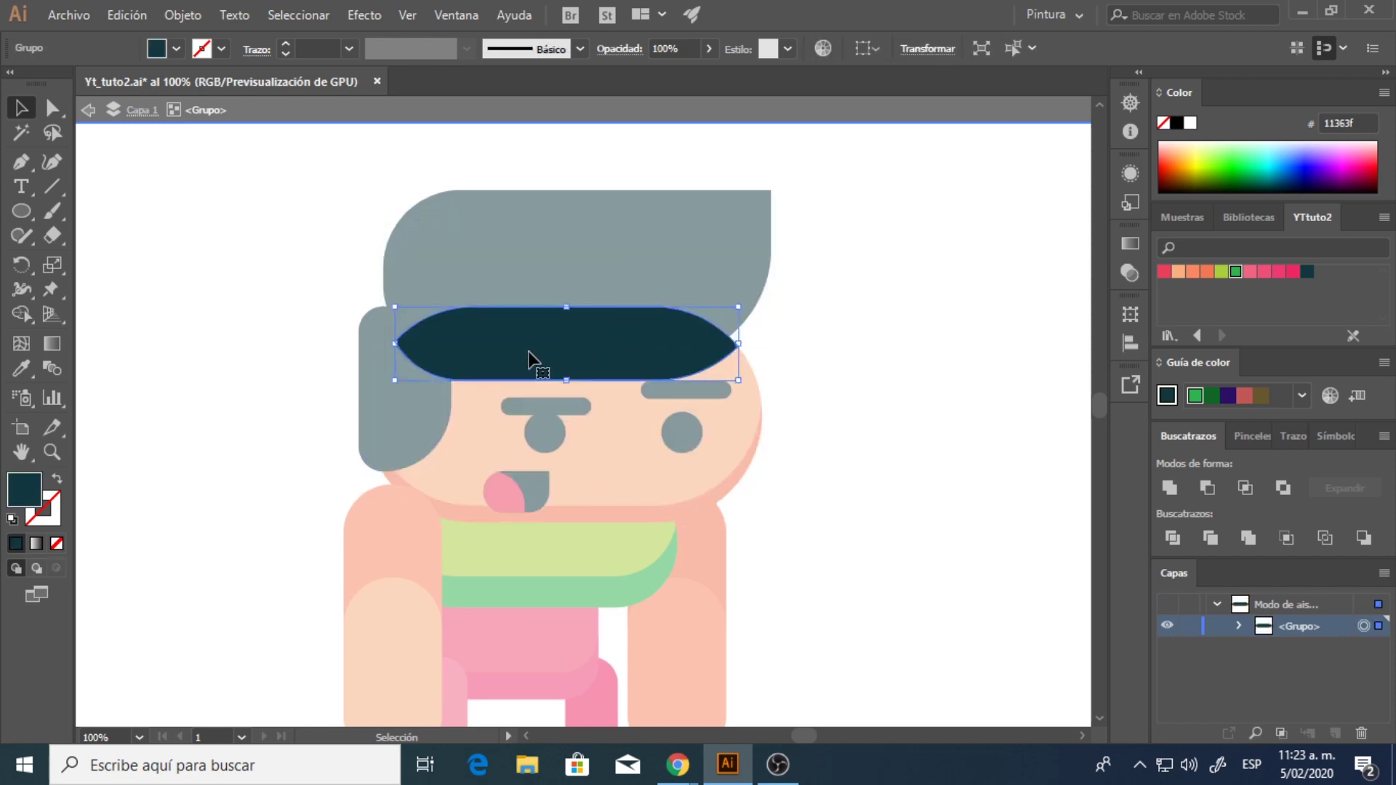
click(1193, 273)
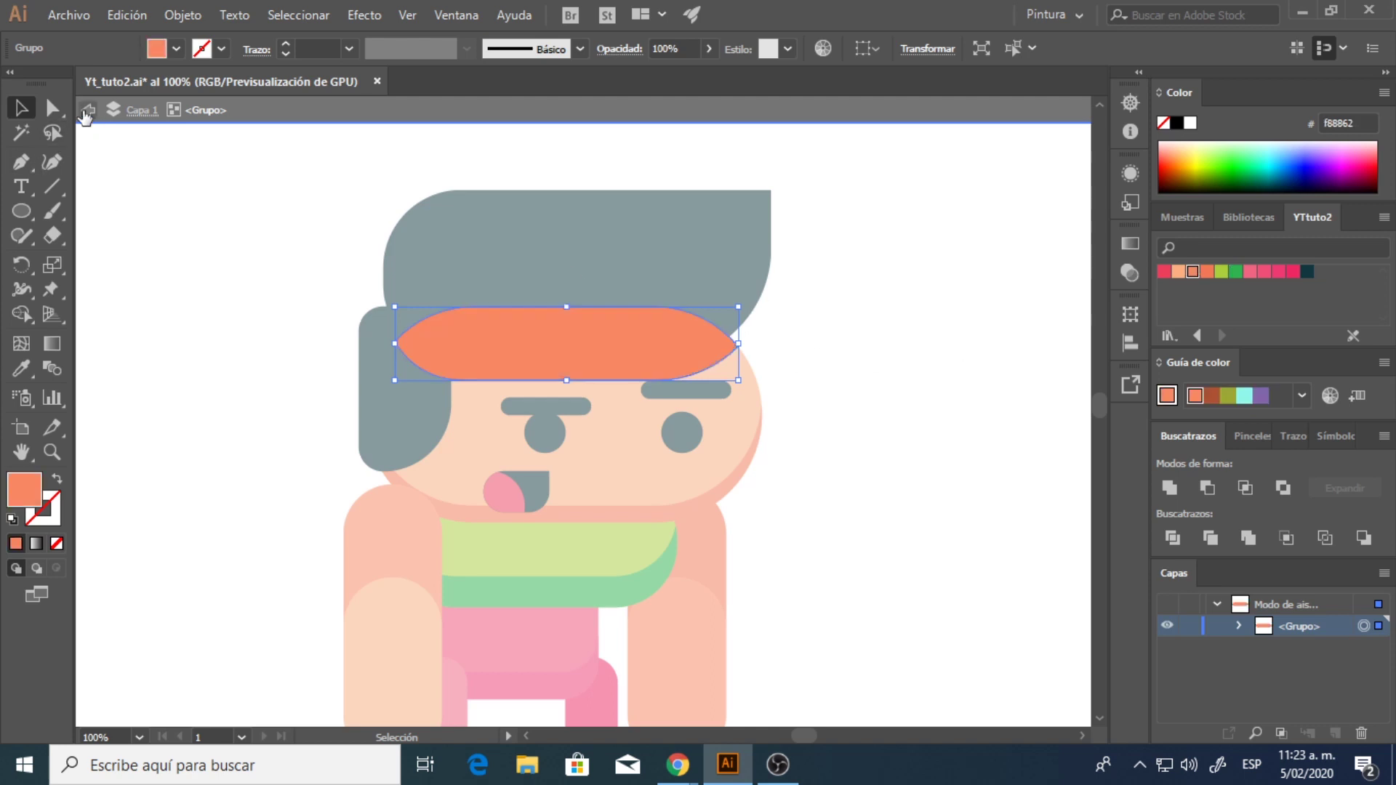
click(86, 113)
double_click(163, 256)
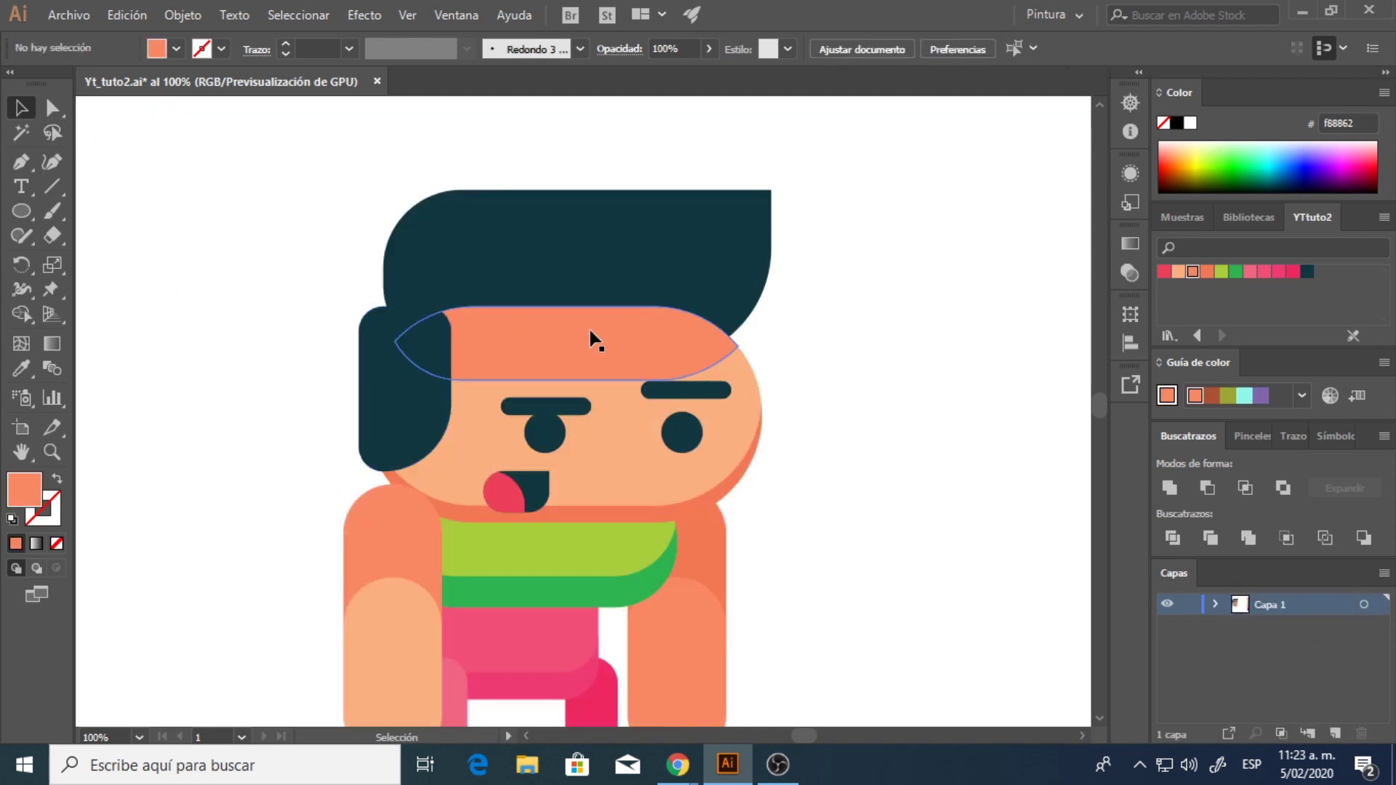
- Bring the large top hair shape to the front so that it covers the forehead shadow piece
click(629, 260)
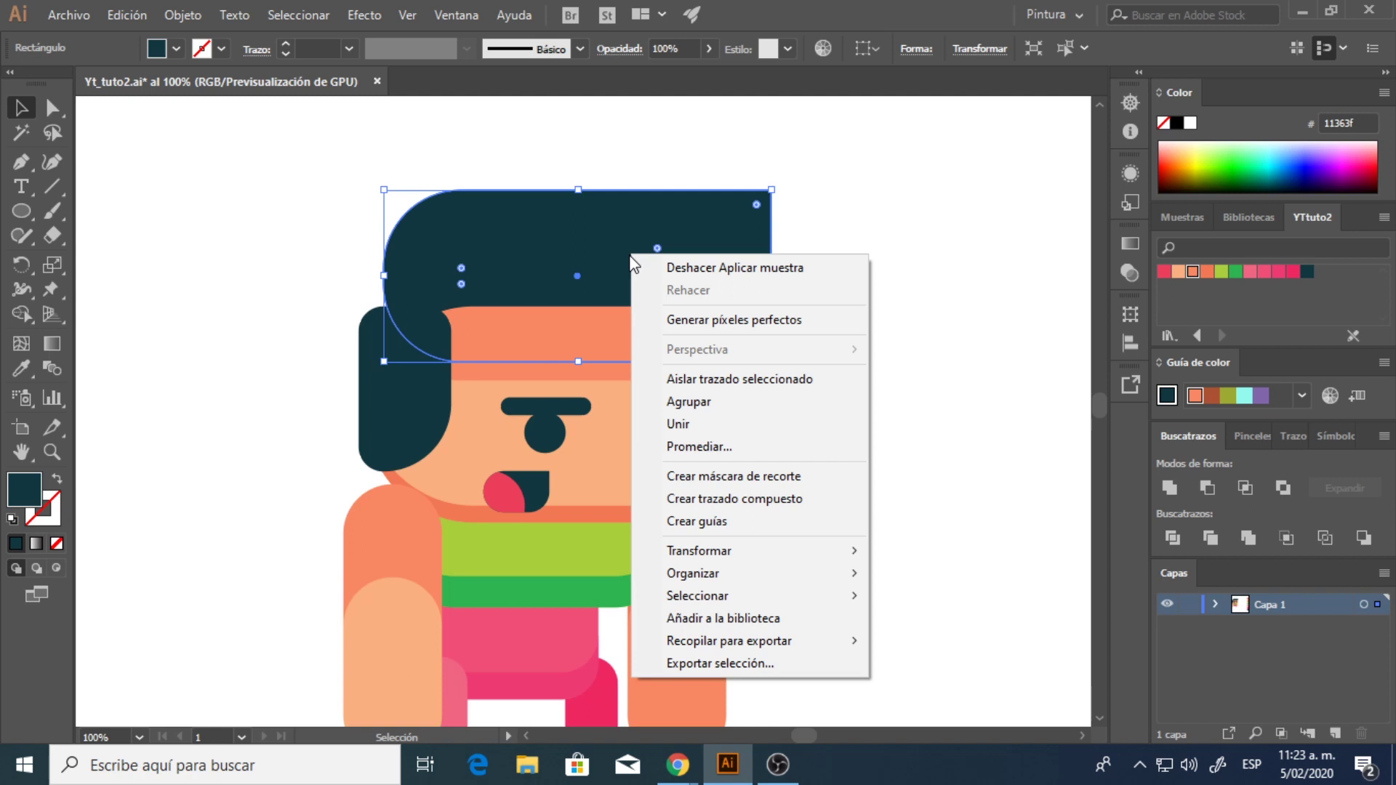
mouse_move(688, 578)
click(935, 574)
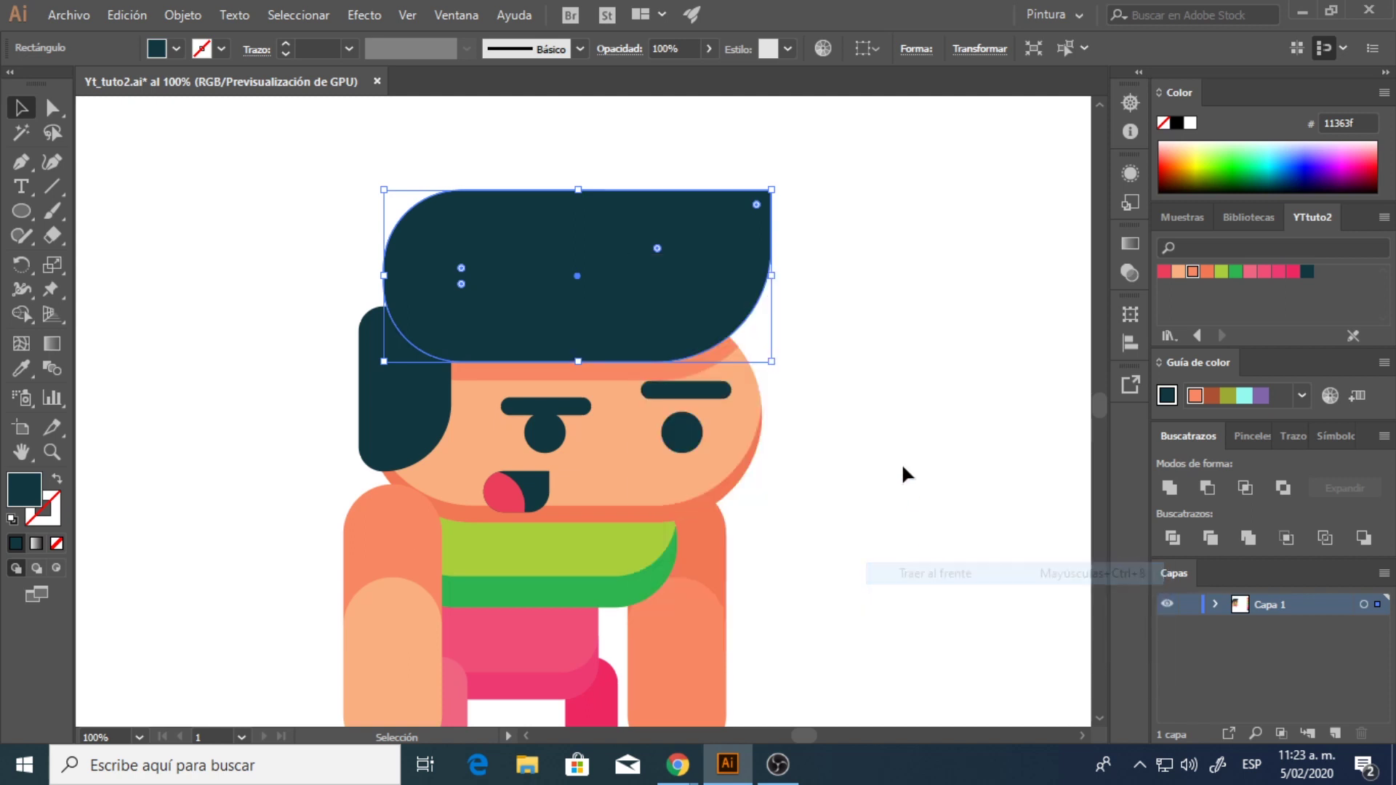
click(904, 476)
- Move the whole character to the left side of the artboard and scale it down slightly
drag(727, 420, 629, 396)
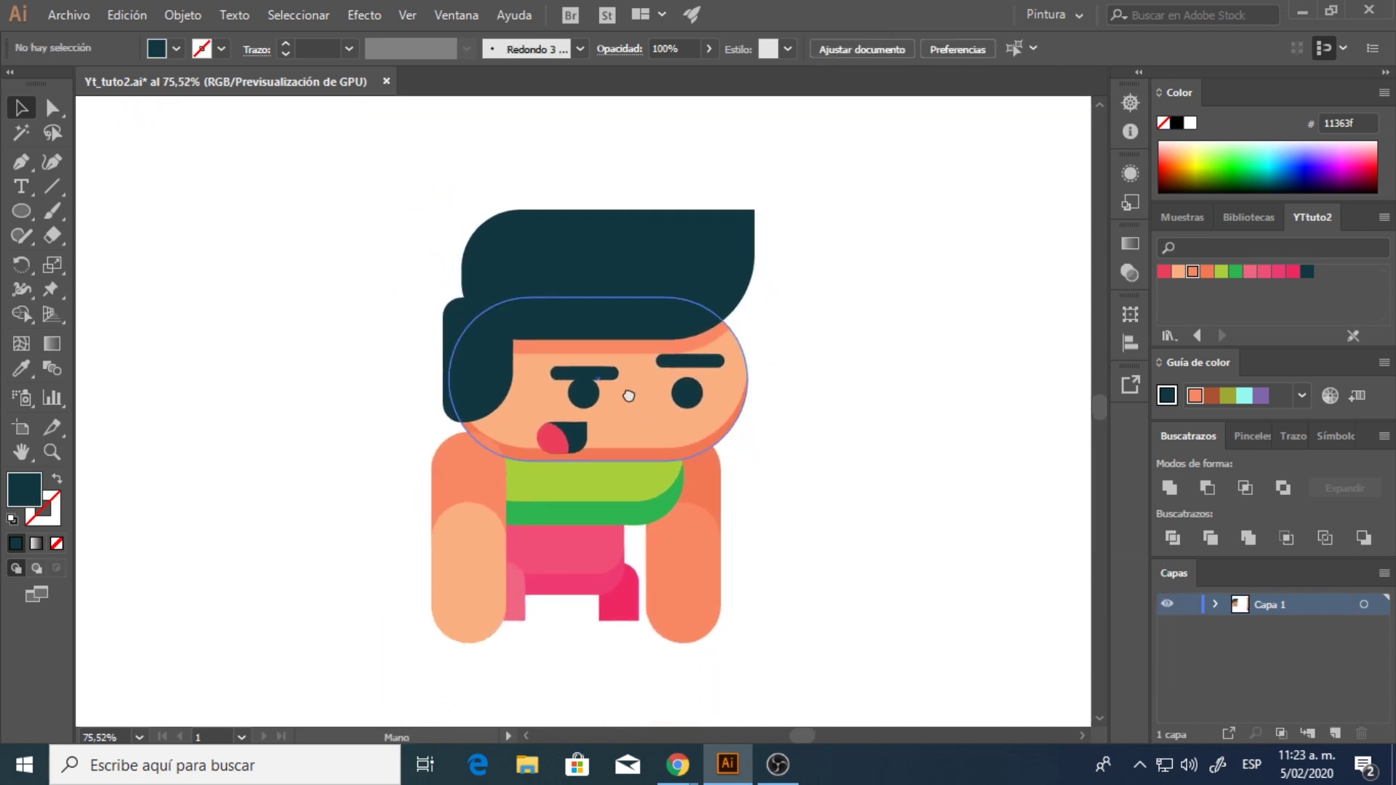
scroll(757, 395, down, 2)
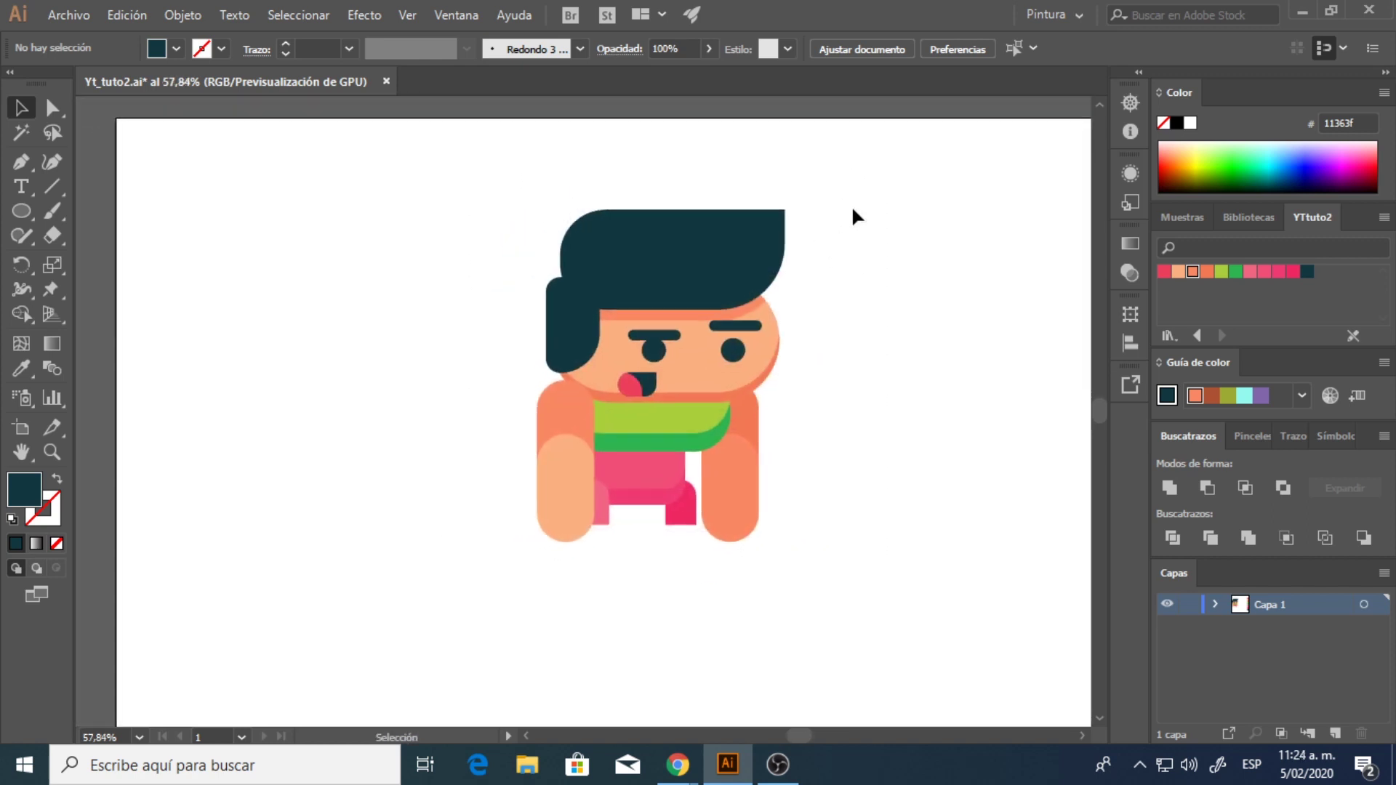
drag(854, 215, 569, 518)
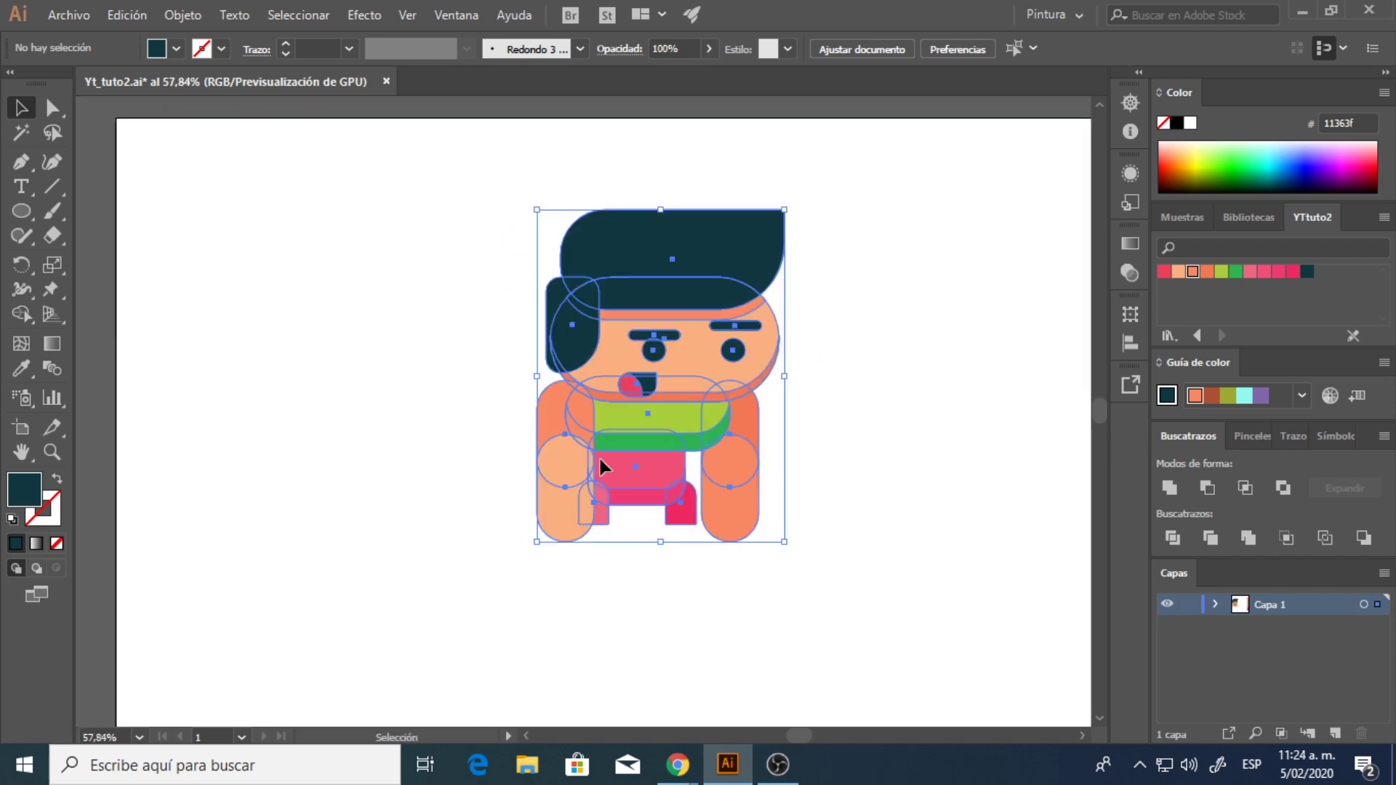
drag(679, 374, 277, 343)
key(space)
drag(441, 356, 467, 350)
drag(758, 393, 822, 384)
drag(466, 200, 416, 270)
key(space)
drag(462, 465, 493, 461)
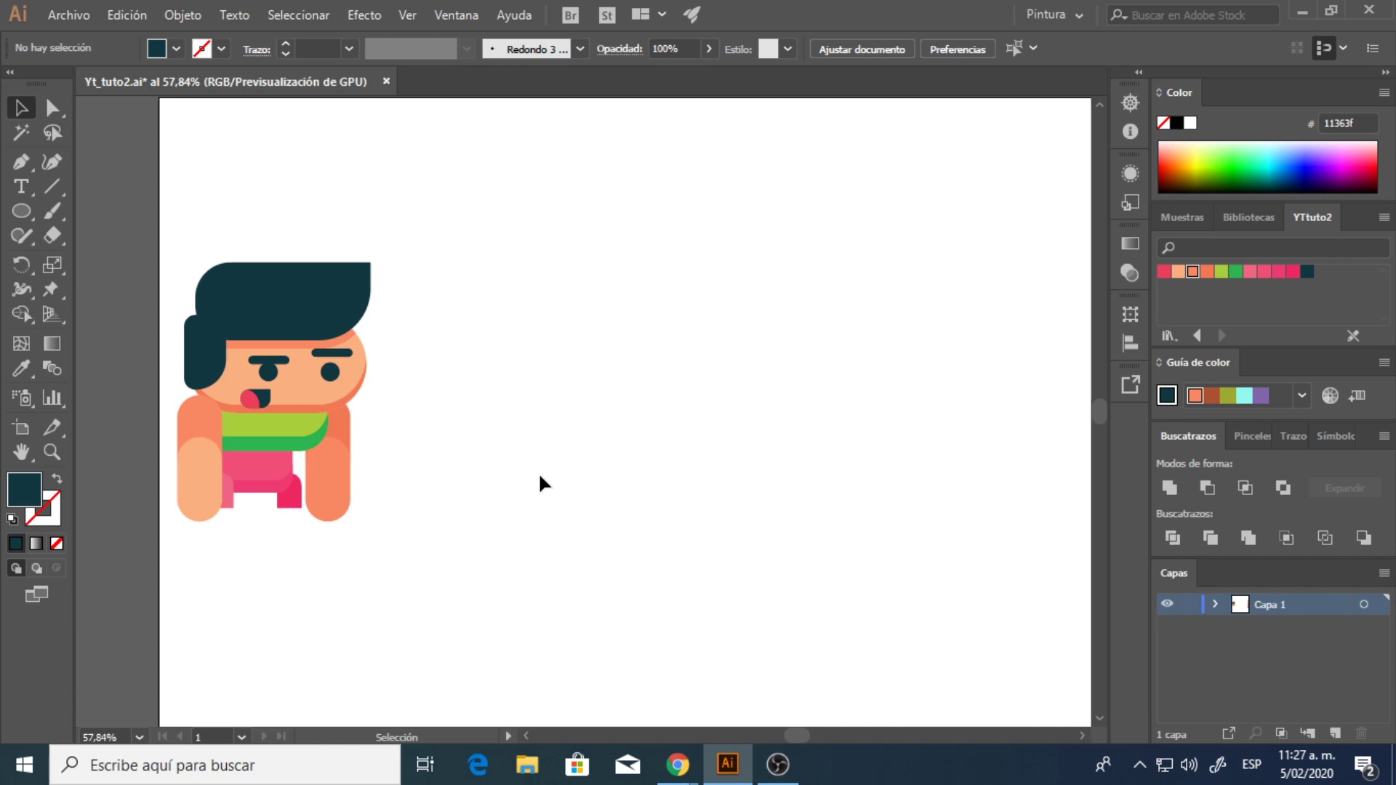
- Duplicate the whole character beside the original at the same height
drag(510, 205, 163, 560)
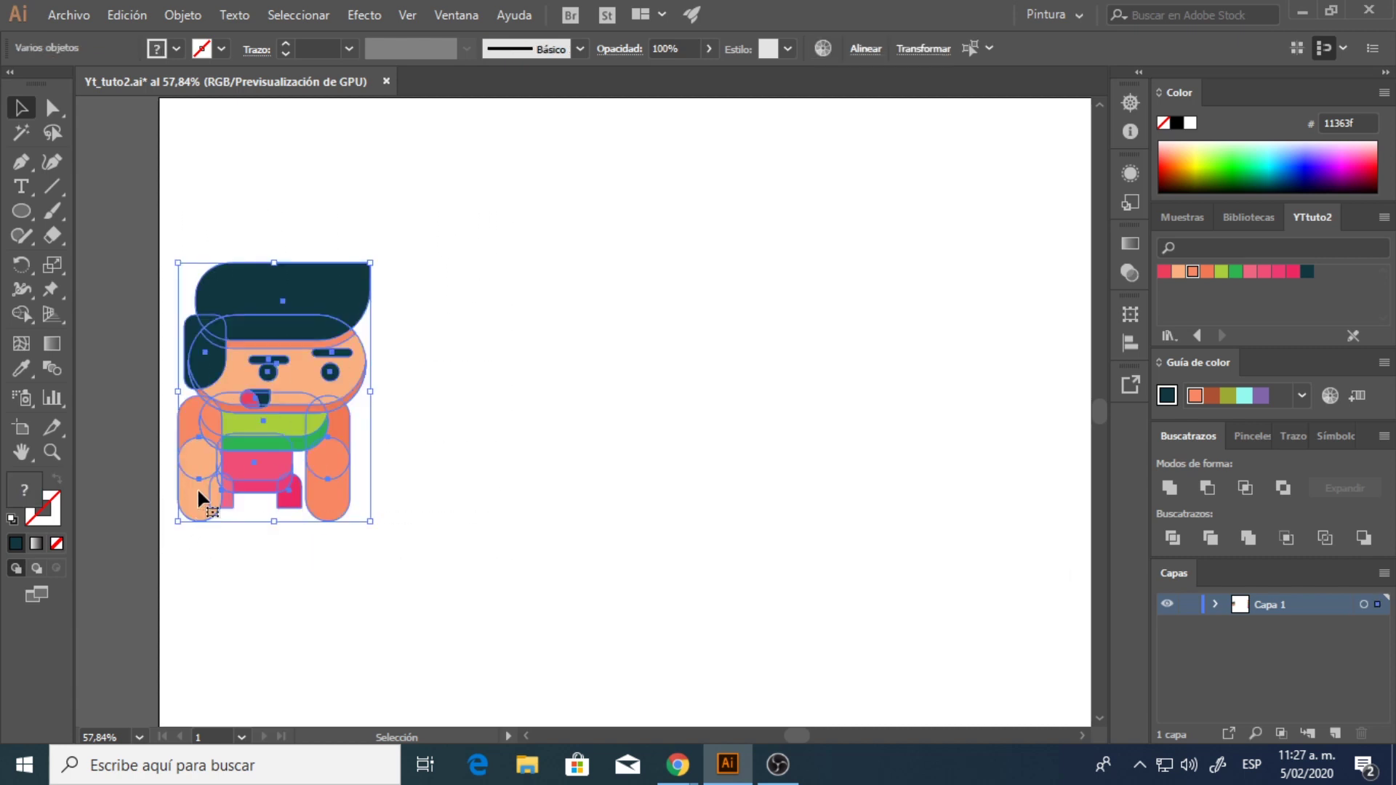
drag(198, 488, 465, 497)
click(523, 560)
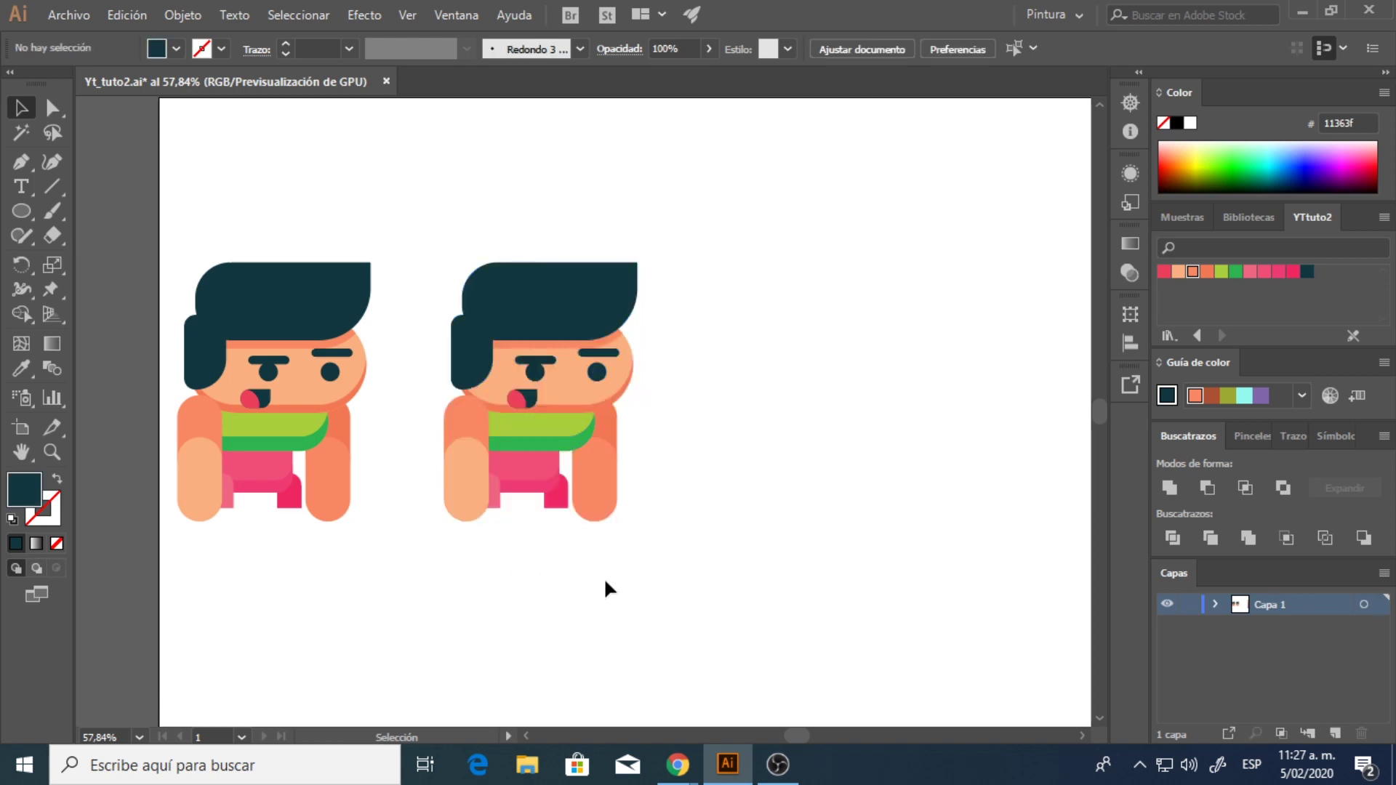
- Move the character copy farther right, leaving a wide gap between it and the original
drag(605, 582, 567, 584)
drag(360, 222, 130, 551)
click(356, 456)
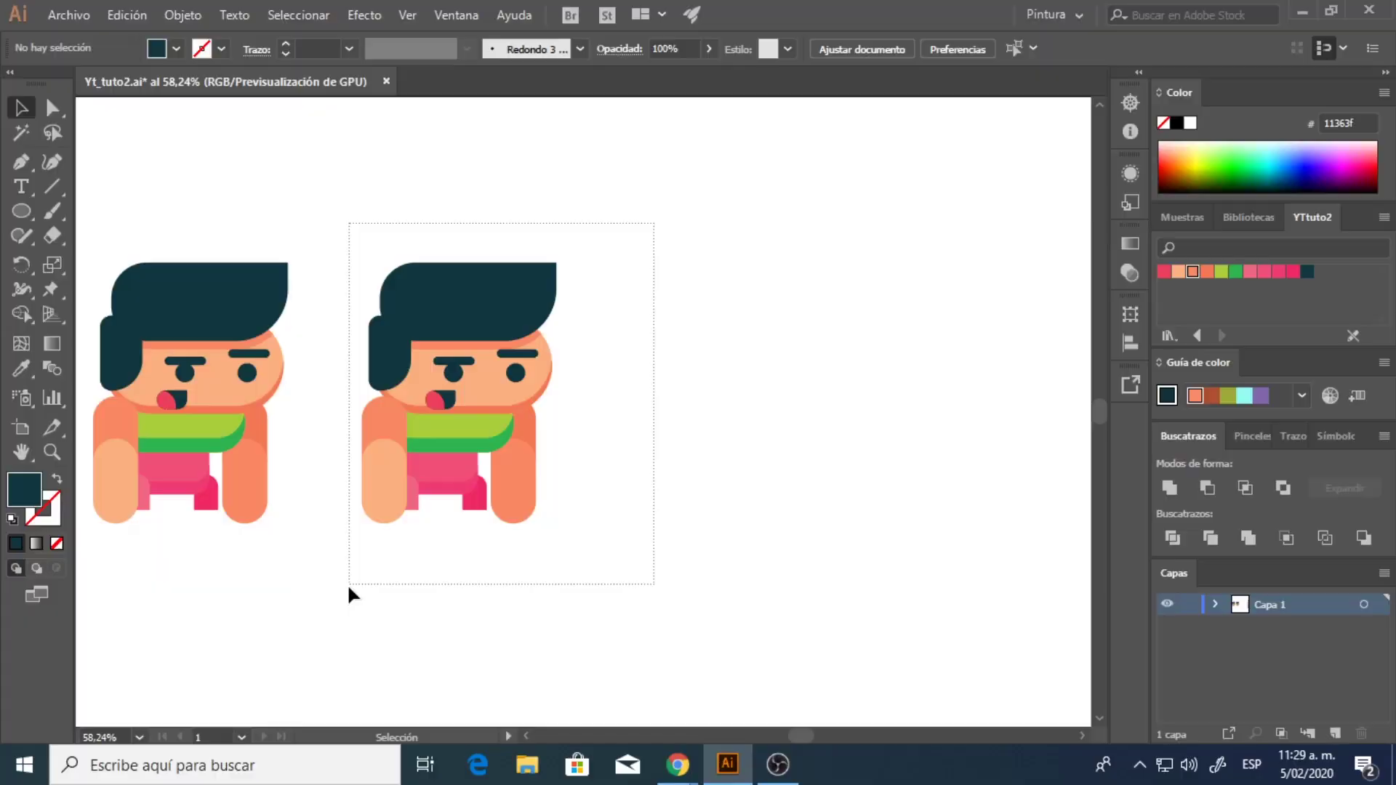
click(373, 451)
drag(373, 451, 538, 438)
key(z)
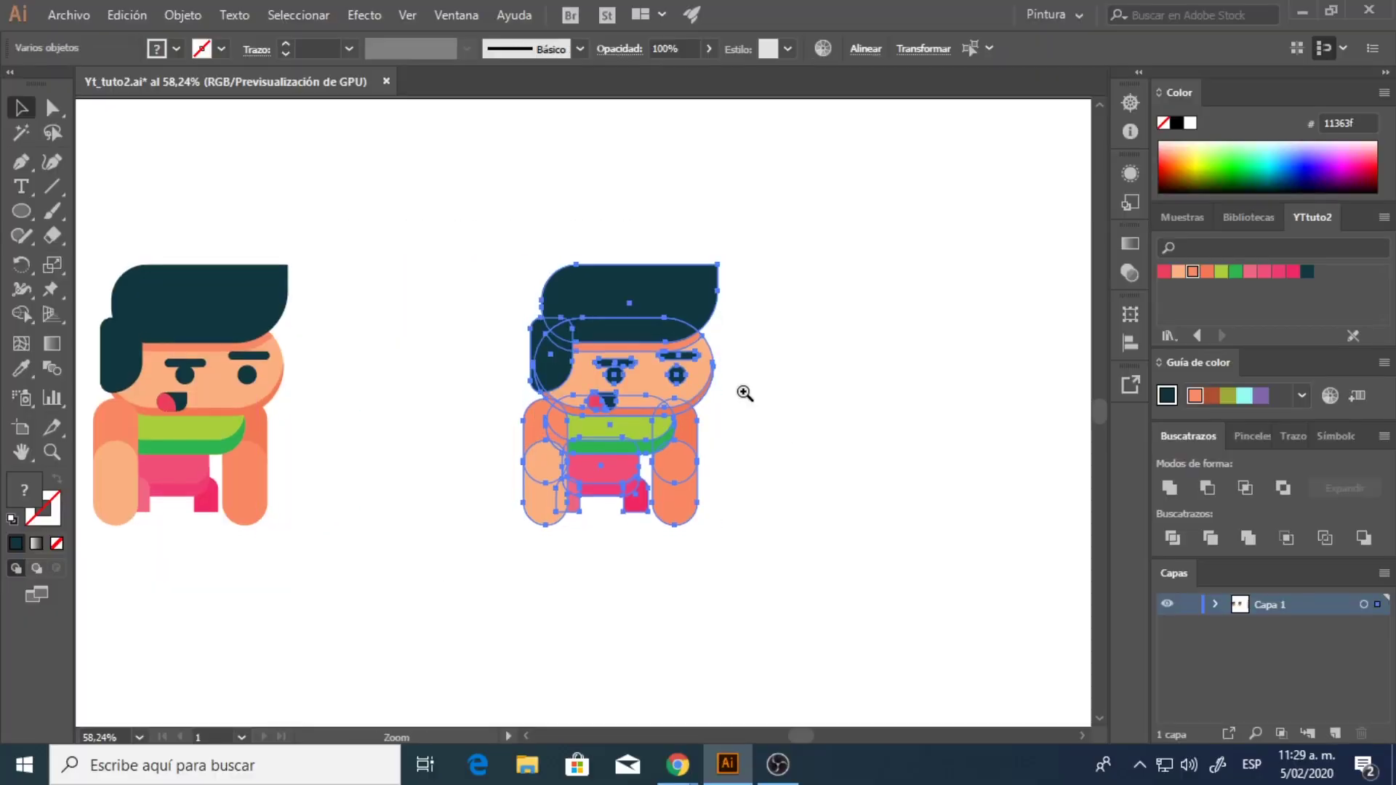
click(756, 391)
click(758, 391)
key(v)
click(823, 426)
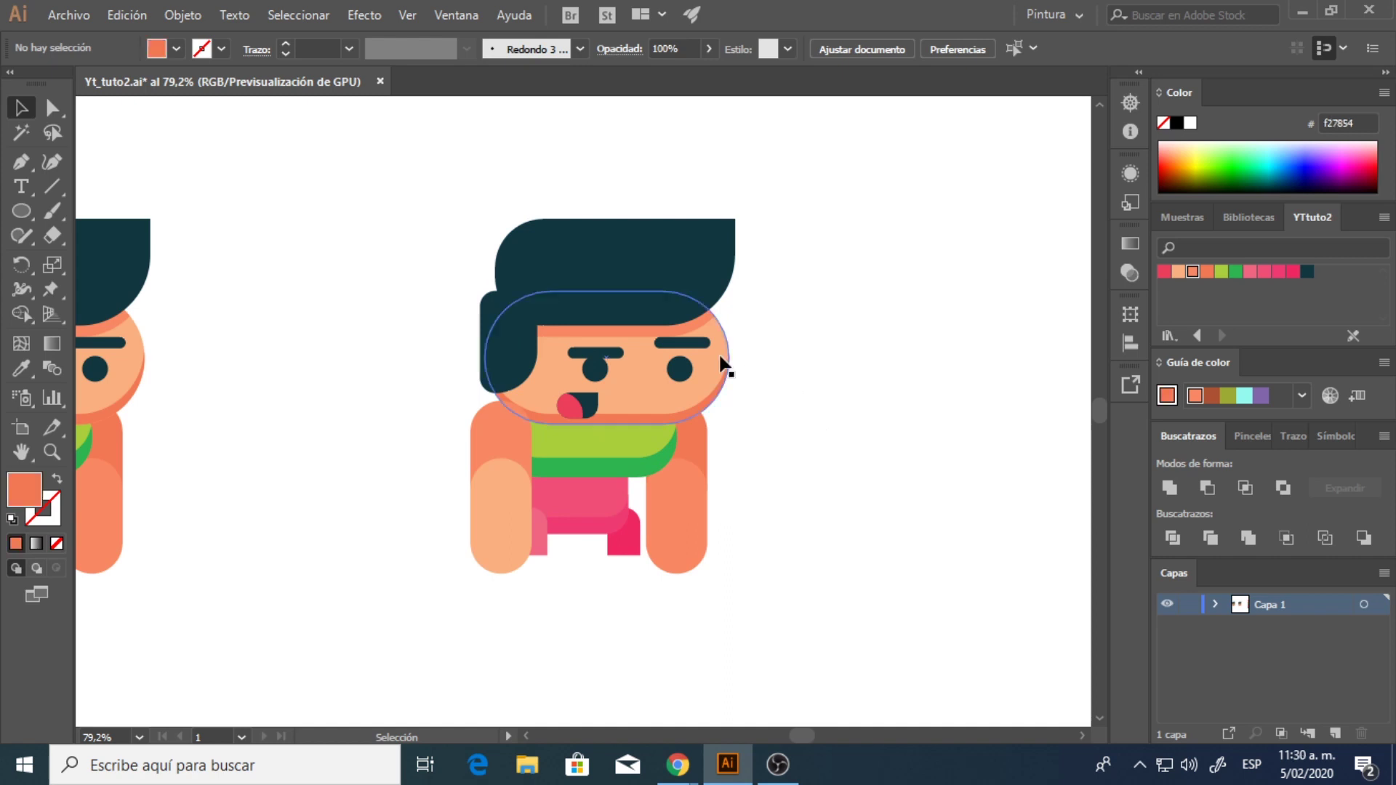
- Group the copy's head shapes with the forehead shadow piece, keeping the group in its original position
click(629, 403)
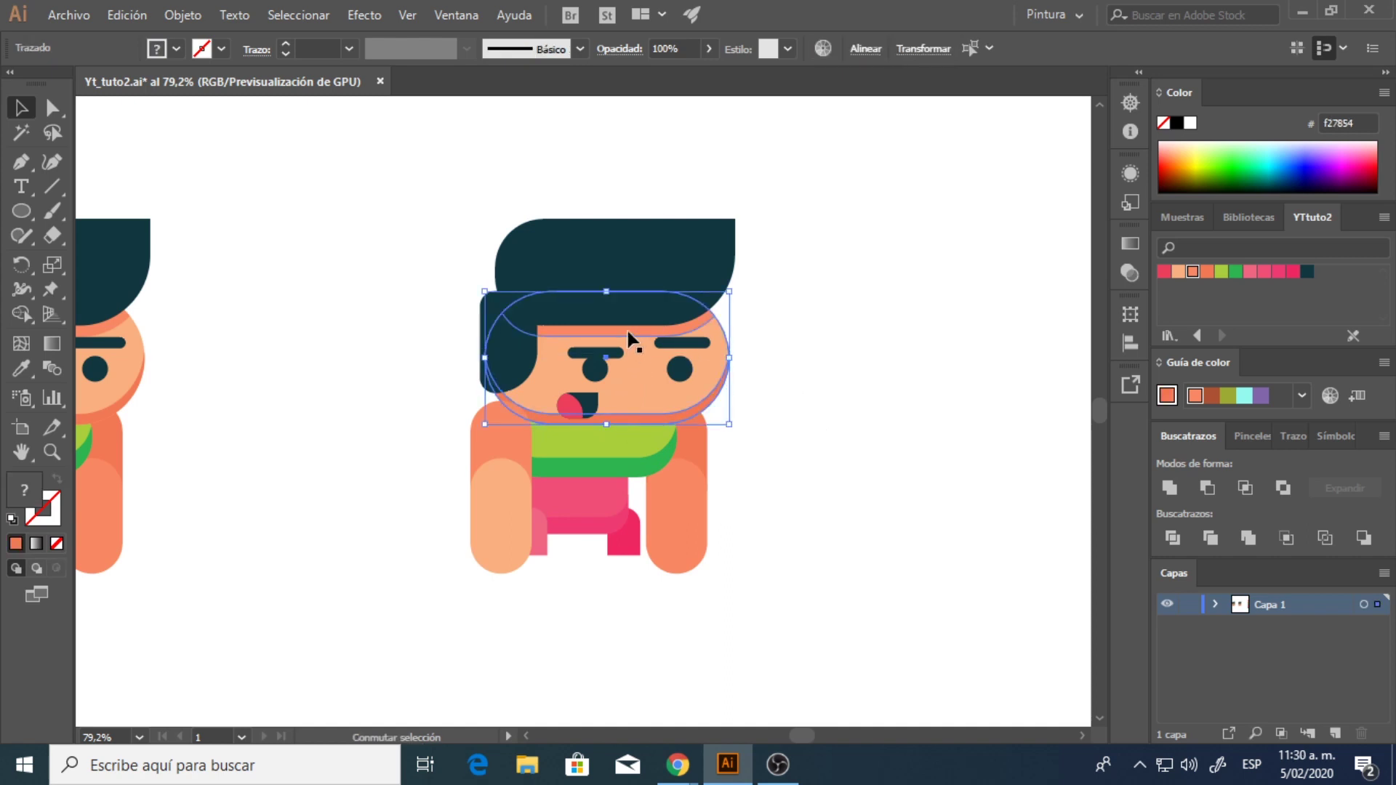
right_click(625, 330)
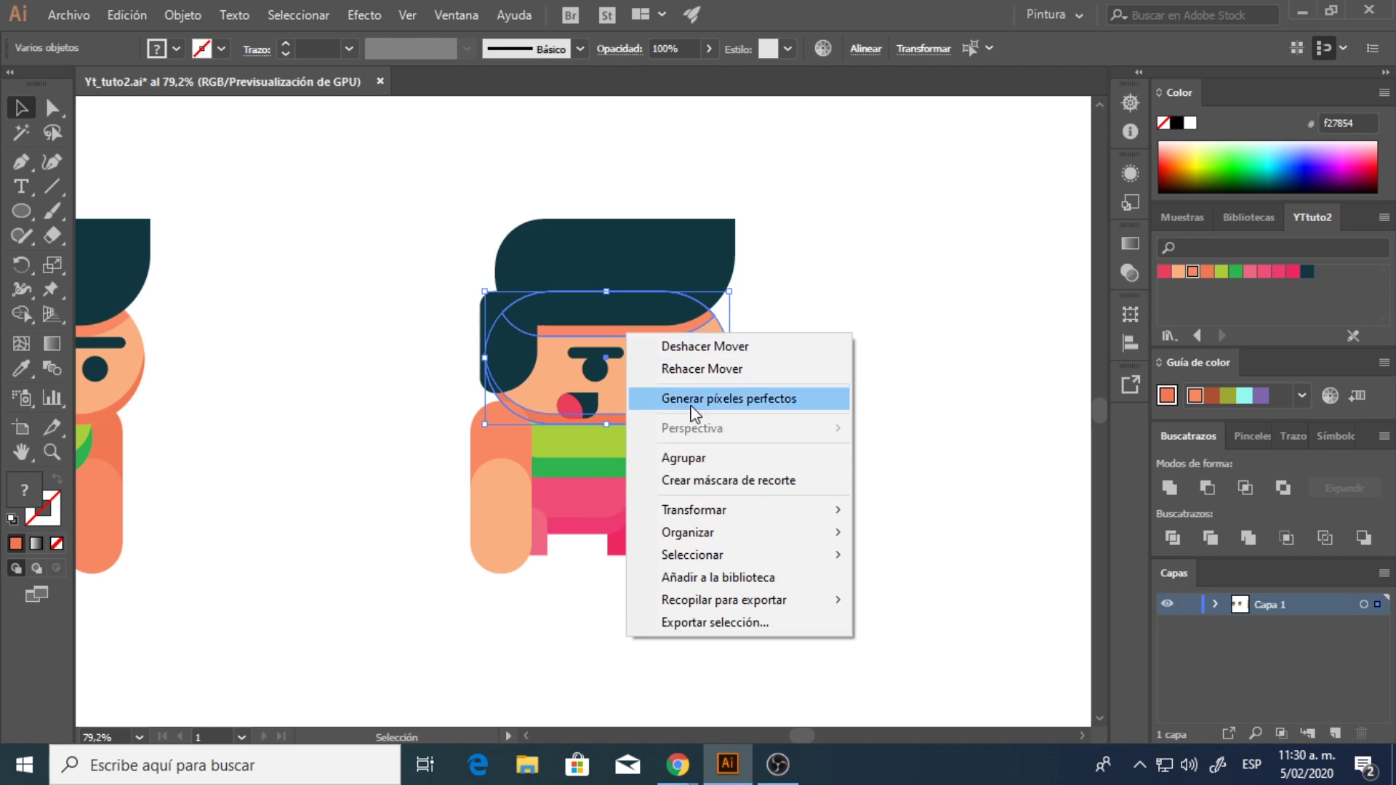
click(679, 453)
drag(626, 389, 934, 352)
key(ctrl+z)
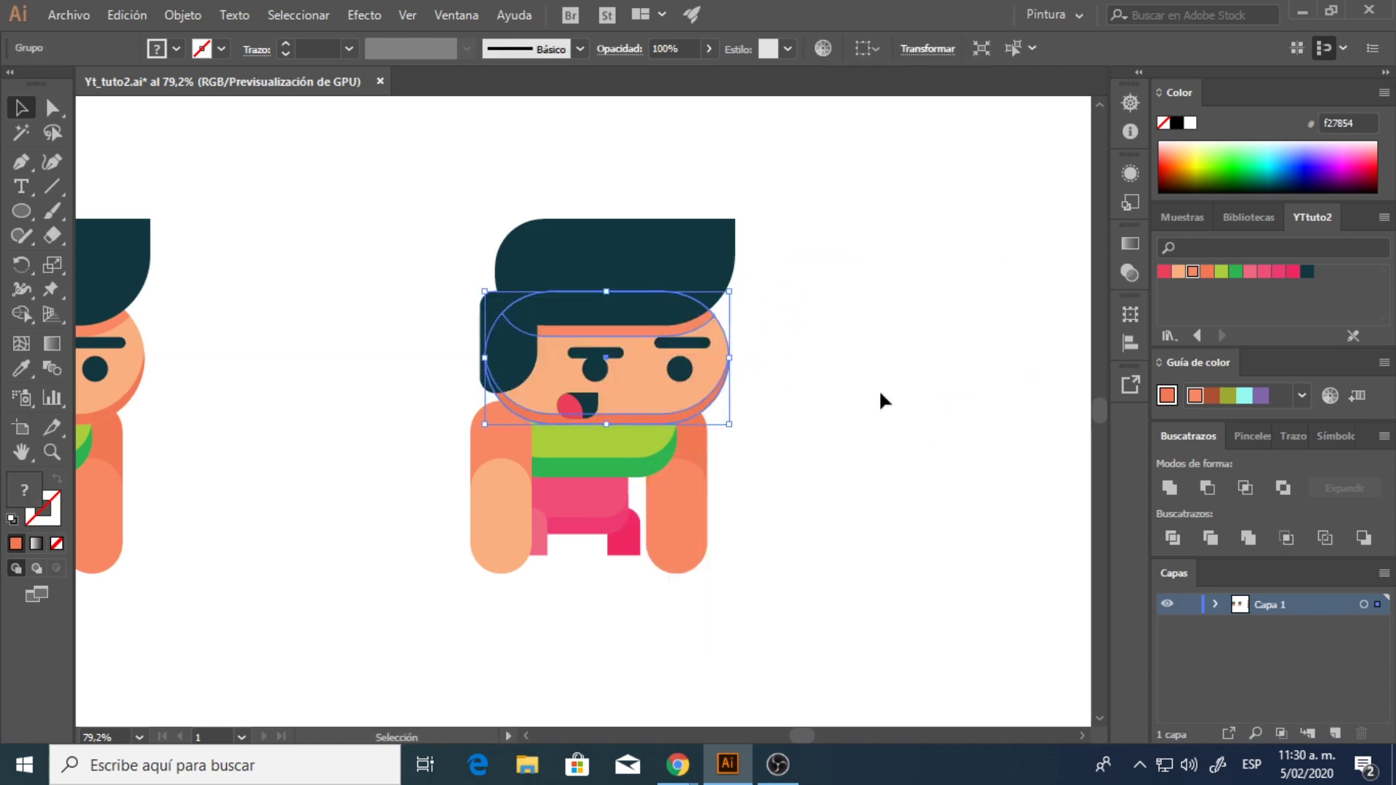
click(873, 396)
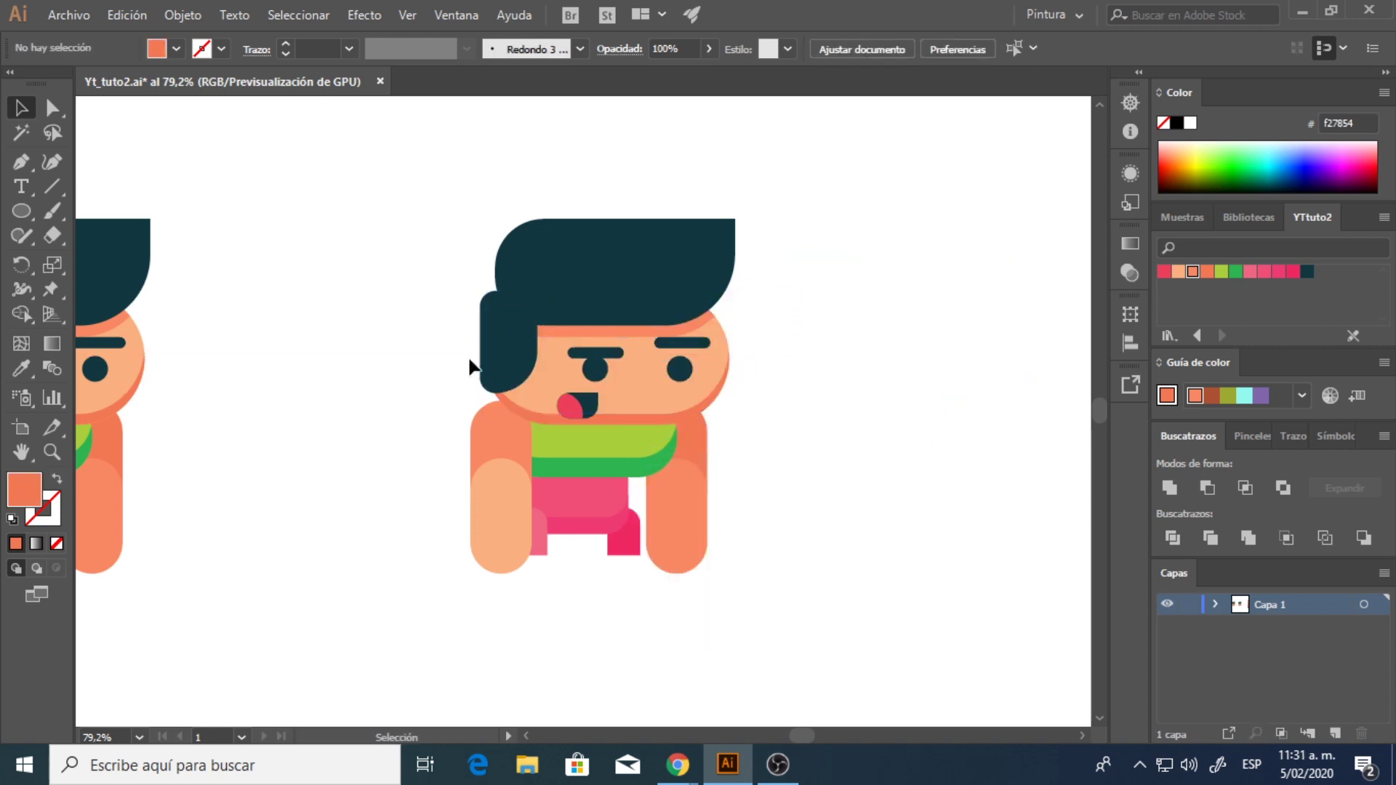
- Set the copy's front arm aside to the left of the body, and shift both eyes and eyebrows left
drag(508, 451, 423, 451)
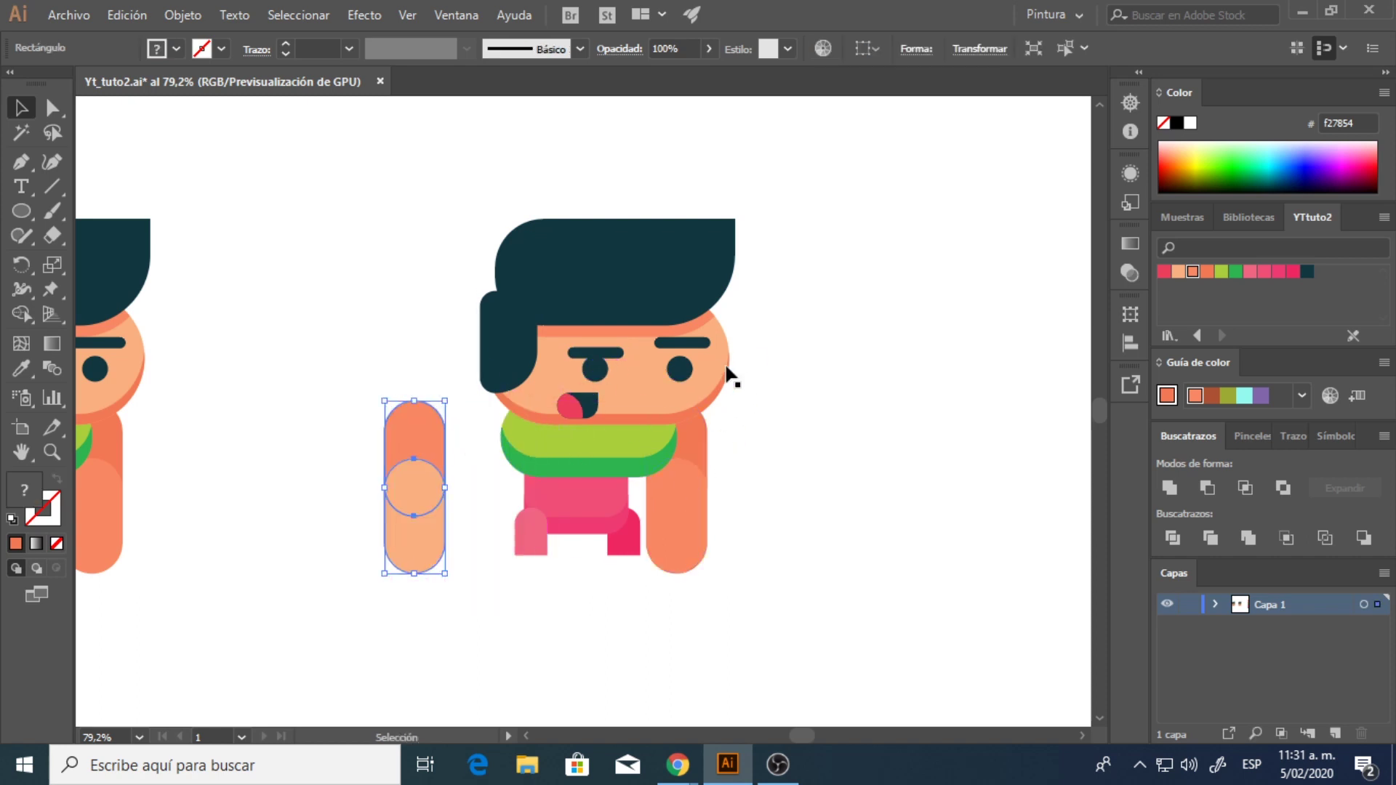
click(682, 369)
shift+click(596, 369)
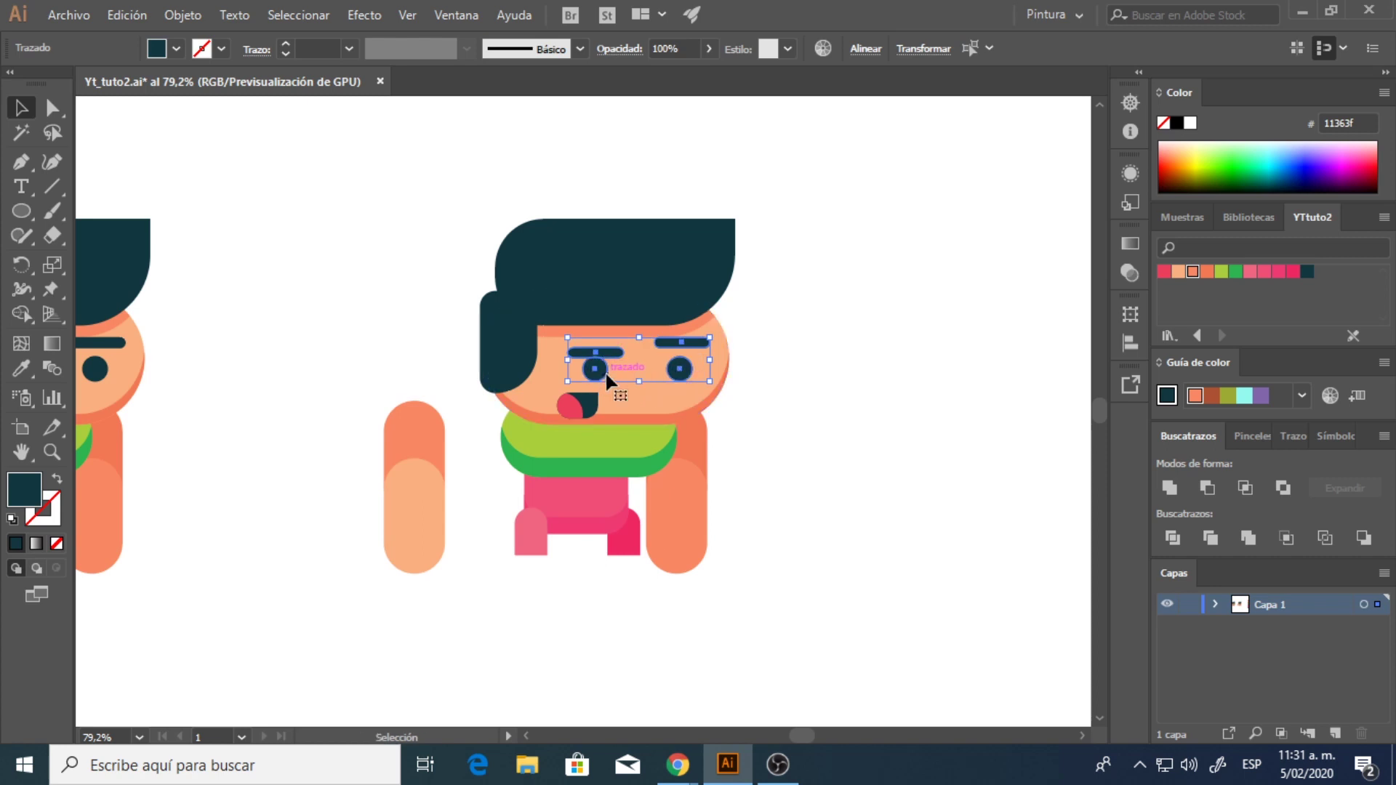
key(shift+Left)
key(shift+Left)
key(shift+Left)
key(shift+Left)
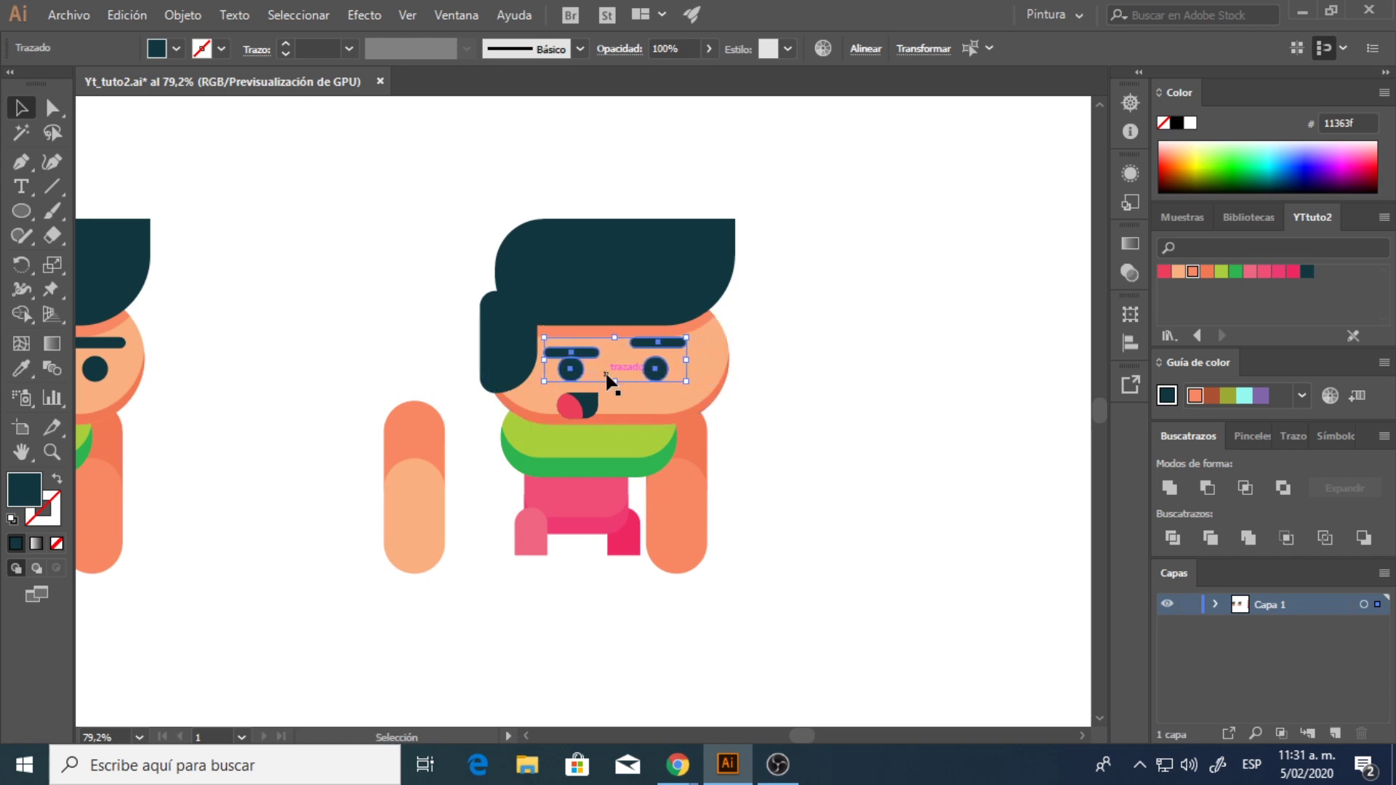
key(Left)
key(Left)
key(Left)
key(Left)
click(779, 573)
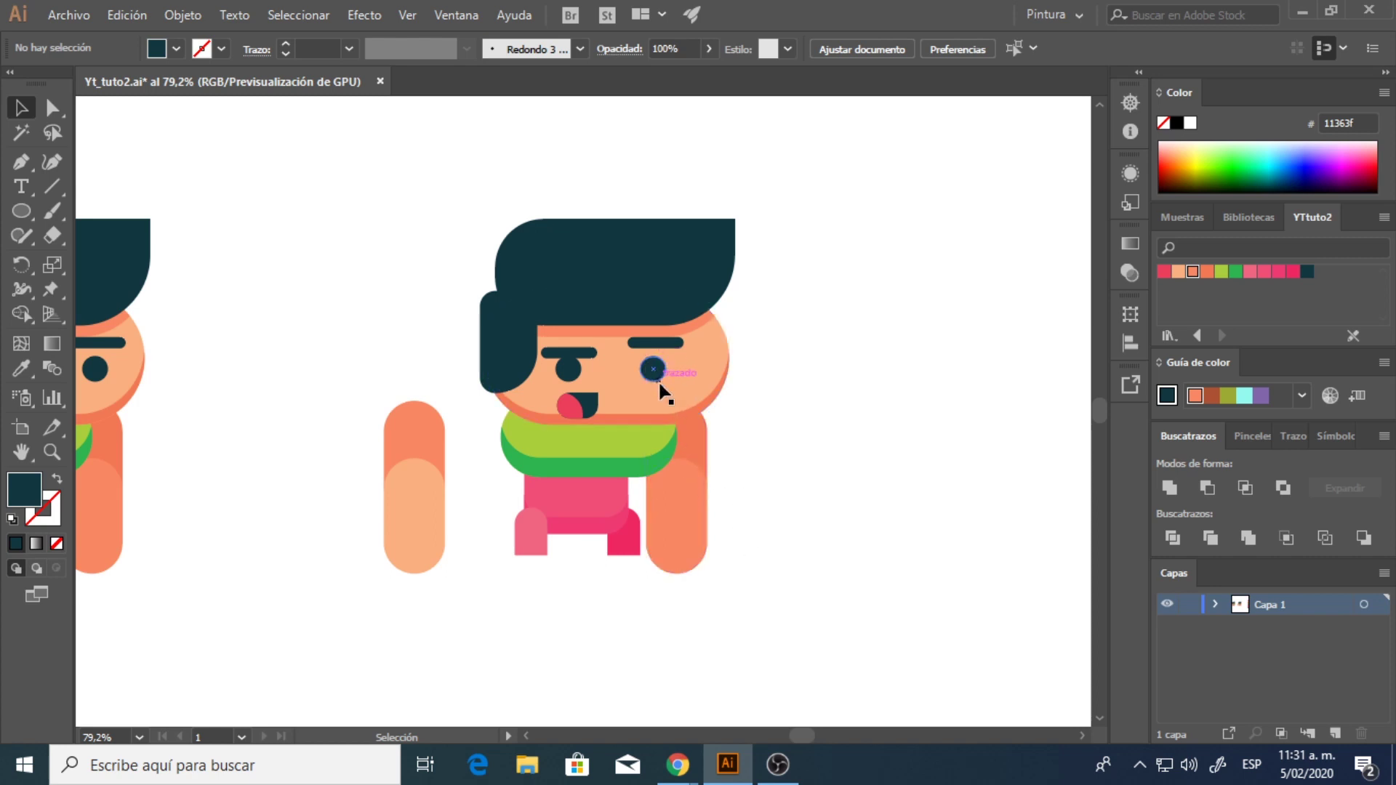
- Nudge the copy's pink torso group to the right under the shirt
click(601, 499)
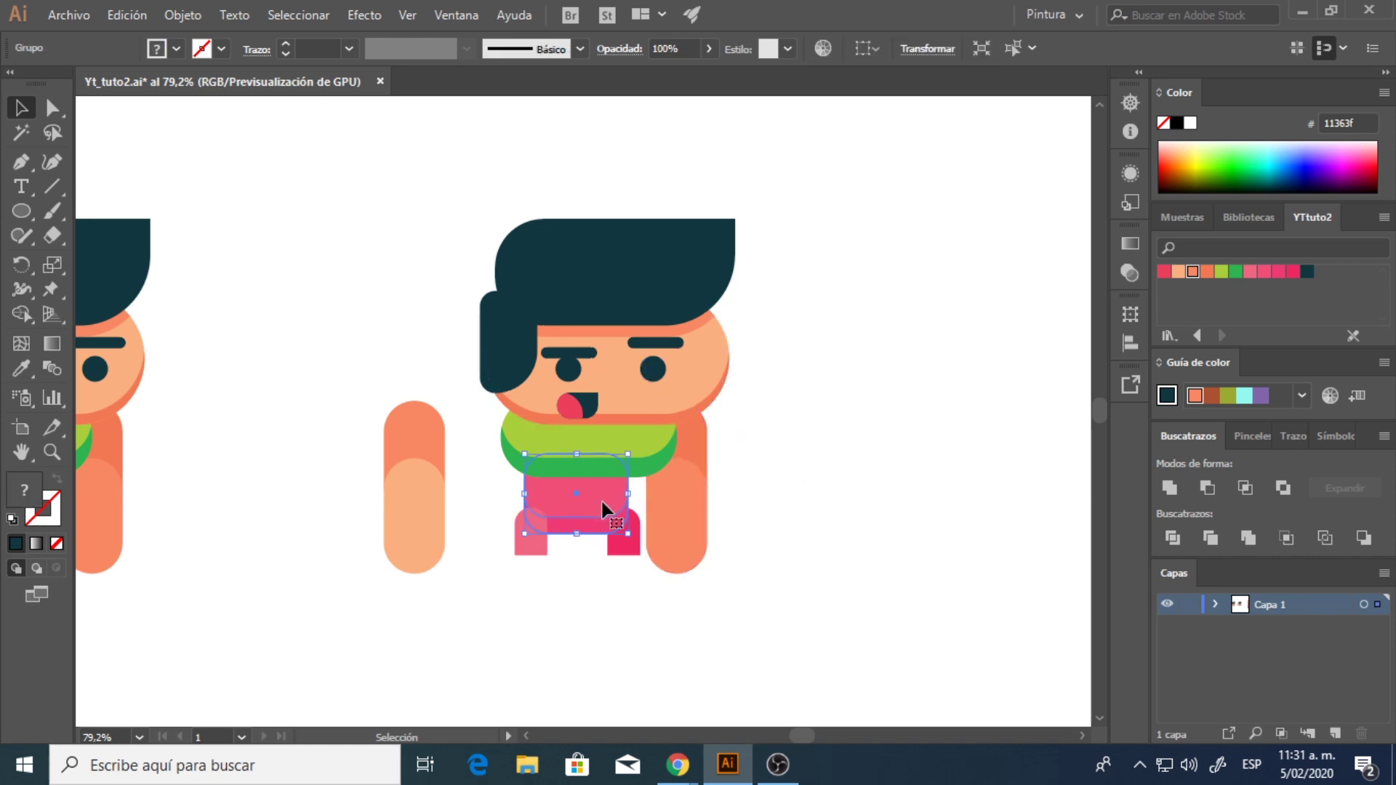
key(Right)
key(Right)
key(Right)
key(Right)
key(Right)
key(Right)
key(Right)
key(Right)
key(Right)
key(Right)
key(Right)
key(Right)
key(Right)
key(Right)
key(Right)
key(Right)
key(Right)
key(Right)
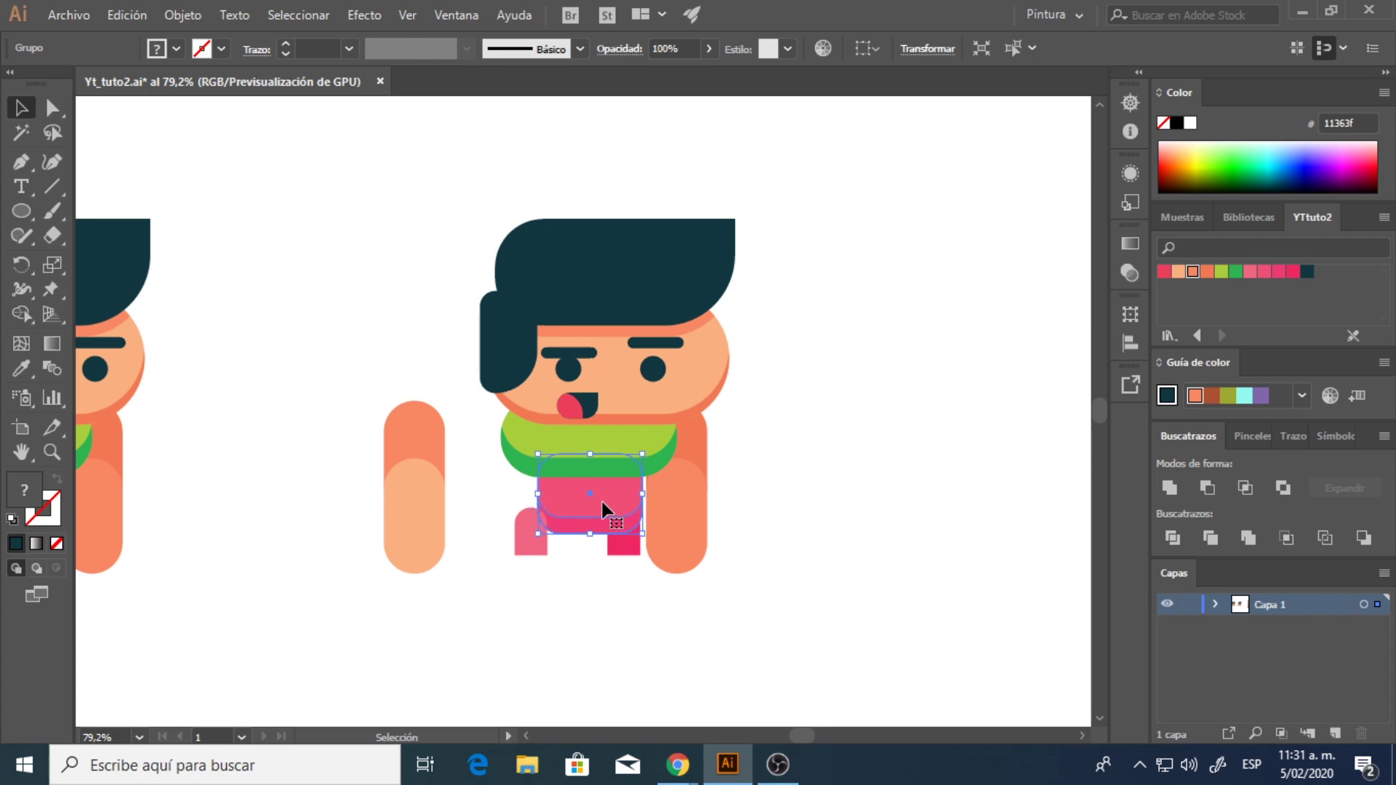
- Nudge the copy's green shirt group slightly to the right under the head
click(611, 430)
key(Right)
key(Right)
key(Right)
key(Right)
key(Right)
key(Right)
key(Right)
key(Right)
click(818, 339)
- Duplicate the side hair piece onto the opposite side of the head and reflect it across the vertical axis
click(518, 342)
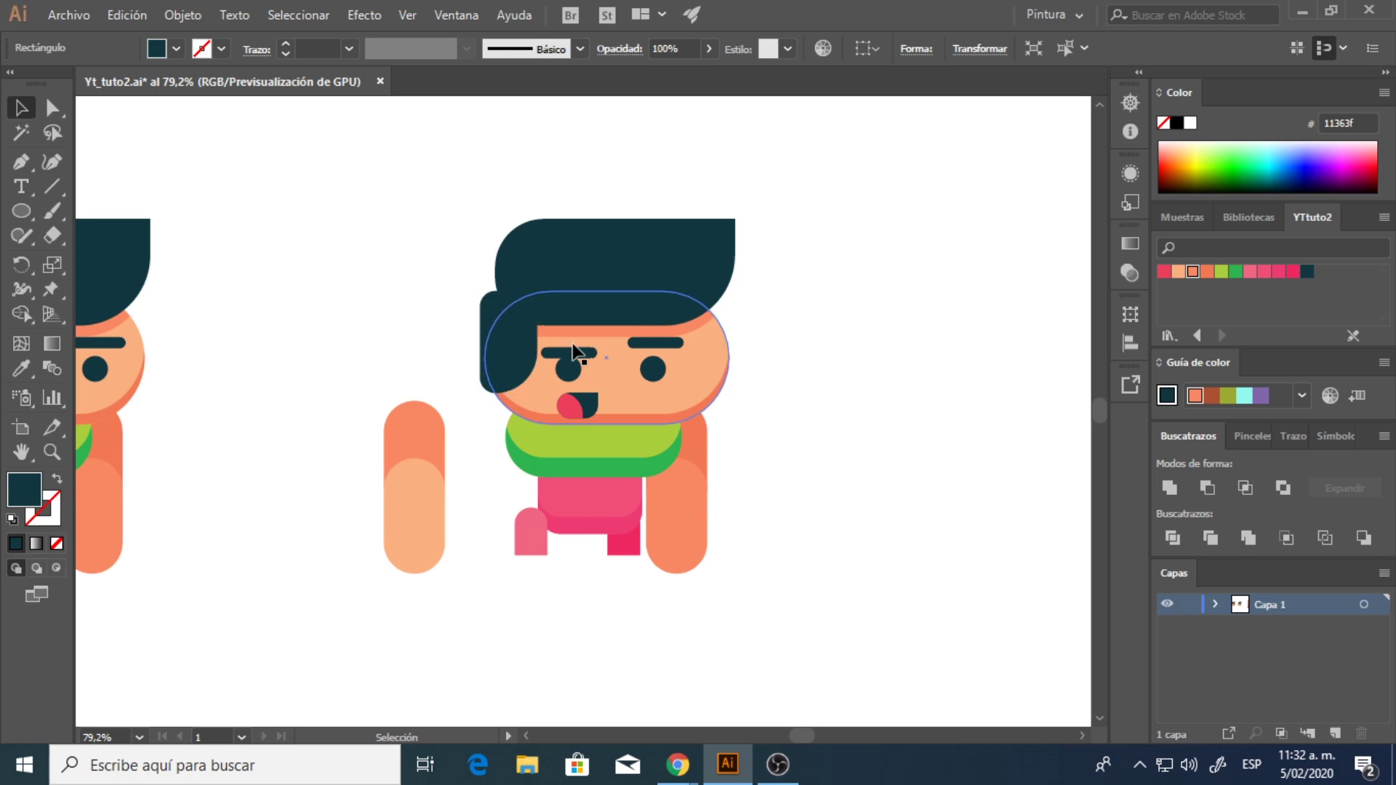
drag(538, 363, 714, 361)
right_click(714, 361)
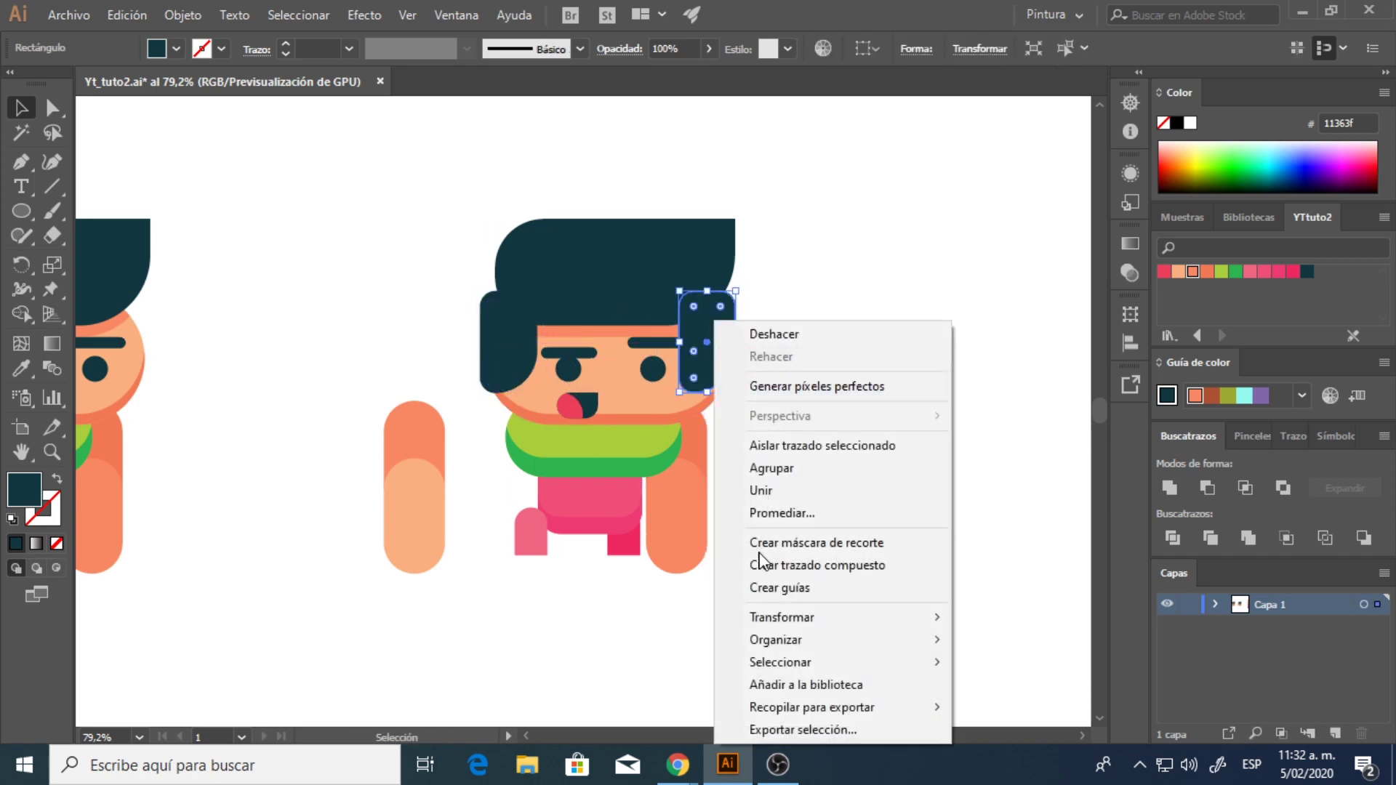
mouse_move(782, 620)
click(1003, 513)
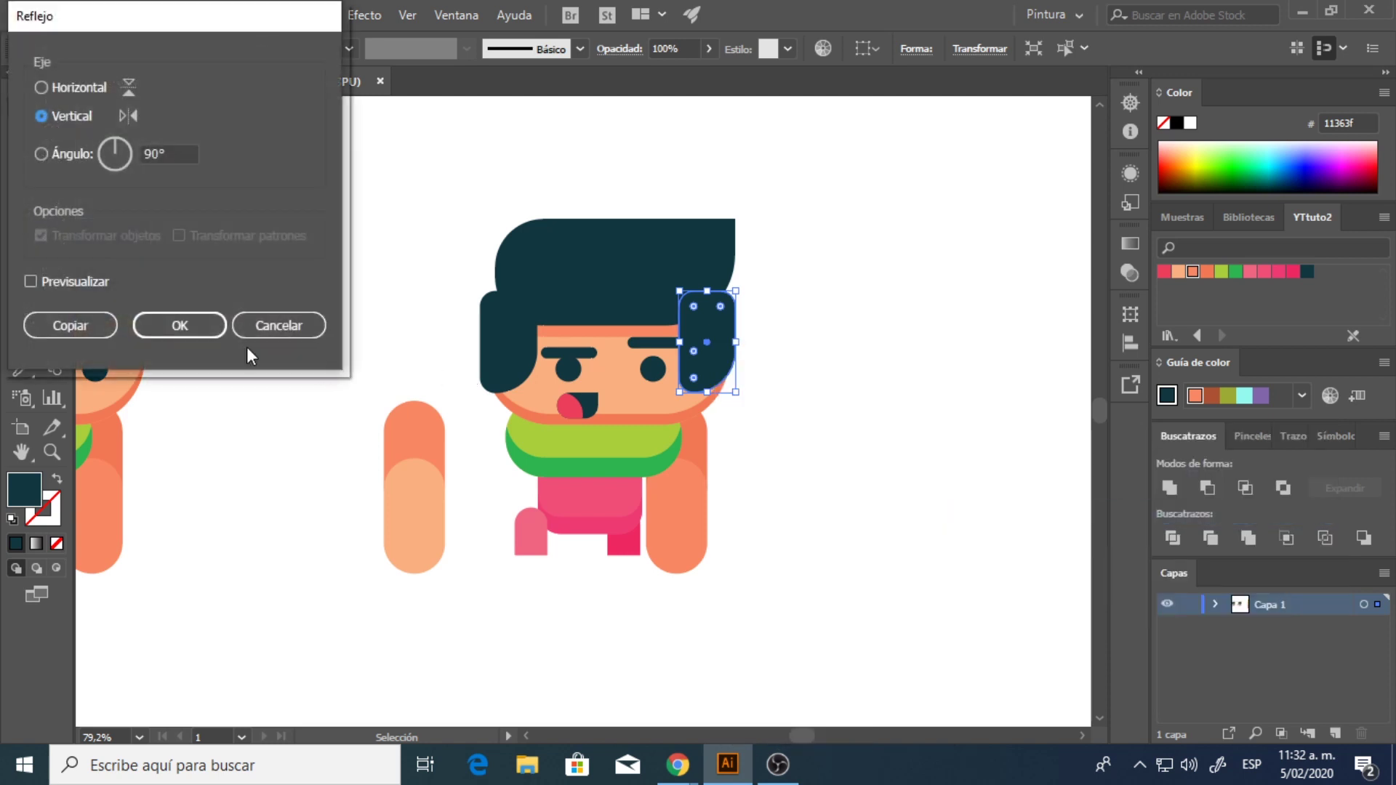
click(179, 326)
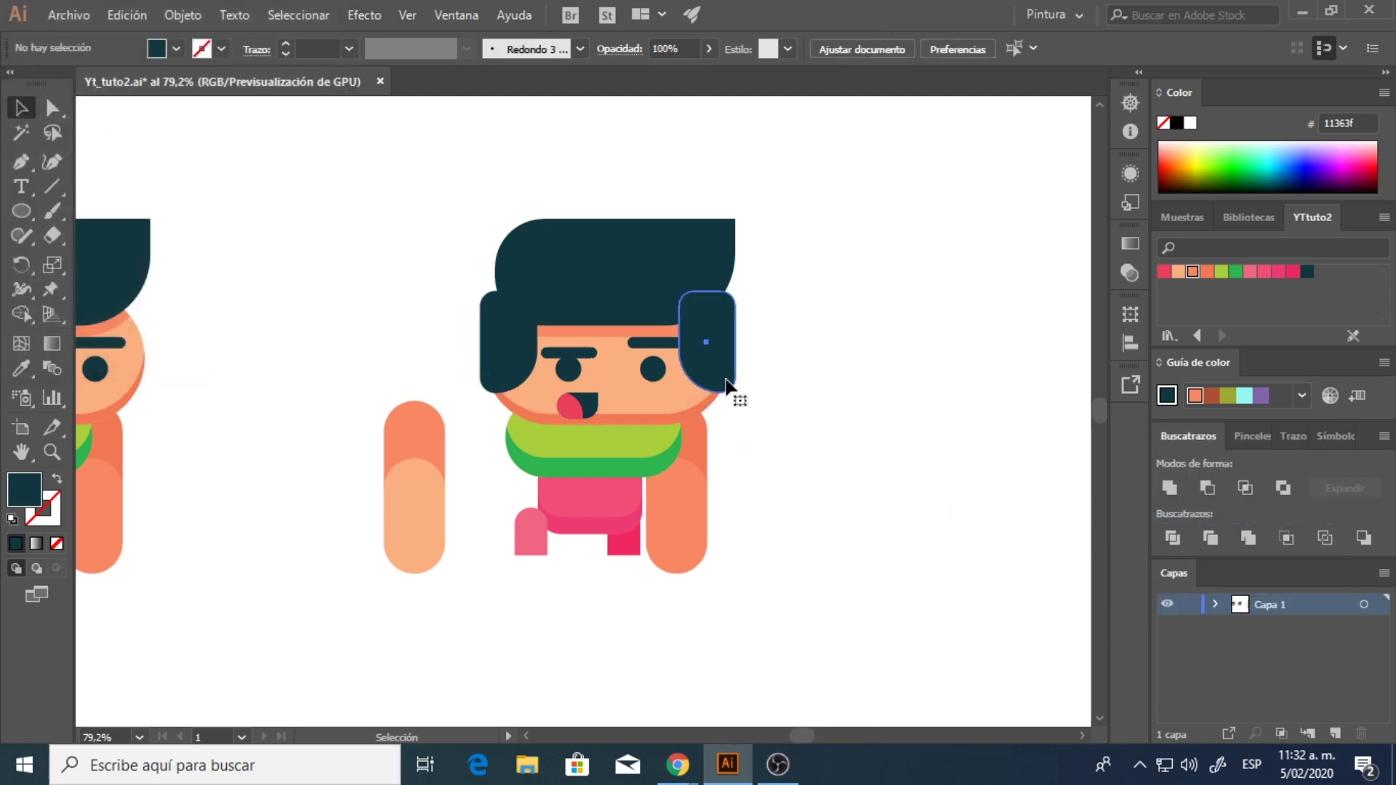
- Nudge the mirrored side hair outward to the right and the original side hair slightly outward to the left
key(Right)
key(Right)
key(Right)
key(Right)
key(Right)
key(Right)
key(Right)
key(Right)
key(Right)
key(Right)
key(Left)
key(Left)
click(480, 363)
key(shift+Left)
click(665, 634)
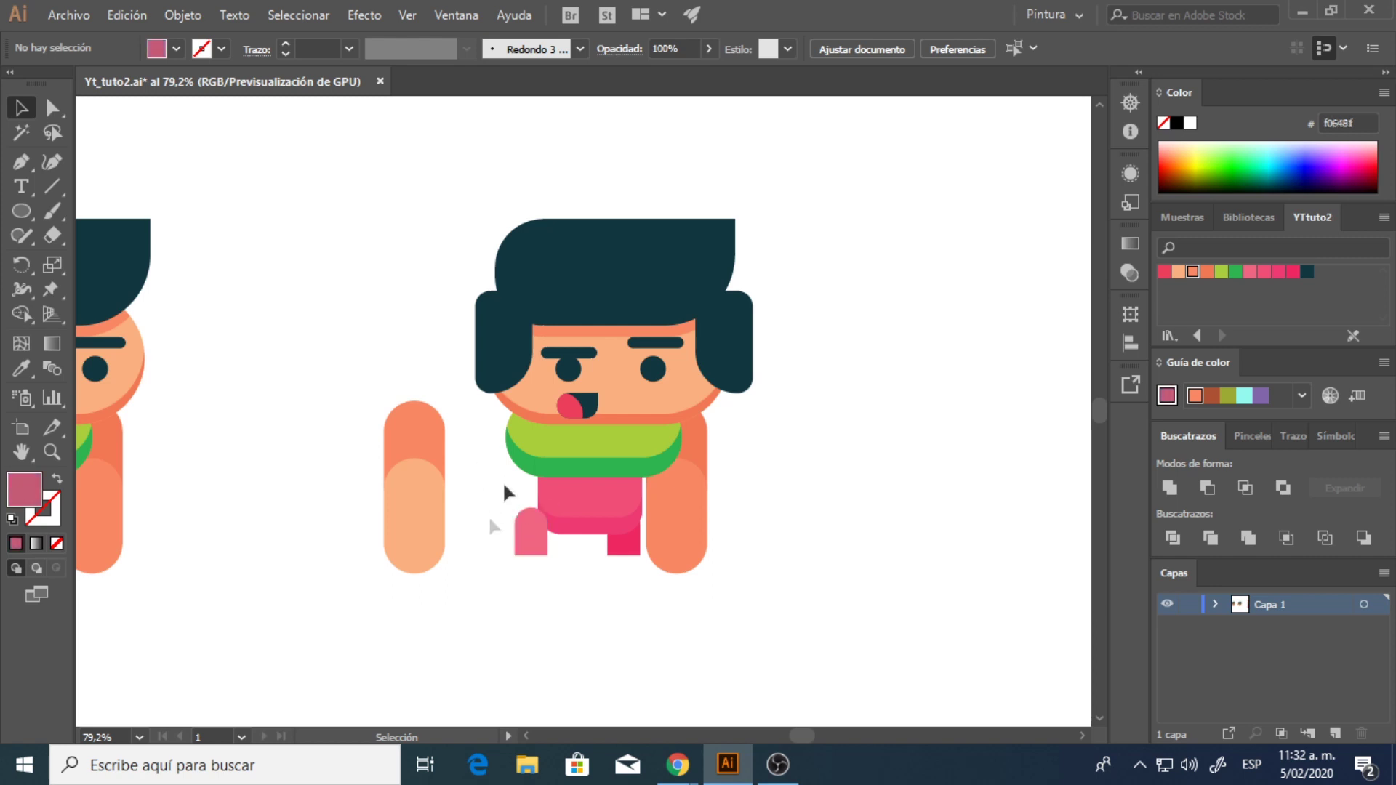
- Try to align all pieces of the character copy to a common horizontal centre
click(412, 500)
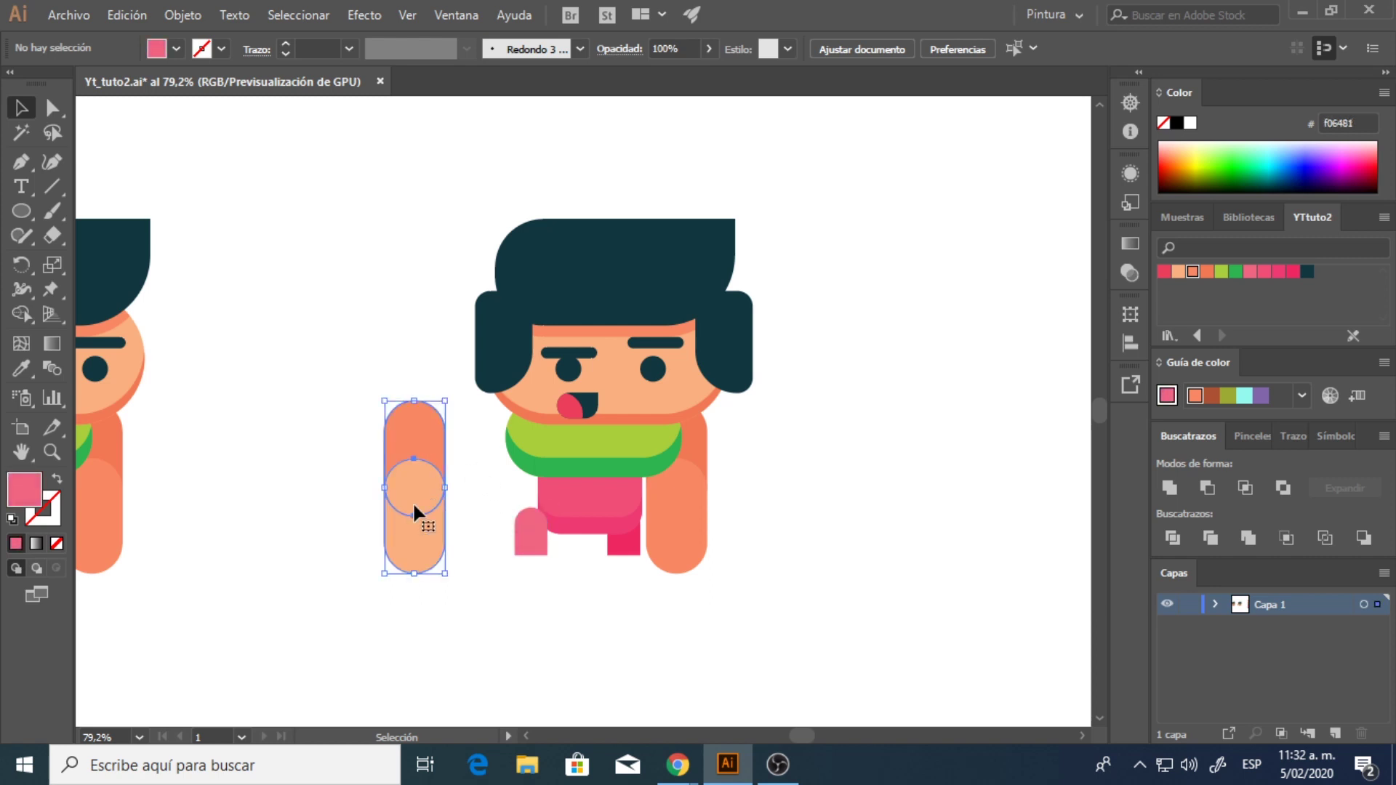
click(473, 530)
drag(875, 201, 379, 581)
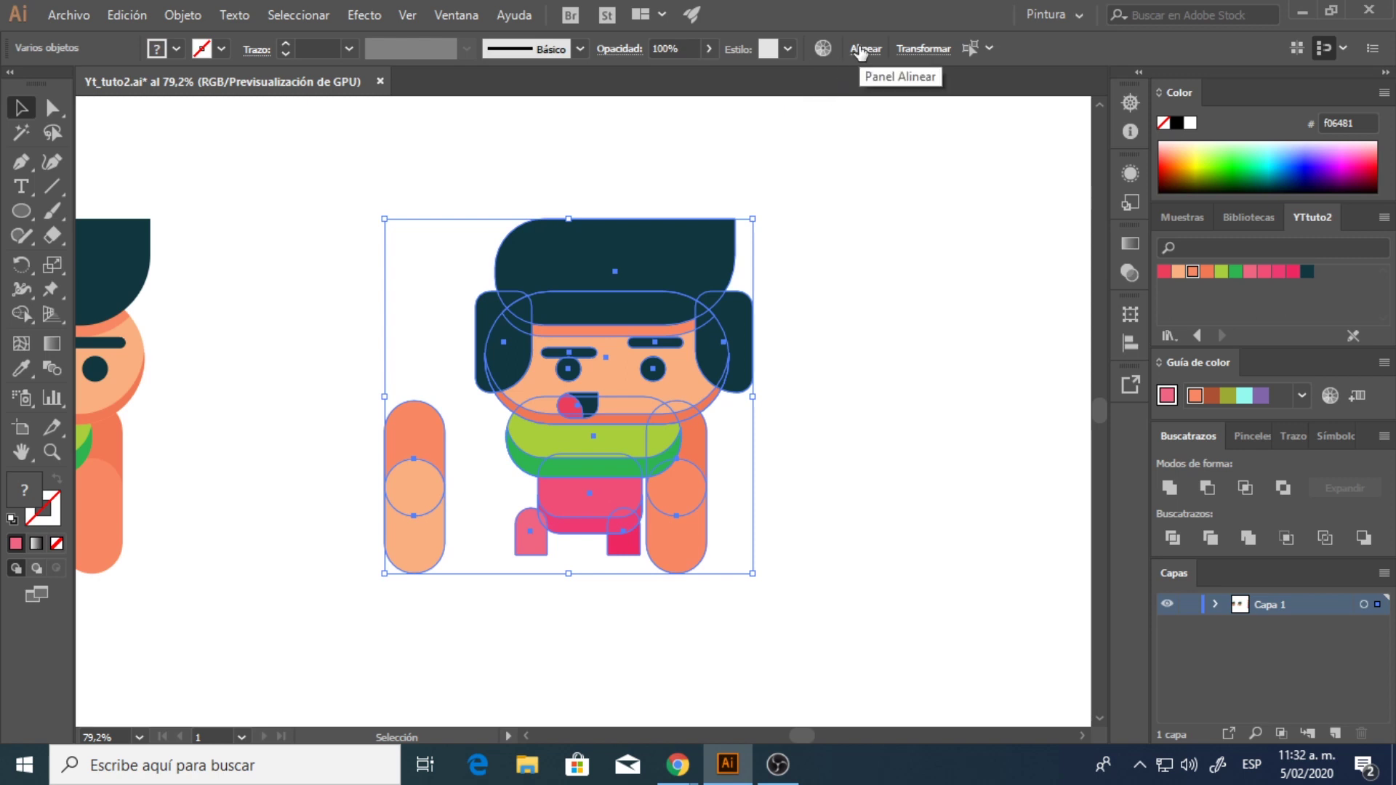
click(861, 50)
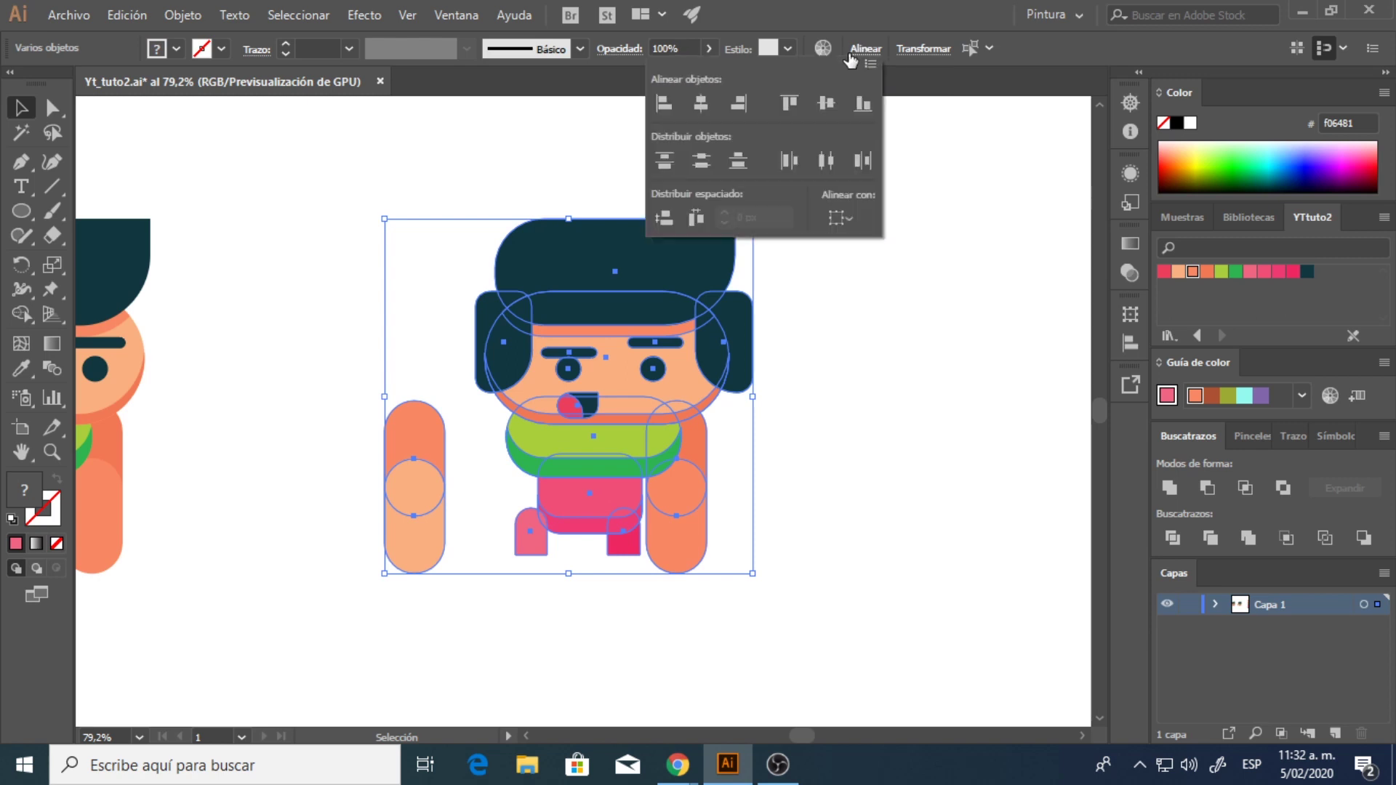
click(705, 104)
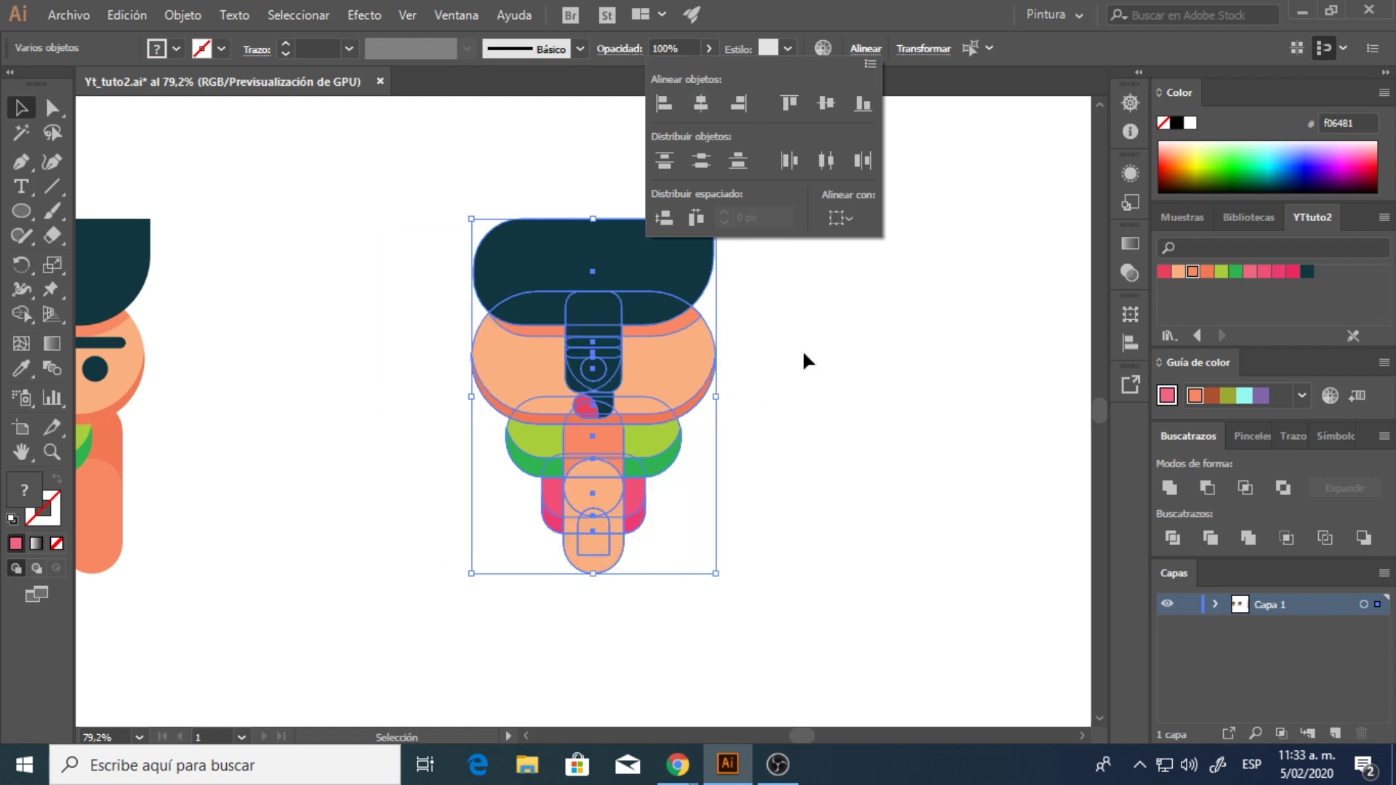
key(a)
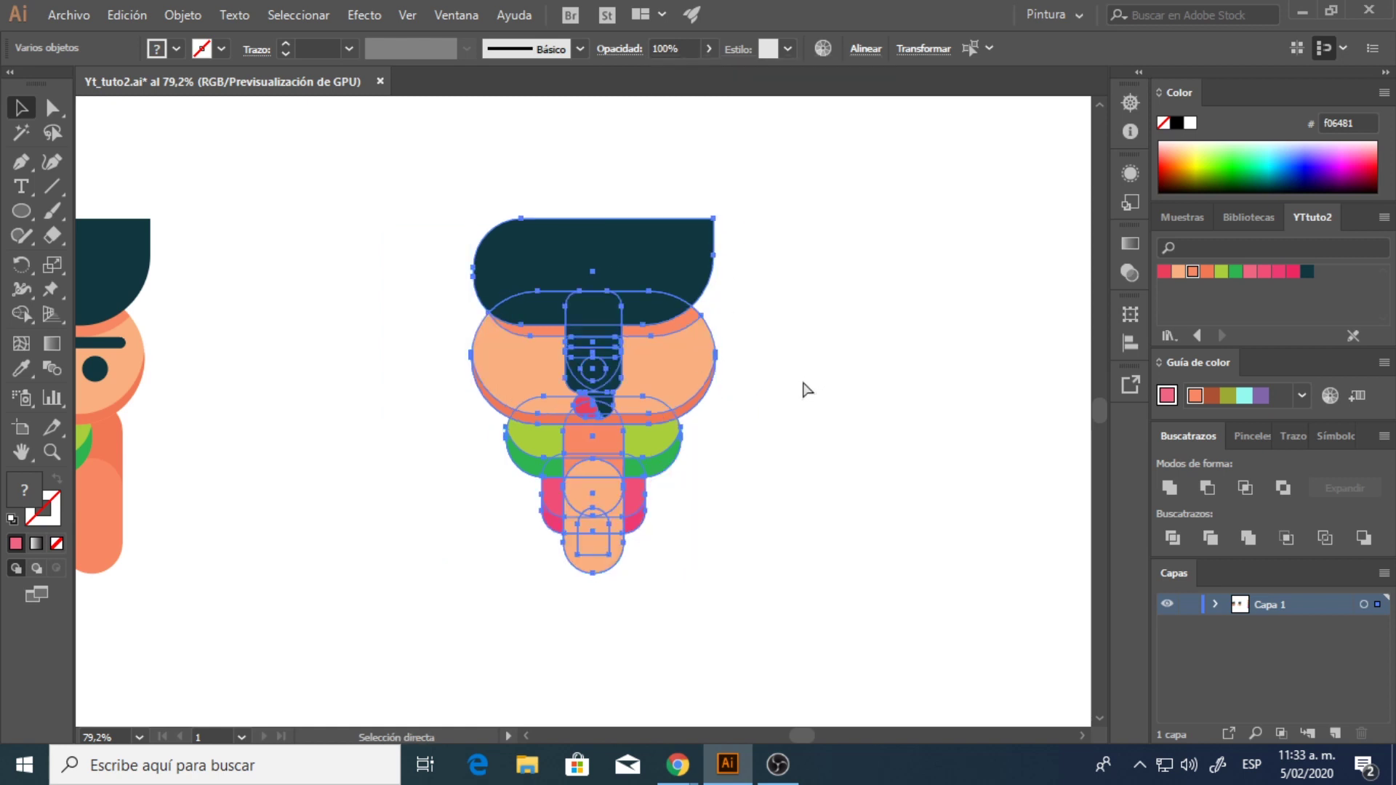
key(ctrl+z)
key(v)
- Group the two side hair pieces of the character copy
click(456, 360)
click(486, 351)
shift+click(729, 357)
right_click(733, 368)
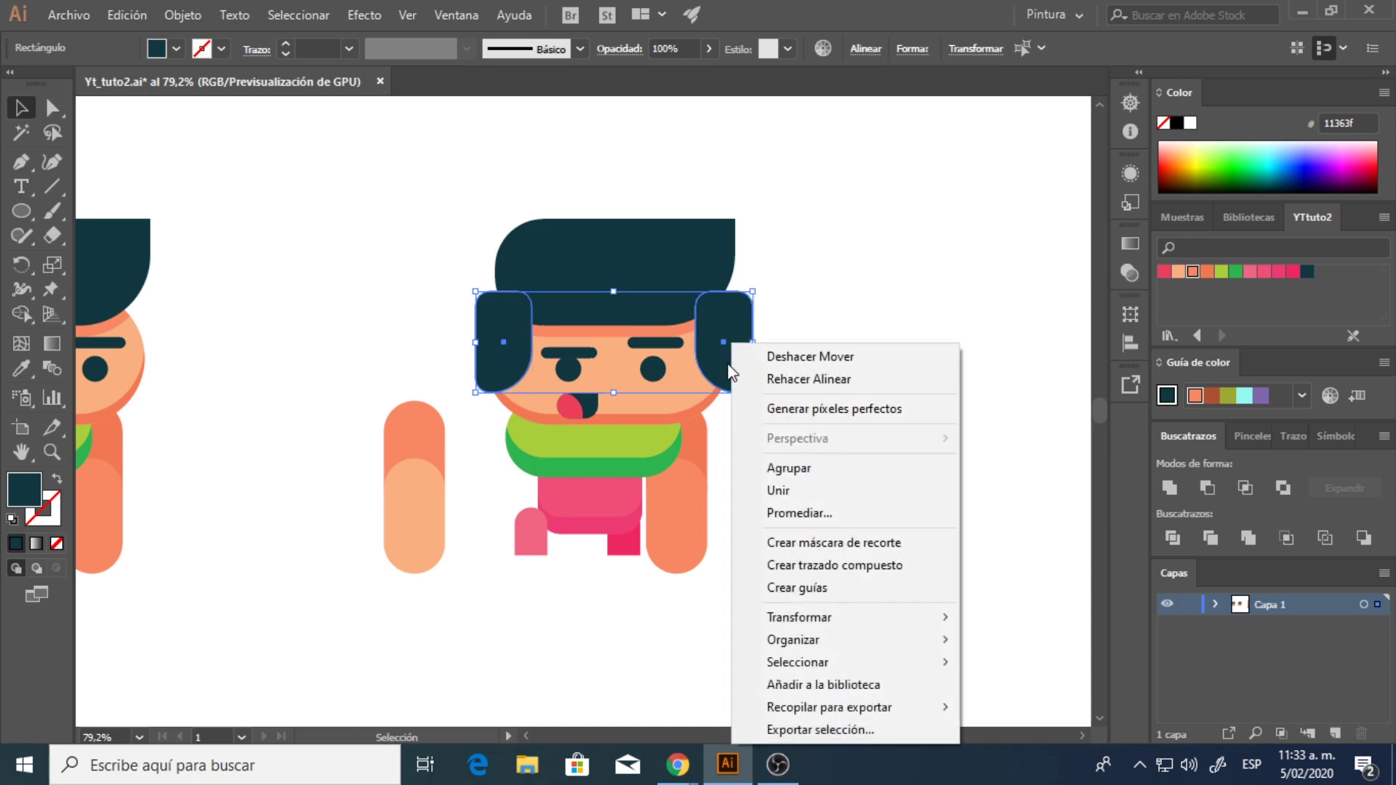
click(785, 468)
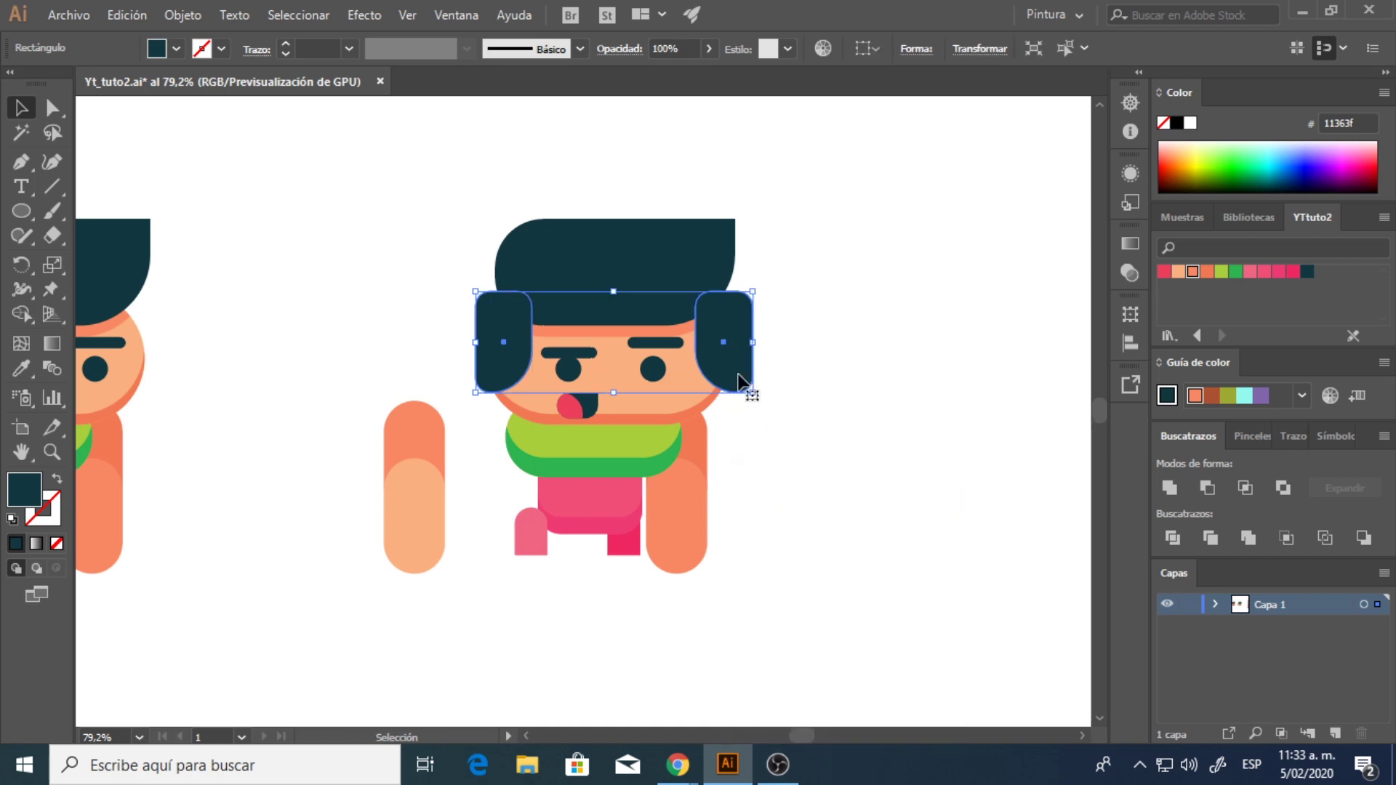
click(795, 414)
- Group the two pink legs of the character copy
click(531, 534)
shift+click(620, 549)
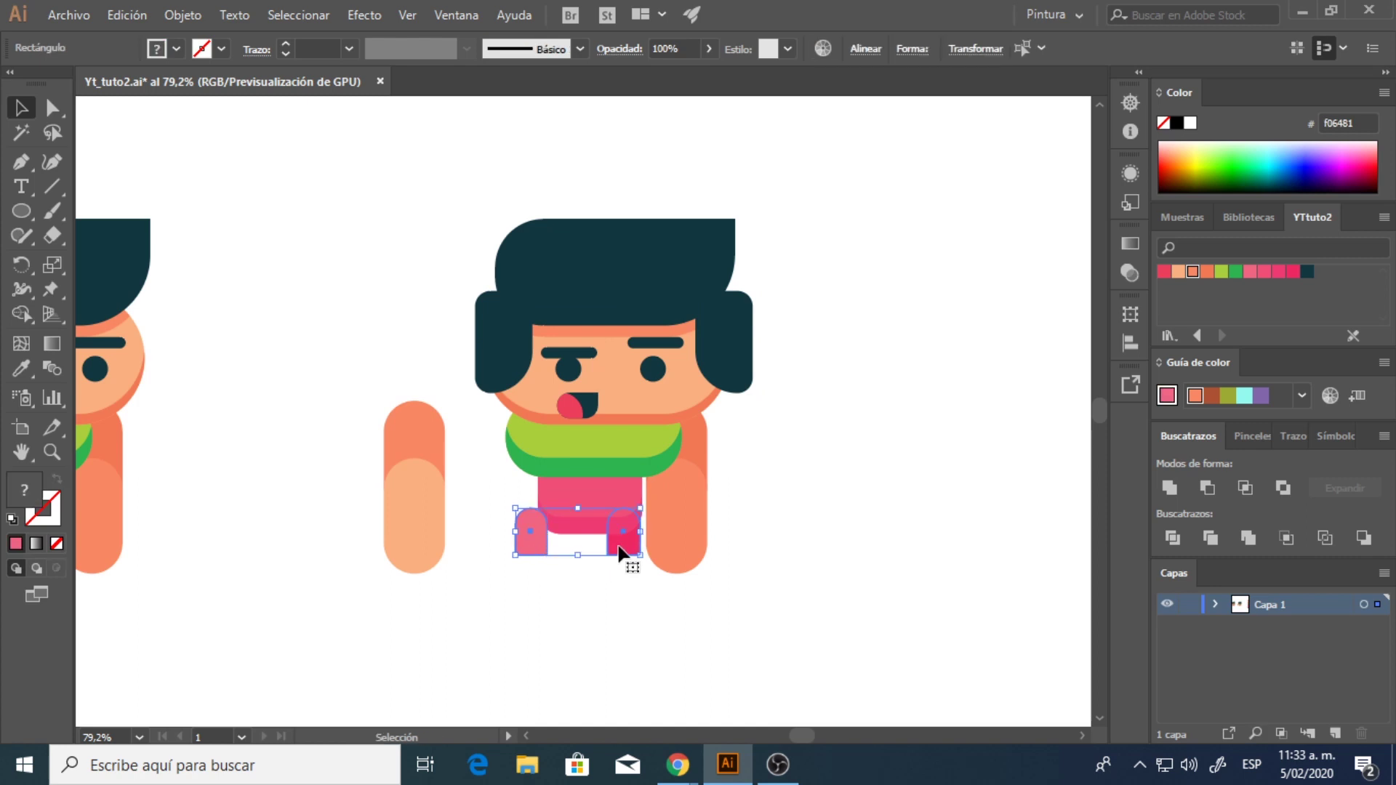
right_click(620, 550)
click(676, 270)
- Move the front arm back against the copy's body and group it with the other arm
click(436, 459)
drag(432, 444, 524, 441)
click(692, 487)
right_click(527, 492)
click(577, 312)
click(883, 391)
- Group both eyes and both eyebrows of the character copy
click(652, 371)
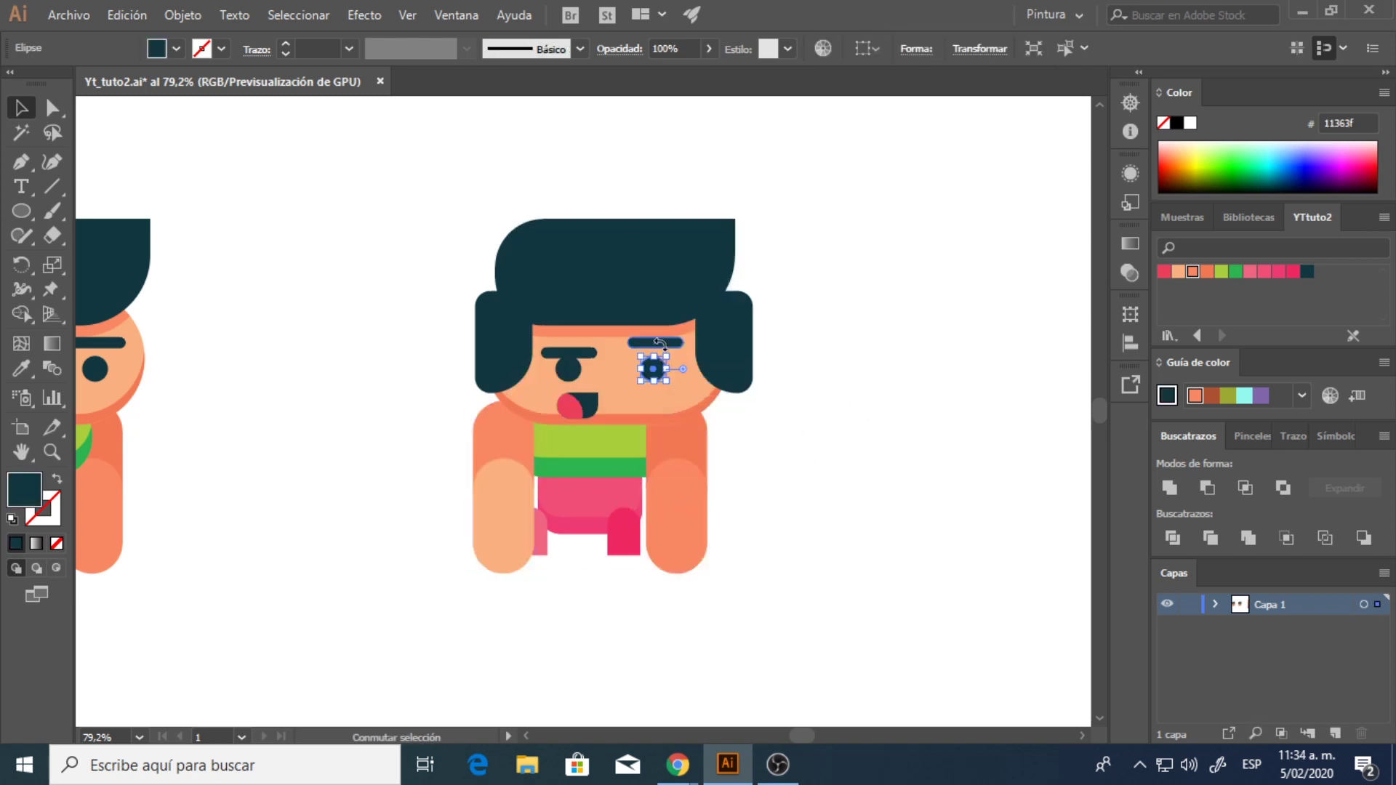
shift+click(666, 344)
shift+click(587, 355)
shift+click(571, 369)
right_click(570, 369)
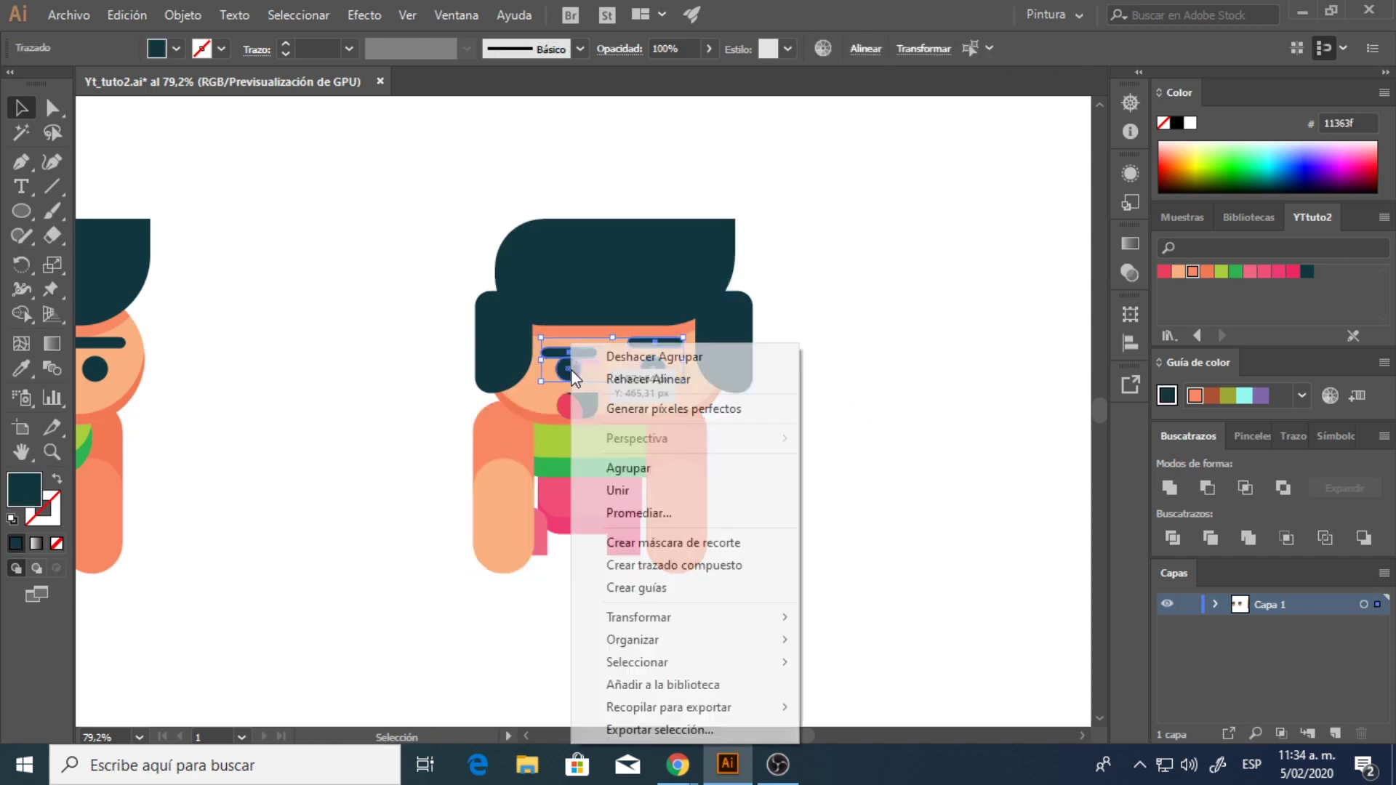
click(658, 470)
click(811, 249)
- Align all parts of the character copy to a common horizontal centre
drag(747, 276, 405, 582)
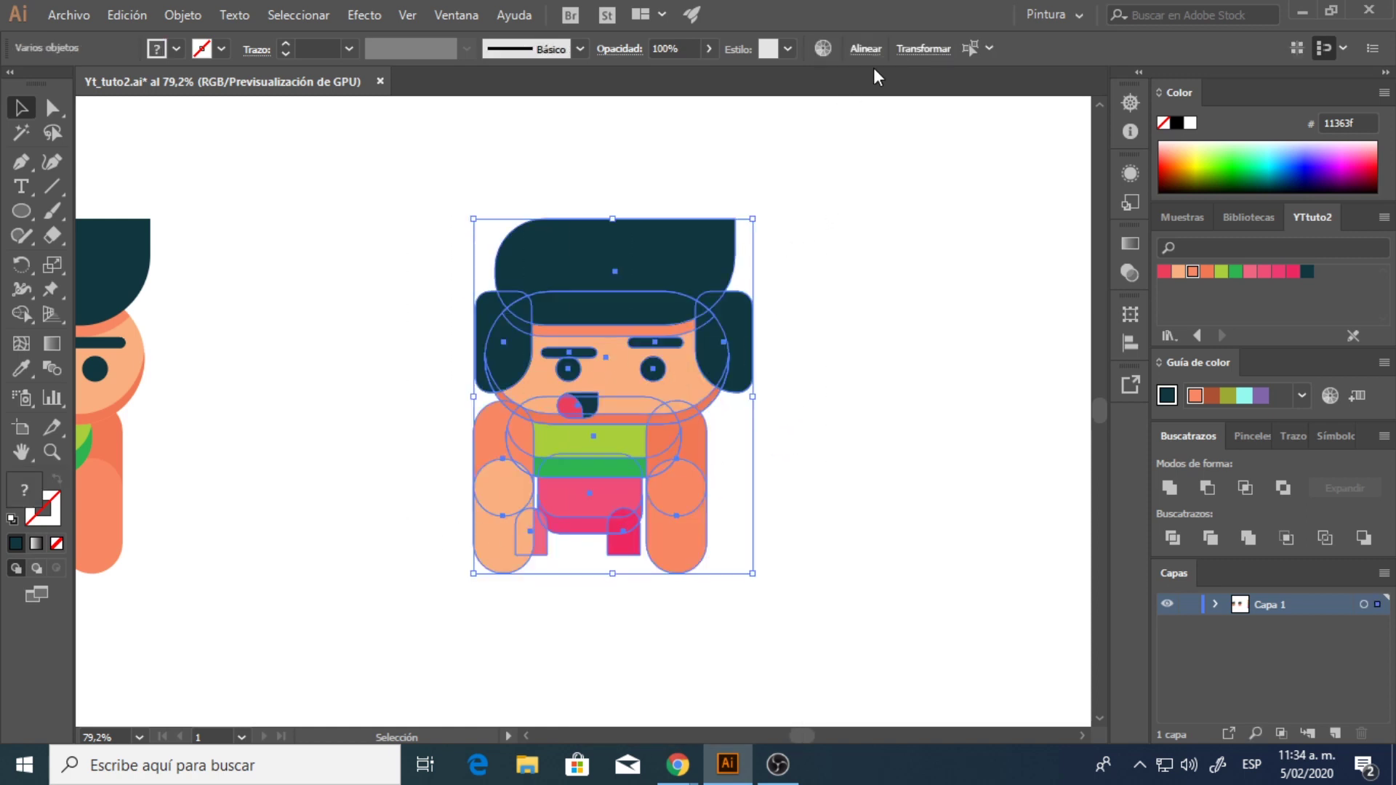
click(865, 50)
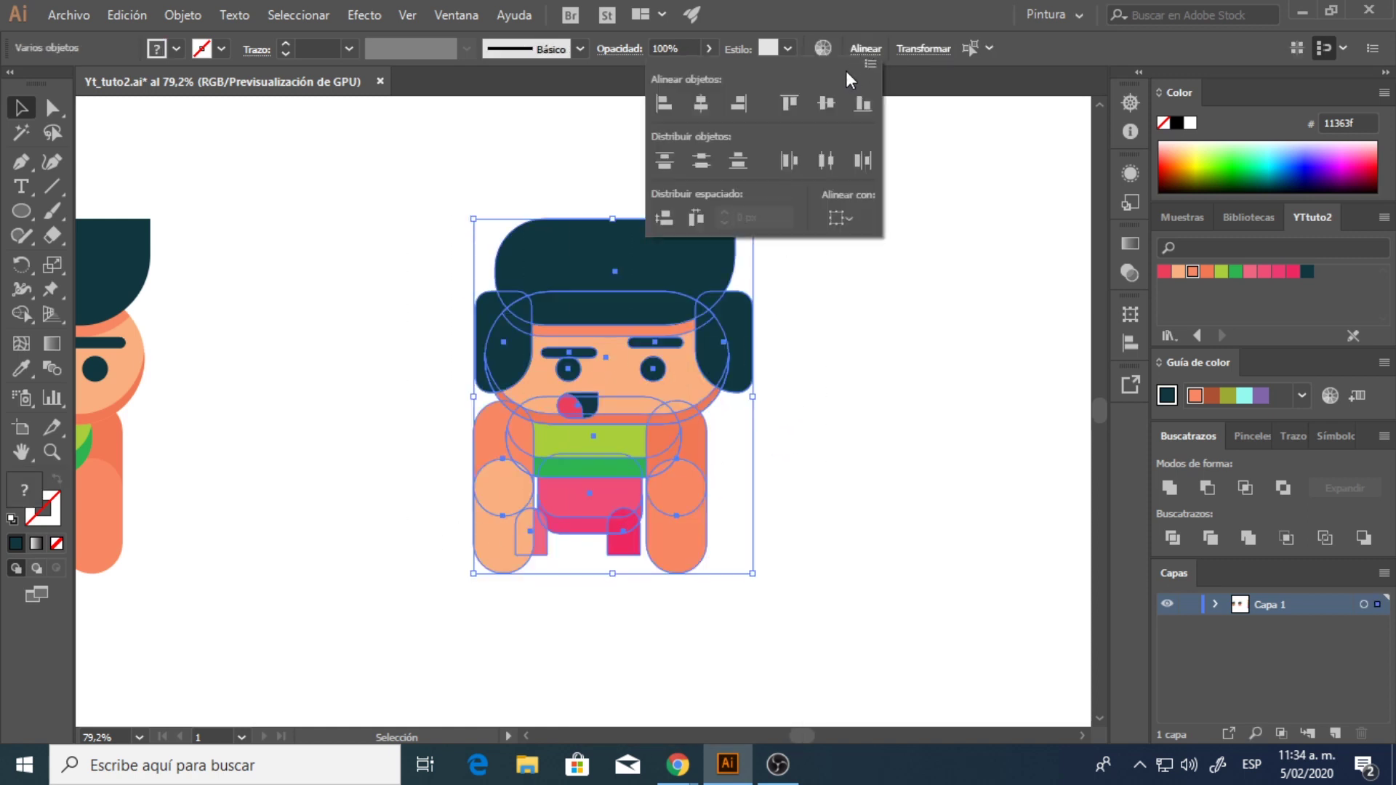
click(704, 110)
click(891, 543)
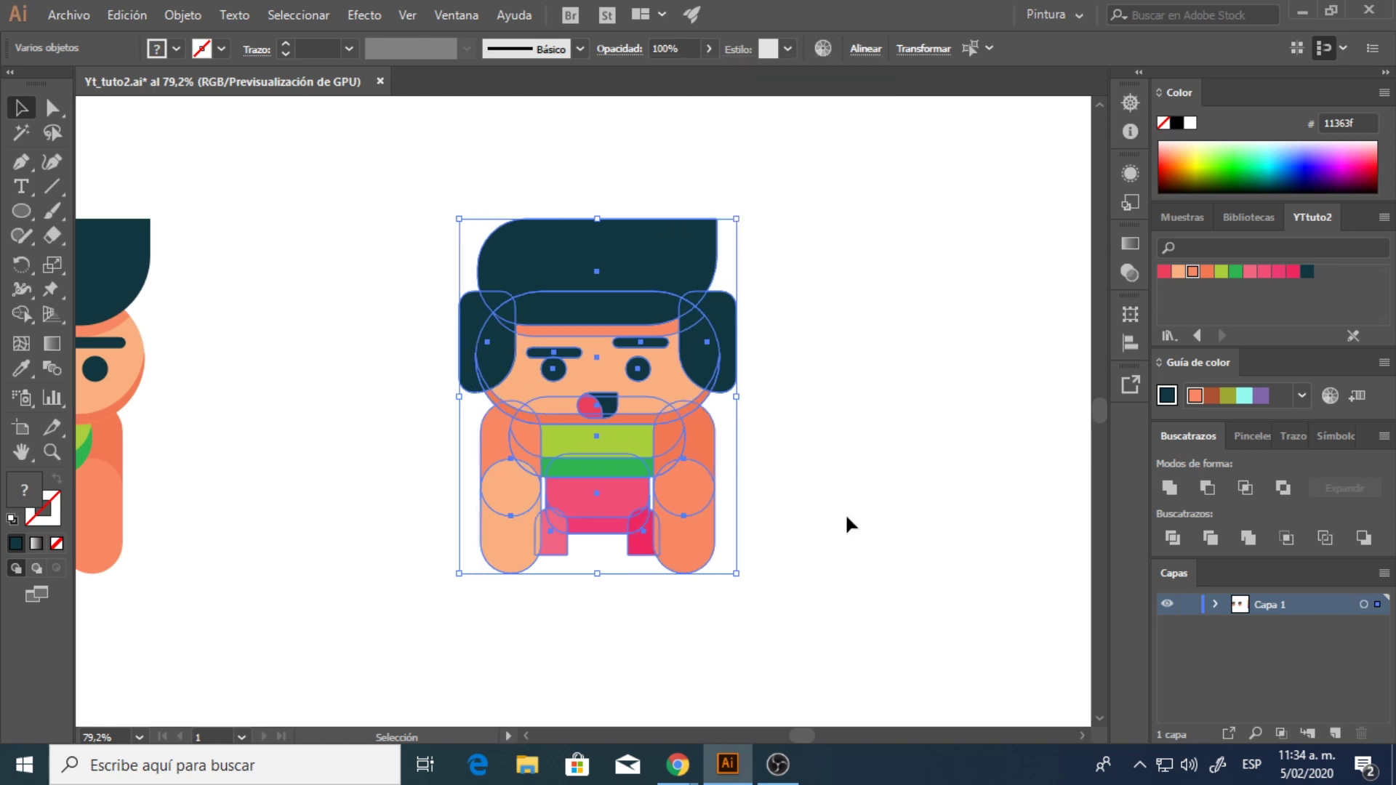
click(838, 476)
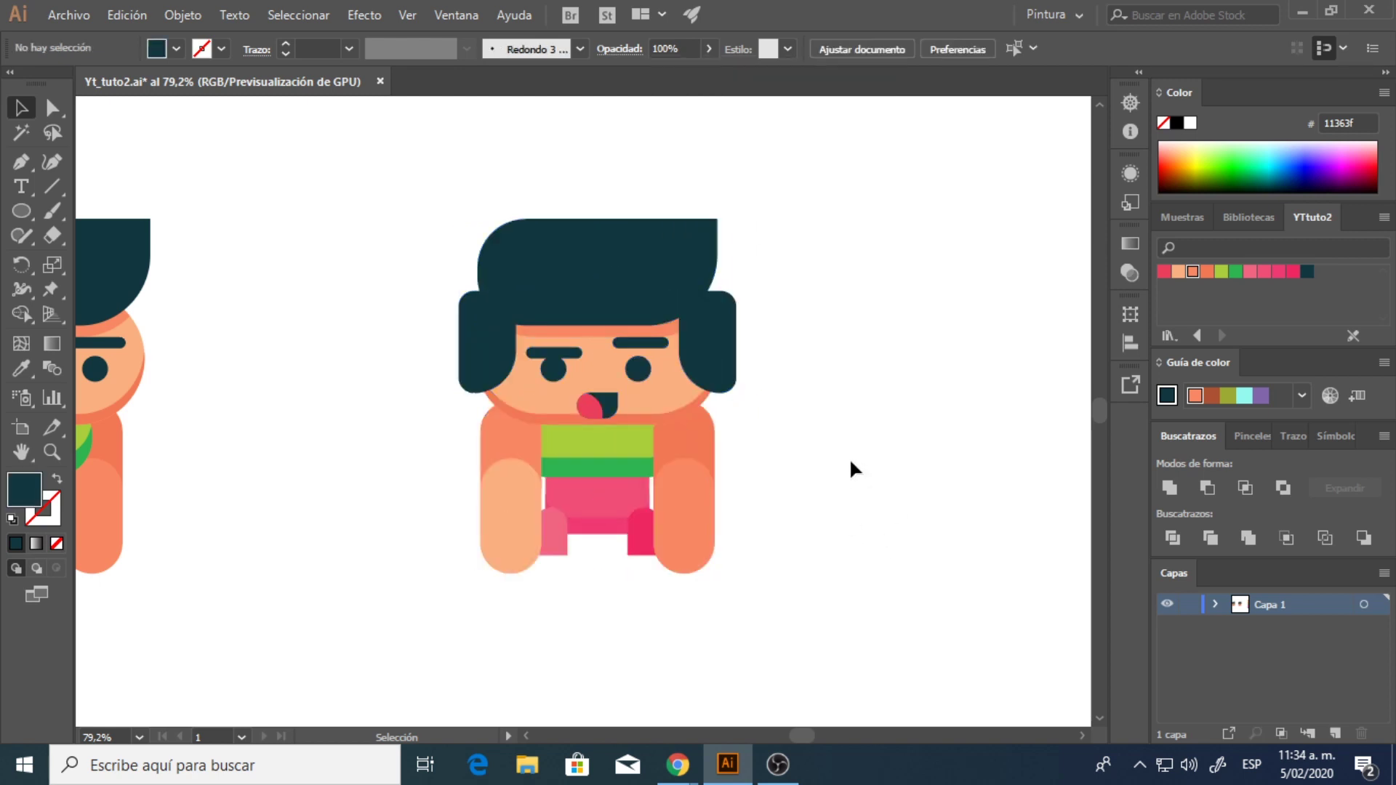
- Nudge the mouth of the character copy to the left until it sits below the left eye
click(598, 405)
key(Left)
key(Left)
key(Left)
key(Left)
key(Left)
key(Left)
key(Left)
key(Left)
key(Left)
key(Left)
key(Left)
key(Left)
key(Left)
key(Left)
key(Left)
key(Left)
key(Left)
key(Left)
key(Left)
key(Left)
key(Left)
key(Left)
key(Left)
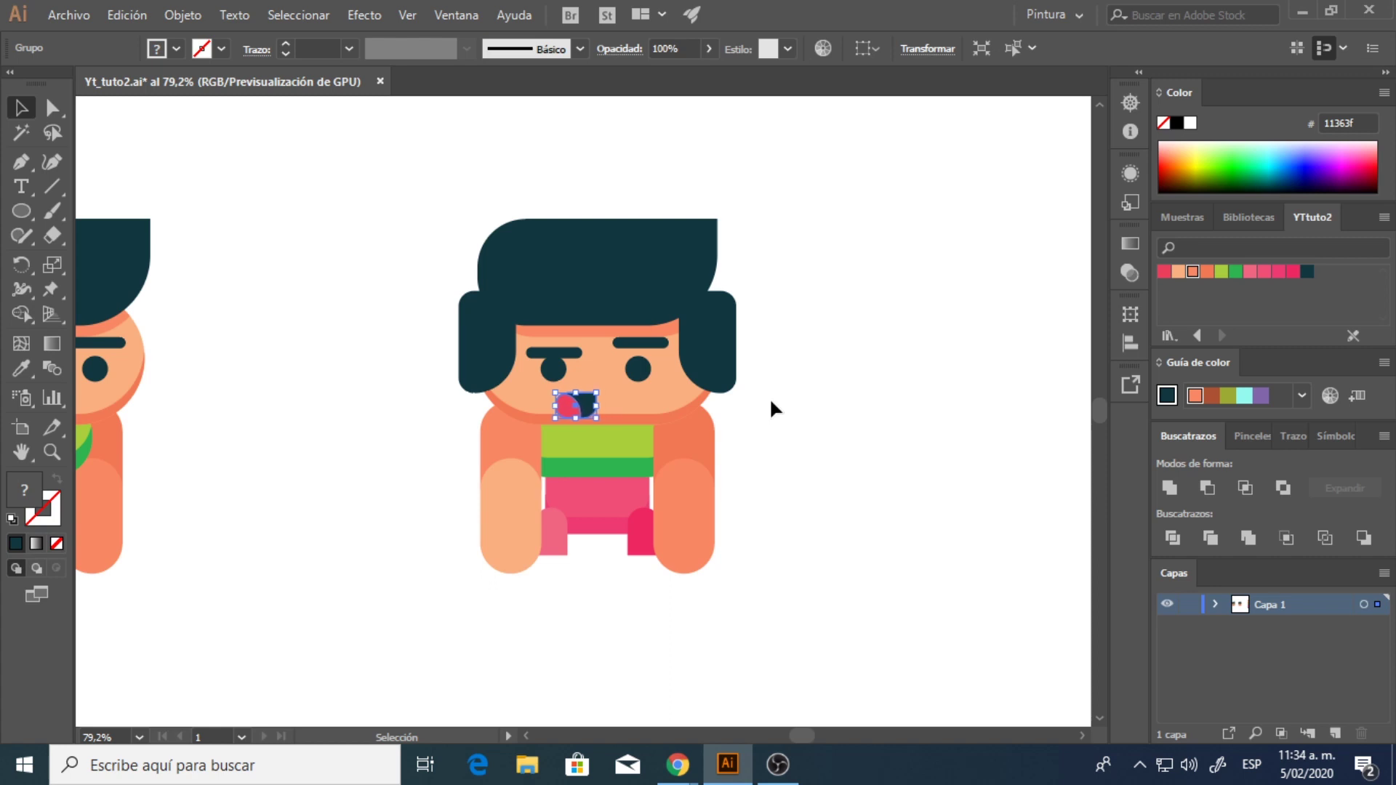
click(770, 397)
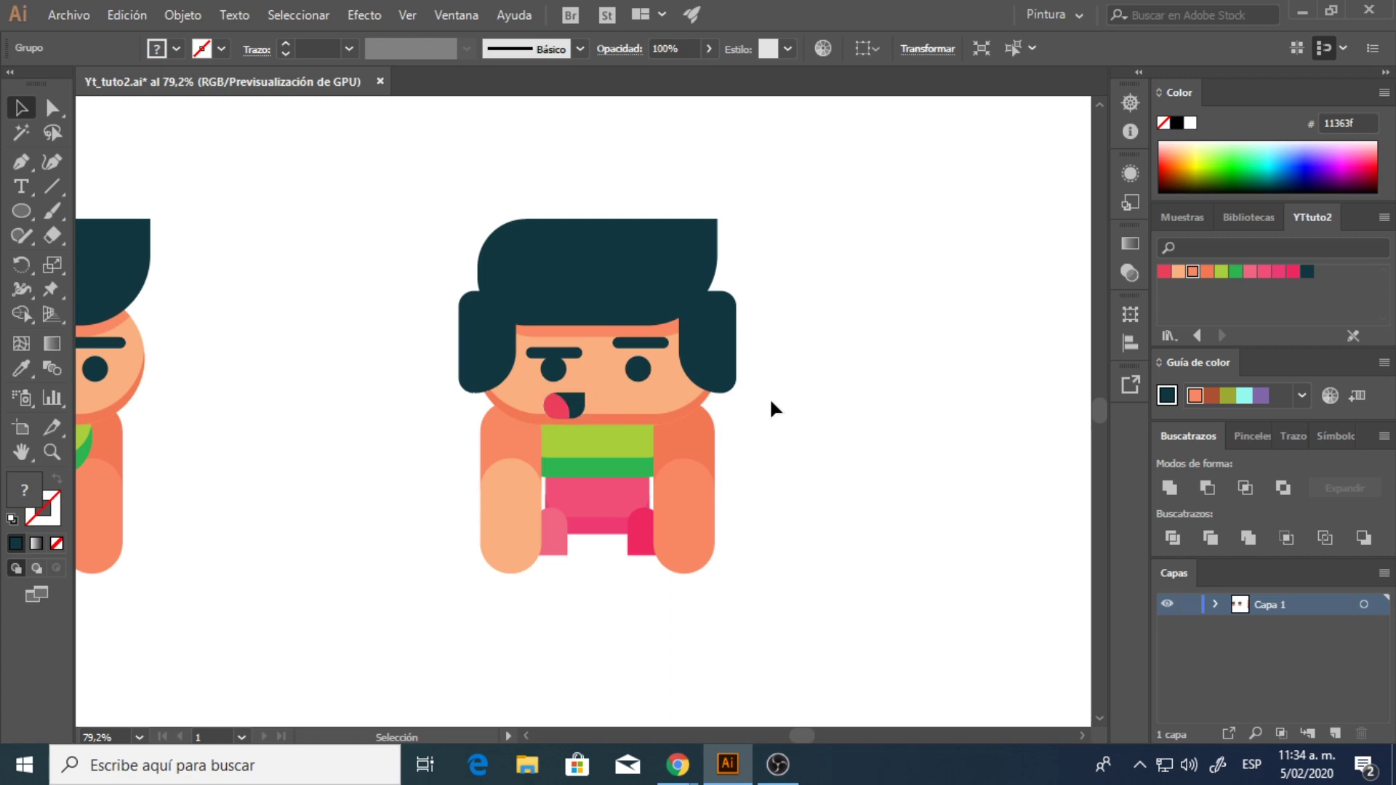
- Ungroup the two side hair pieces of the character copy
right_click(731, 366)
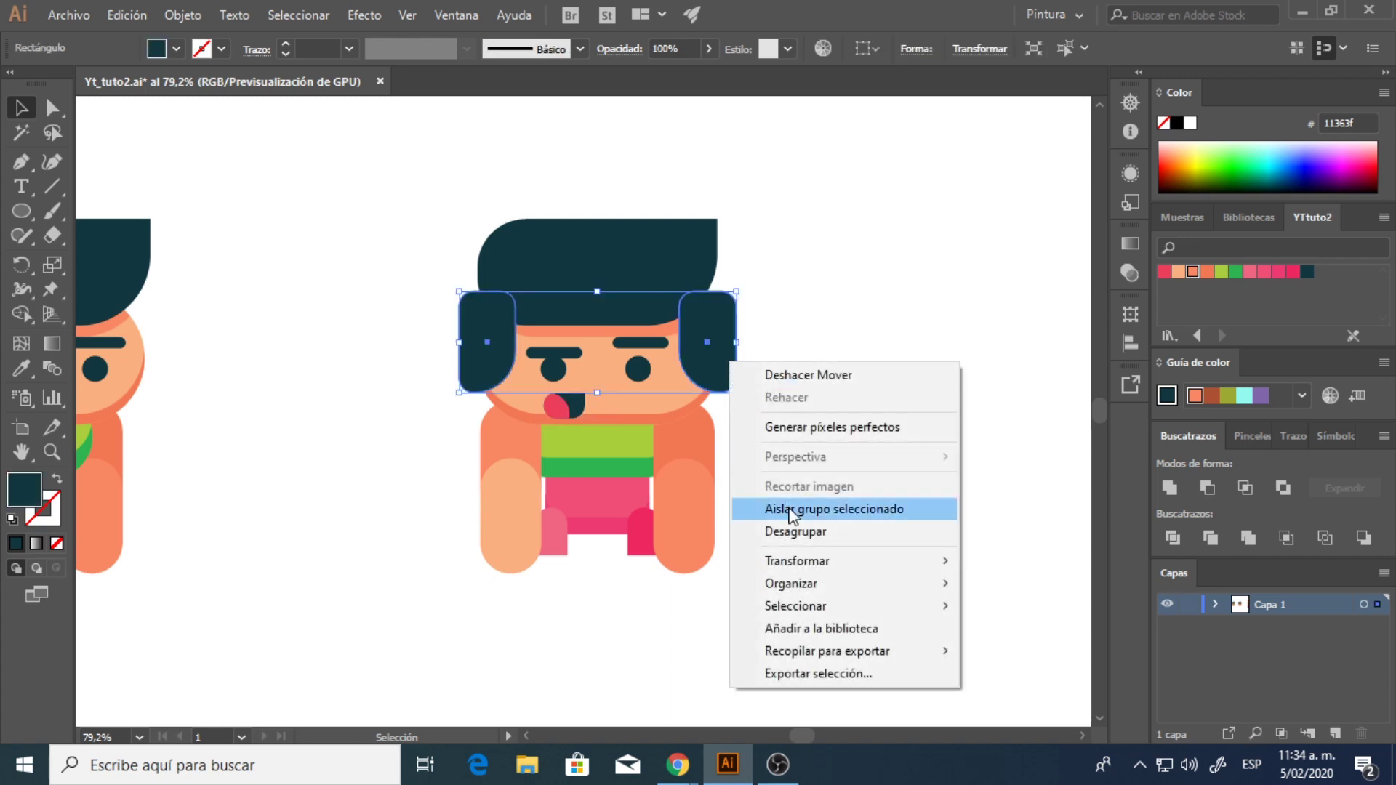
click(796, 532)
click(821, 281)
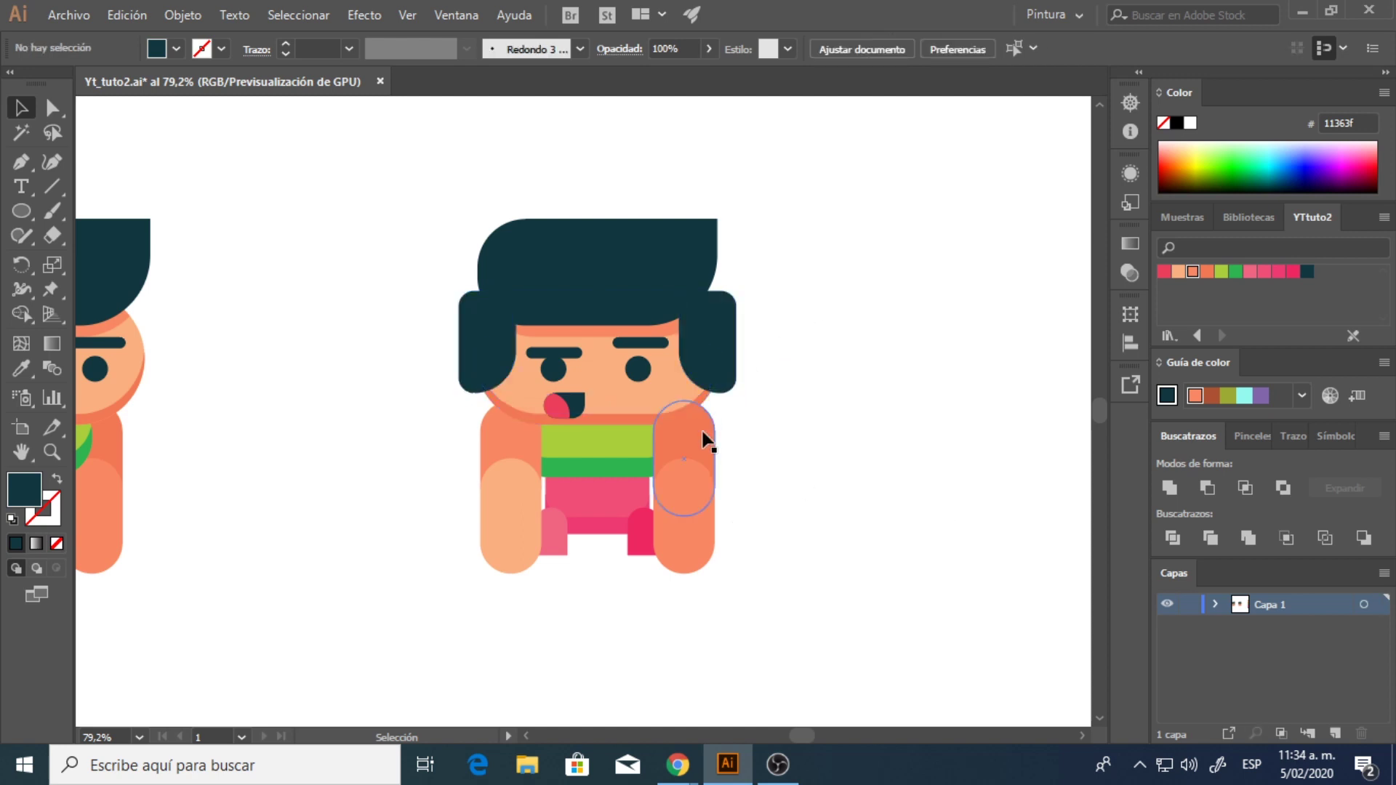
- Bring the green shirt of the character copy to the front of all other parts
right_click(592, 452)
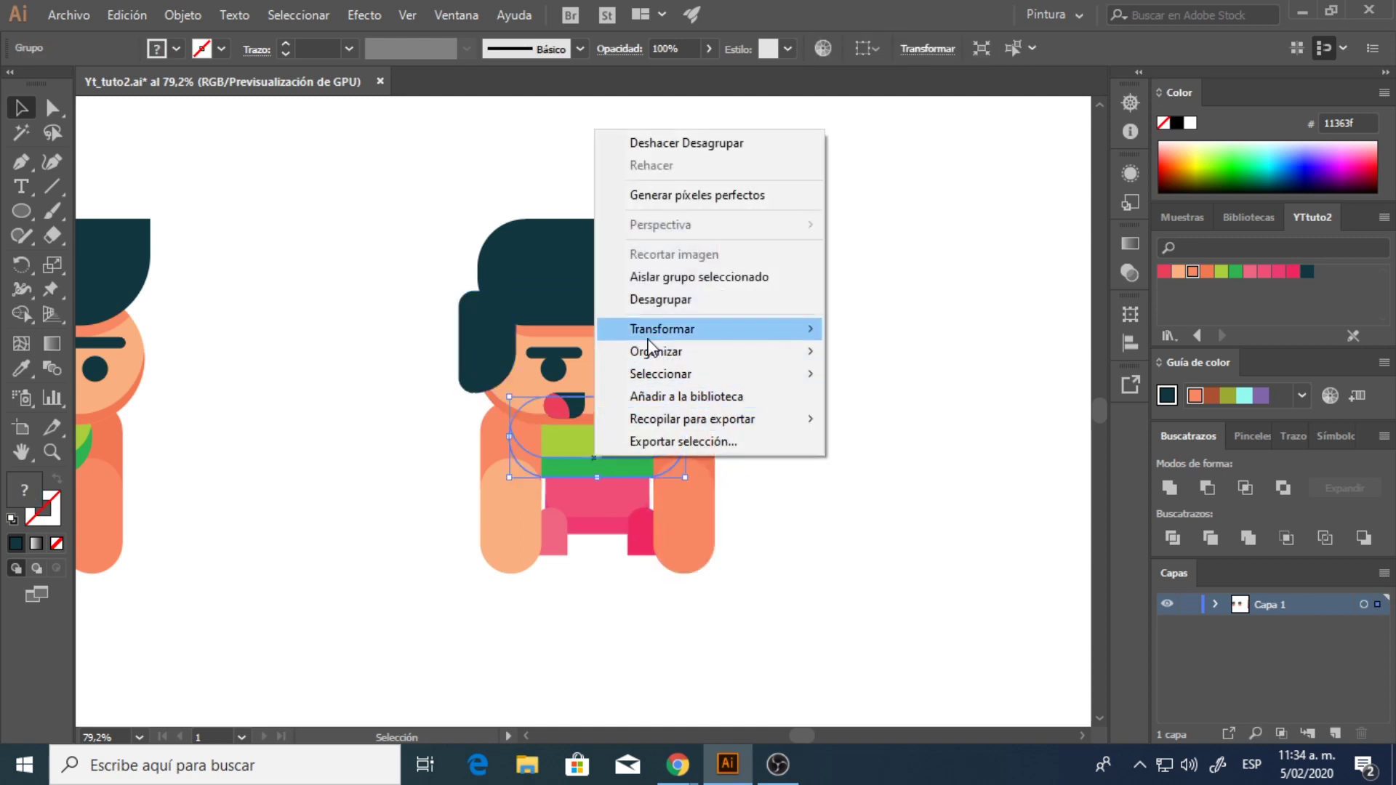
click(861, 354)
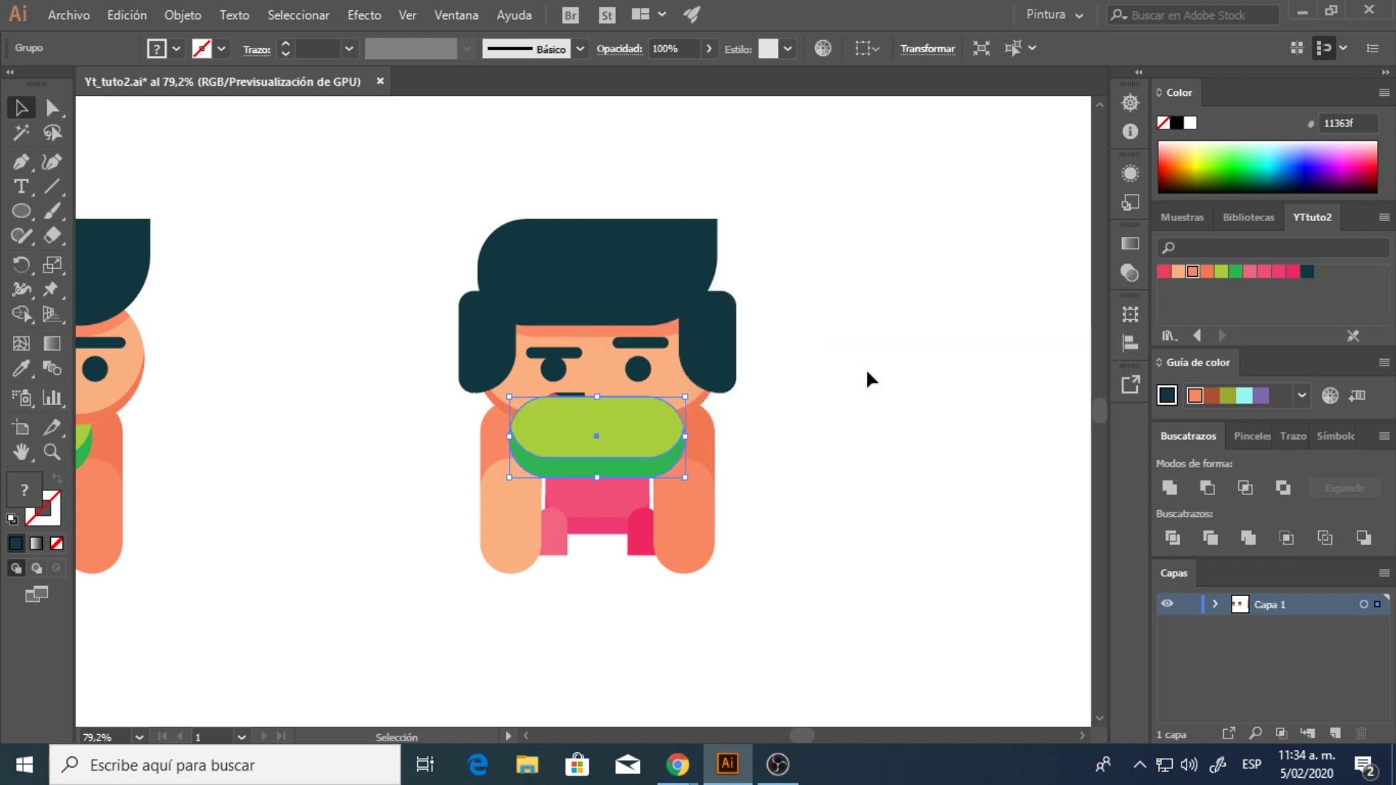
click(866, 372)
- Bring all head pieces of the character copy, including hair, face, eyes and mouth, in front of the green shirt
drag(820, 178, 429, 392)
right_click(608, 384)
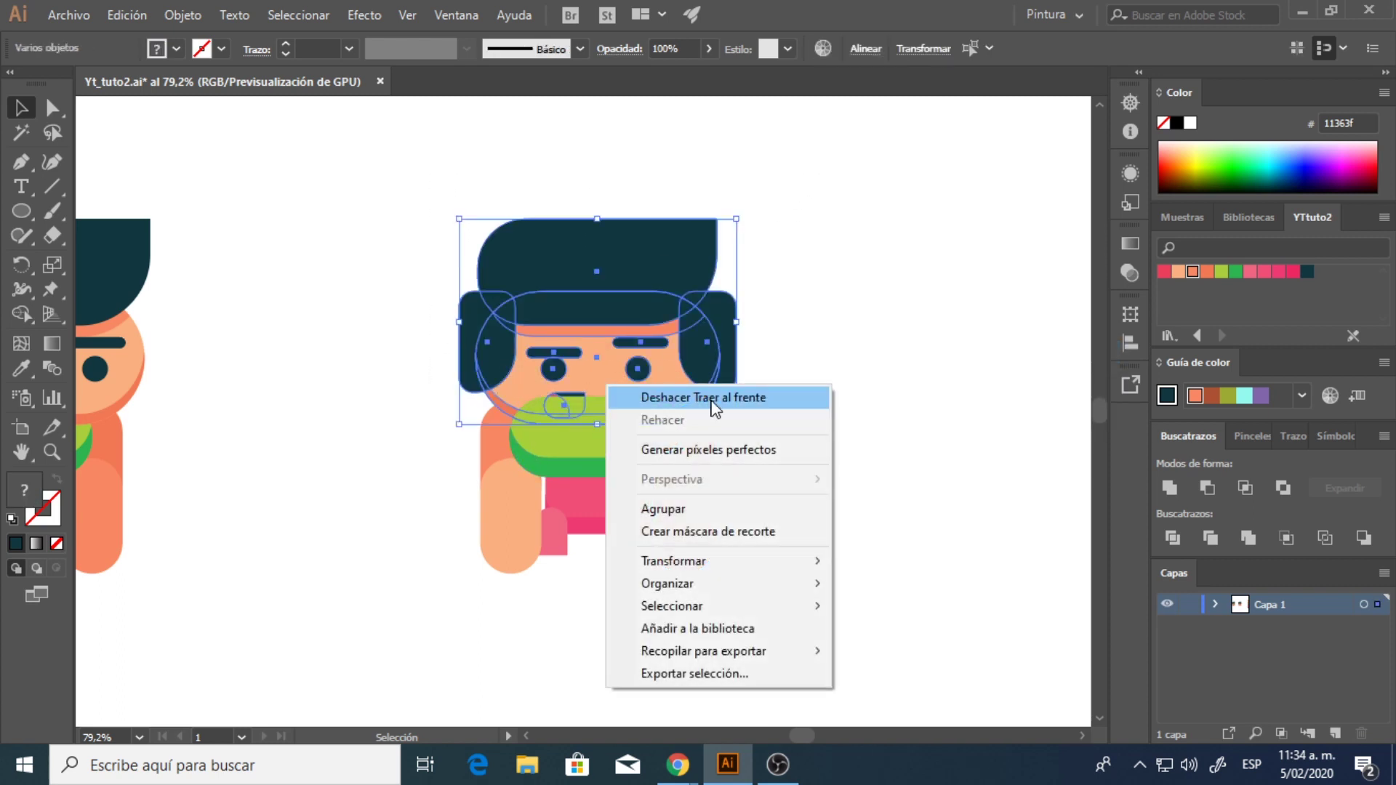
mouse_move(696, 583)
click(876, 582)
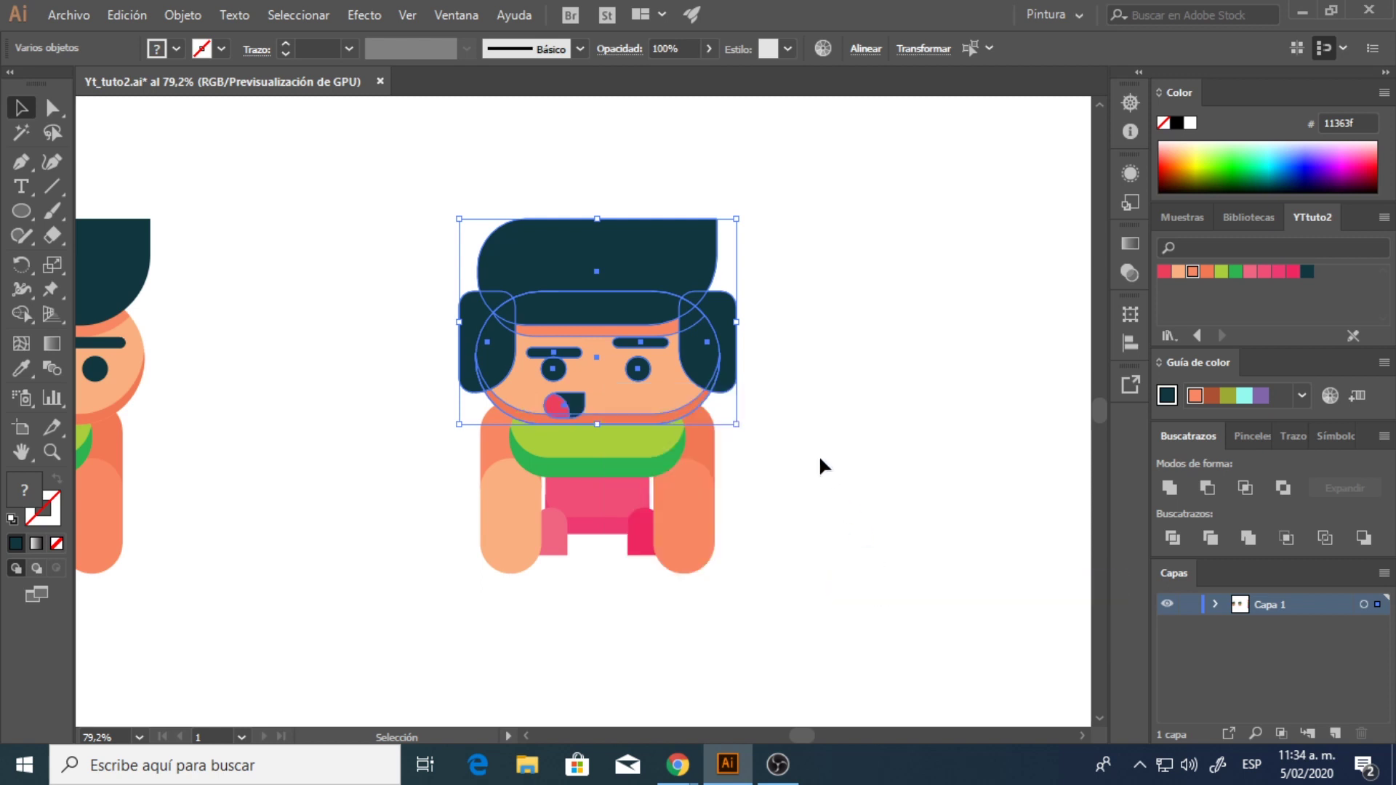
click(819, 465)
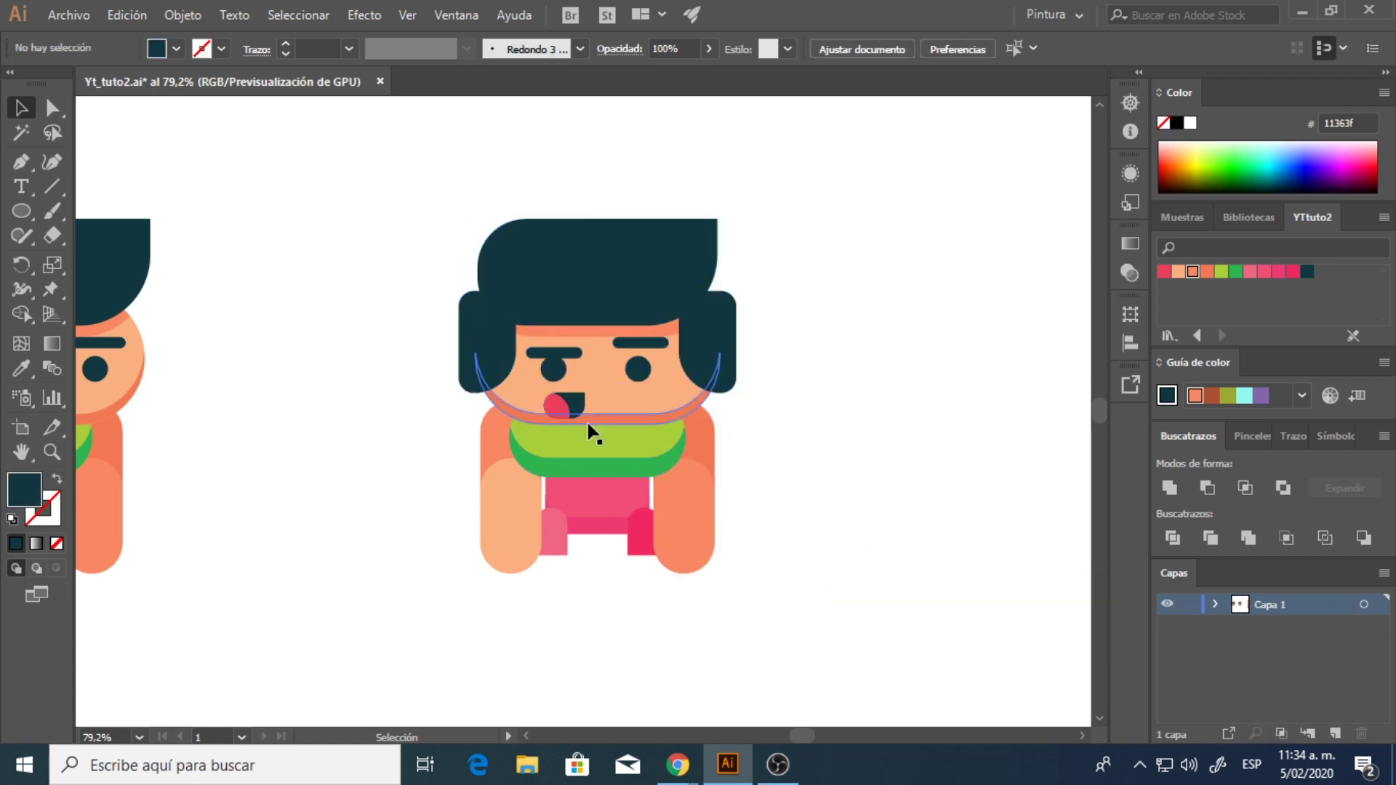
- Fill both legs of the character copy with the light pink swatch f06481
click(598, 547)
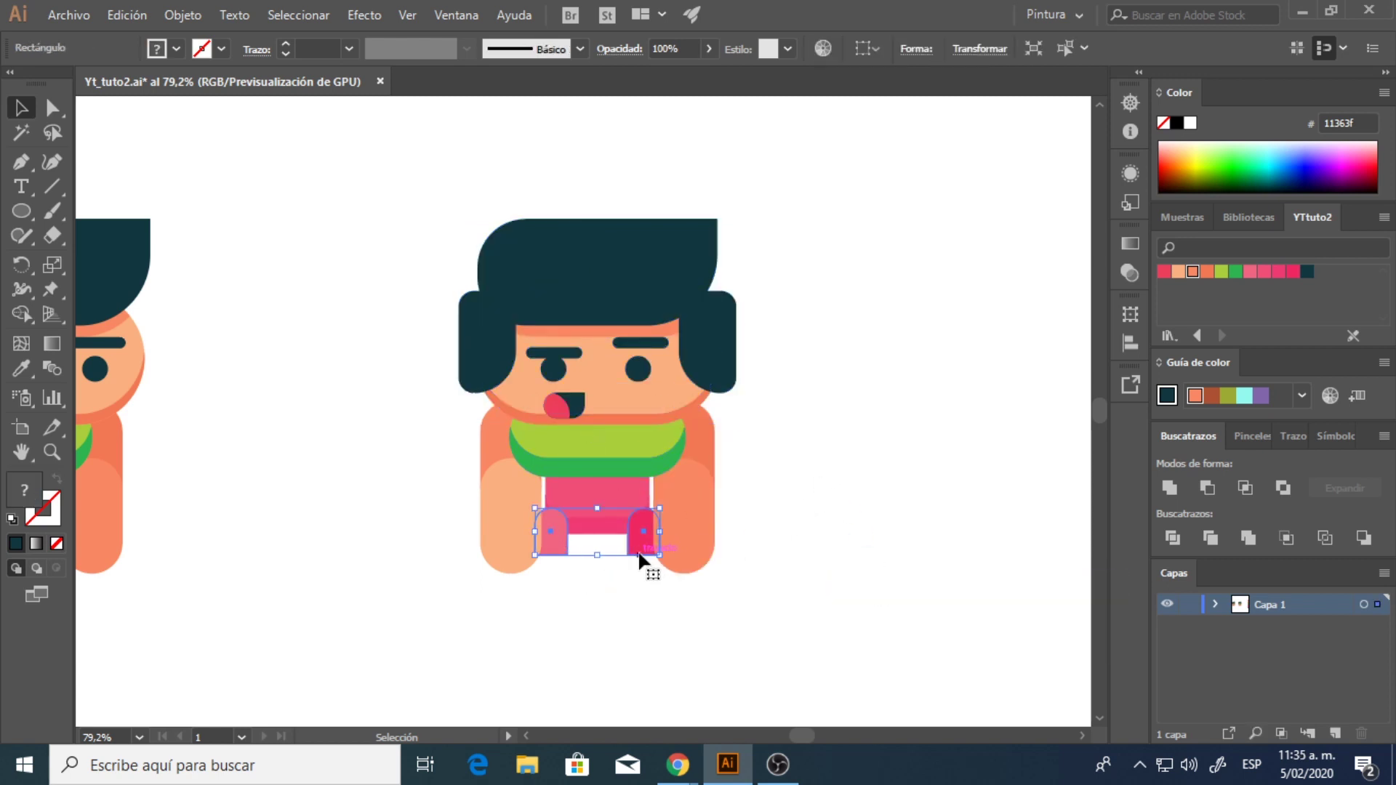
click(1255, 277)
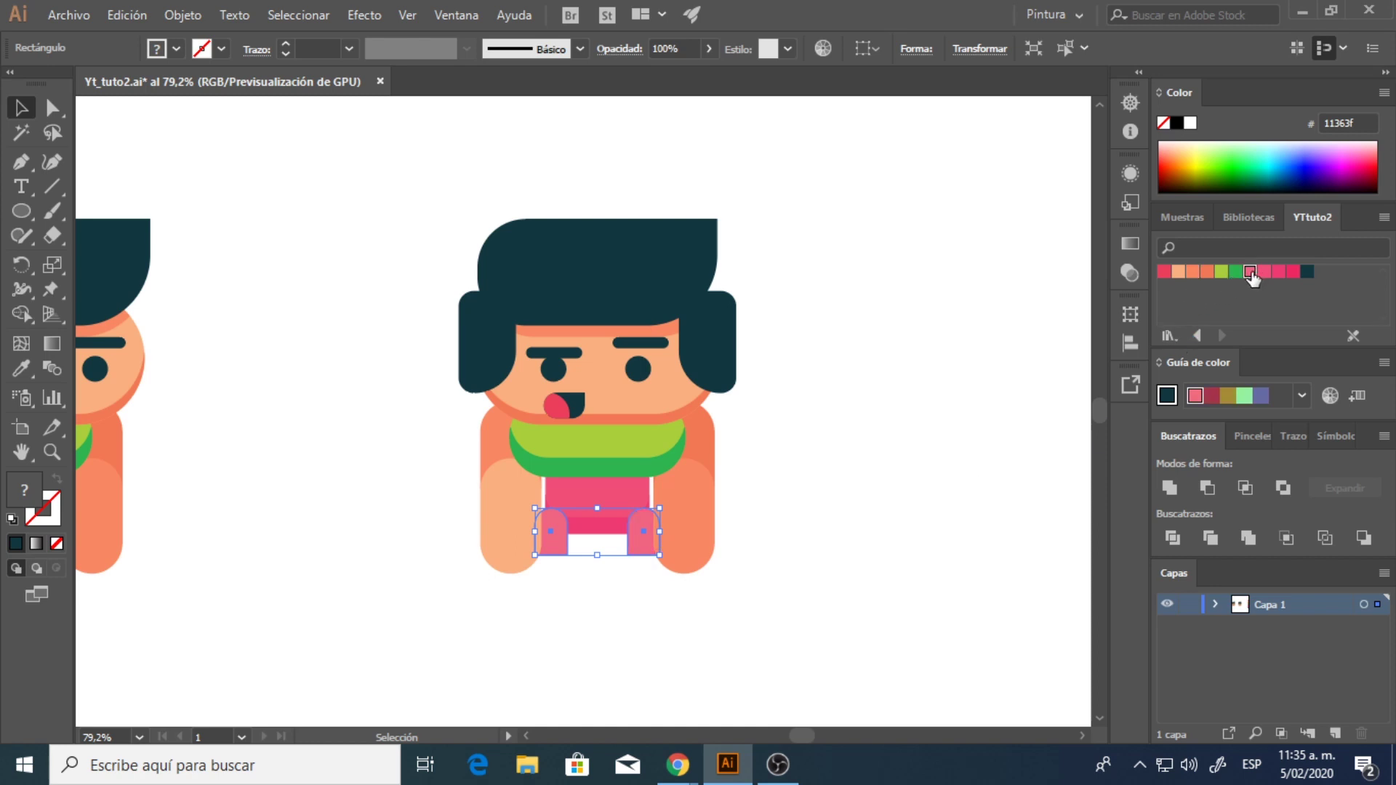
click(809, 468)
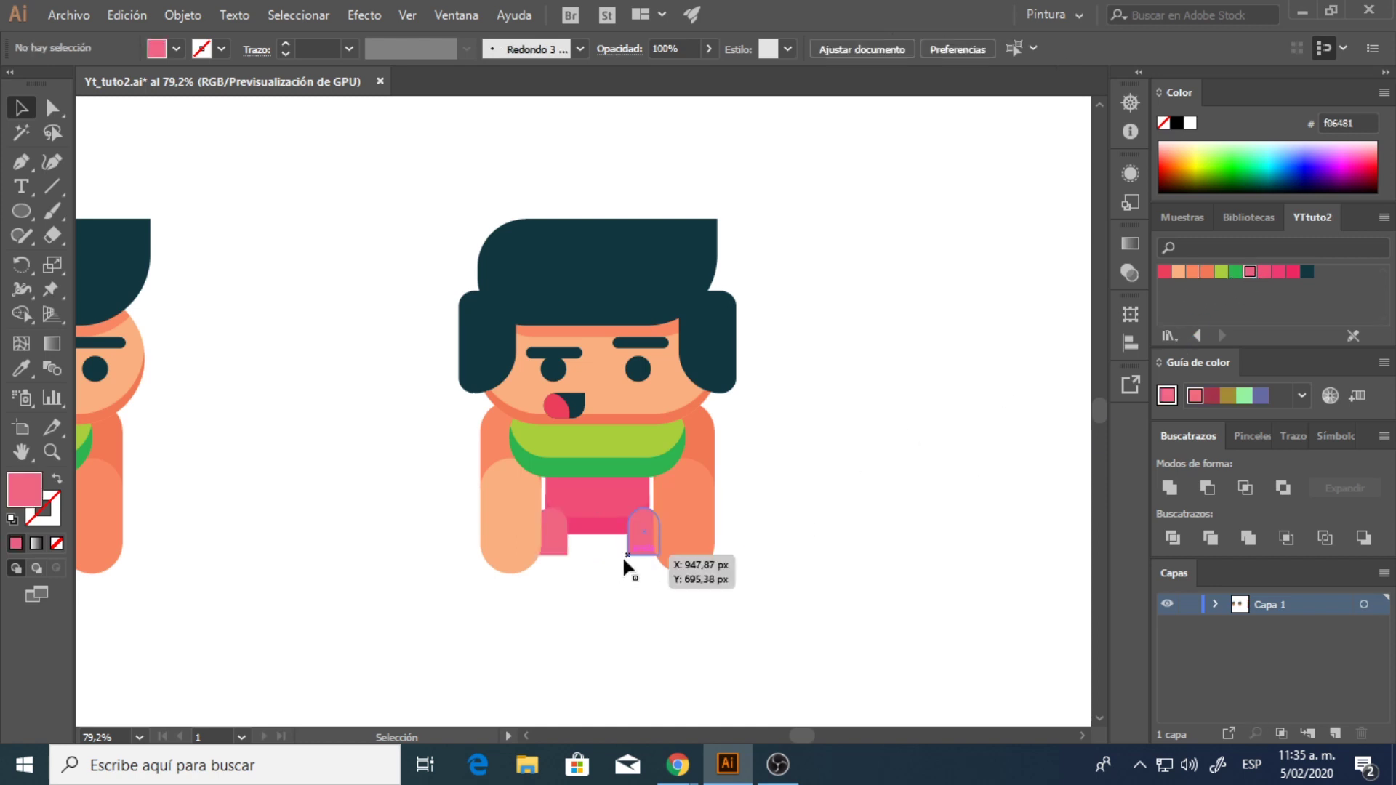
- Ungroup the two arms of the character copy
right_click(705, 491)
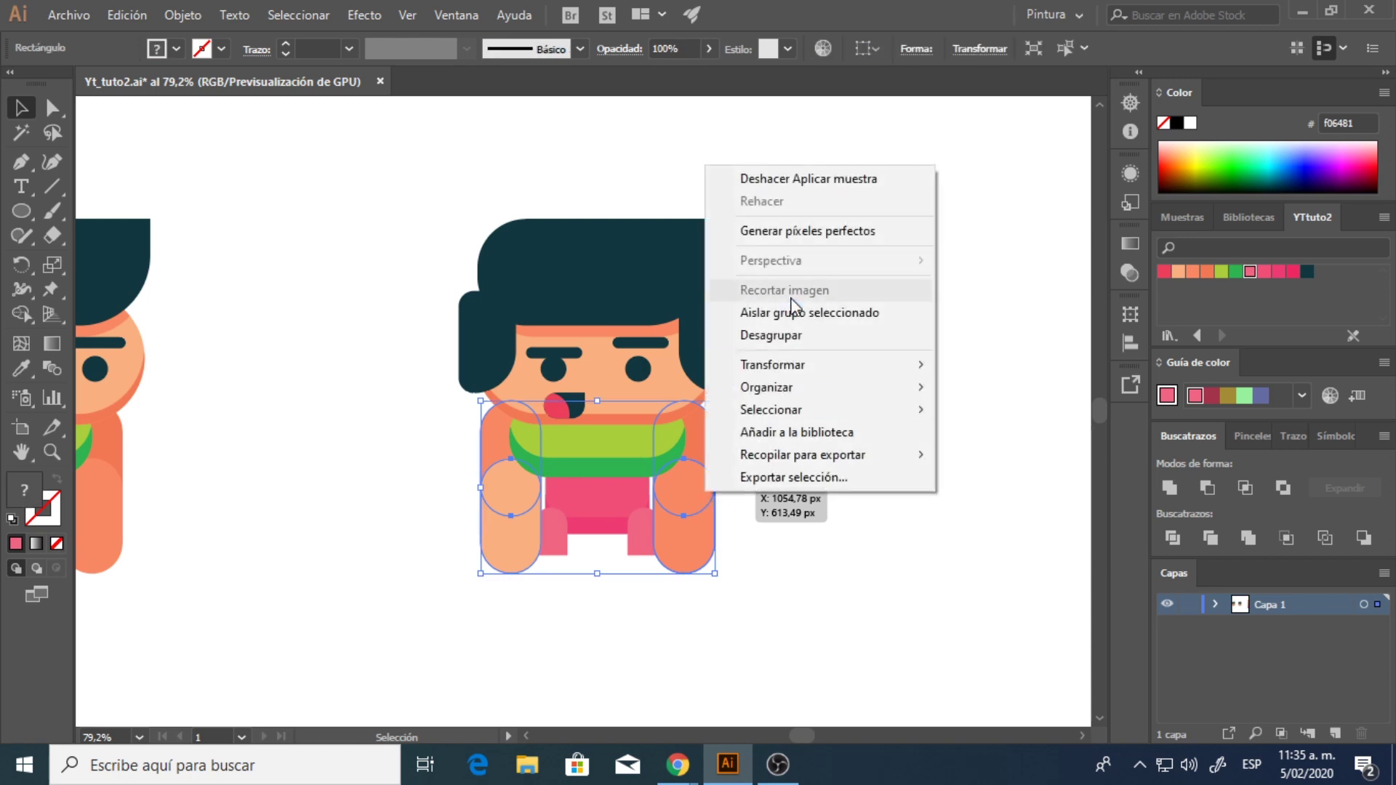
click(771, 336)
click(790, 618)
- Recolour the right-hand arm inside its group, filling the lower part with f9af7f and the upper part with f88862
click(690, 553)
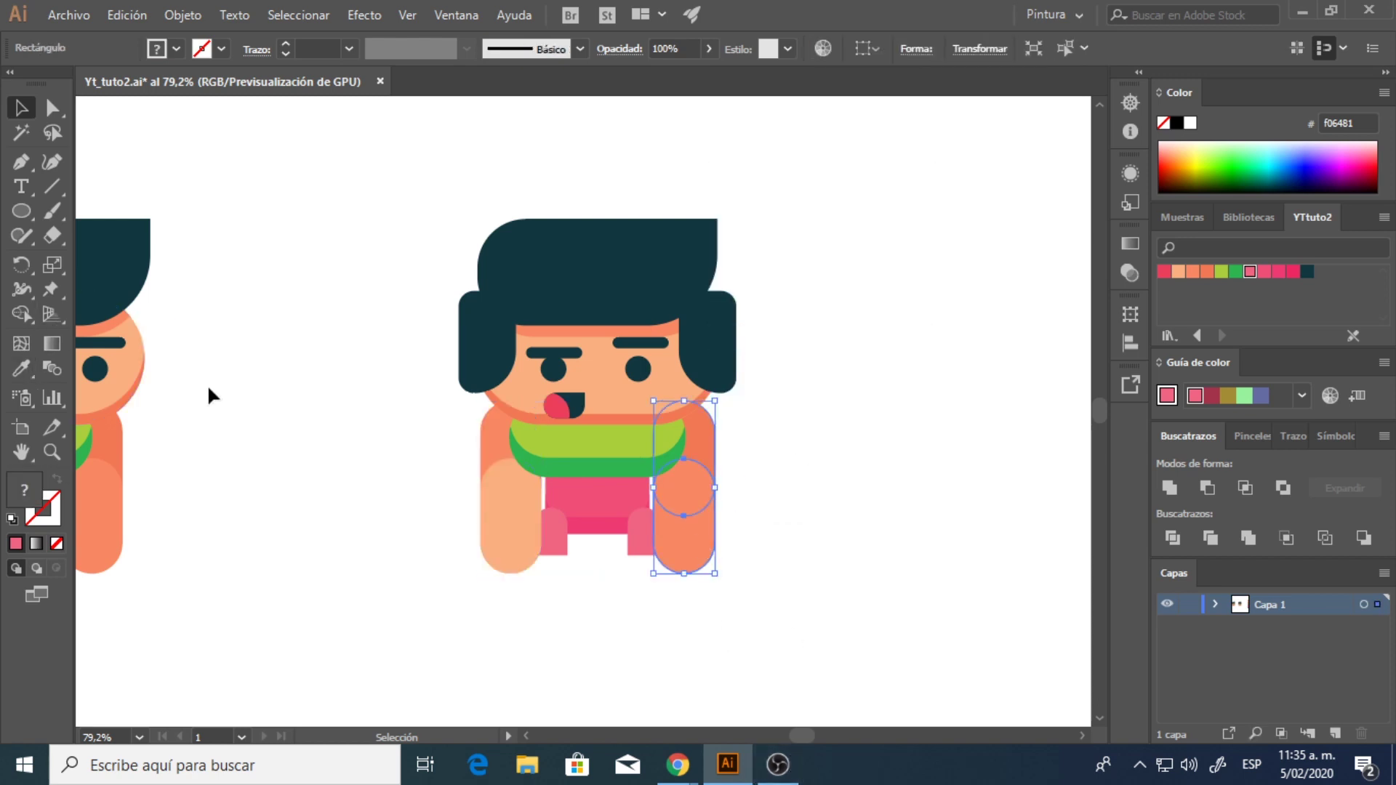
double_click(684, 489)
click(1176, 273)
click(684, 516)
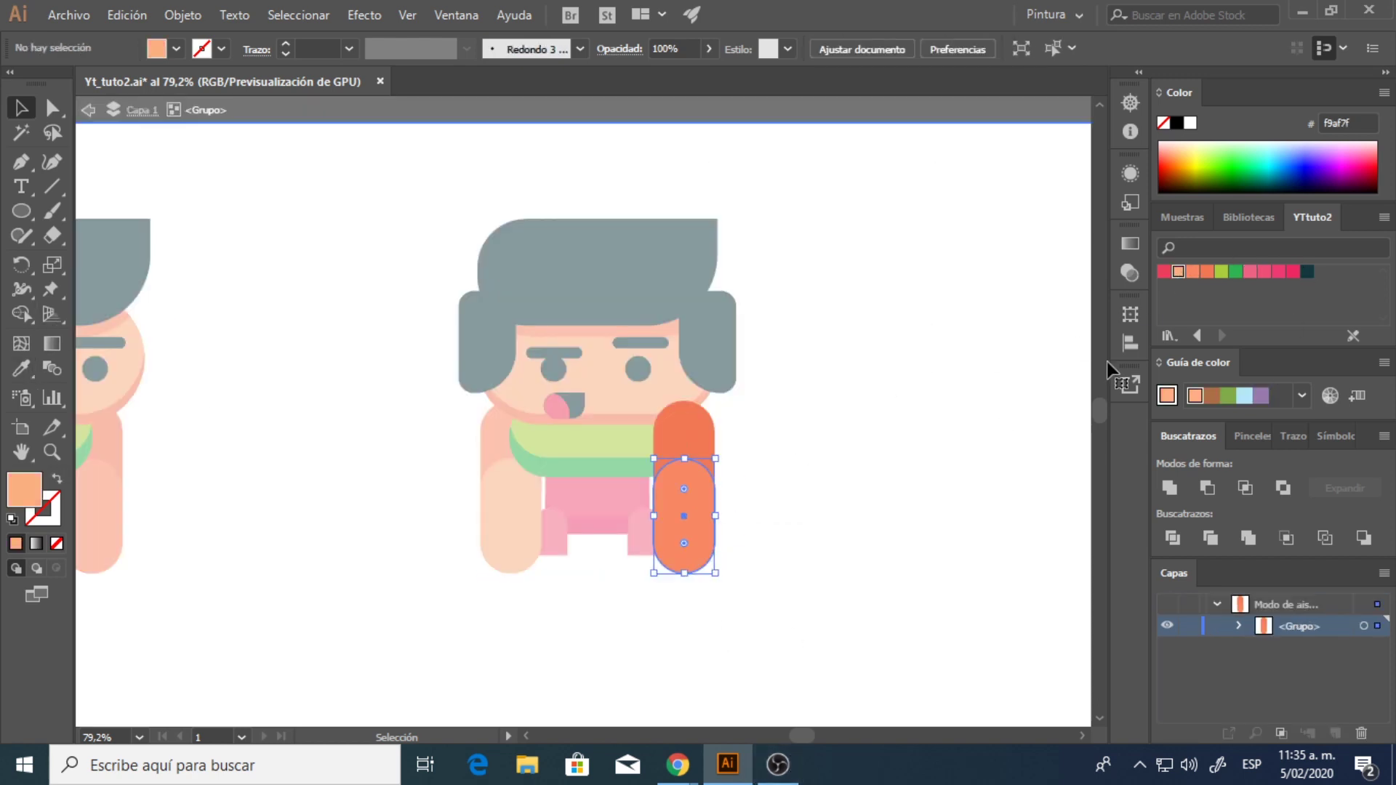
click(1179, 271)
click(705, 418)
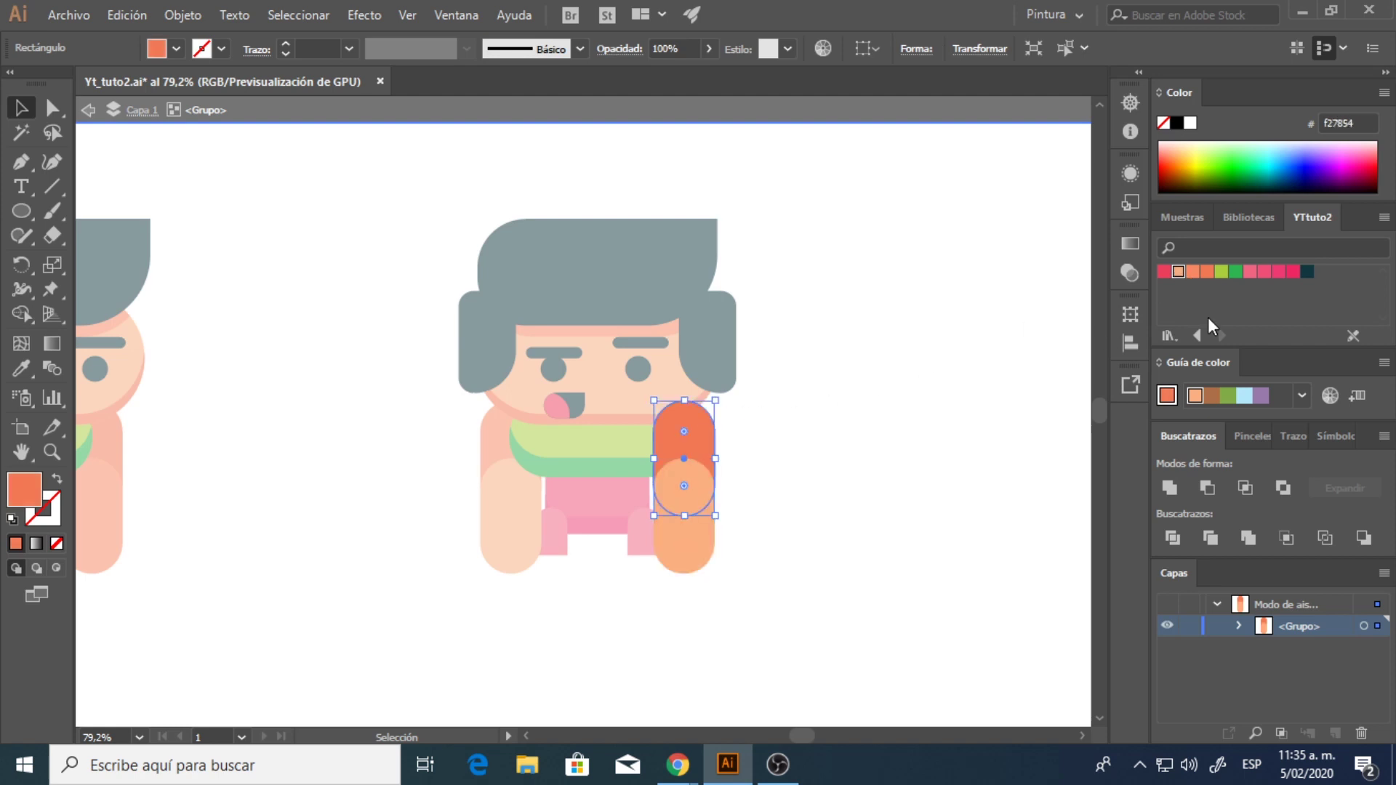
click(1193, 272)
click(905, 387)
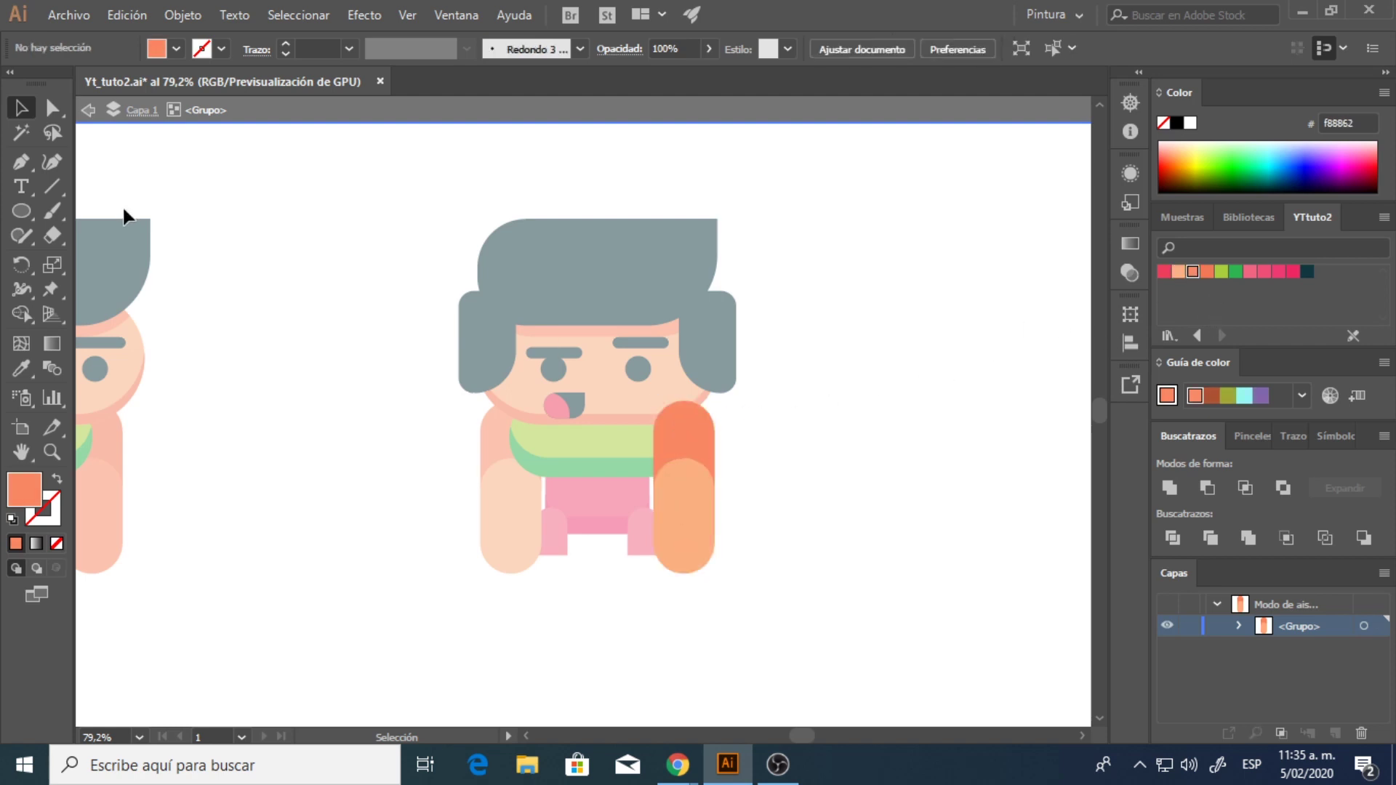
click(88, 111)
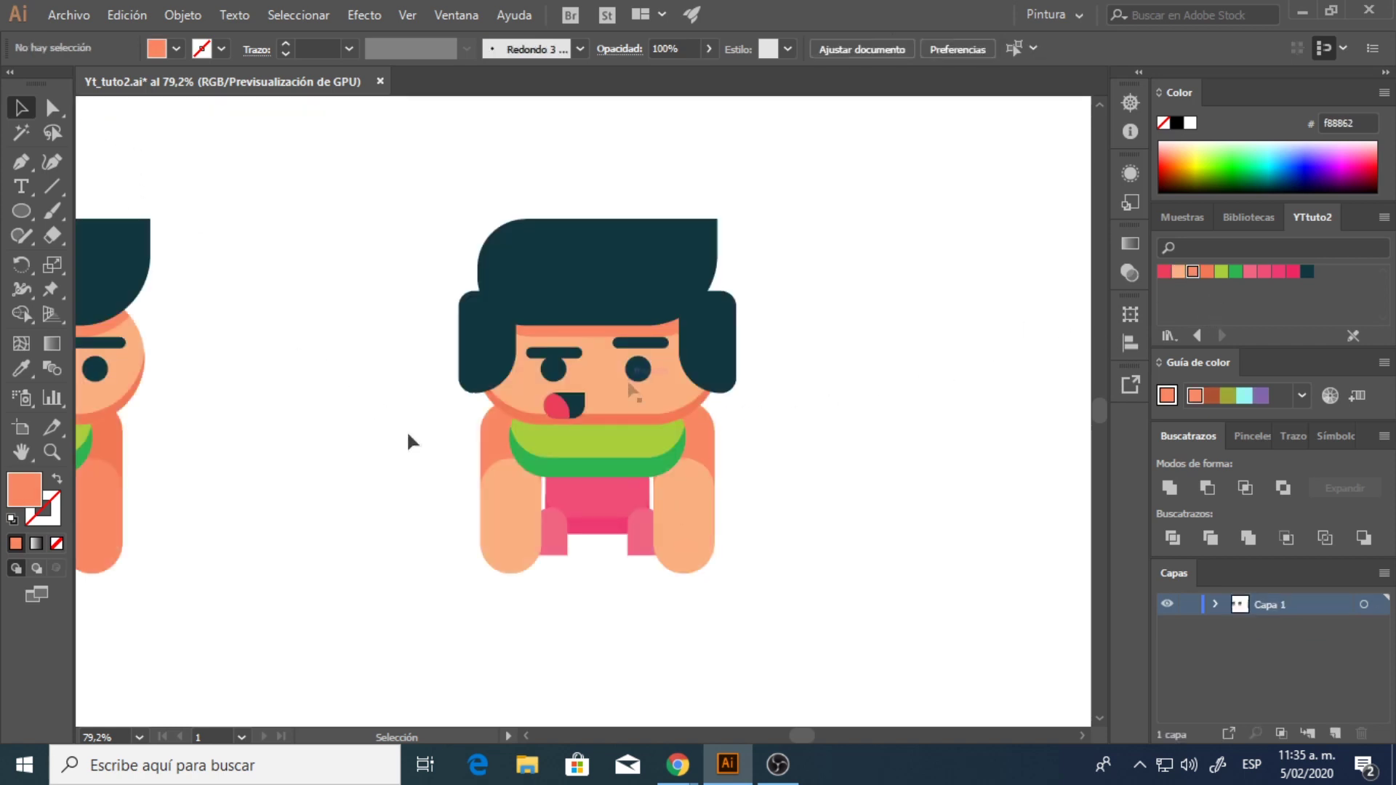
- Move the whole front-facing character closer to the original, keeping both at the same height
drag(638, 393, 427, 606)
drag(502, 534, 541, 538)
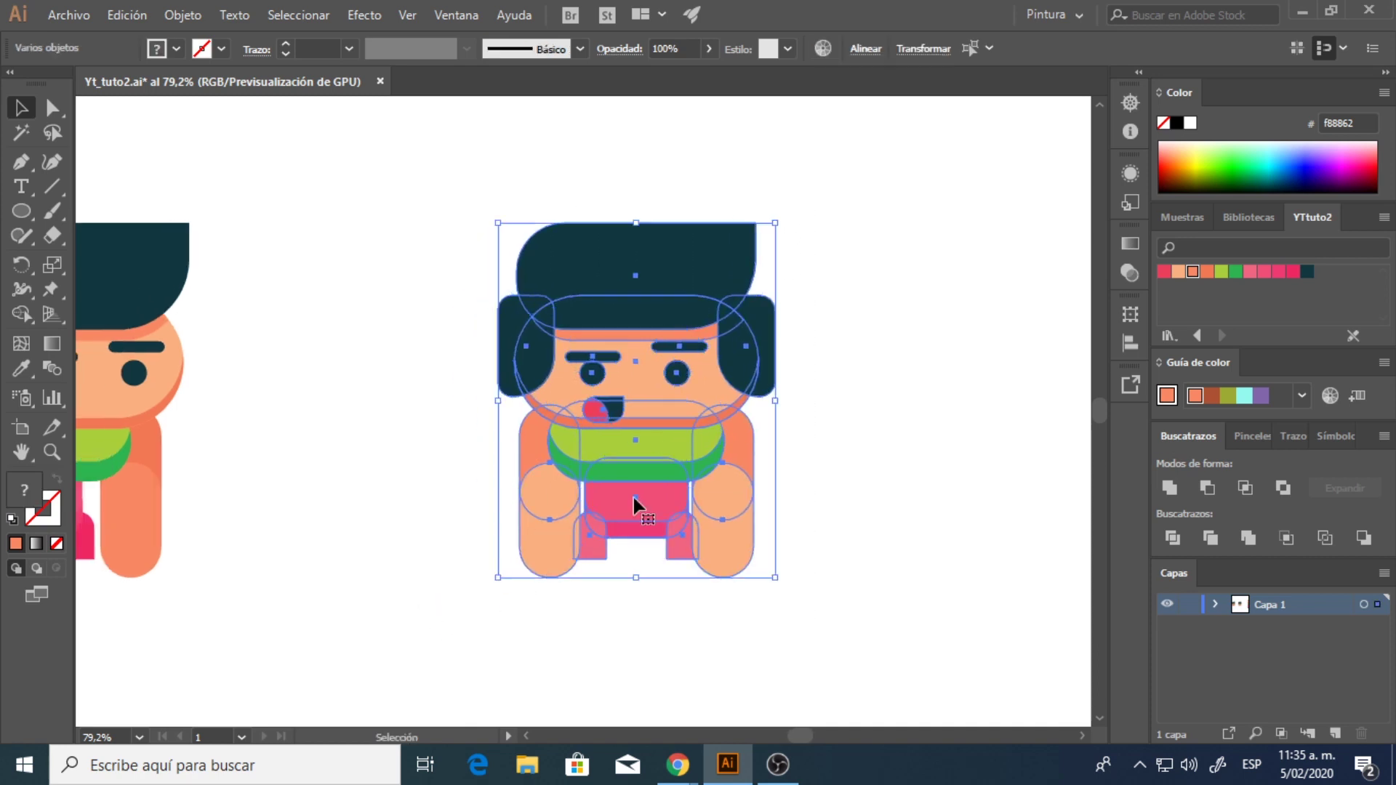
drag(633, 377, 352, 339)
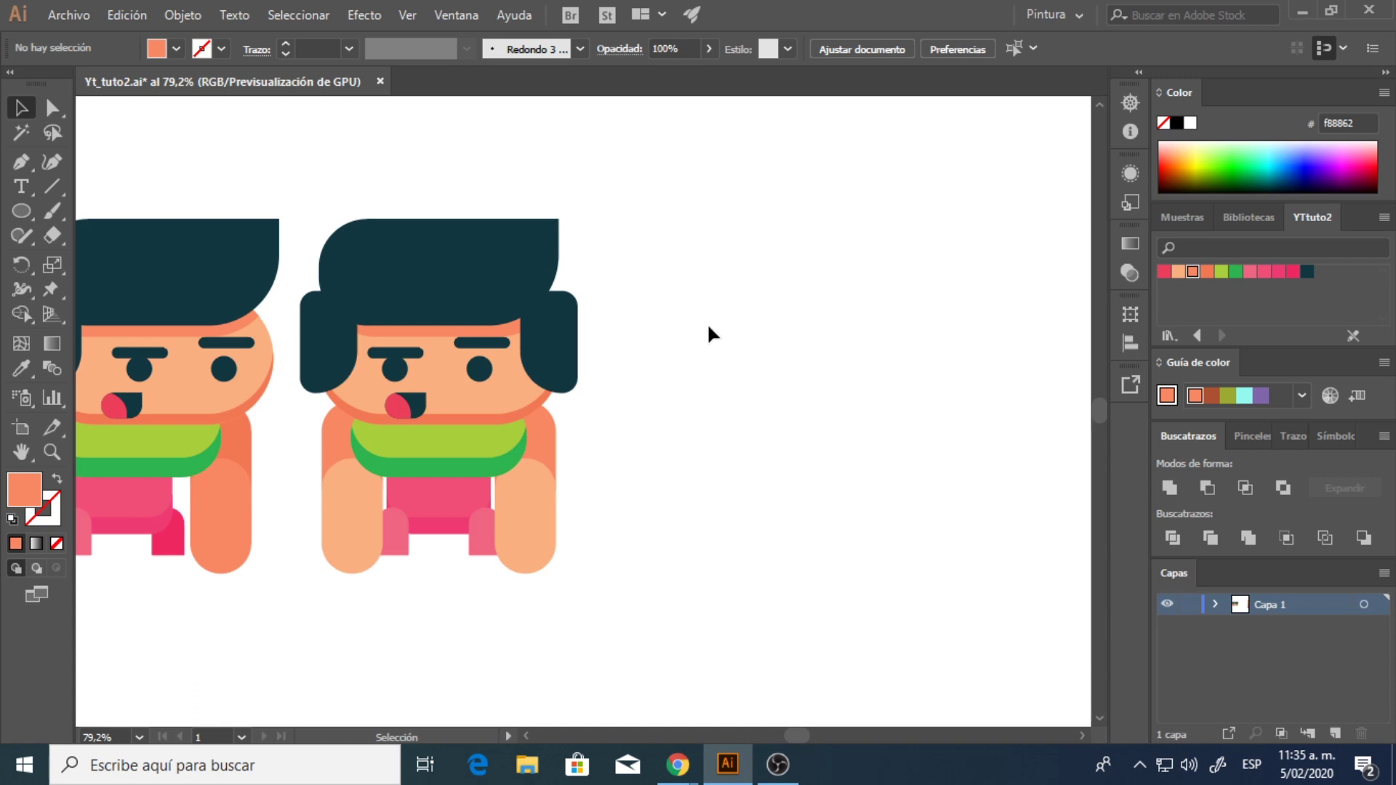
- Duplicate the front-facing character horizontally to its right and nudge the duplicate a little further away
drag(663, 190, 426, 545)
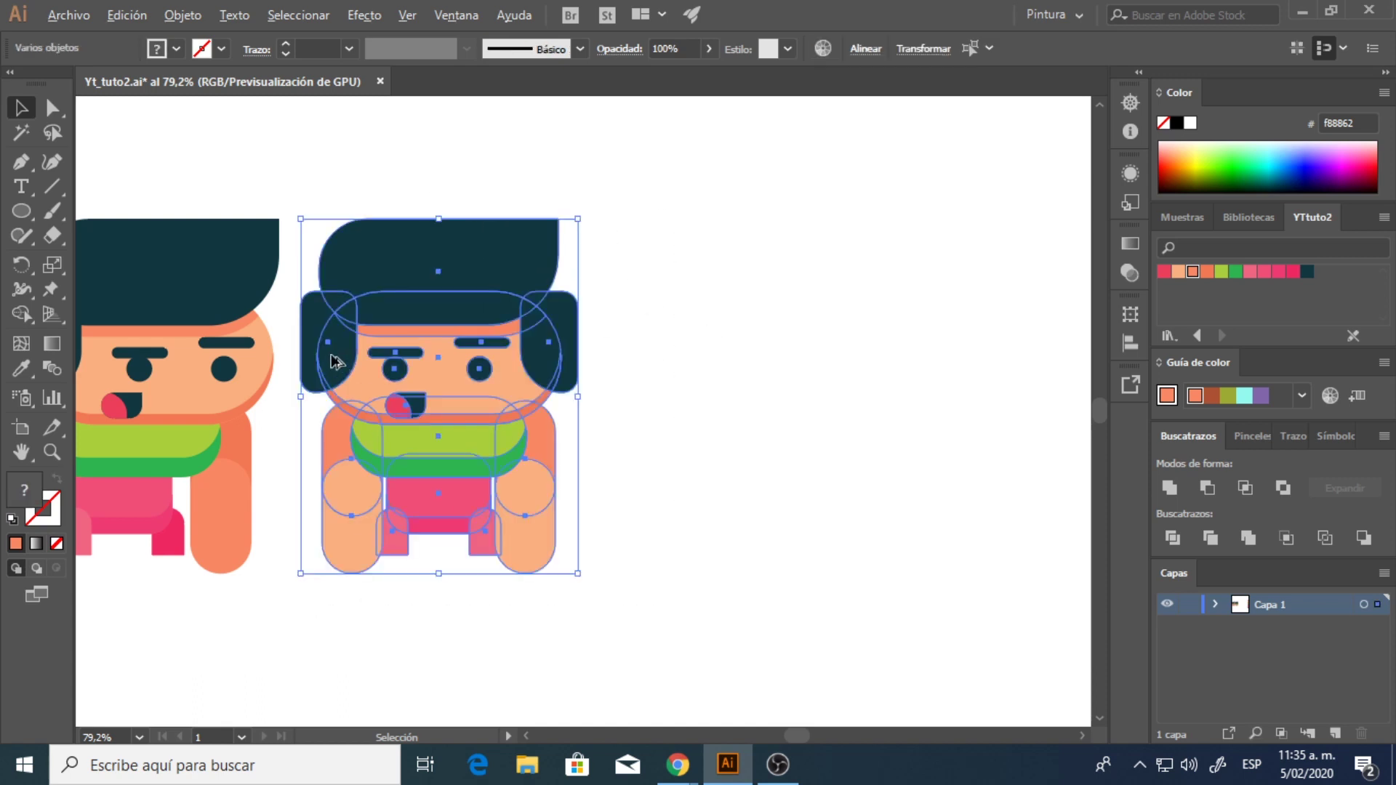
click(338, 365)
drag(334, 368, 770, 367)
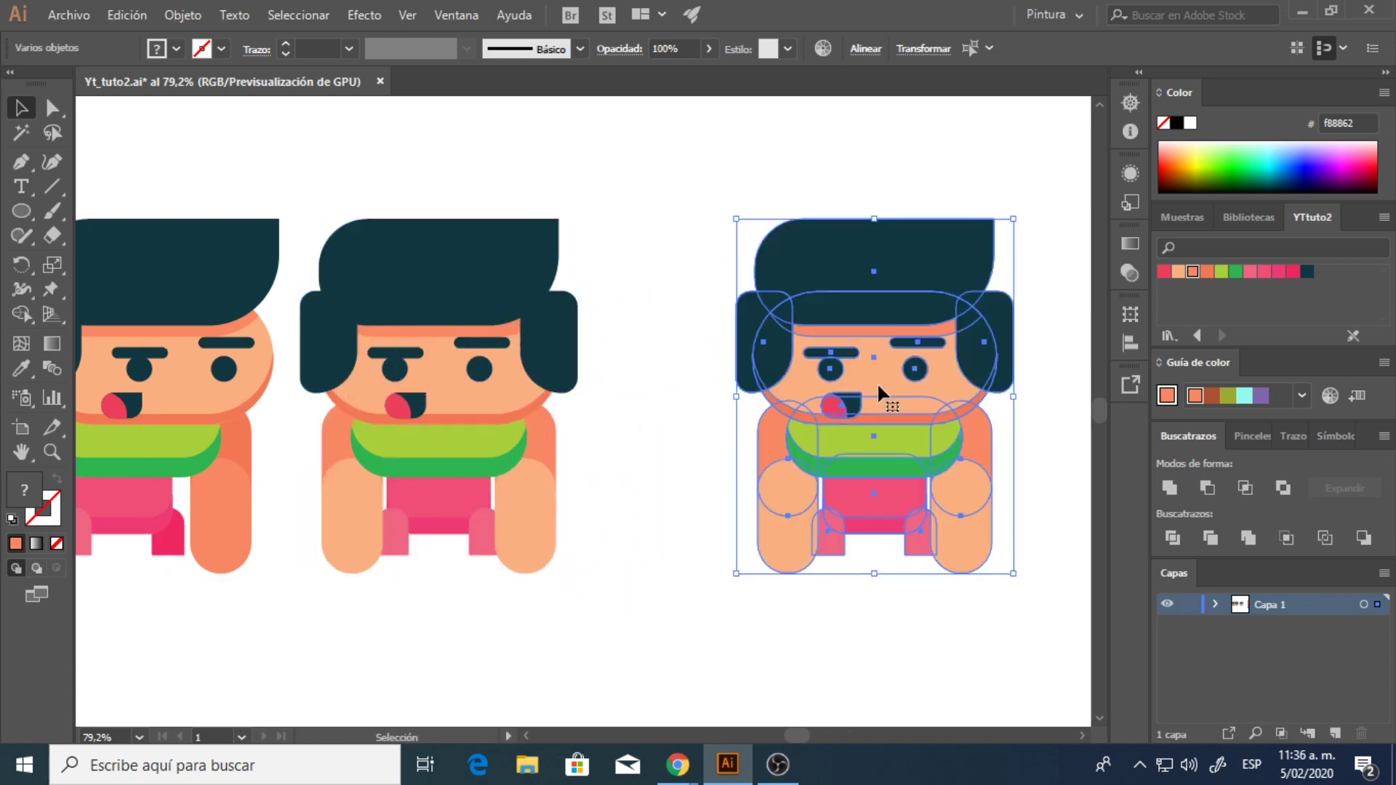
scroll(880, 393, right, 5)
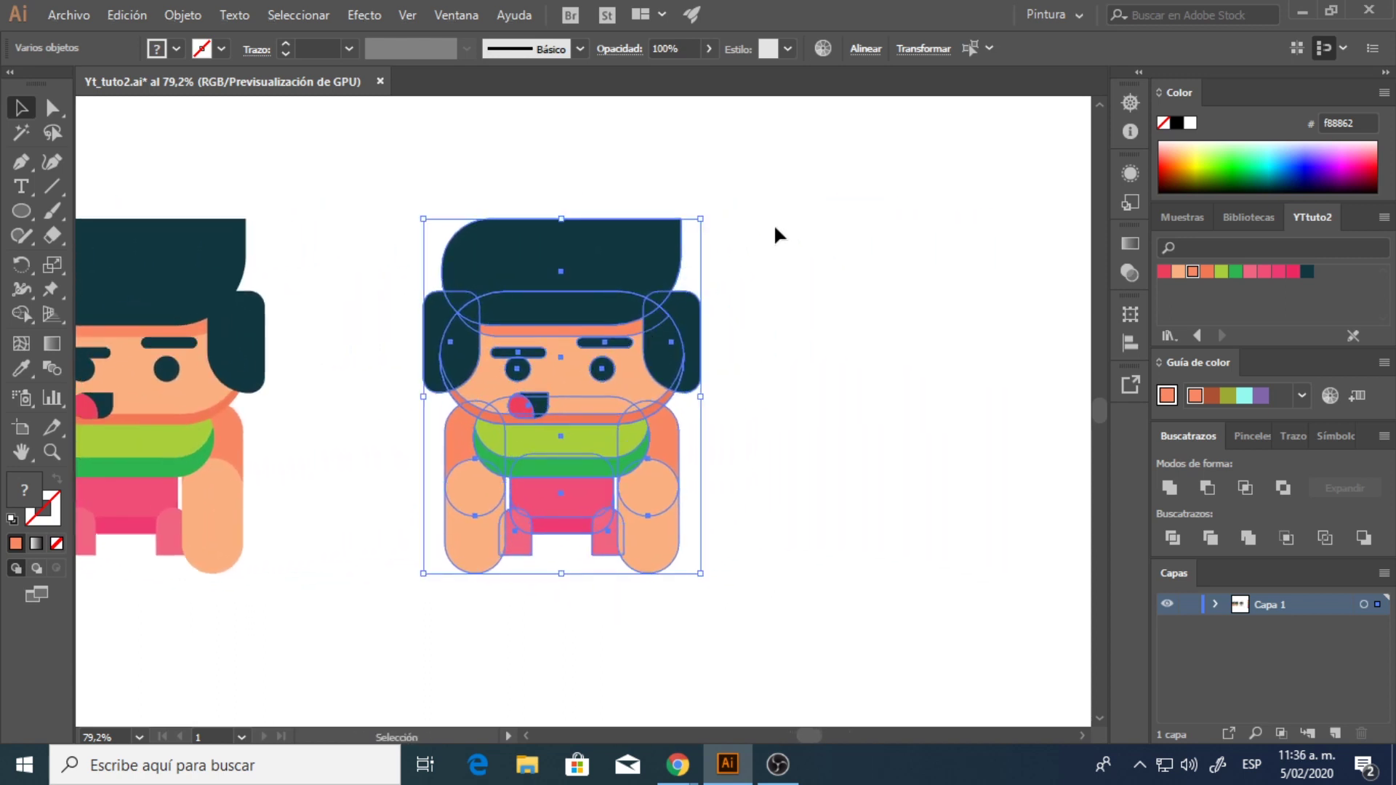
key(shift+Right)
key(shift+Right)
key(shift+Right)
key(shift+Right)
key(shift+Right)
key(shift+Right)
key(ctrl+shift+a)
- Delete the grouped eyes and eyebrows and the mouth from the new duplicate
click(639, 375)
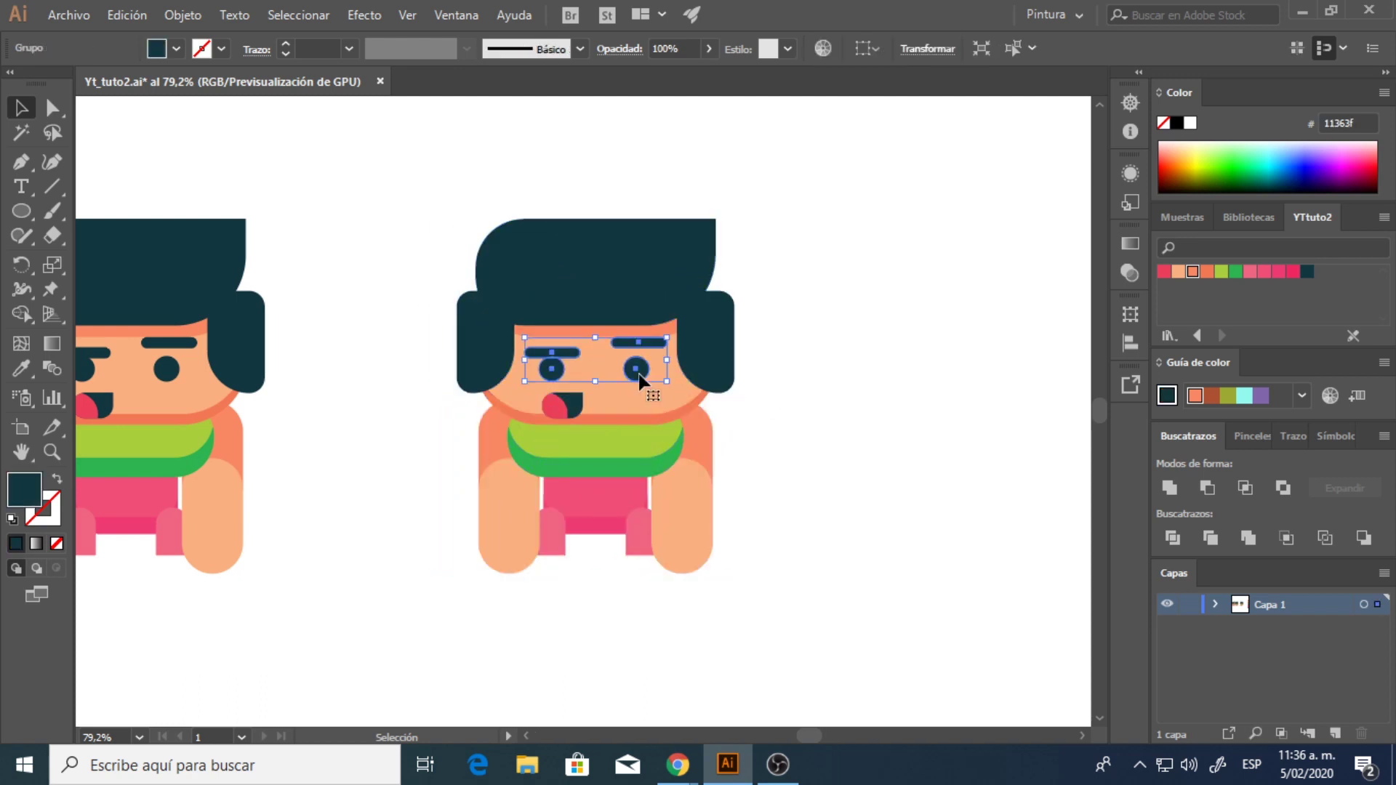
key(Delete)
click(567, 405)
key(Delete)
key(ctrl+shift+a)
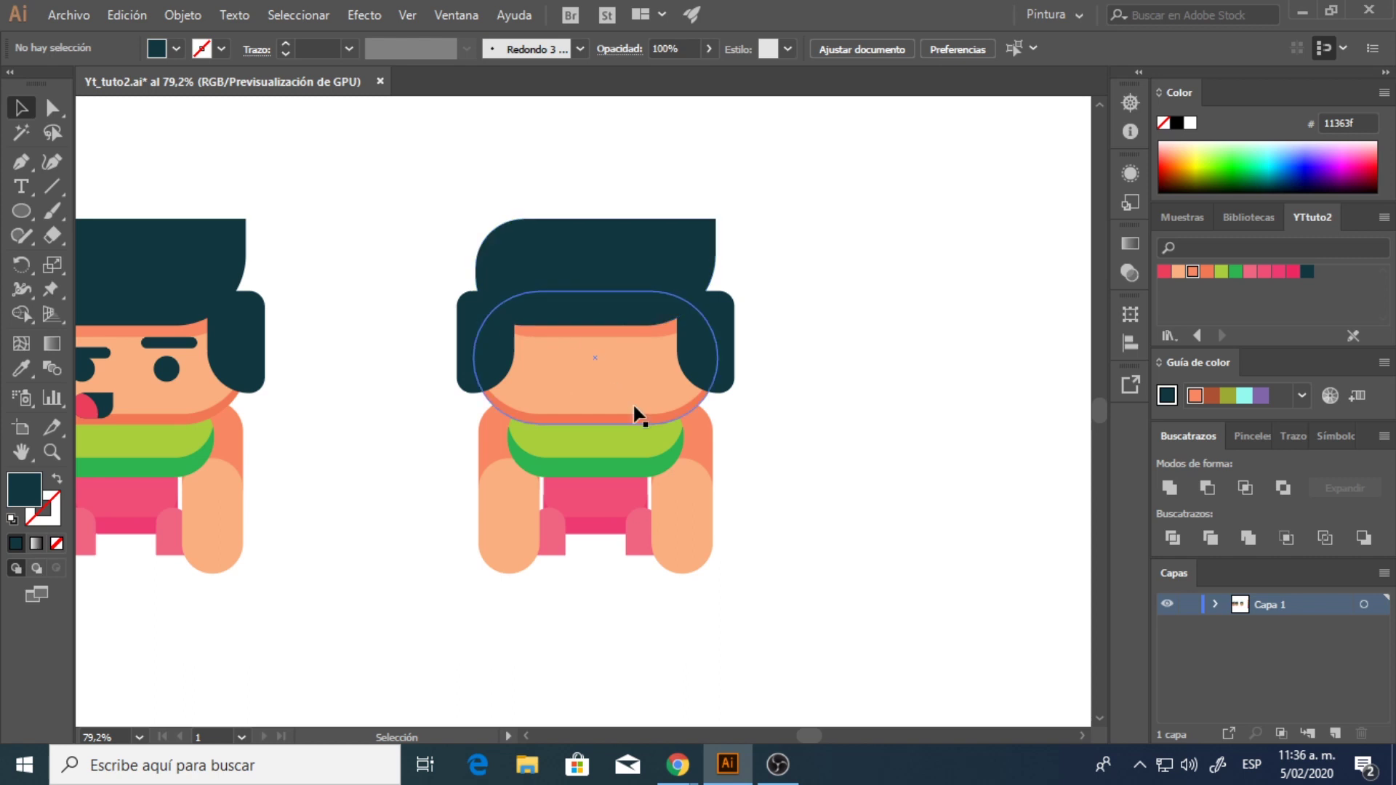
- Bring the pink shorts of the faceless duplicate to the front
click(589, 502)
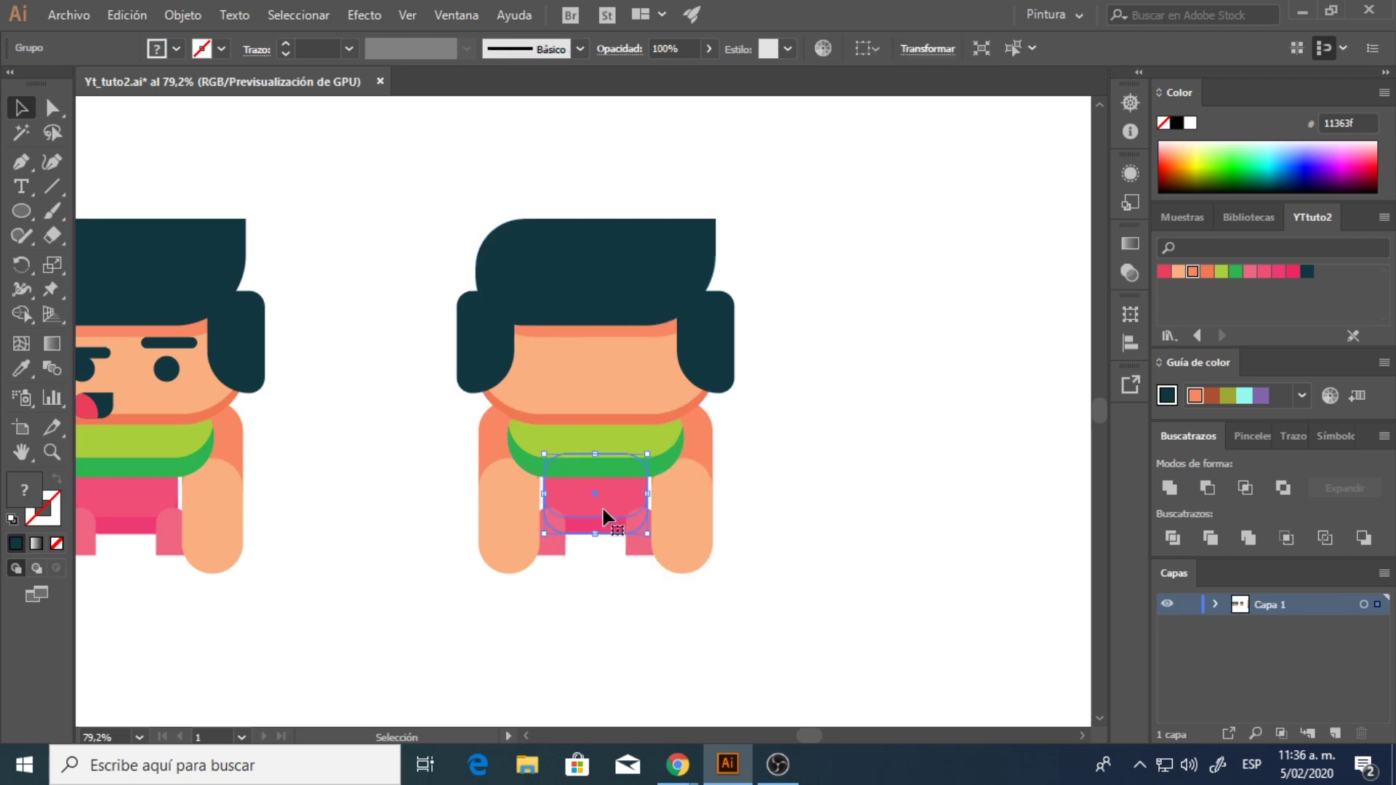
right_click(605, 511)
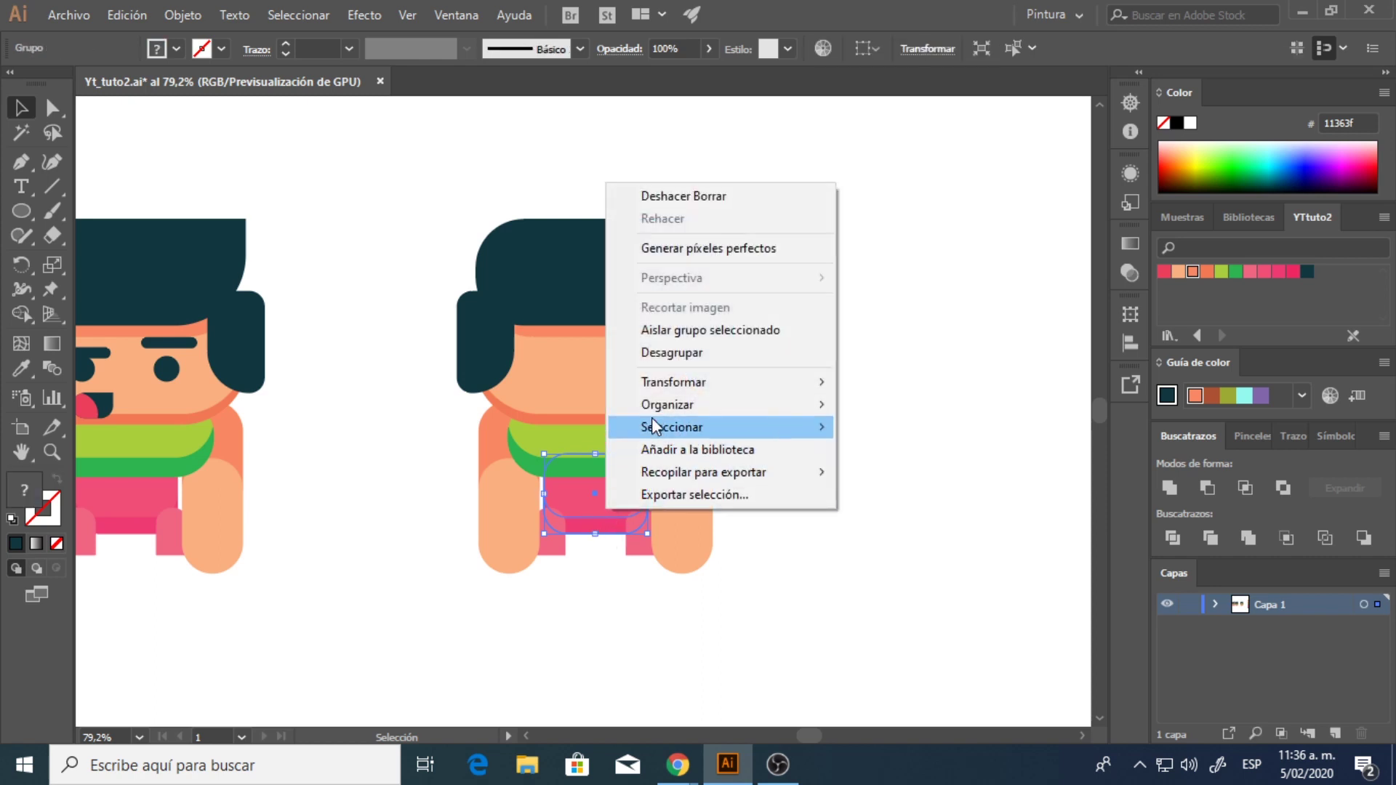
mouse_move(651, 406)
click(876, 404)
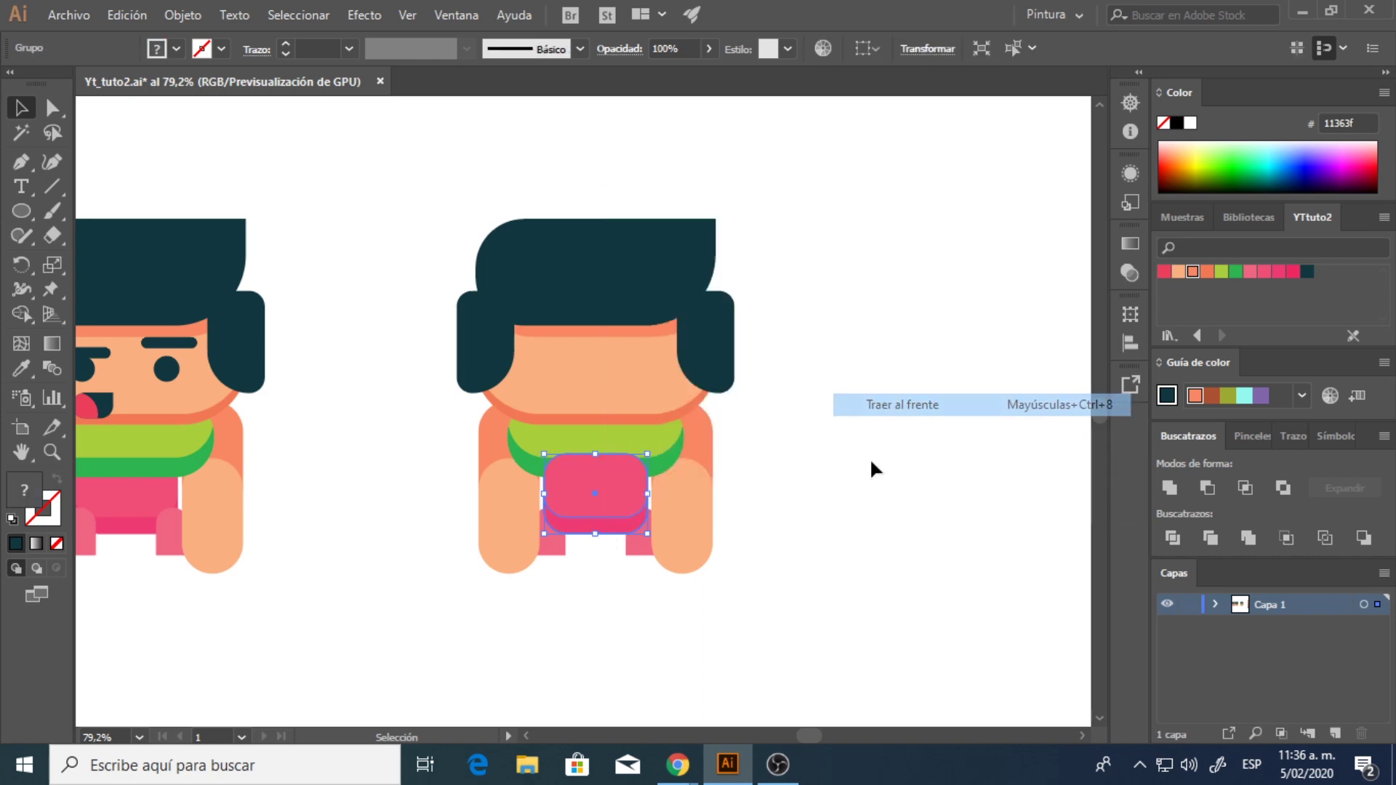
click(740, 592)
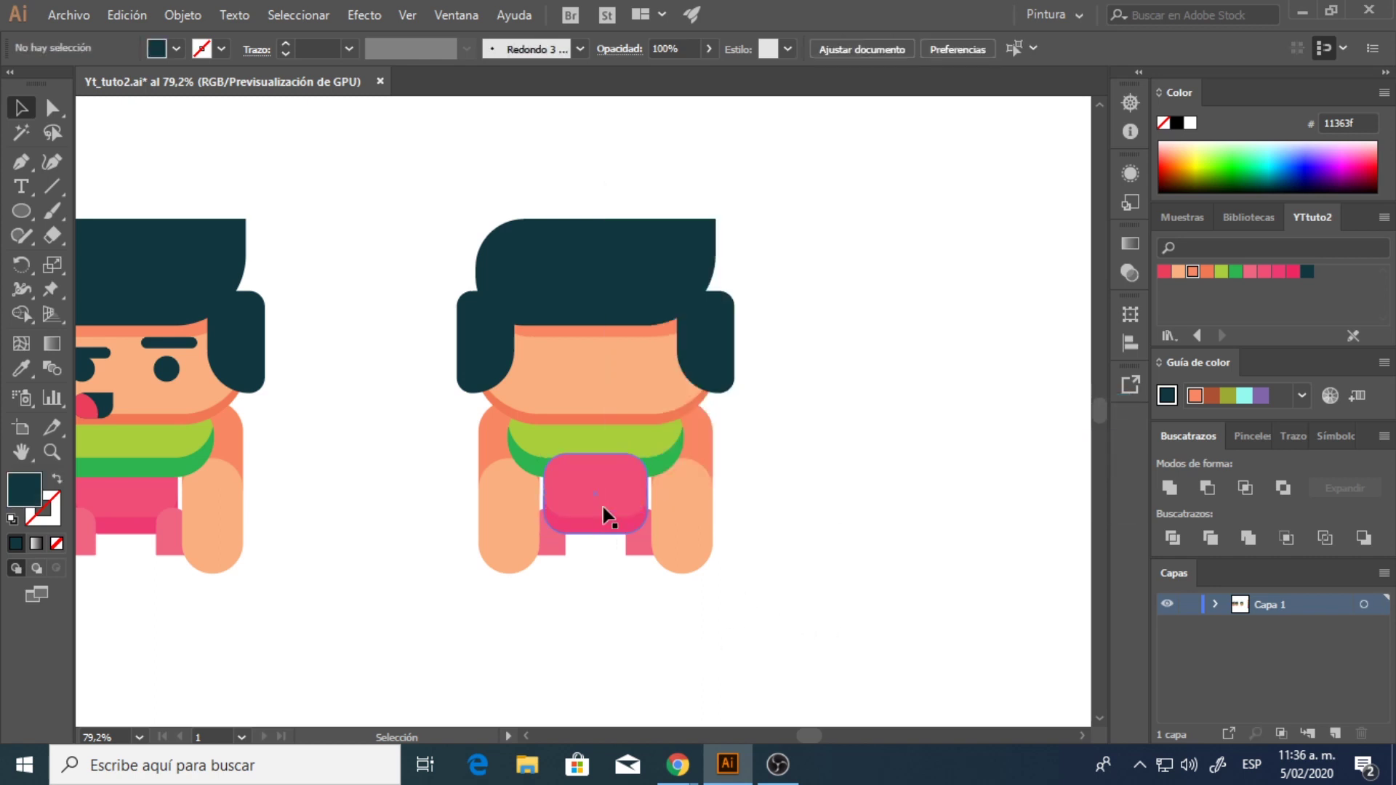
- Recolor both legs of the faceless duplicate with the dark pink ee2862 swatch
click(554, 555)
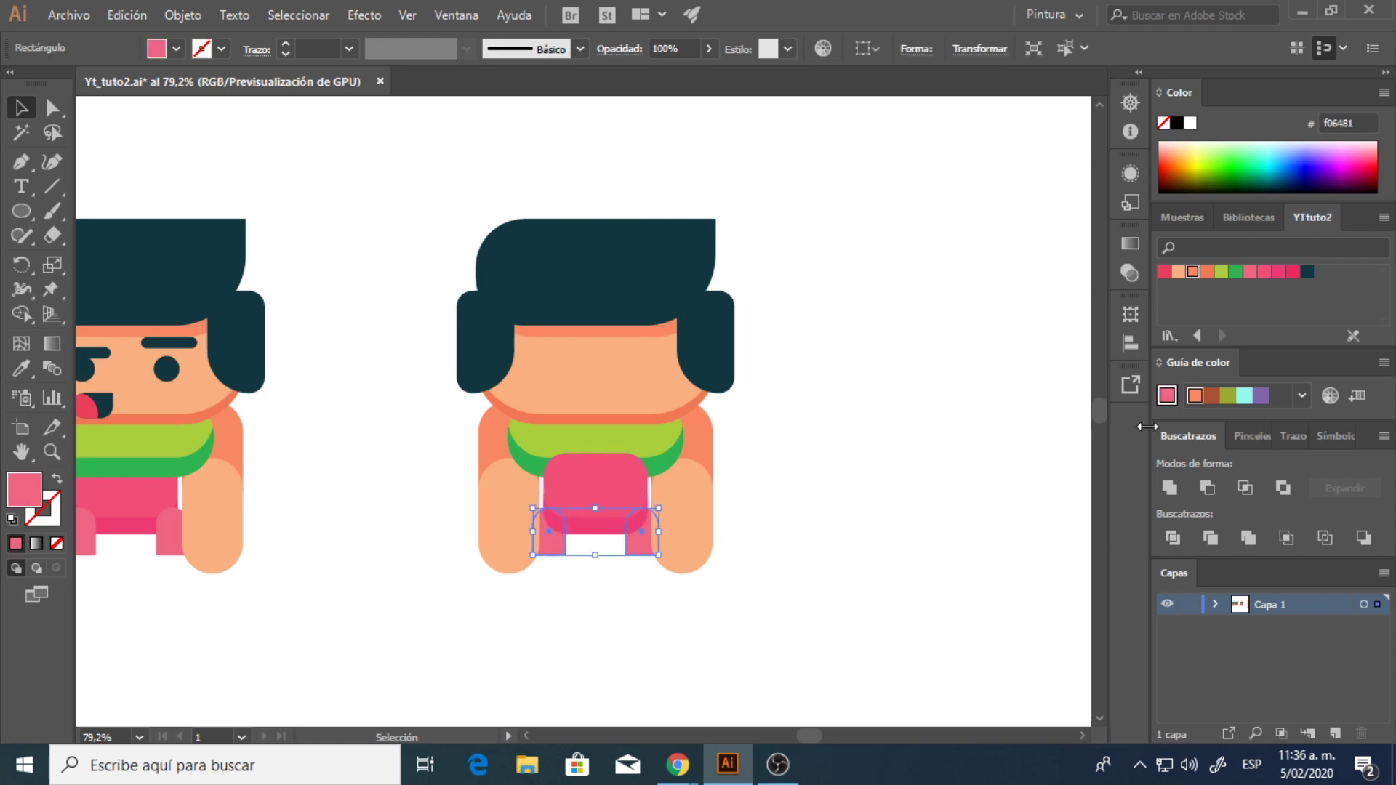
click(1292, 272)
click(727, 663)
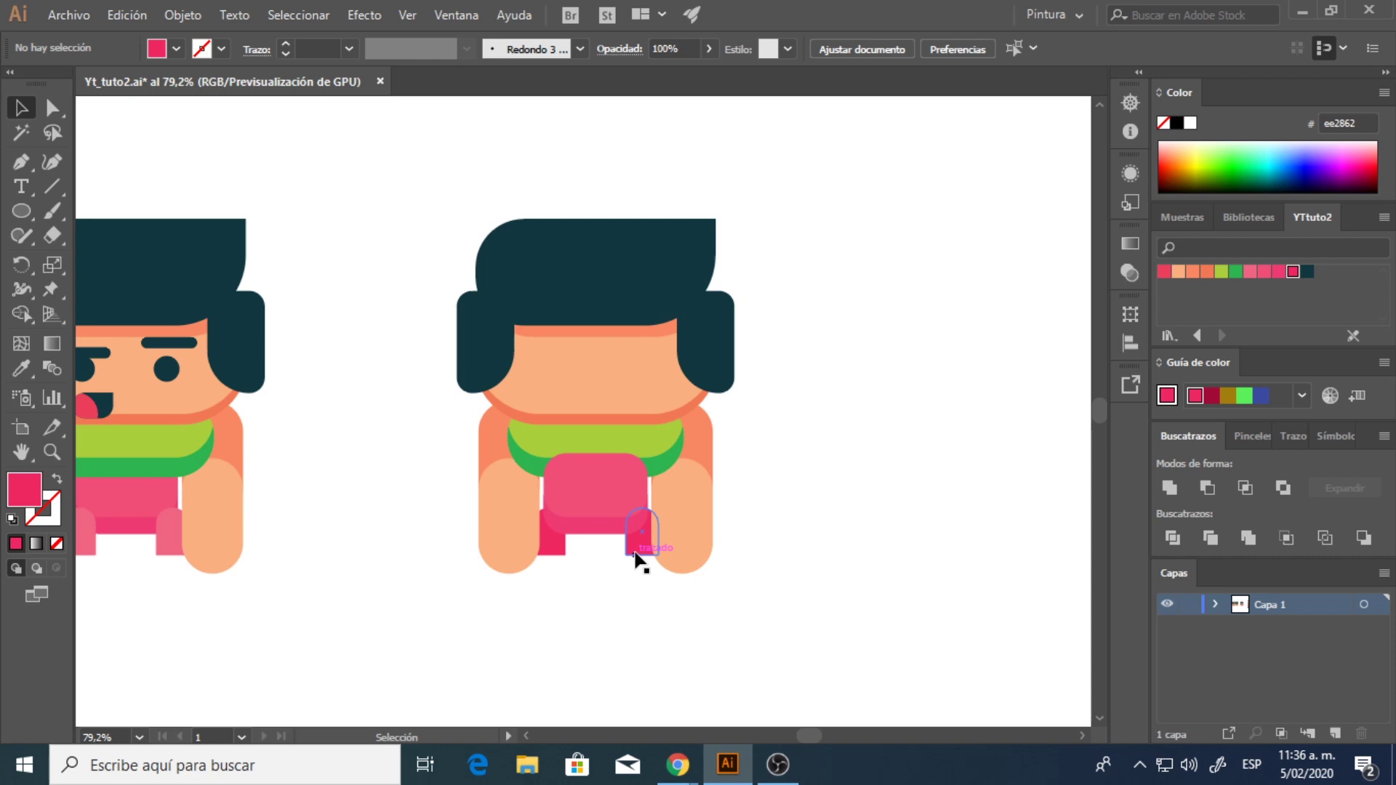
- Bring the faceless duplicate's green shirt in front of the head and place the pink shorts back on top of it
right_click(575, 444)
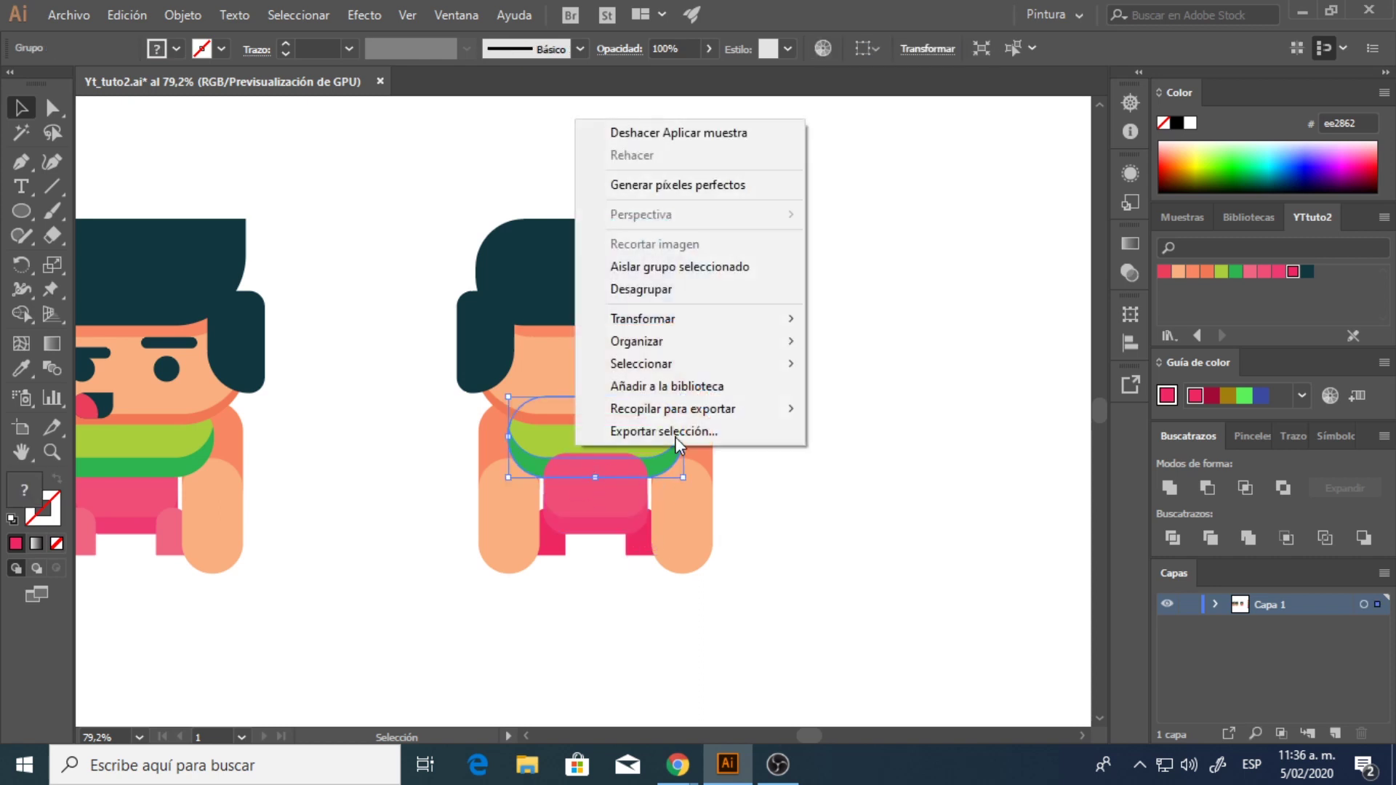
mouse_move(678, 355)
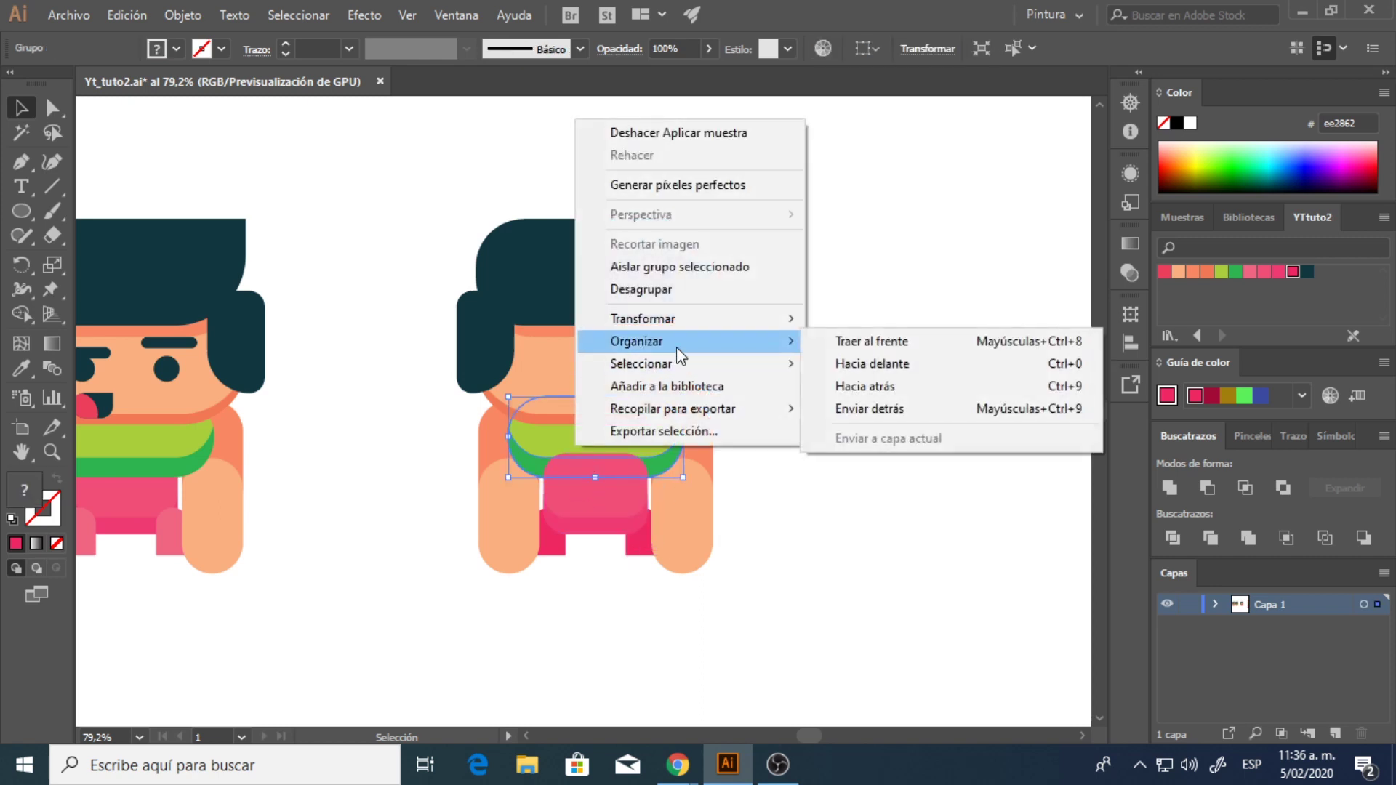
click(862, 341)
click(822, 559)
right_click(630, 515)
mouse_move(844, 402)
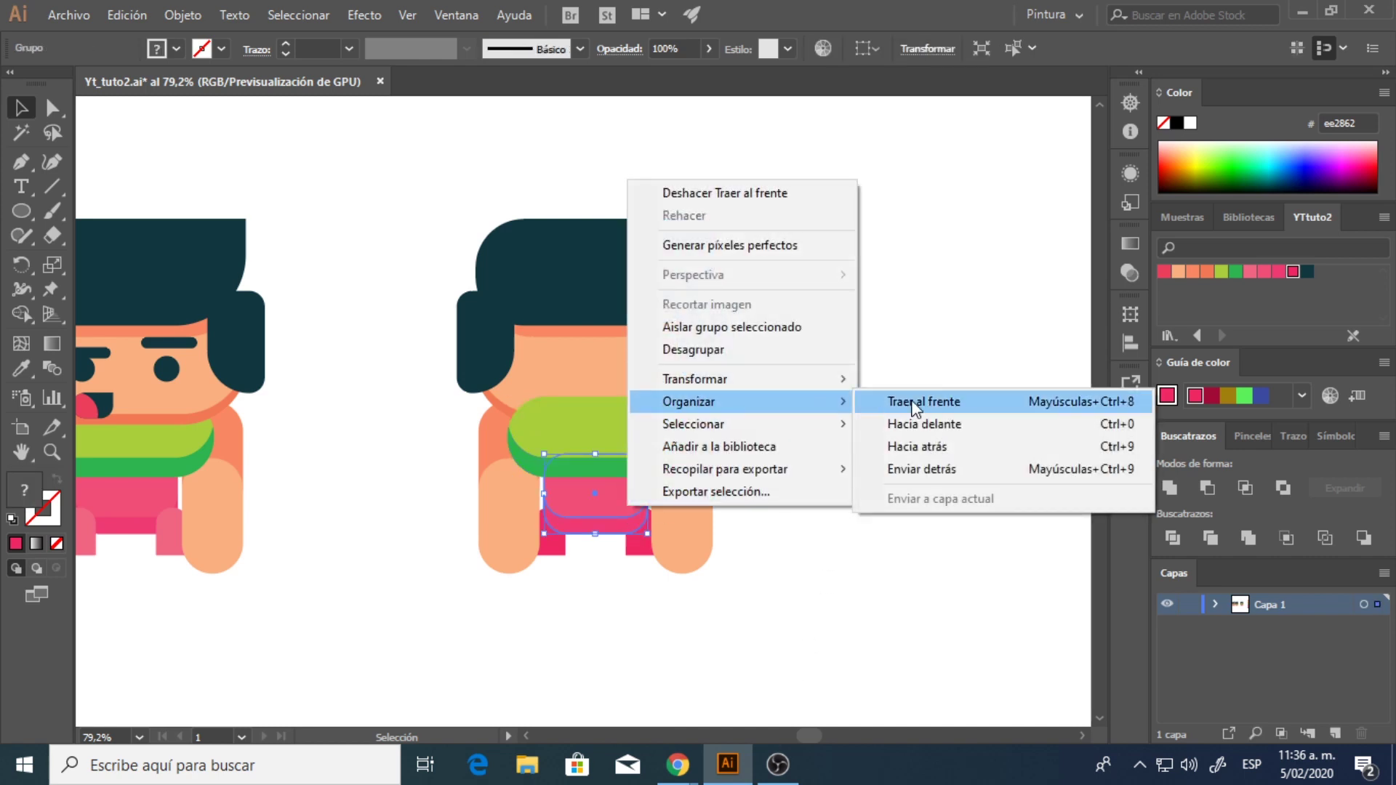
click(912, 402)
click(614, 617)
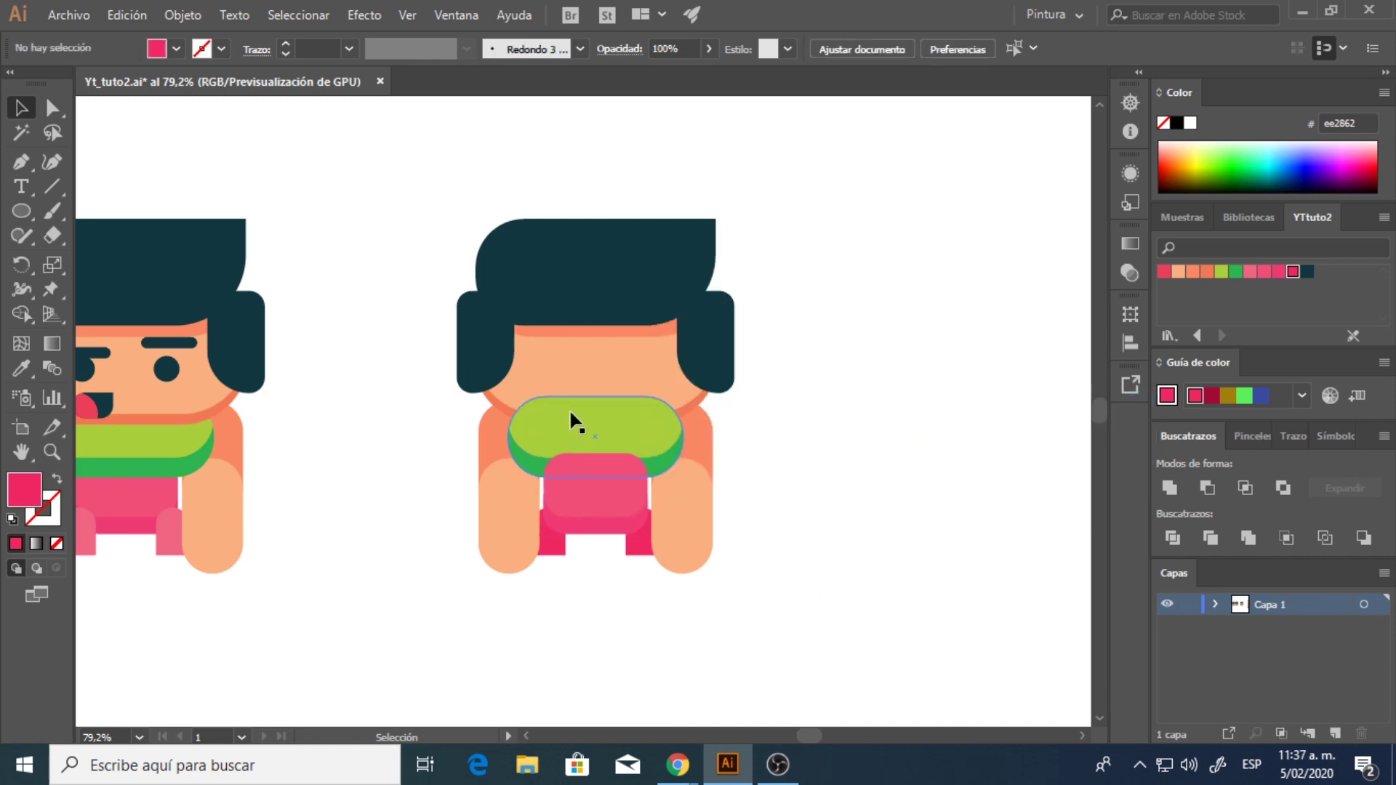
- Send both arms of the faceless duplicate behind all its other shapes
click(489, 495)
shift+click(698, 502)
right_click(707, 507)
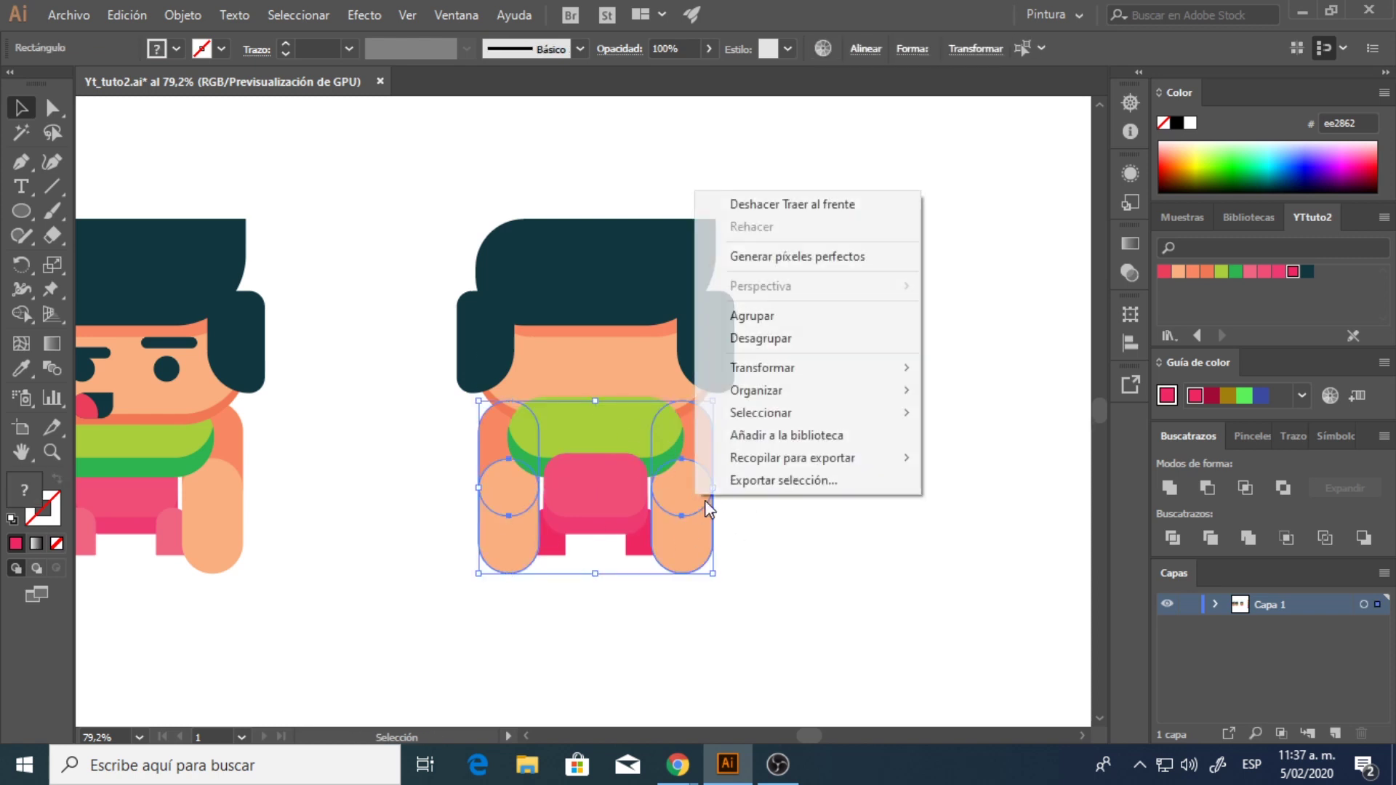
mouse_move(773, 392)
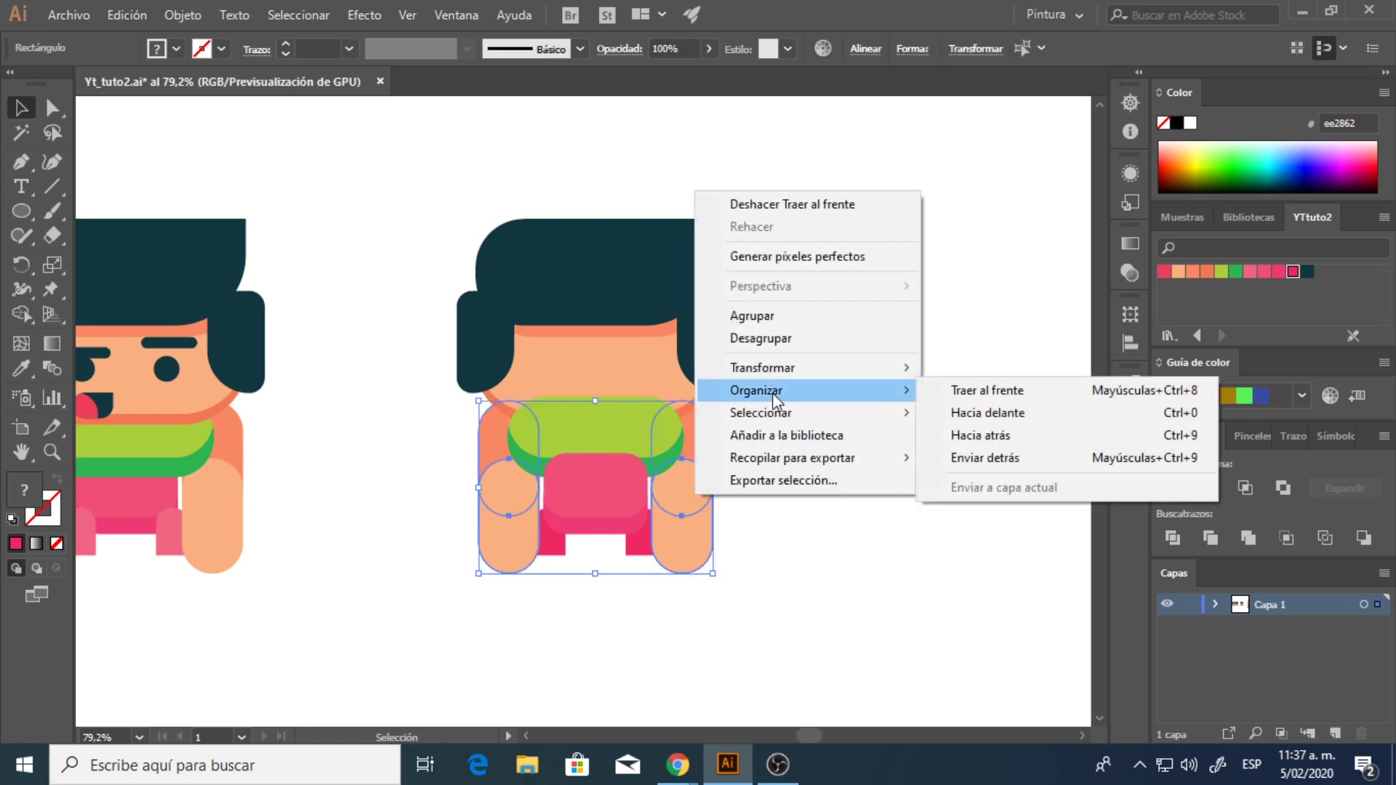
click(968, 453)
click(705, 640)
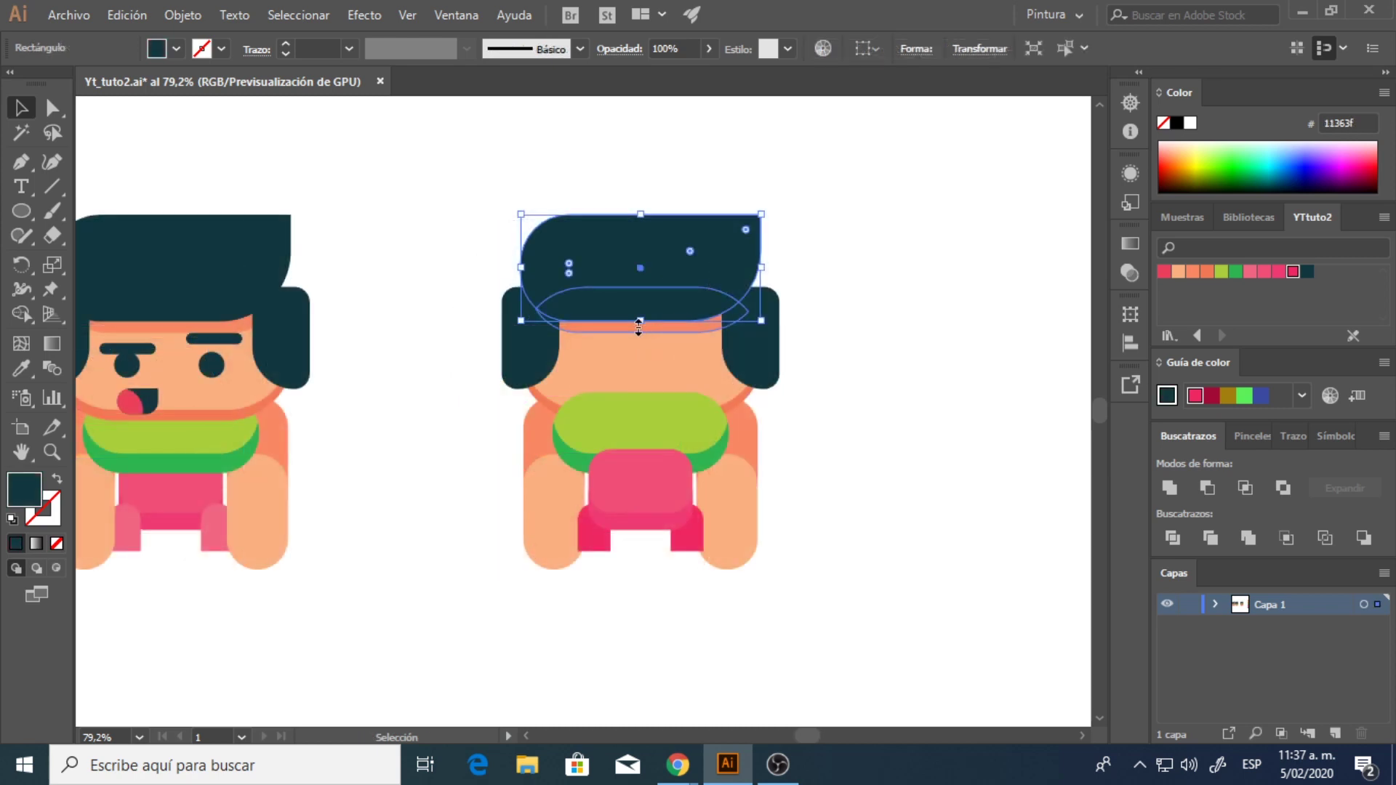
- Draw a dark hair-coloured rectangle over the empty face of the back-view character, spanning between the two side hair pieces
drag(638, 326, 641, 377)
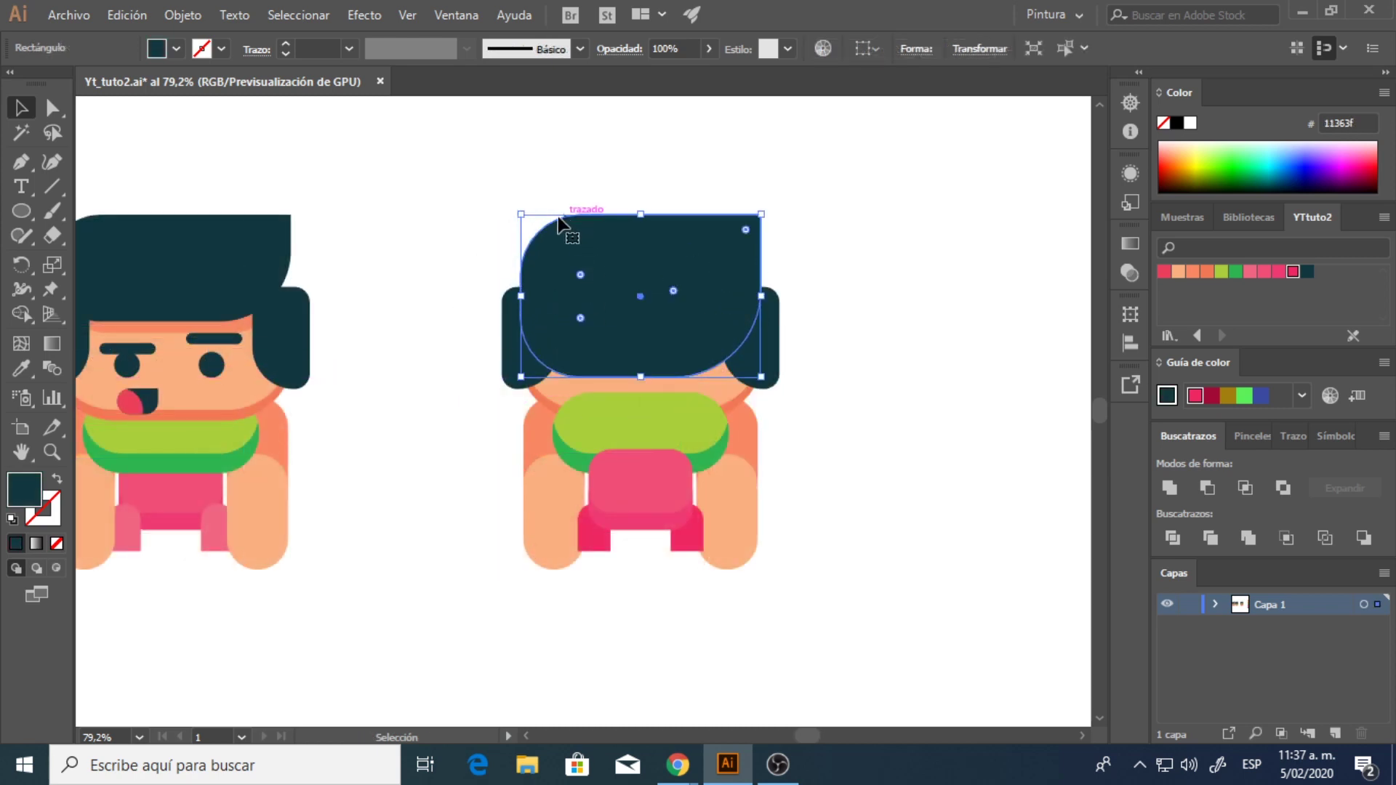
key(ctrl+z)
click(21, 214)
drag(21, 218, 87, 212)
drag(536, 269, 738, 390)
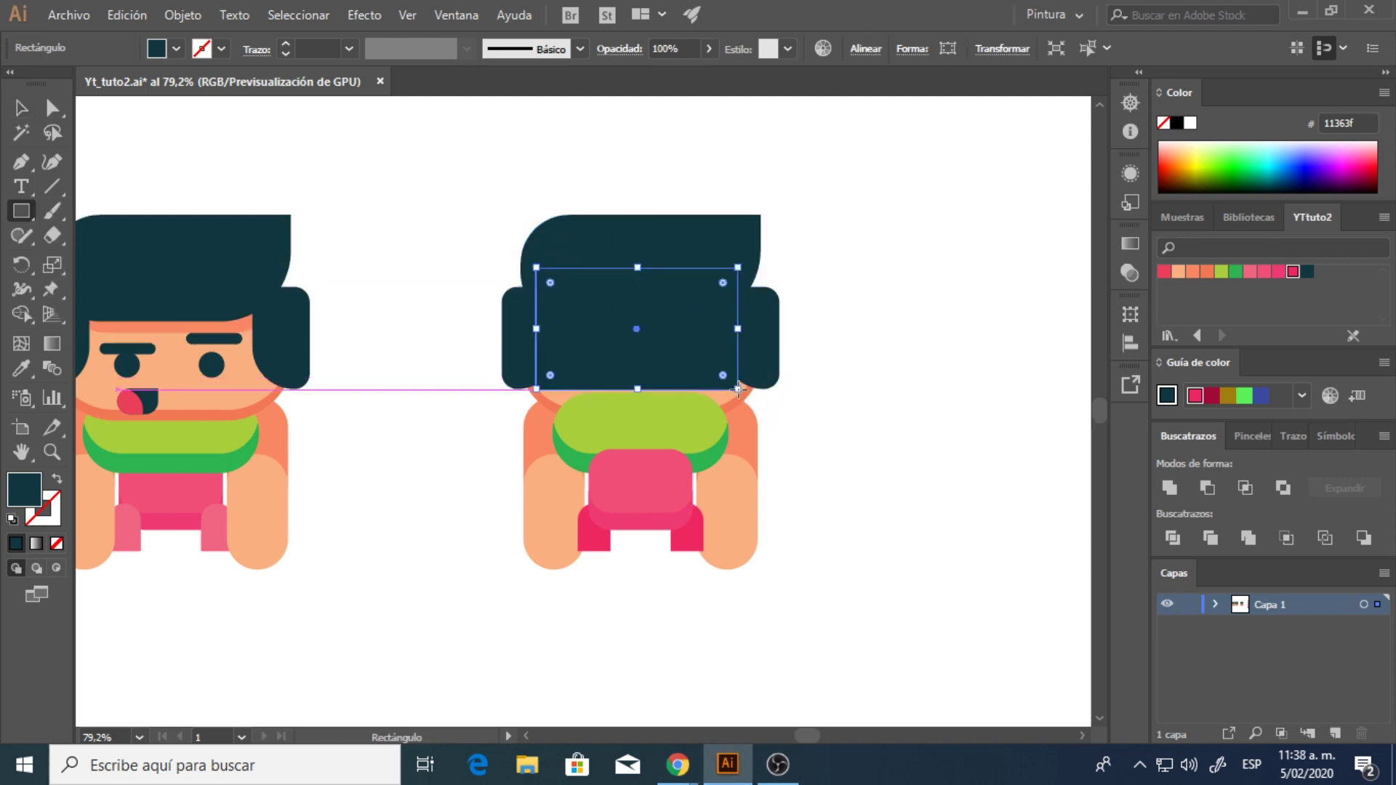
- Slightly round the corners of the dark rectangle covering the back of the head
click(52, 108)
click(411, 342)
click(613, 361)
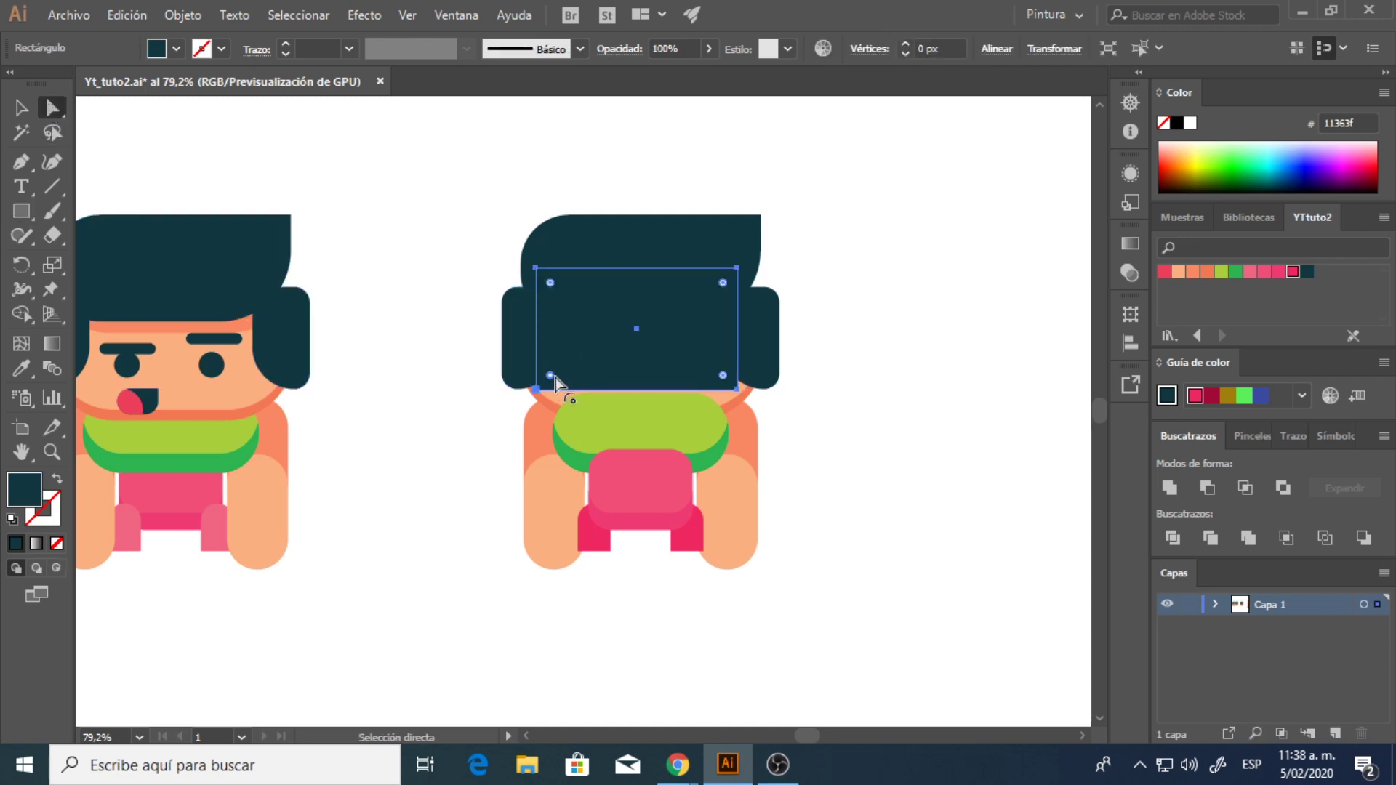
drag(550, 375, 566, 360)
click(26, 109)
click(613, 573)
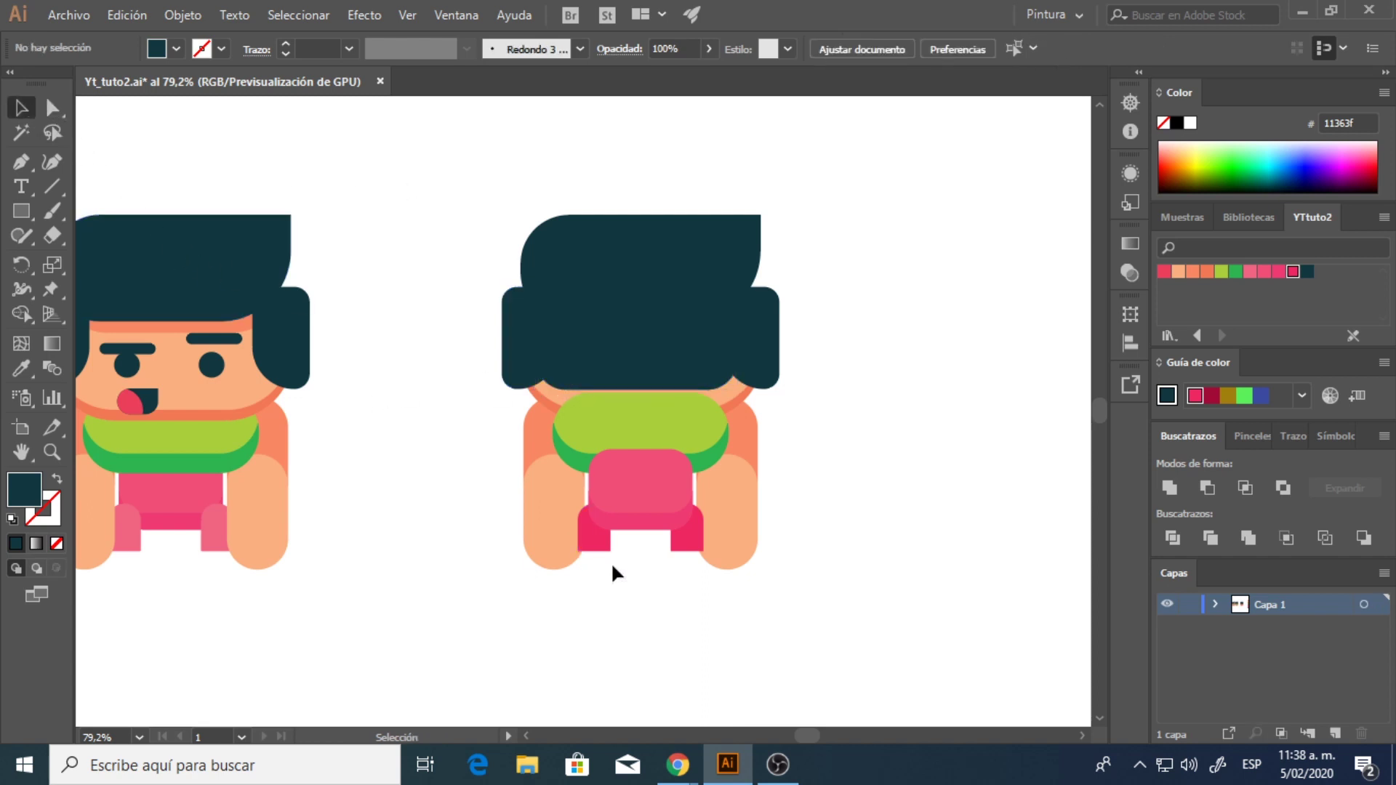
- Recolor both forearms of the back-view character with the orange f88862 swatch
click(529, 477)
shift+click(756, 501)
click(1193, 273)
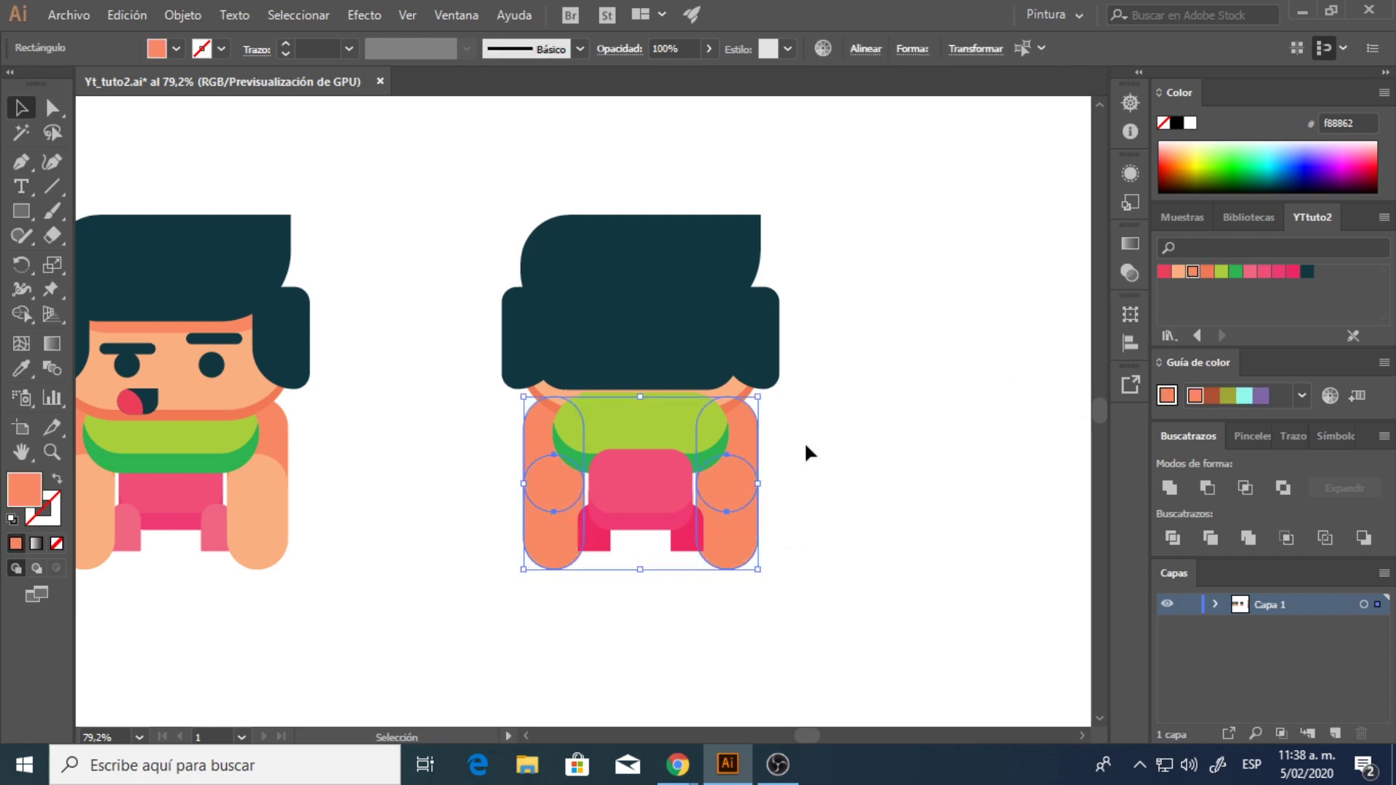
click(836, 484)
- Move the back-view character closer to the front-facing one, keeping the figures evenly spaced in one row
drag(793, 375, 836, 377)
drag(936, 435, 849, 437)
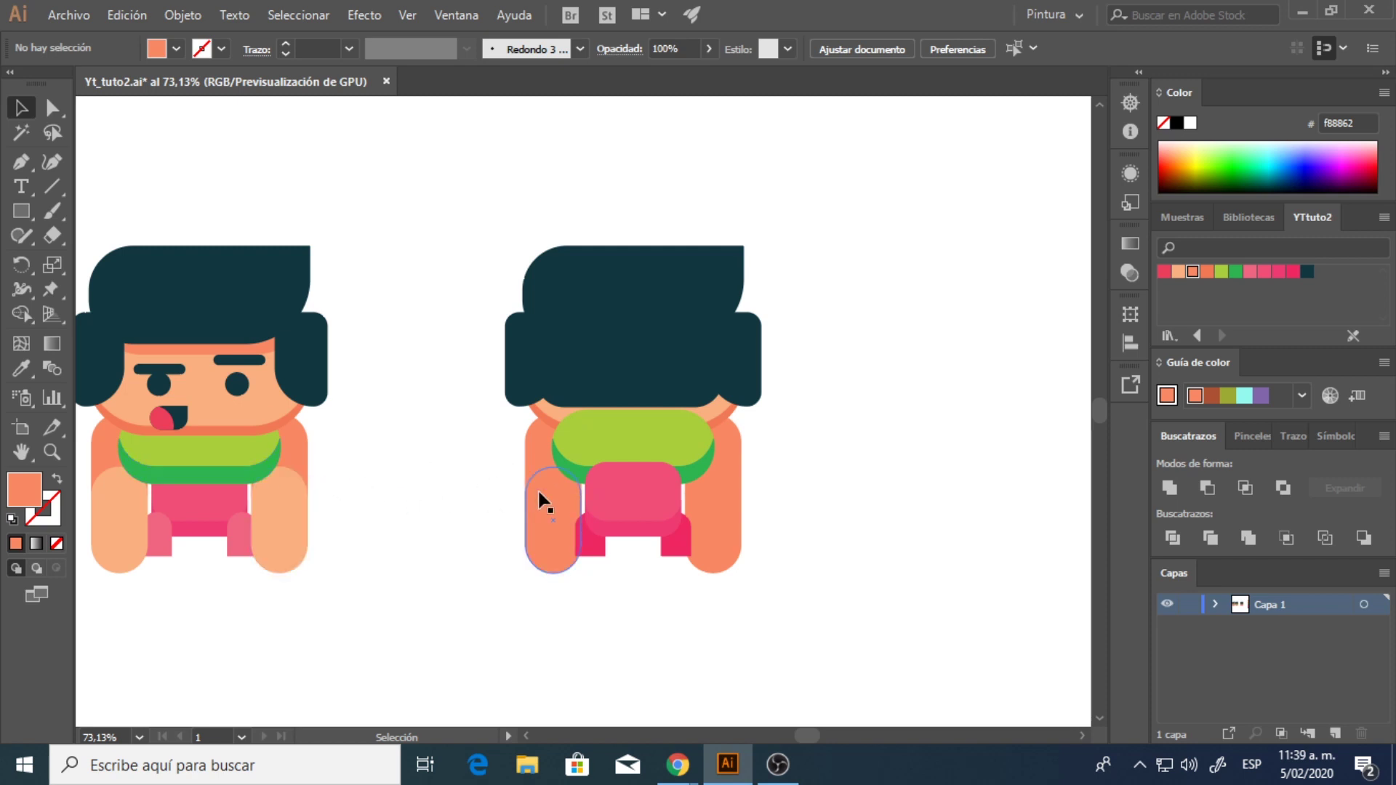
drag(275, 501, 526, 498)
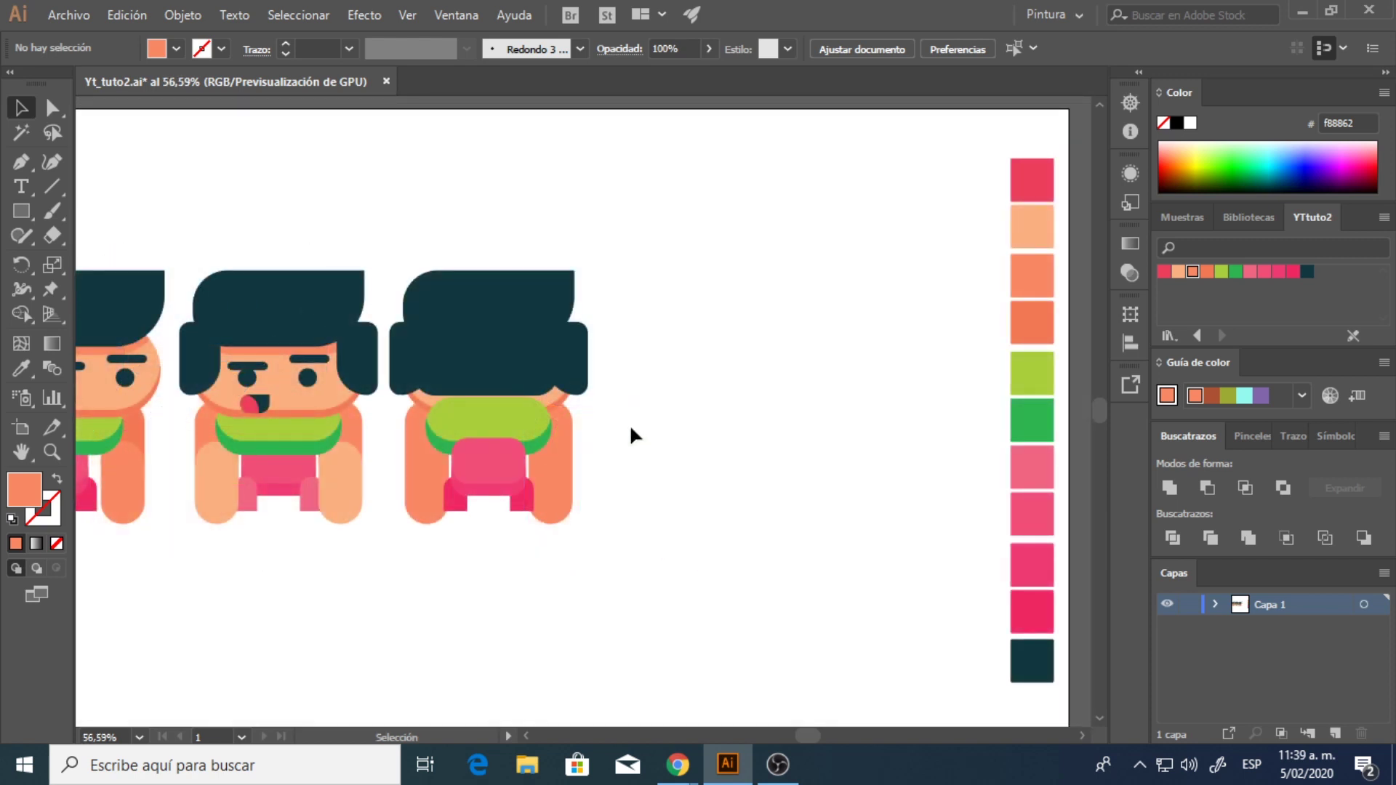
drag(546, 468, 670, 436)
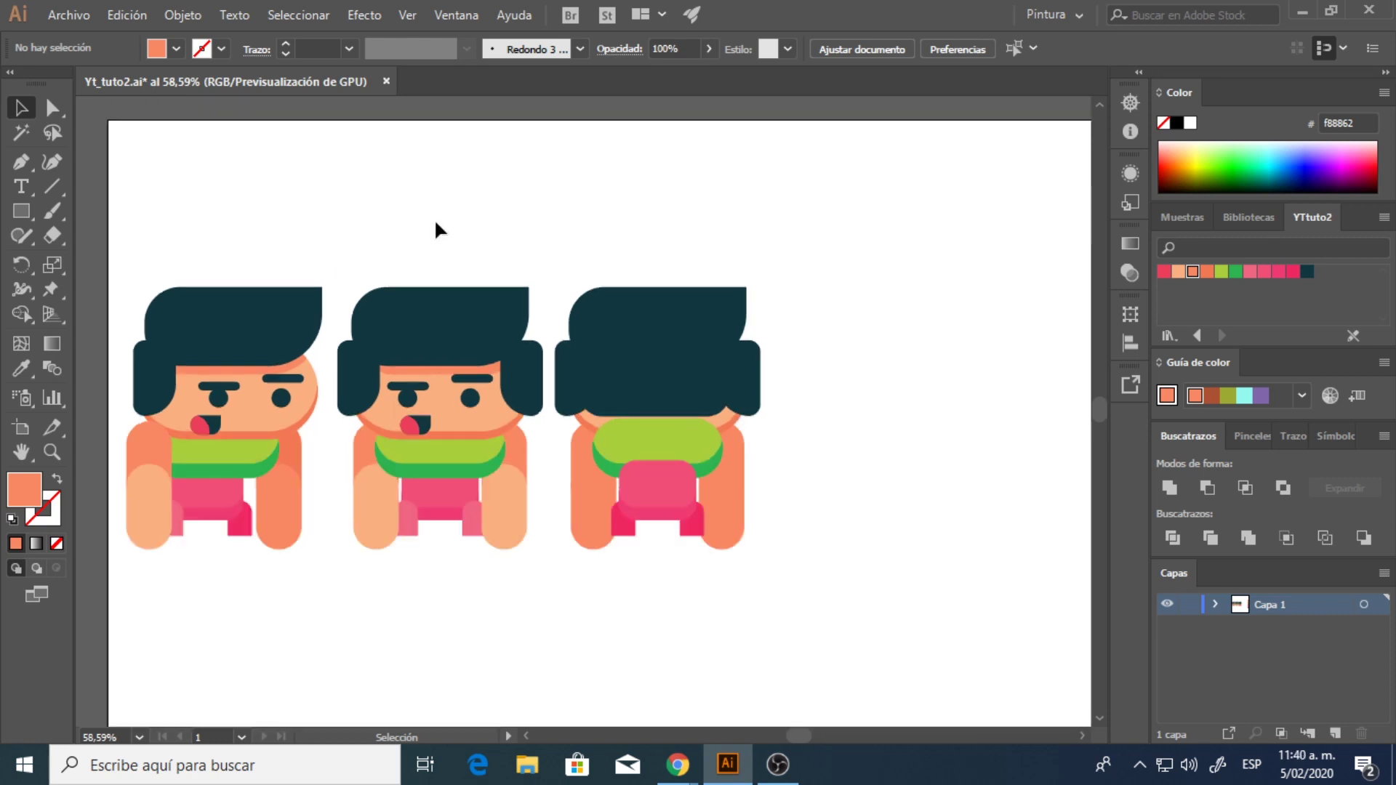
- Duplicate the original three-quarter character and place the copy at the end of the row, beyond the back-view character
drag(321, 203, 246, 410)
drag(127, 594, 128, 594)
drag(166, 473, 886, 469)
drag(687, 491, 727, 468)
click(817, 458)
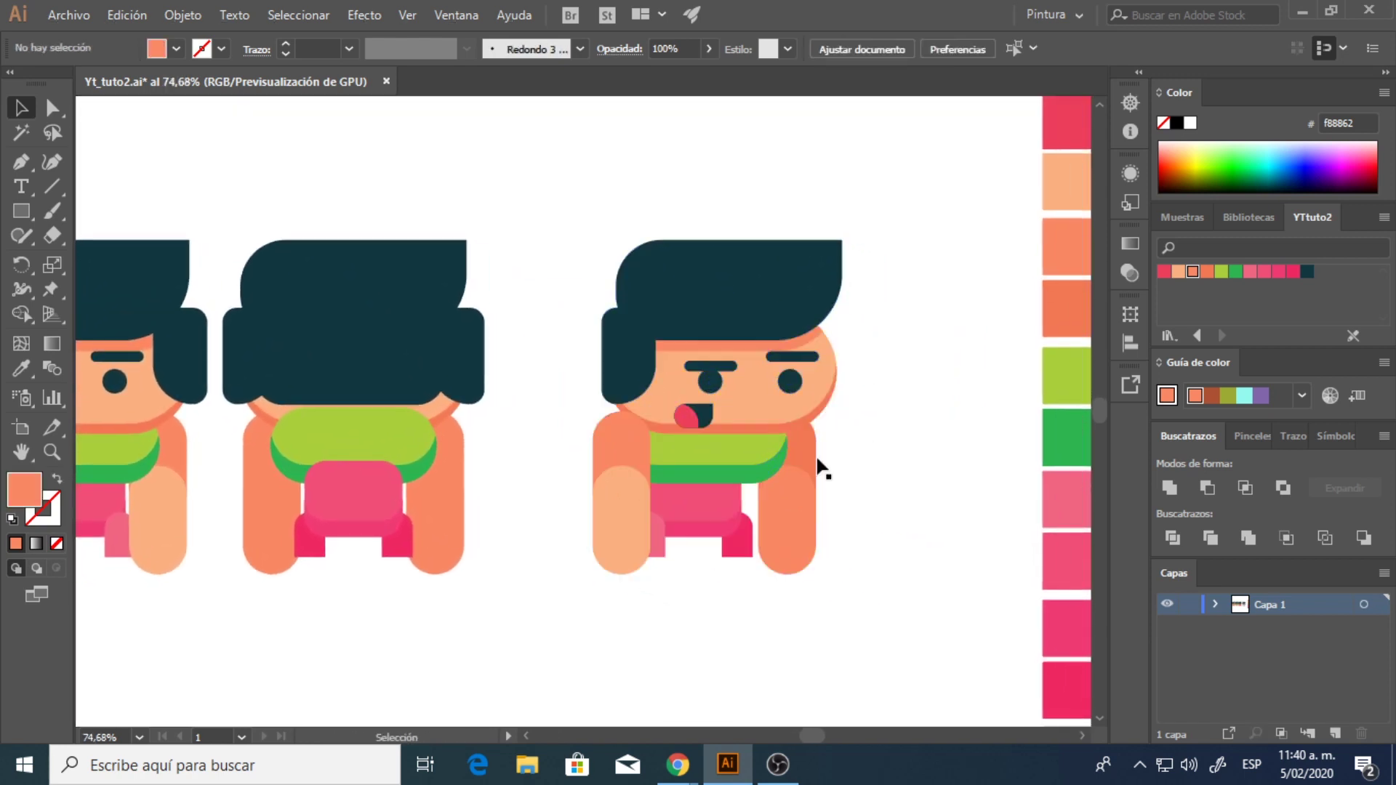
- Delete both eyes, both eyebrows and the mouth from the new three-quarter duplicate
click(798, 383)
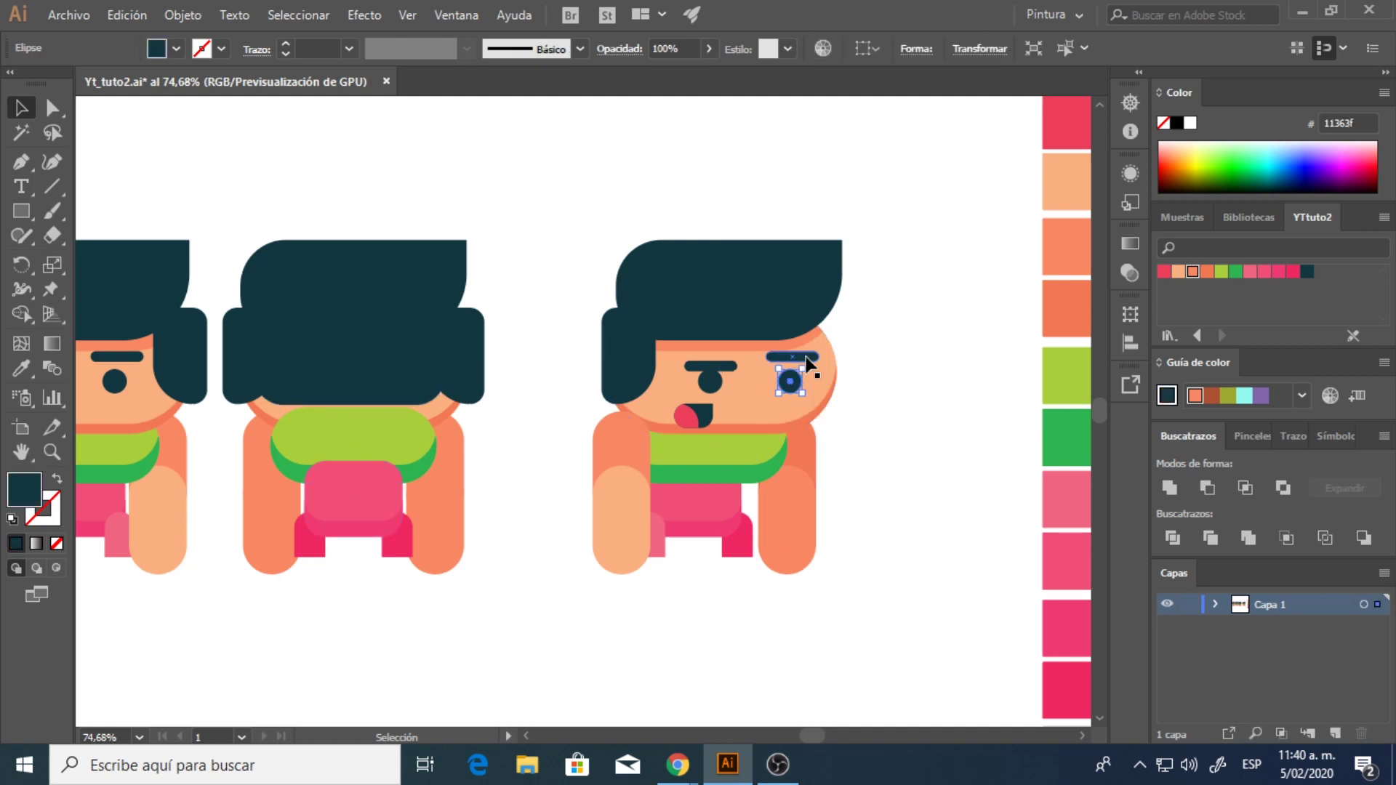
drag(804, 367, 687, 372)
key(Delete)
click(694, 416)
key(Delete)
click(720, 367)
key(Delete)
- Copy the back-view character's dark hair rectangle onto the new duplicate's face and narrow it so part of the cheek shows
drag(338, 380, 712, 373)
drag(817, 348, 784, 350)
key(ctrl+shift+a)
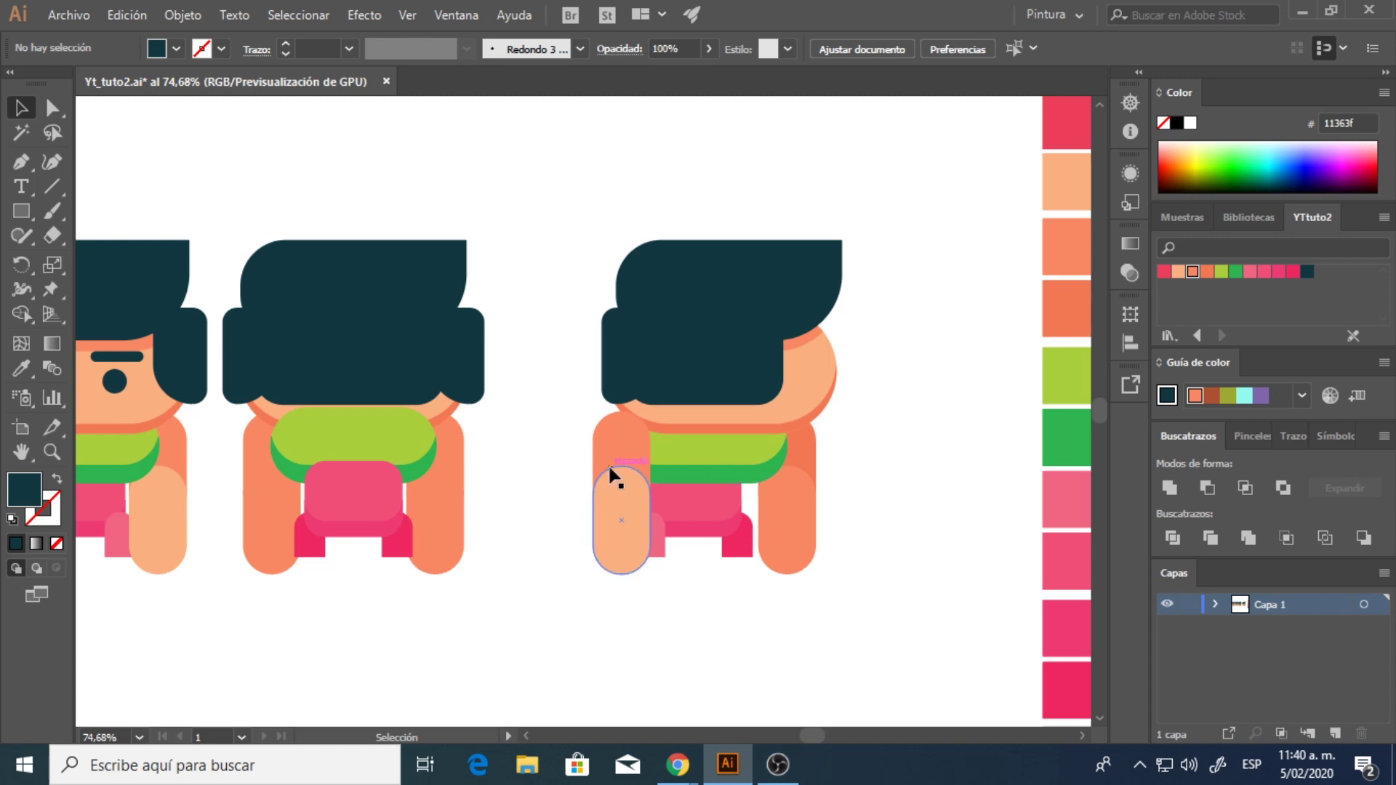
- Bring the new duplicate's green shirt to the front and place the pink shorts on top of it
right_click(692, 448)
mouse_move(857, 349)
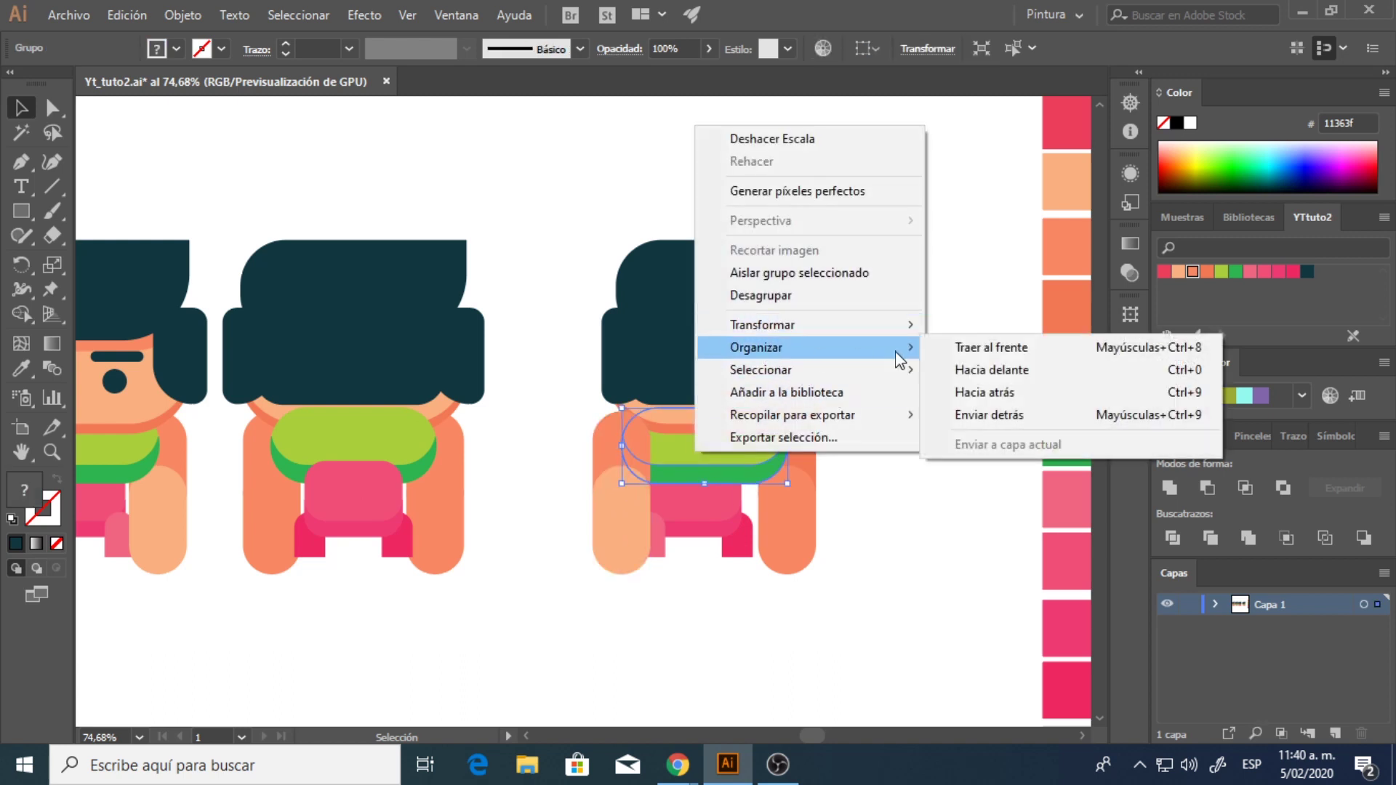
click(971, 348)
click(709, 516)
right_click(691, 531)
mouse_move(873, 409)
click(984, 413)
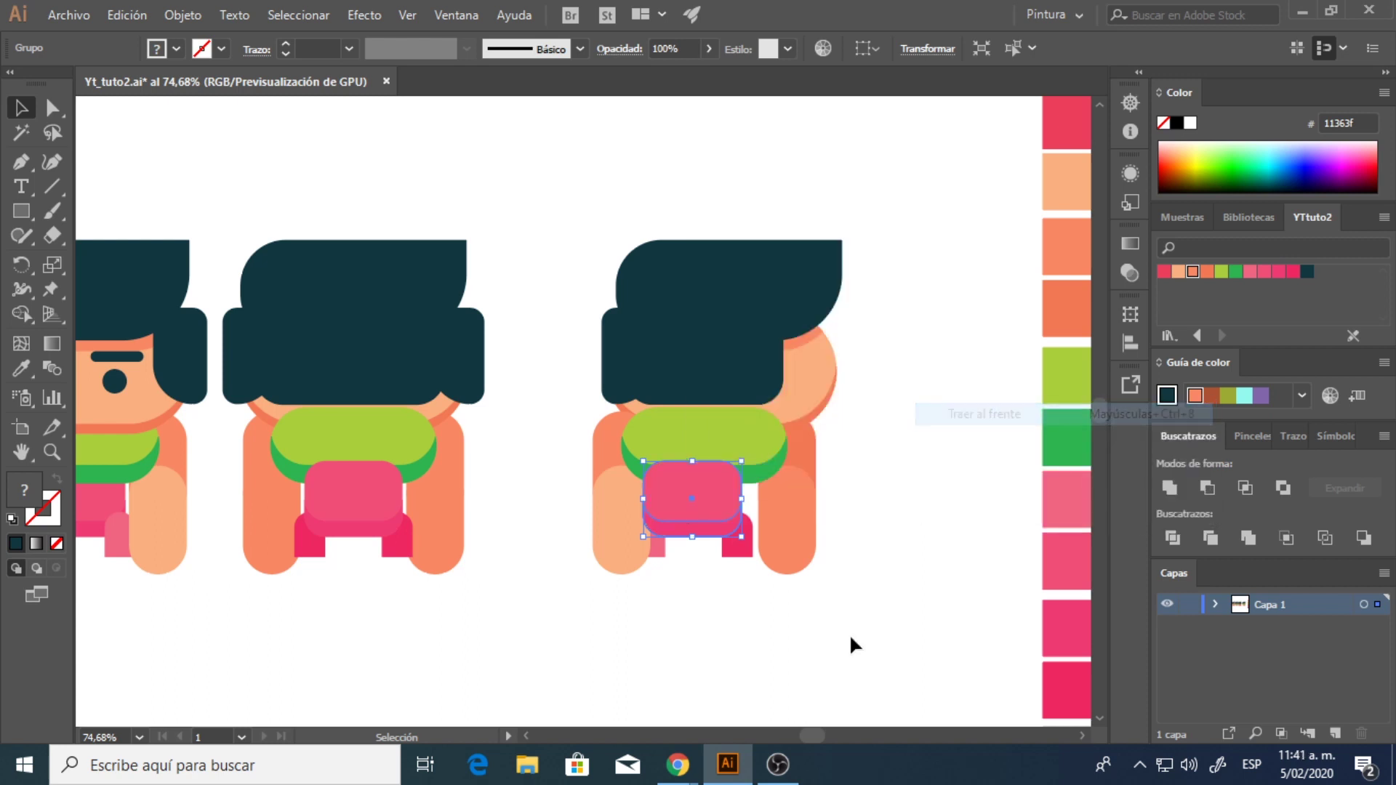
- Send both legs of the new duplicate to the back and fill them with the dark pink ee2862 swatch
click(705, 532)
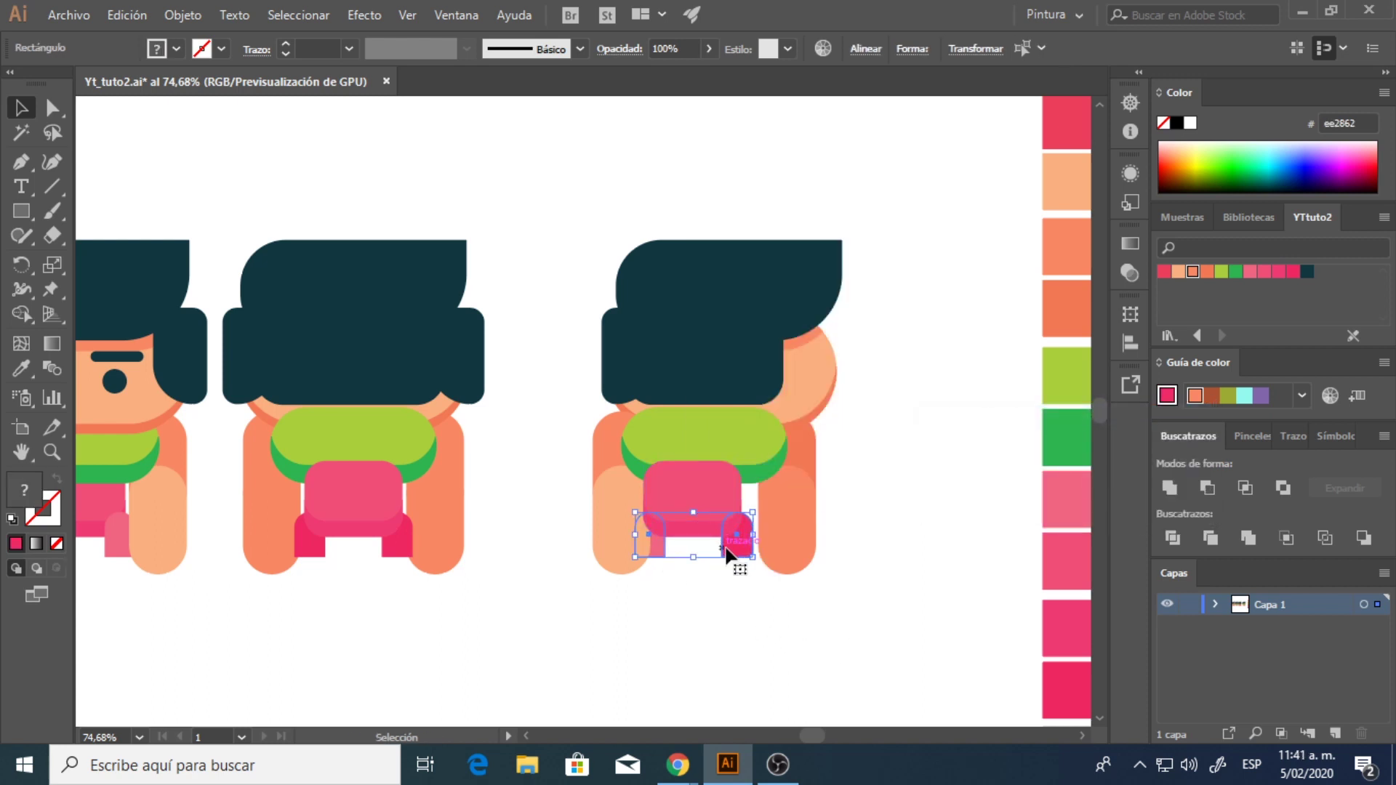
right_click(731, 551)
mouse_move(873, 444)
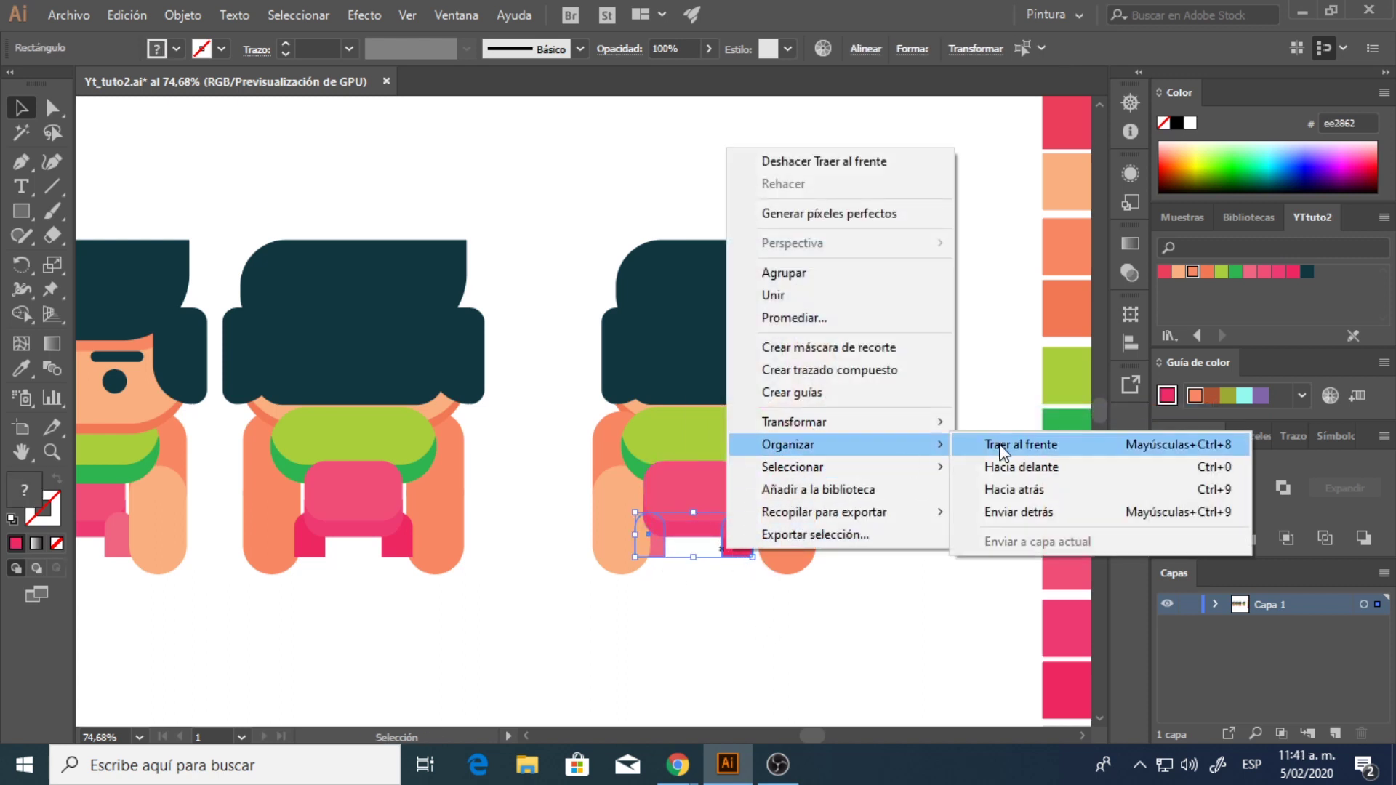
click(1014, 508)
click(1292, 272)
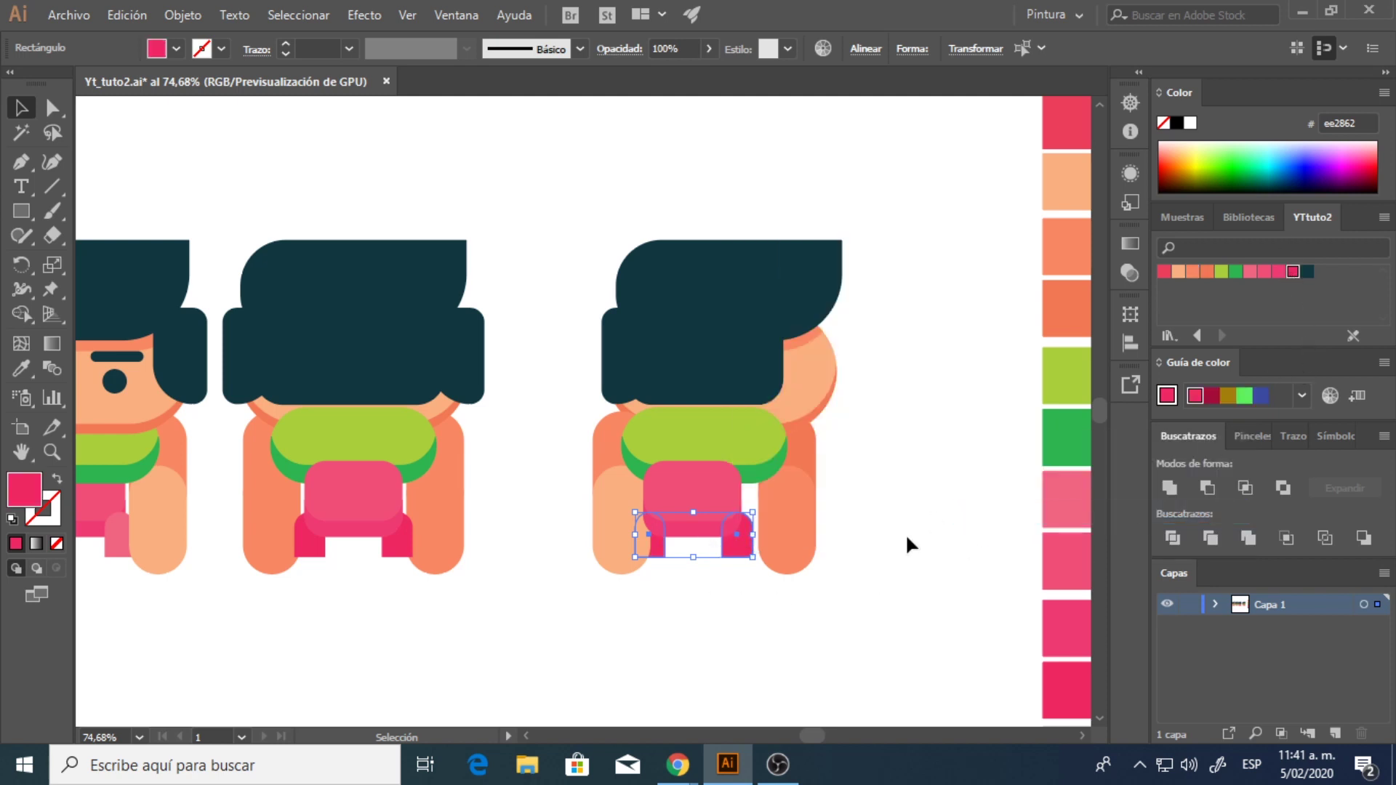
click(872, 610)
- Send both arms of the new duplicate behind its other body shapes
click(592, 552)
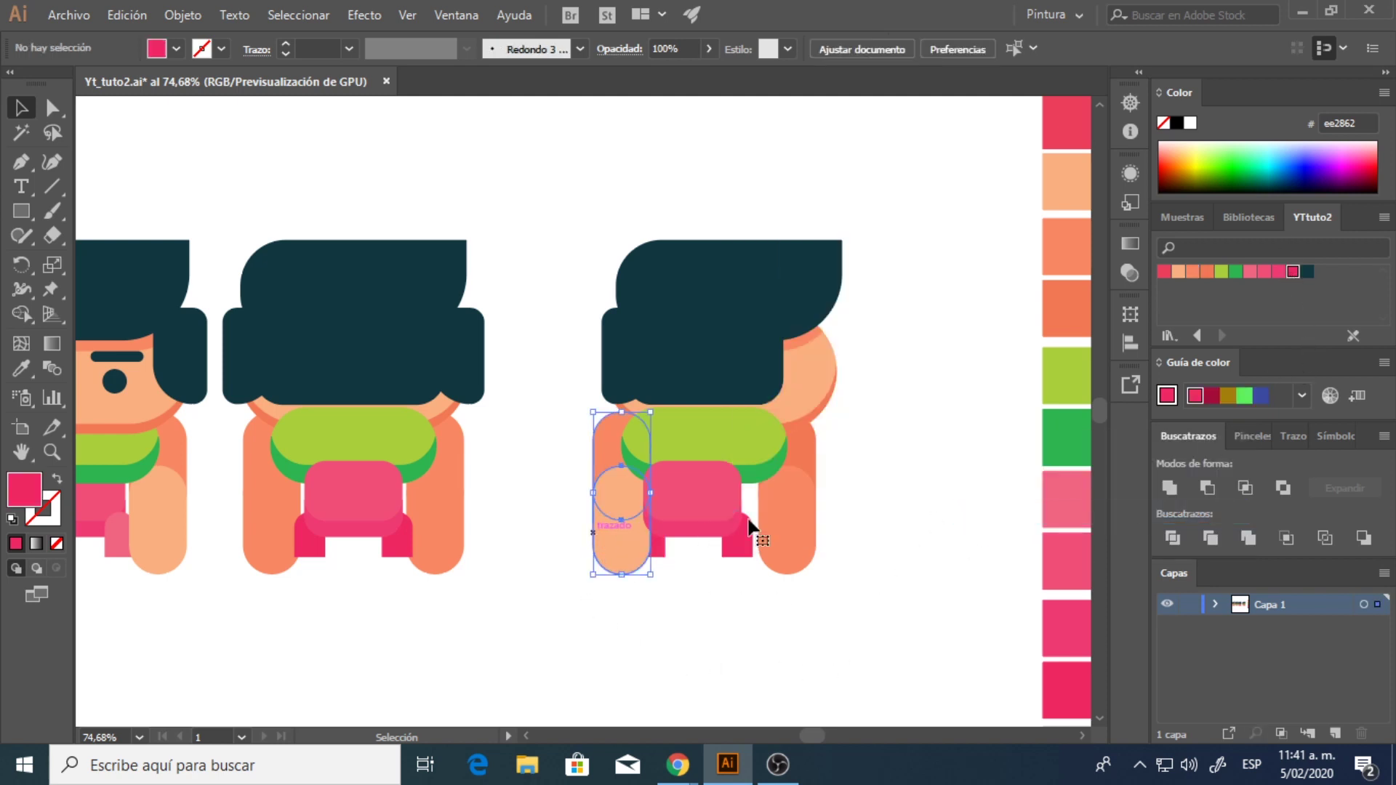
shift+click(794, 500)
right_click(796, 502)
mouse_move(849, 399)
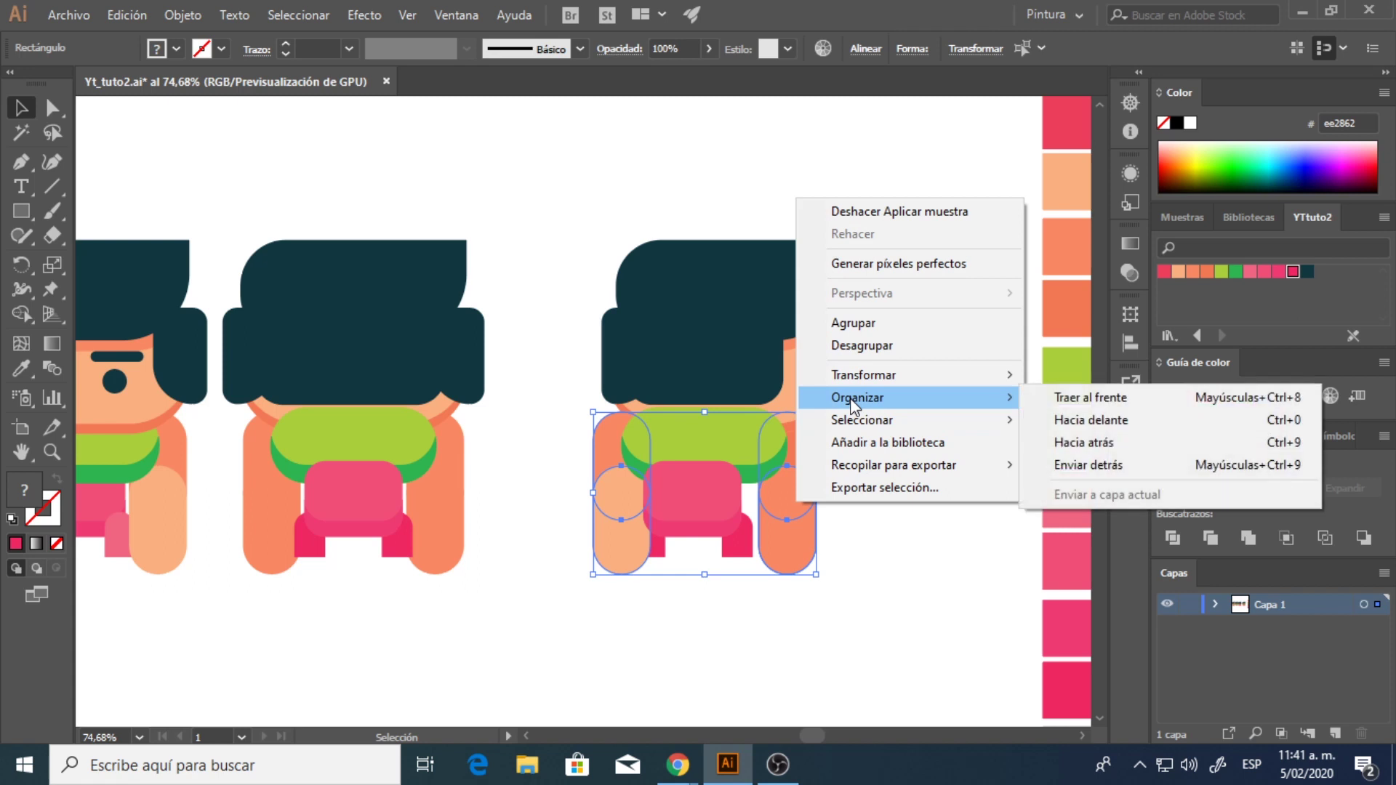
click(1082, 469)
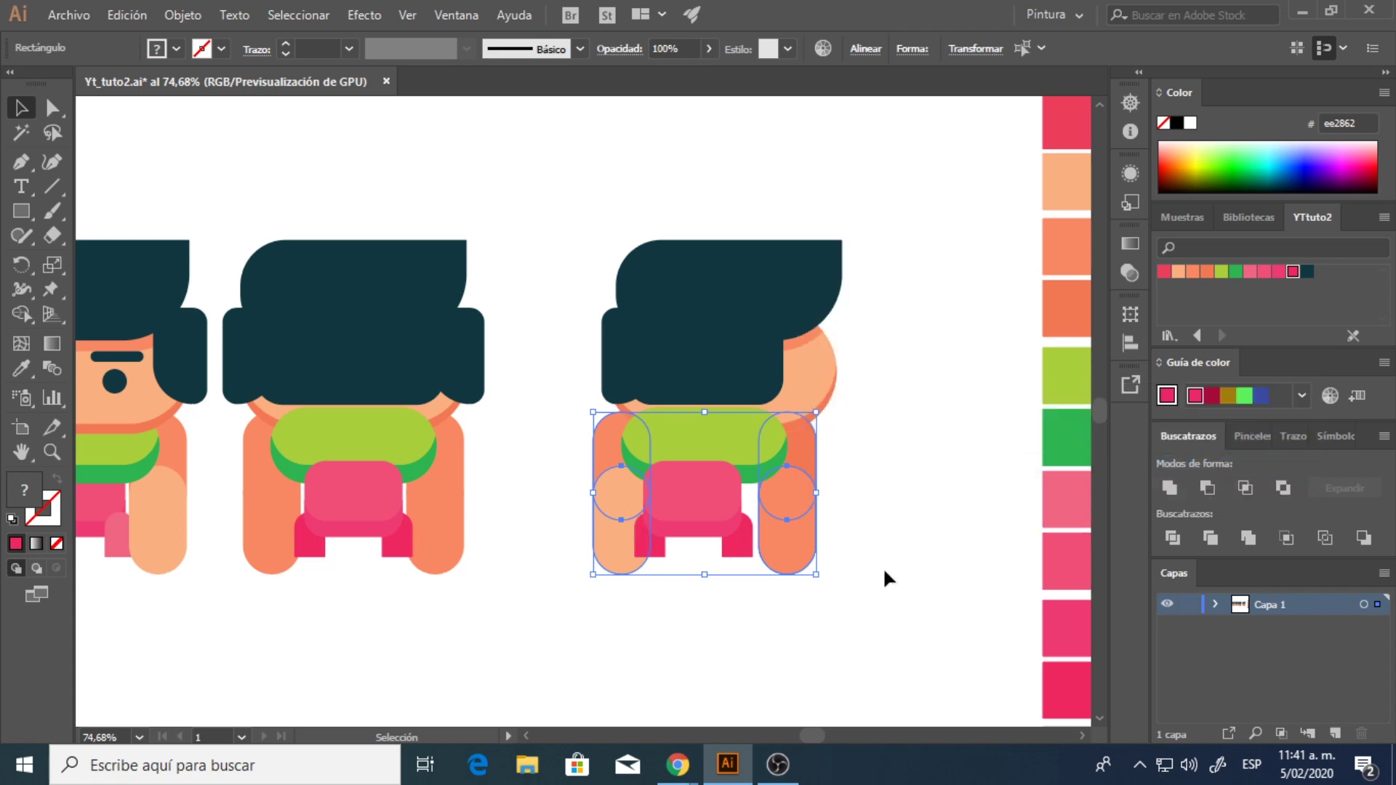
click(839, 545)
- Bring the darker orange arm of the new duplicate to the front and nudge it slightly toward the body
click(799, 525)
right_click(798, 529)
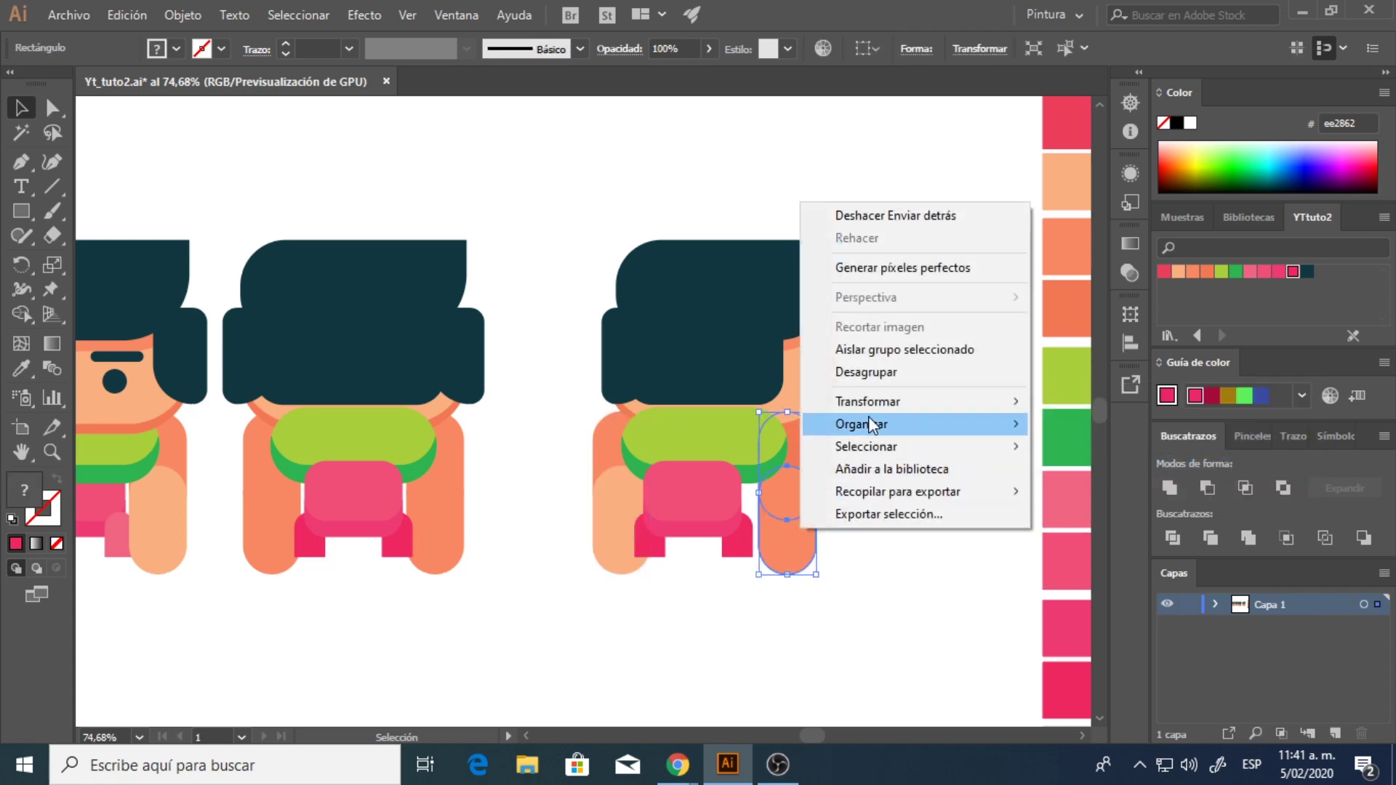
mouse_move(873, 424)
click(1047, 425)
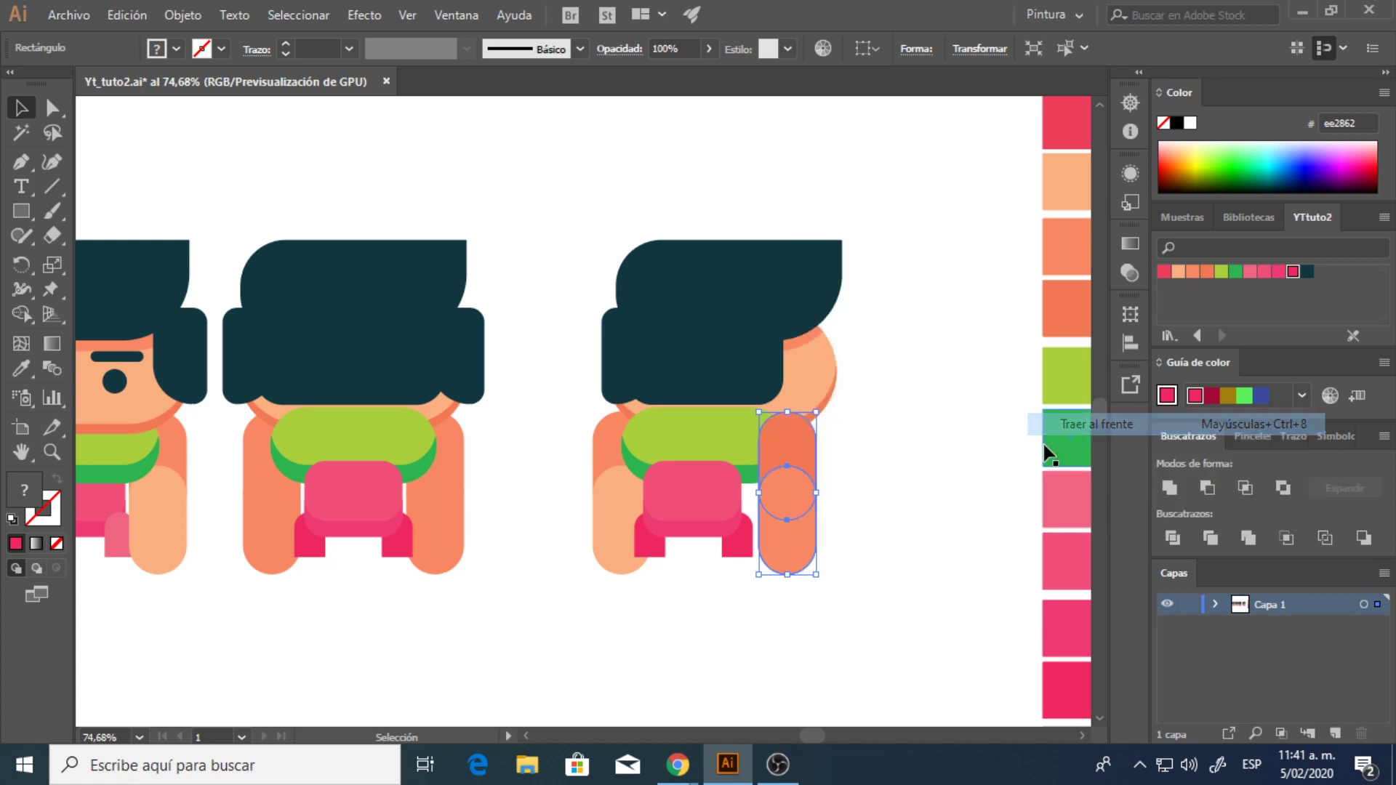
click(922, 492)
click(809, 522)
key(shift+Left)
key(shift+Left)
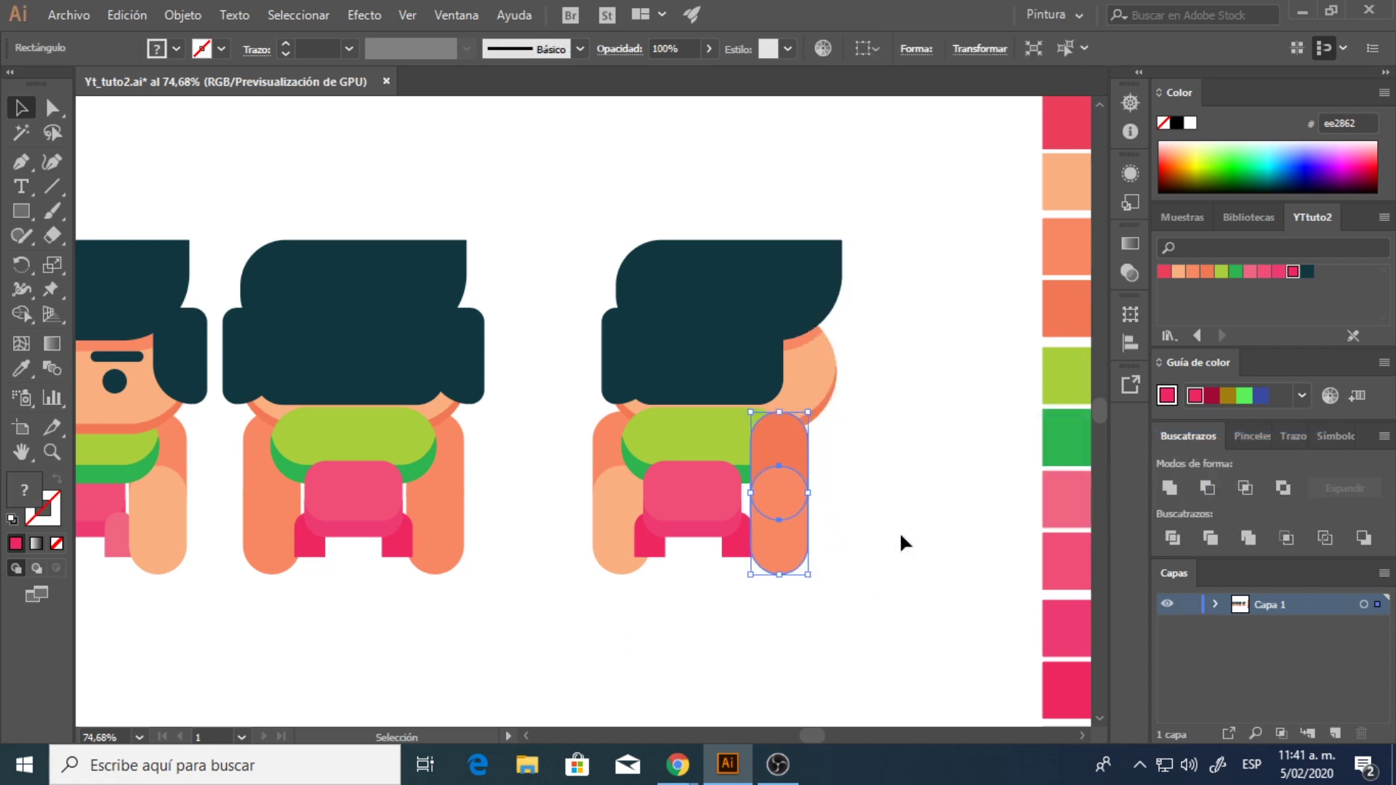
click(901, 535)
- Recolor the front arm of the new duplicate, using f9af7f for the forearm and the other arm's orange f88862 for the upper part
click(779, 565)
right_click(779, 550)
click(808, 619)
double_click(782, 539)
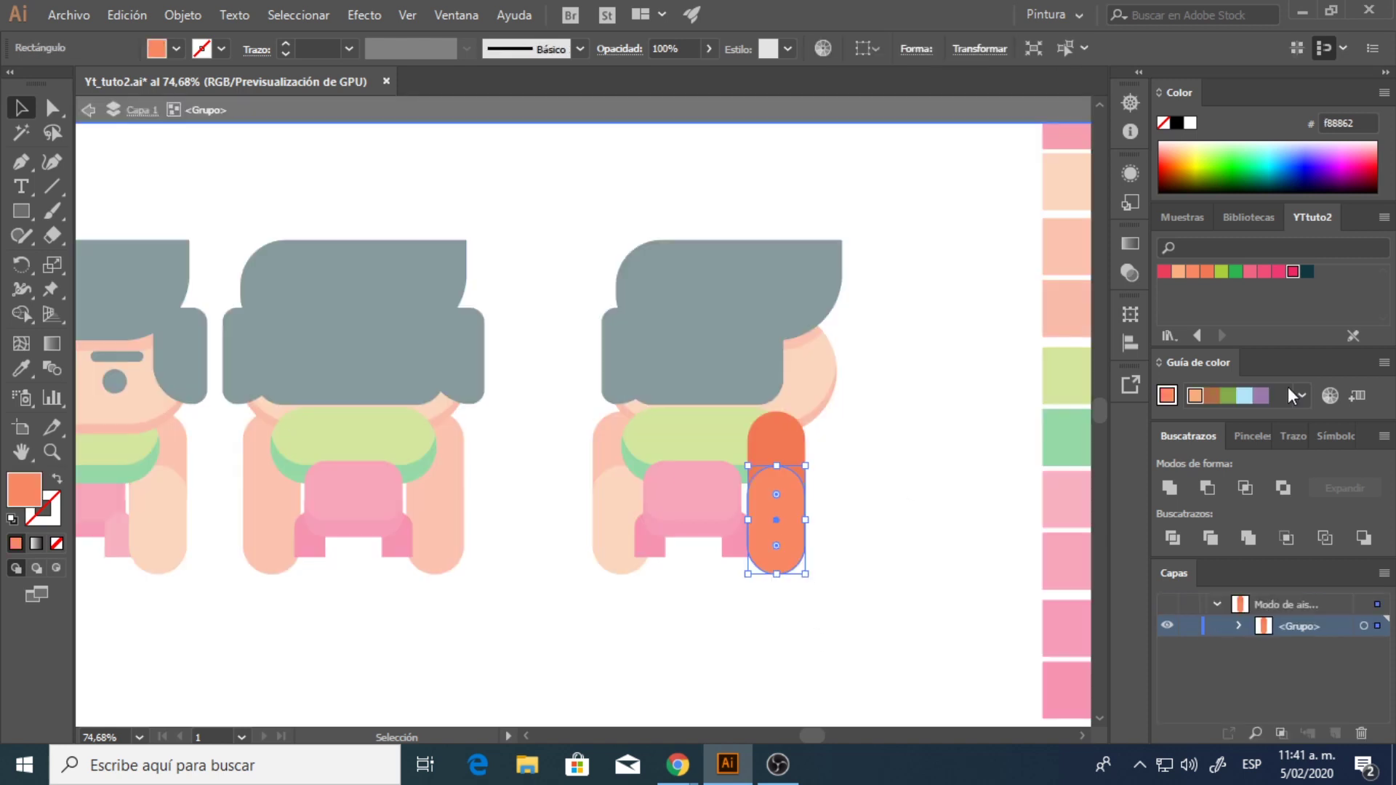
click(776, 445)
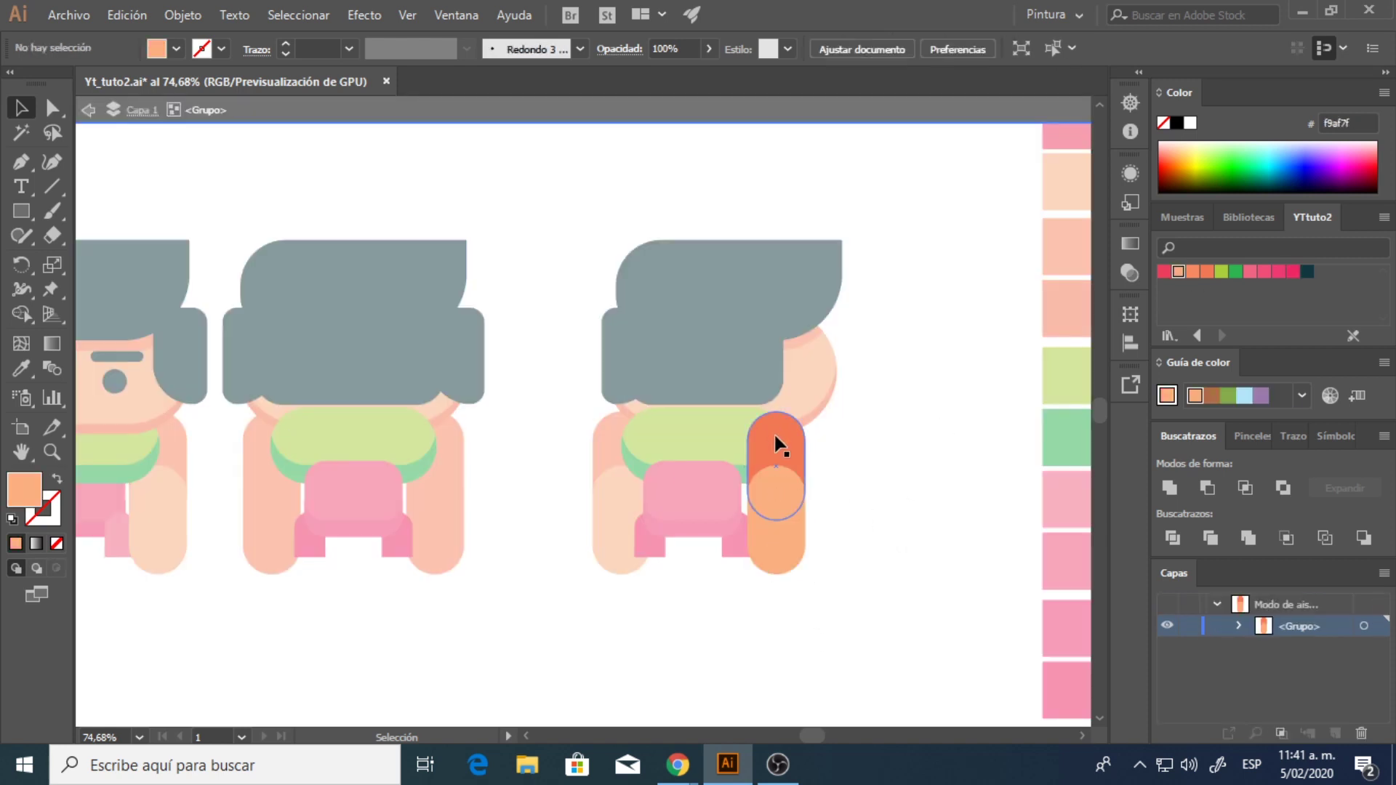
click(18, 371)
click(605, 433)
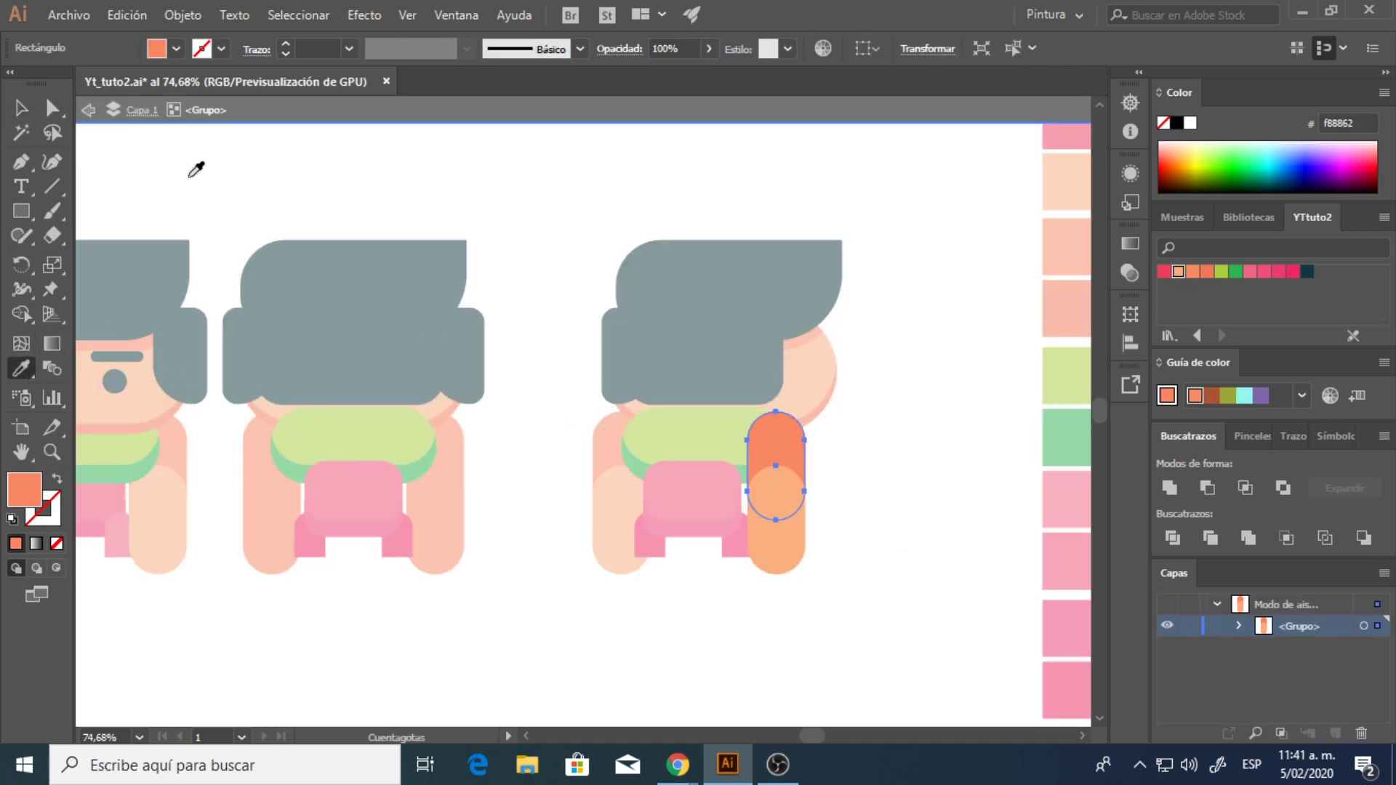
click(85, 110)
key(v)
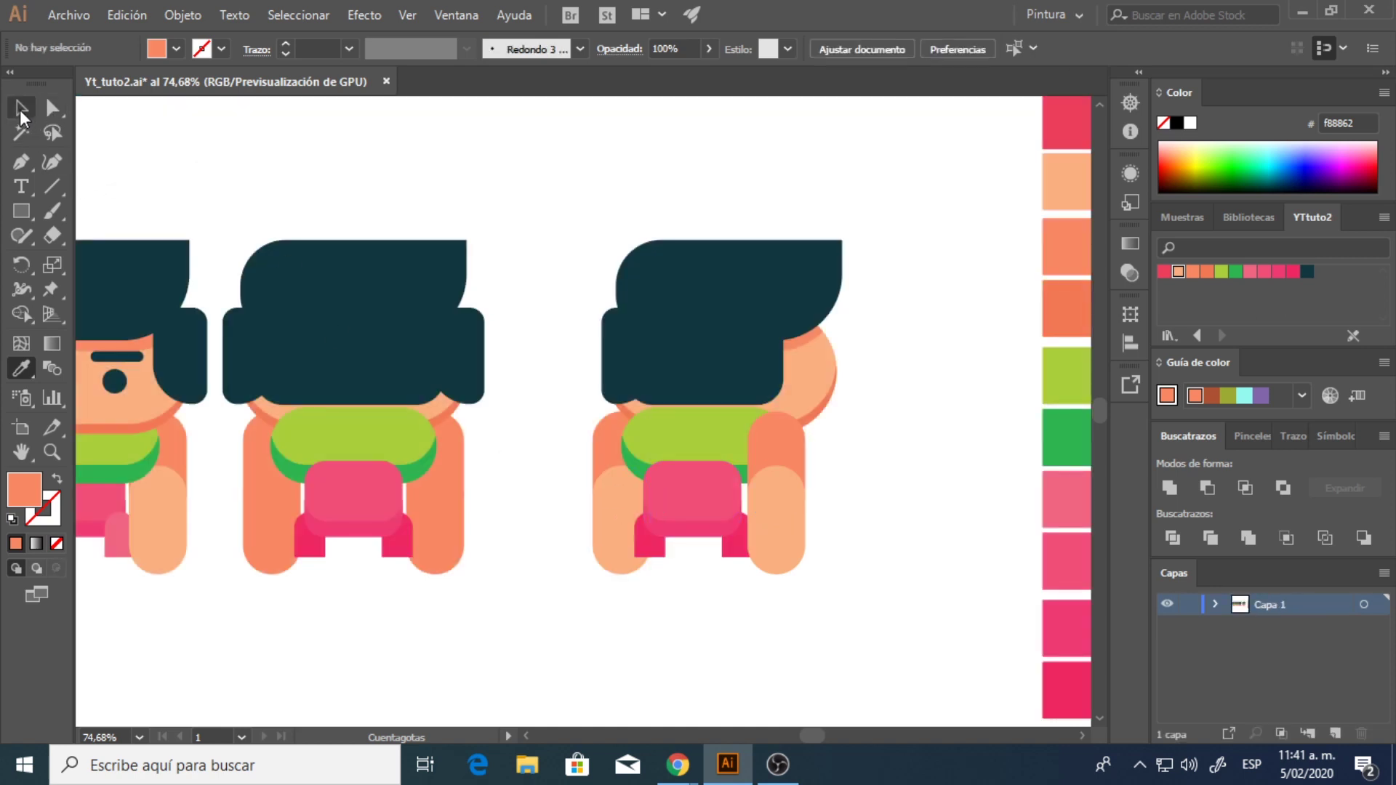
- Fill the forearm of the far arm on the newest duplicate with the orange f88862 swatch
click(615, 492)
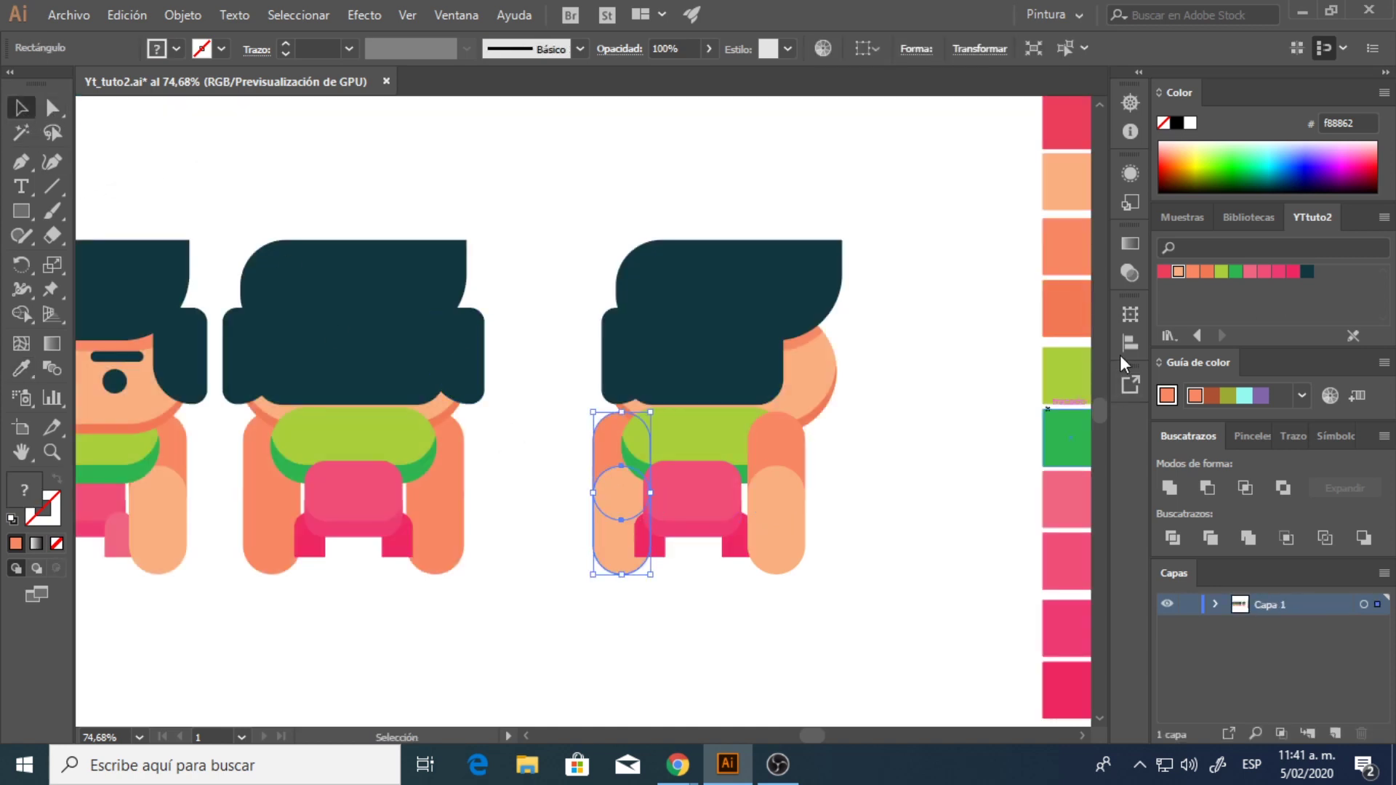
click(1194, 271)
click(928, 442)
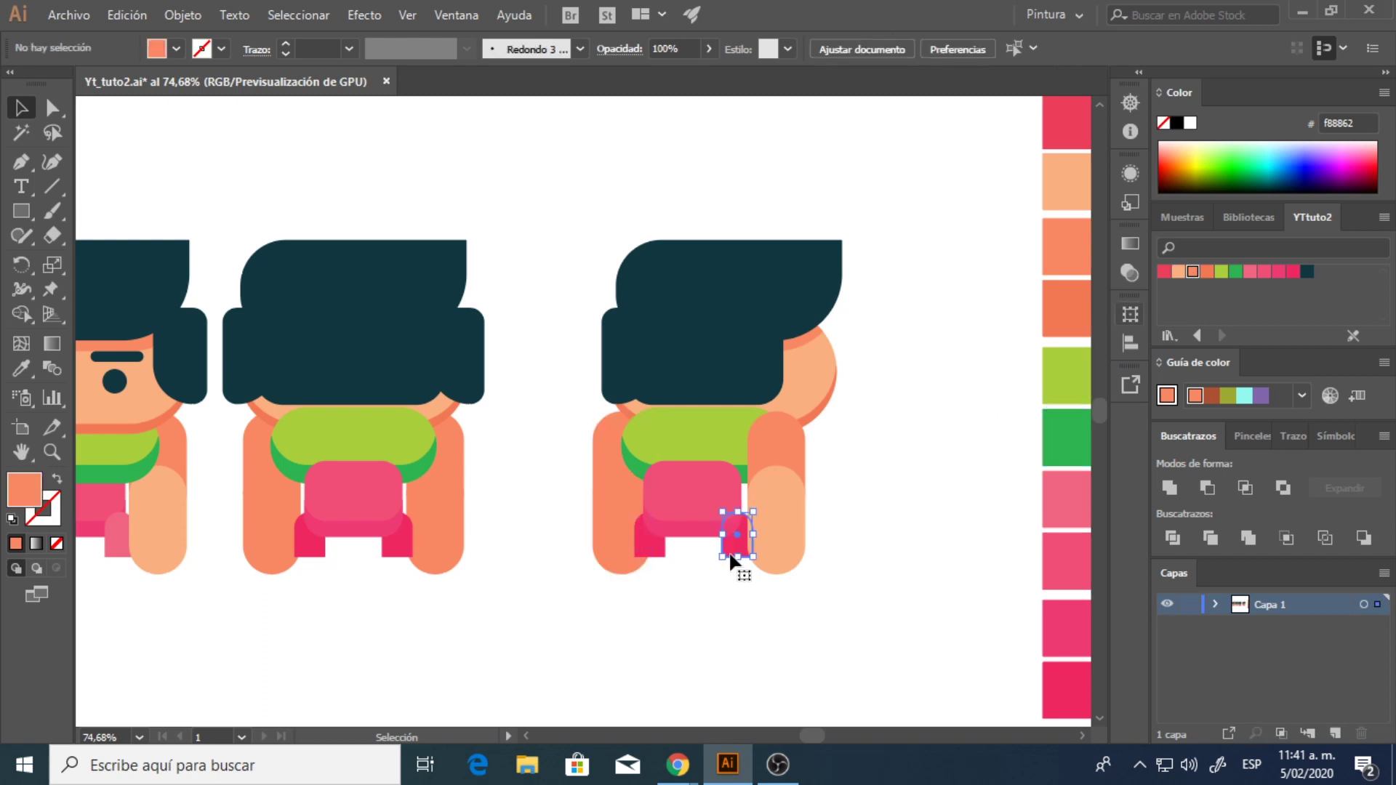
- Bring the leg beside the duplicate's front arm to the front and fill it with the light pink f06481 swatch
click(736, 538)
right_click(736, 554)
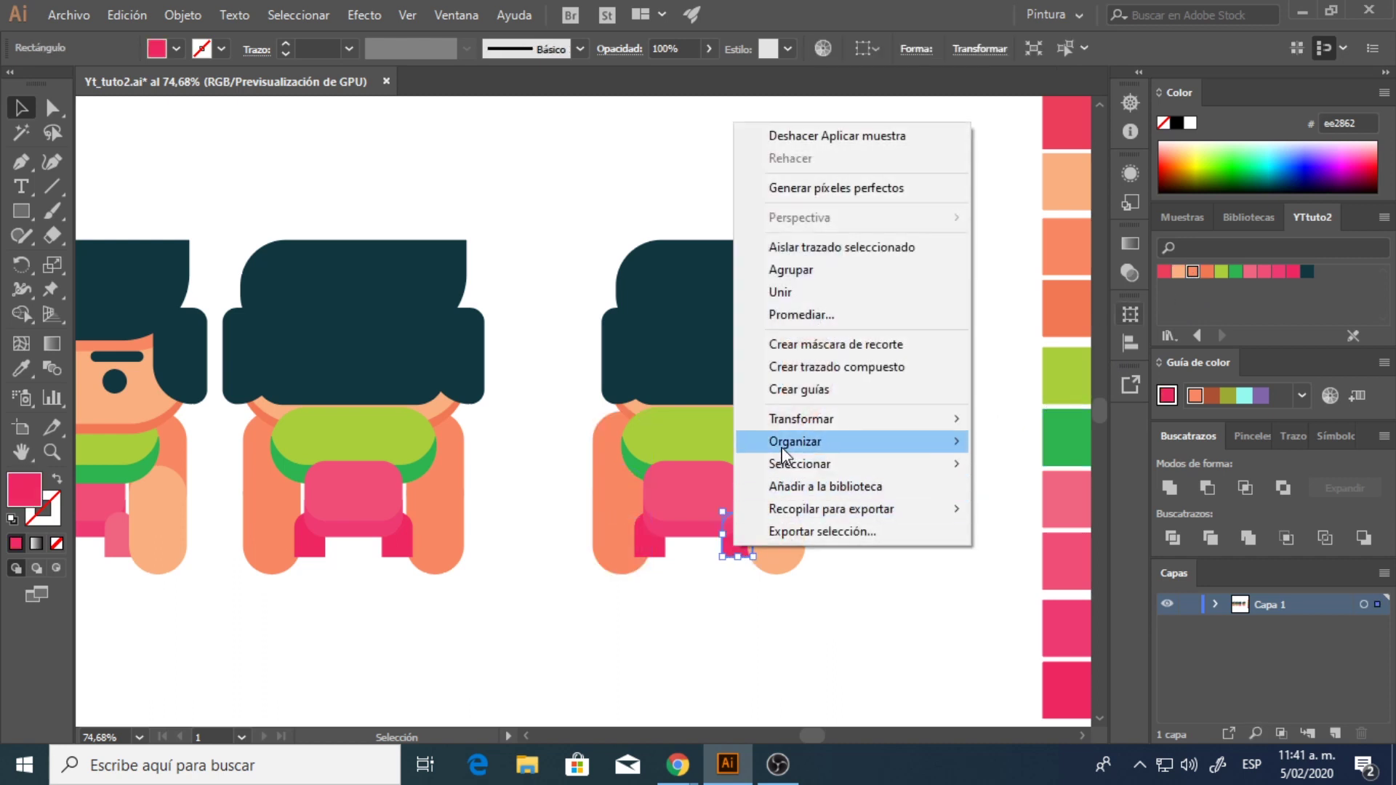
mouse_move(783, 443)
click(1034, 442)
click(829, 622)
click(736, 535)
click(1250, 273)
click(910, 499)
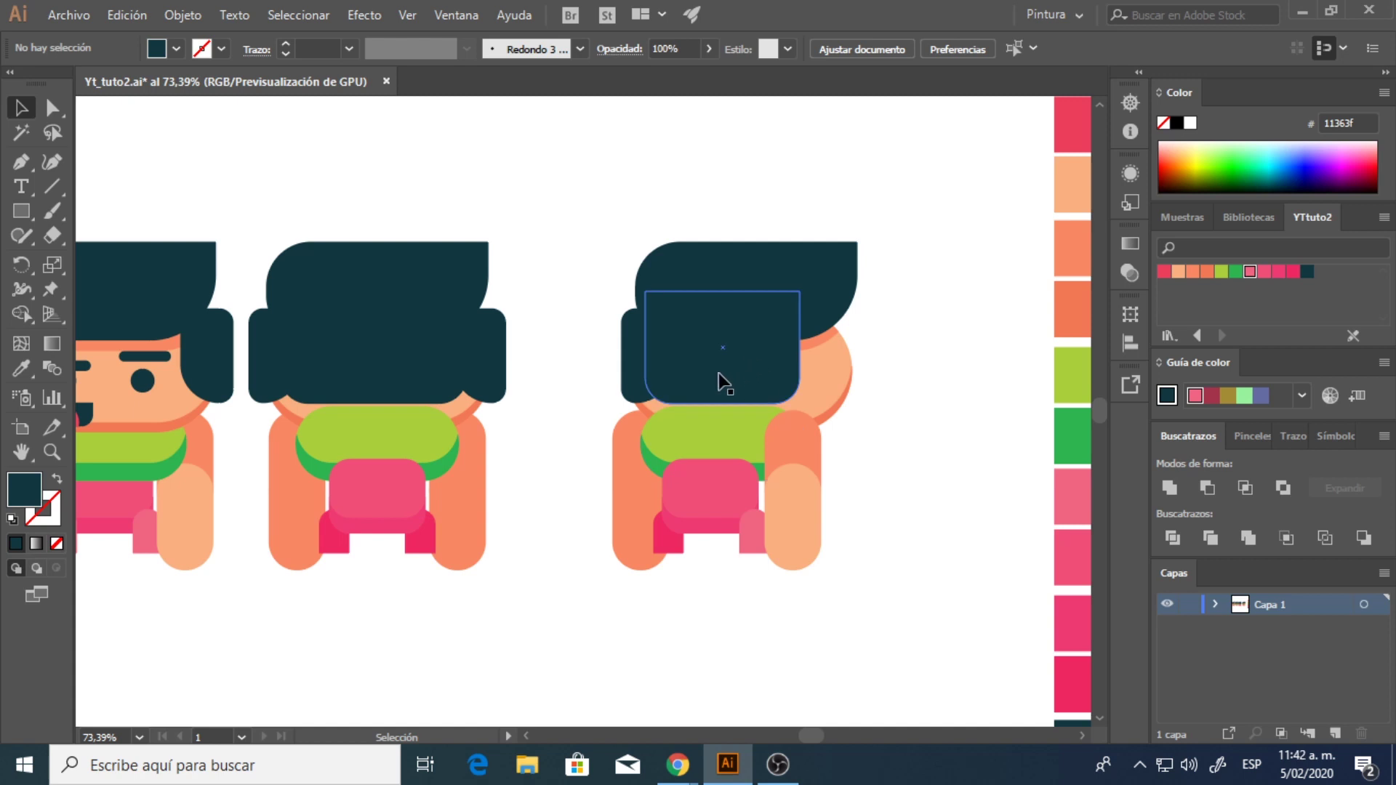
- Copy an eye and eyebrow from the first character, place them at the face edge of the three-quarter back view, and group them
scroll(653, 403, down, 2)
drag(521, 418, 648, 411)
click(163, 383)
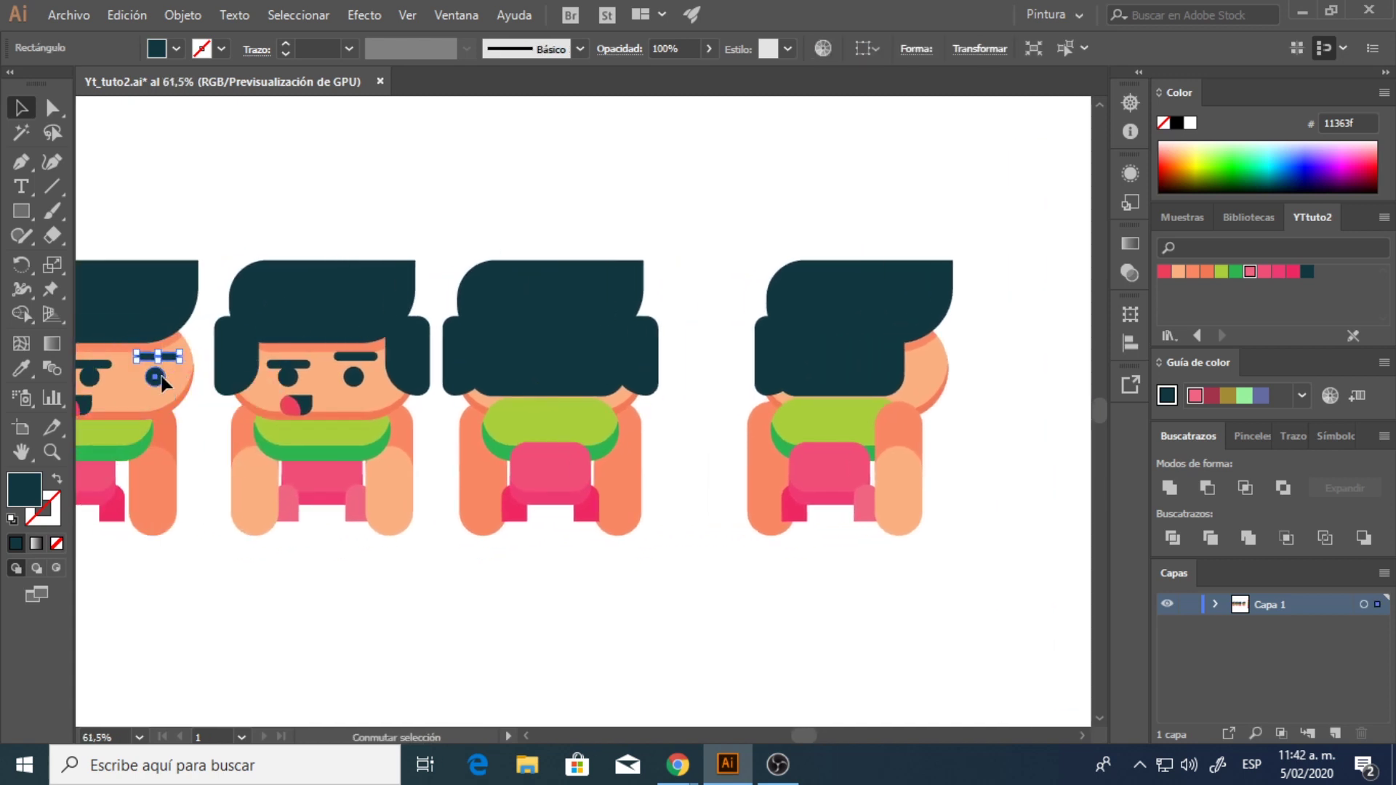
drag(163, 382, 837, 415)
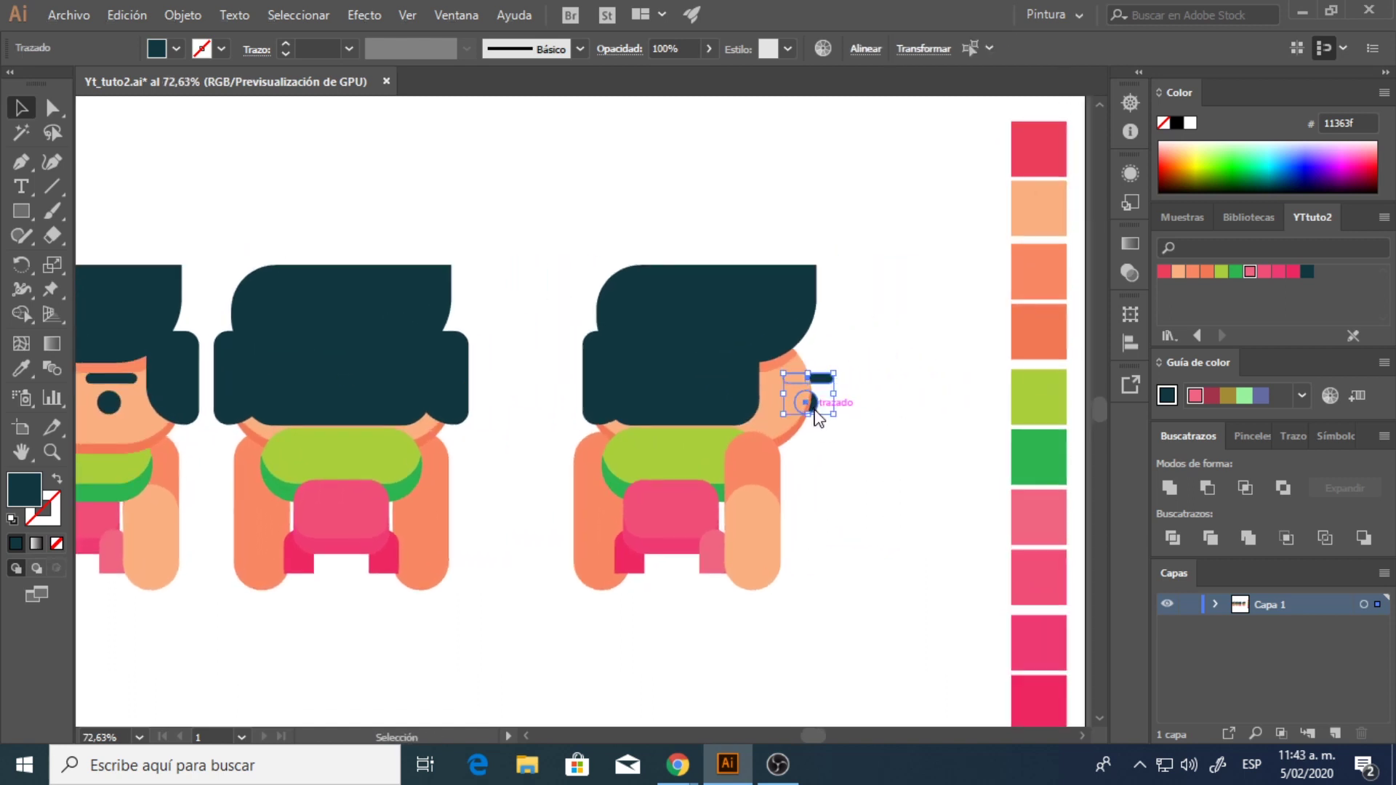
right_click(814, 408)
click(862, 134)
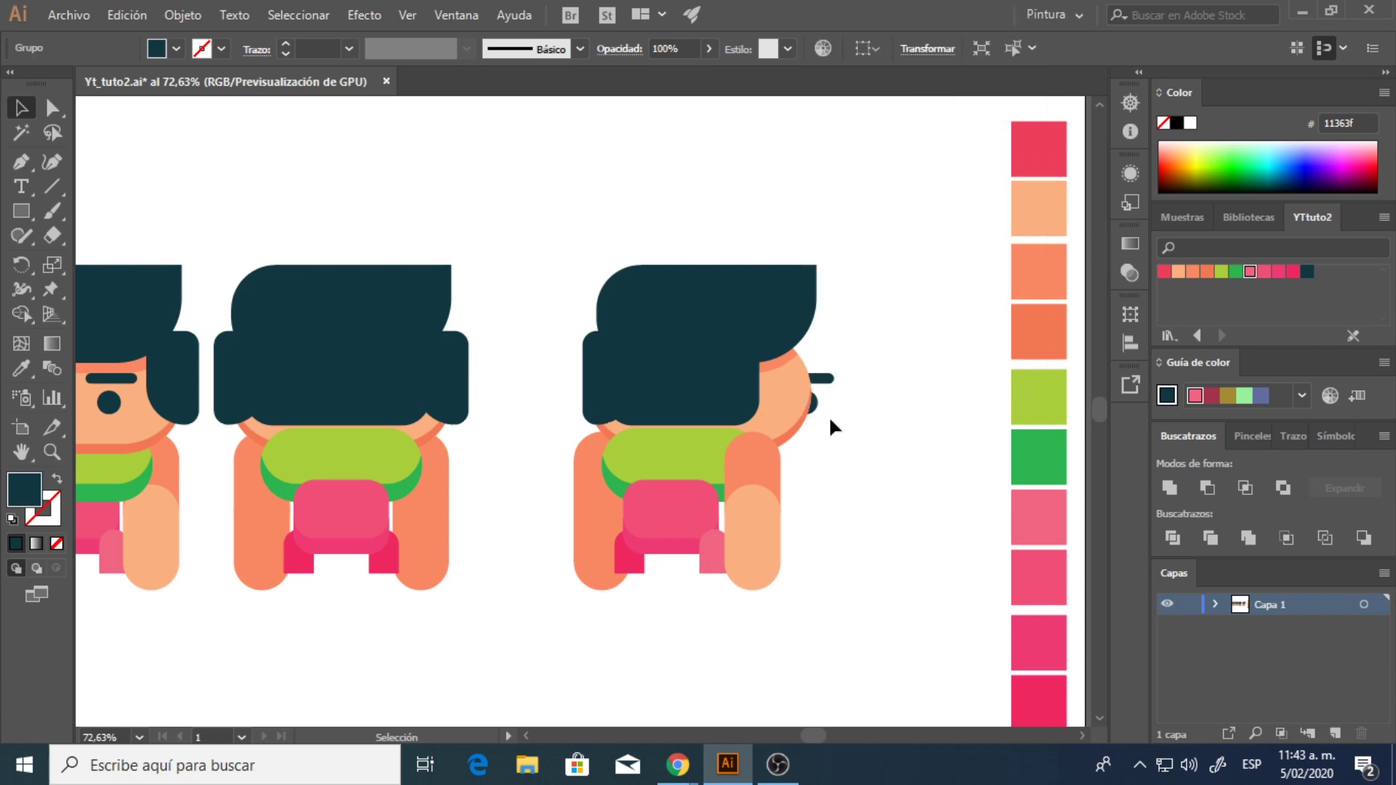
click(912, 438)
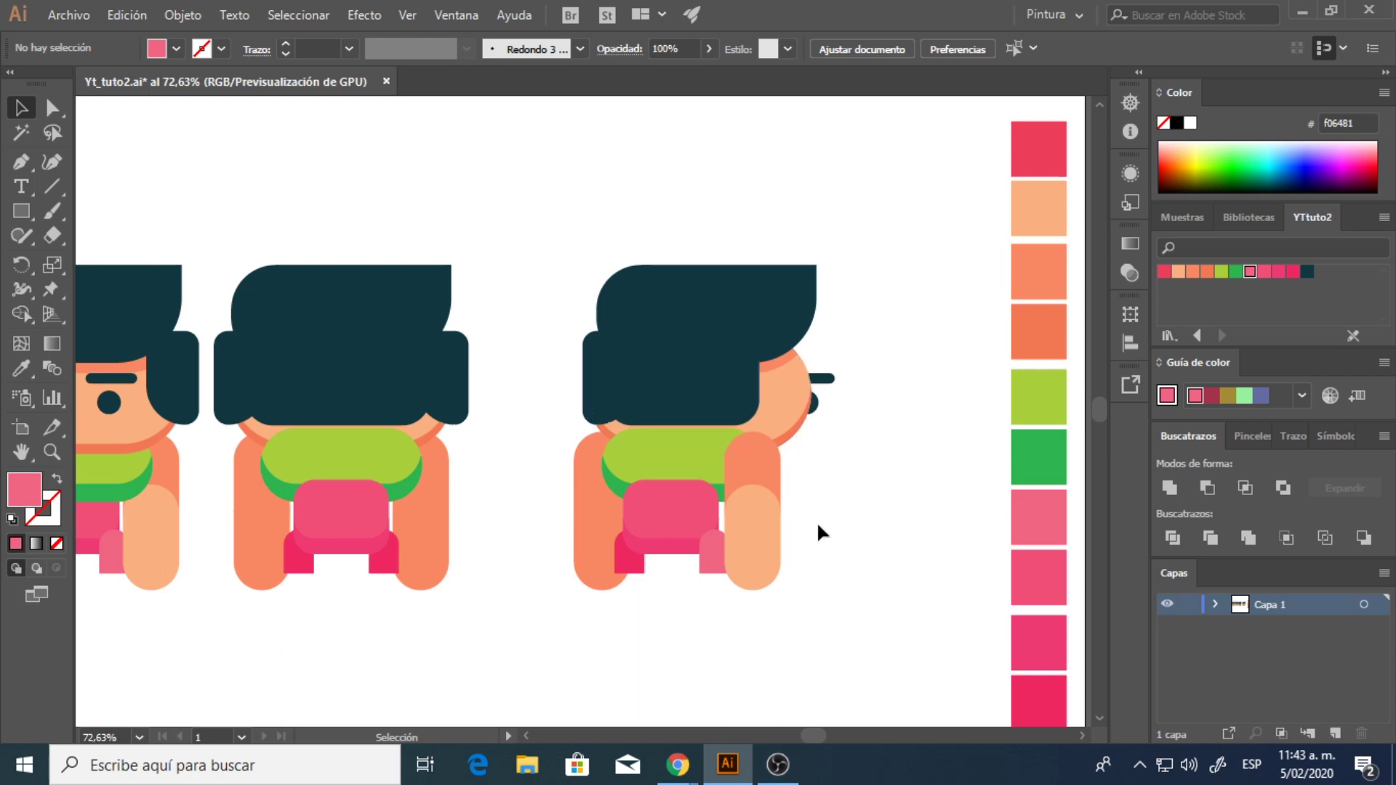
- Bring the light pink leg of the three-quarter back view in front of its other shapes
click(712, 560)
right_click(711, 562)
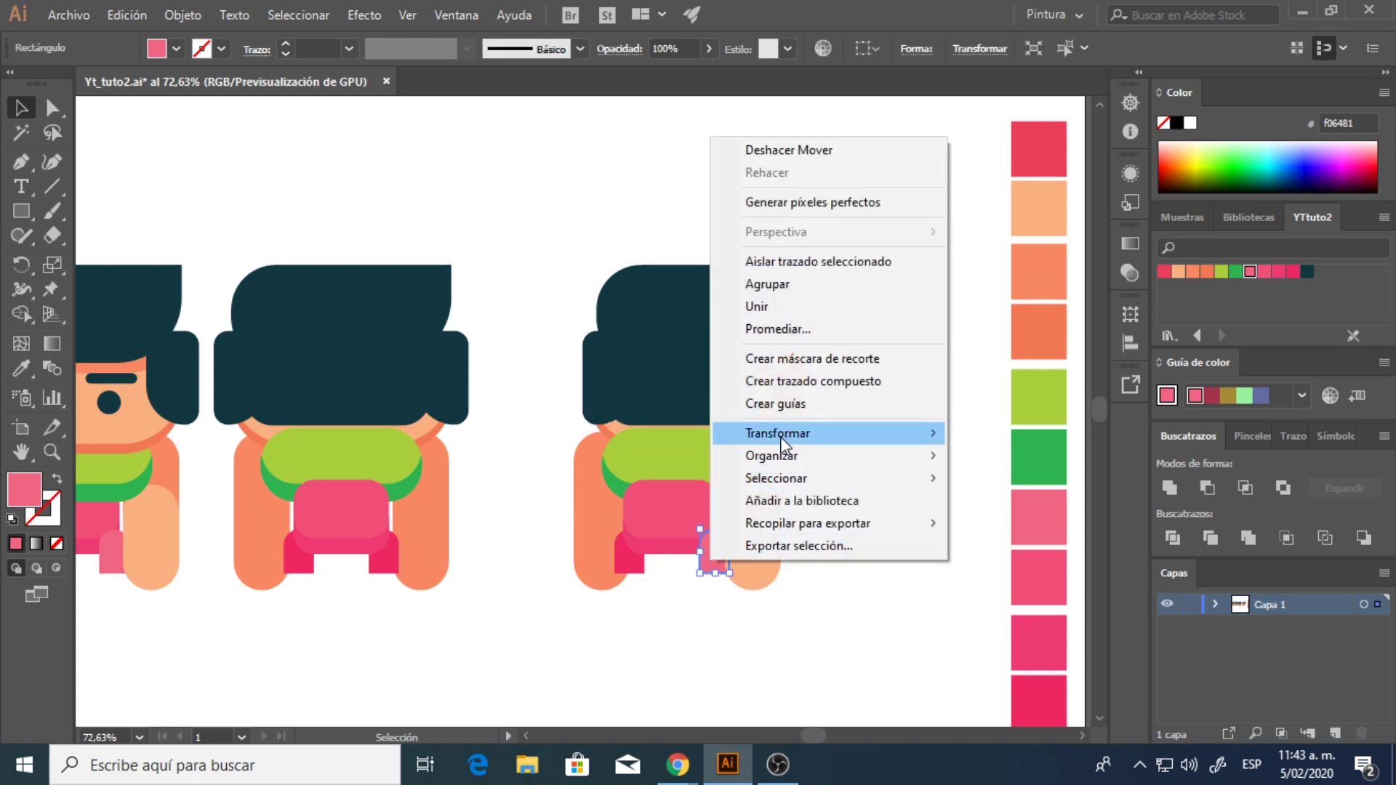
mouse_move(782, 457)
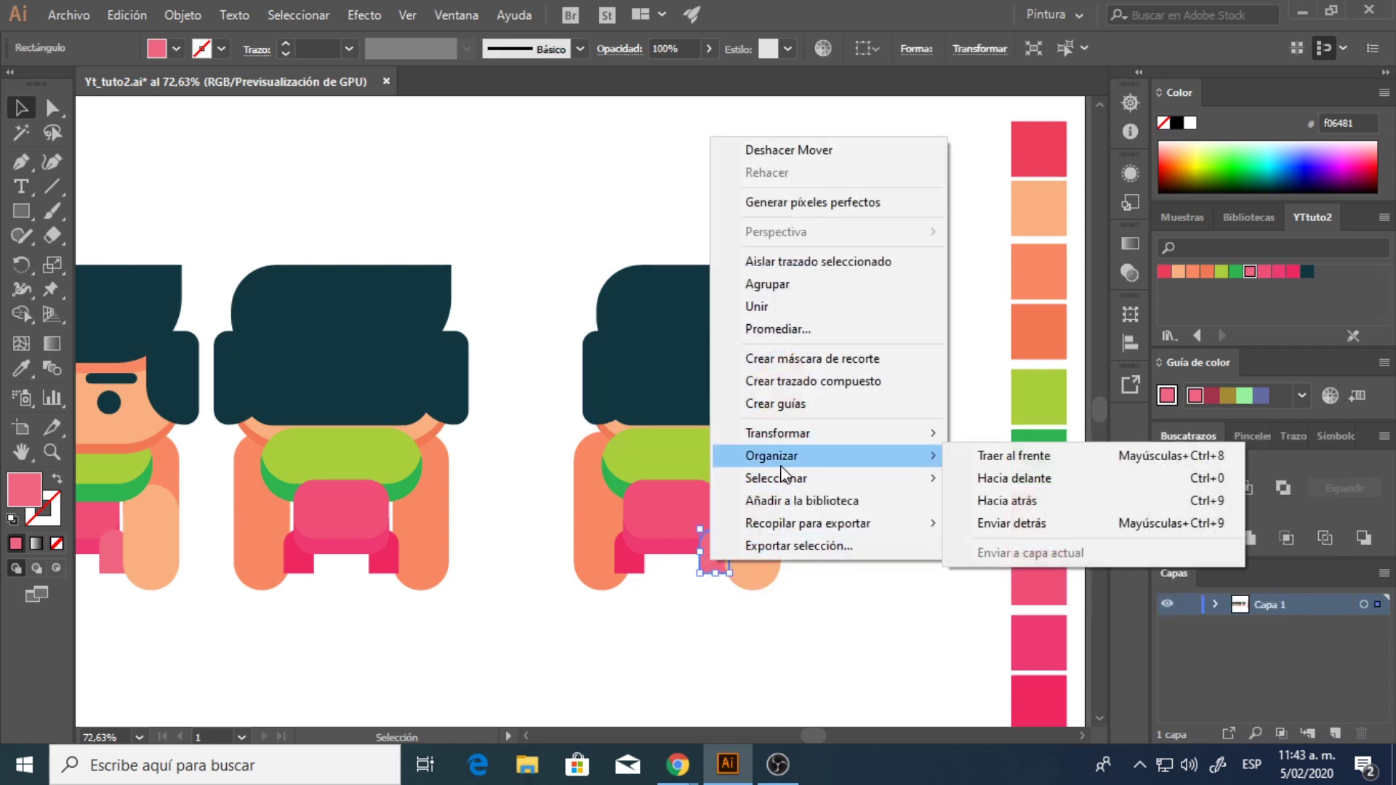
click(975, 455)
click(905, 546)
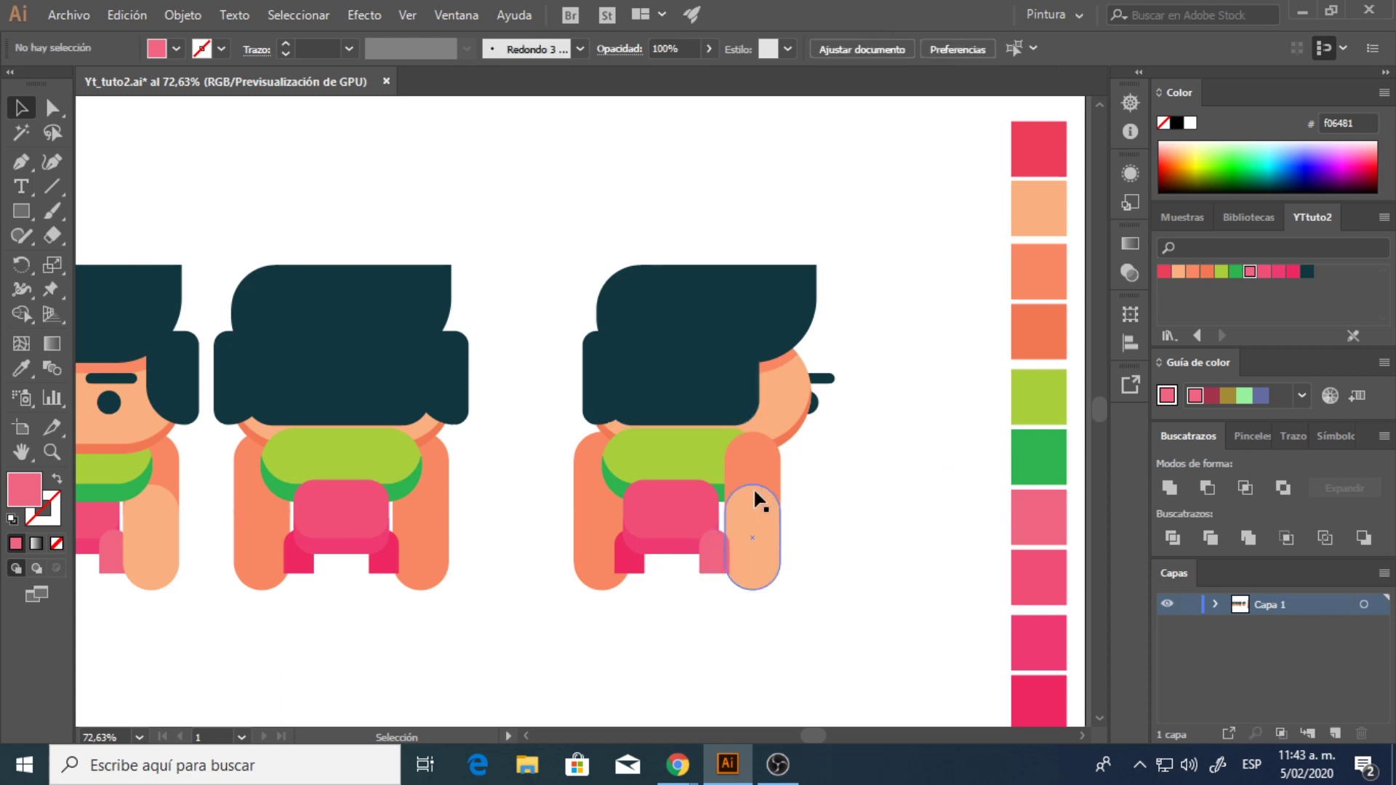
- Copy the side hair lock from the back view onto the hair edge beside the three-quarter back view's face
scroll(840, 478, right, 1)
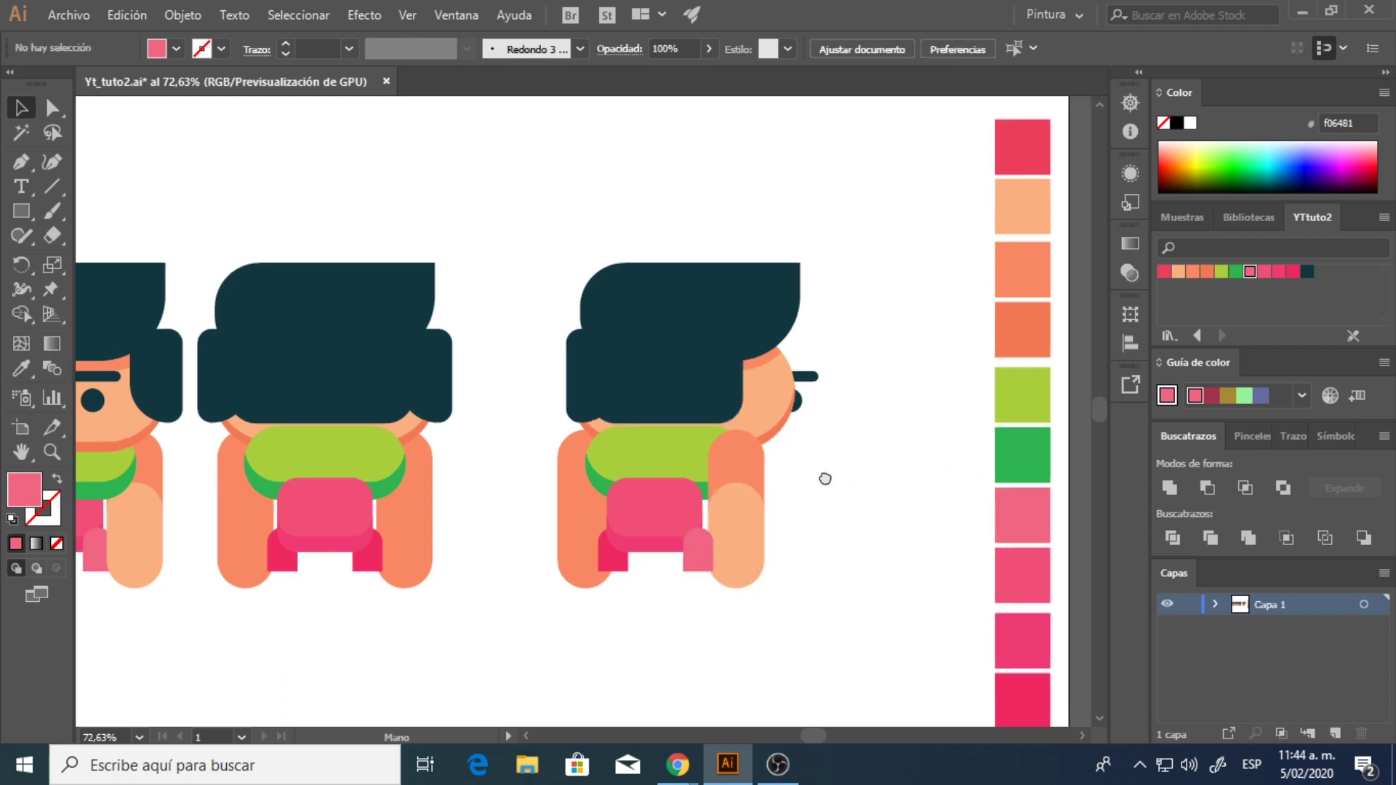
click(440, 420)
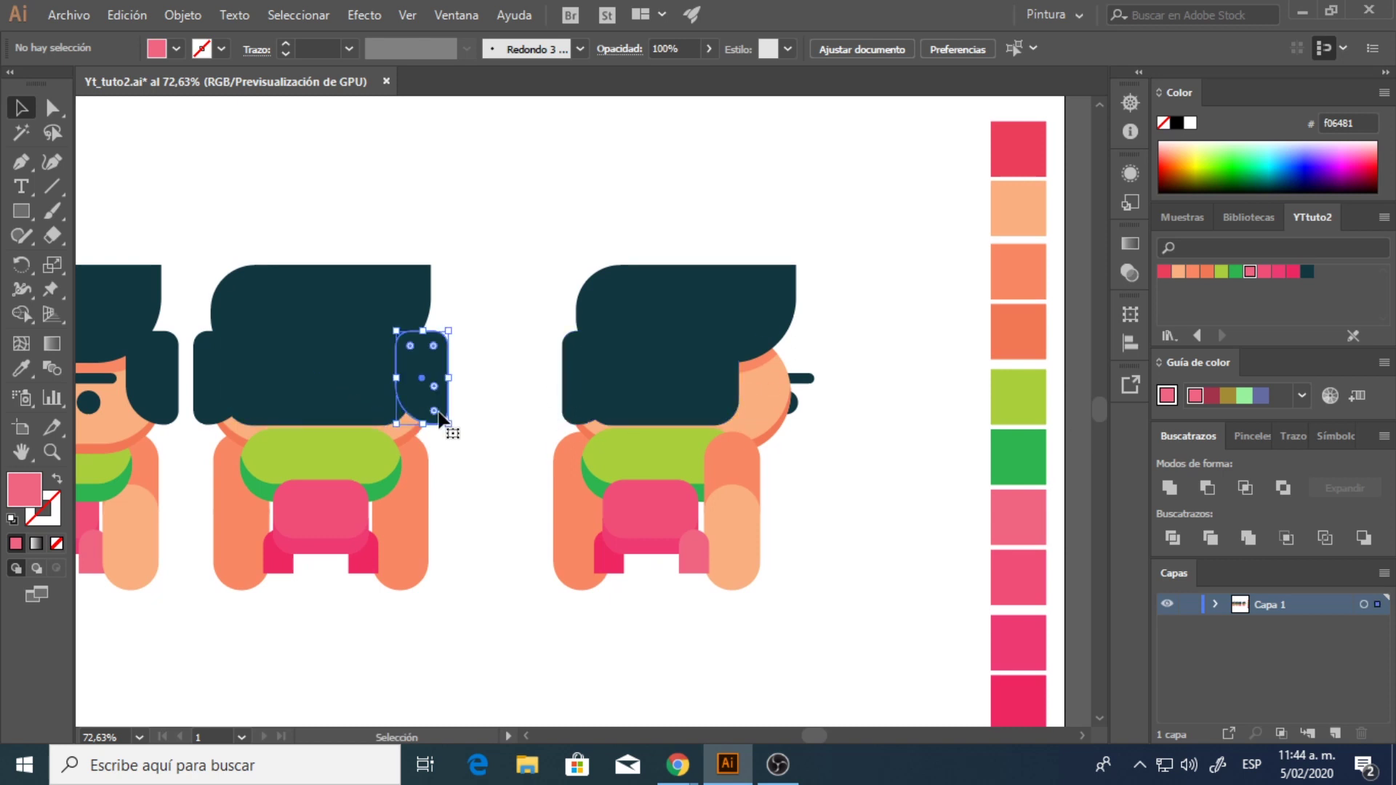
drag(426, 415, 731, 415)
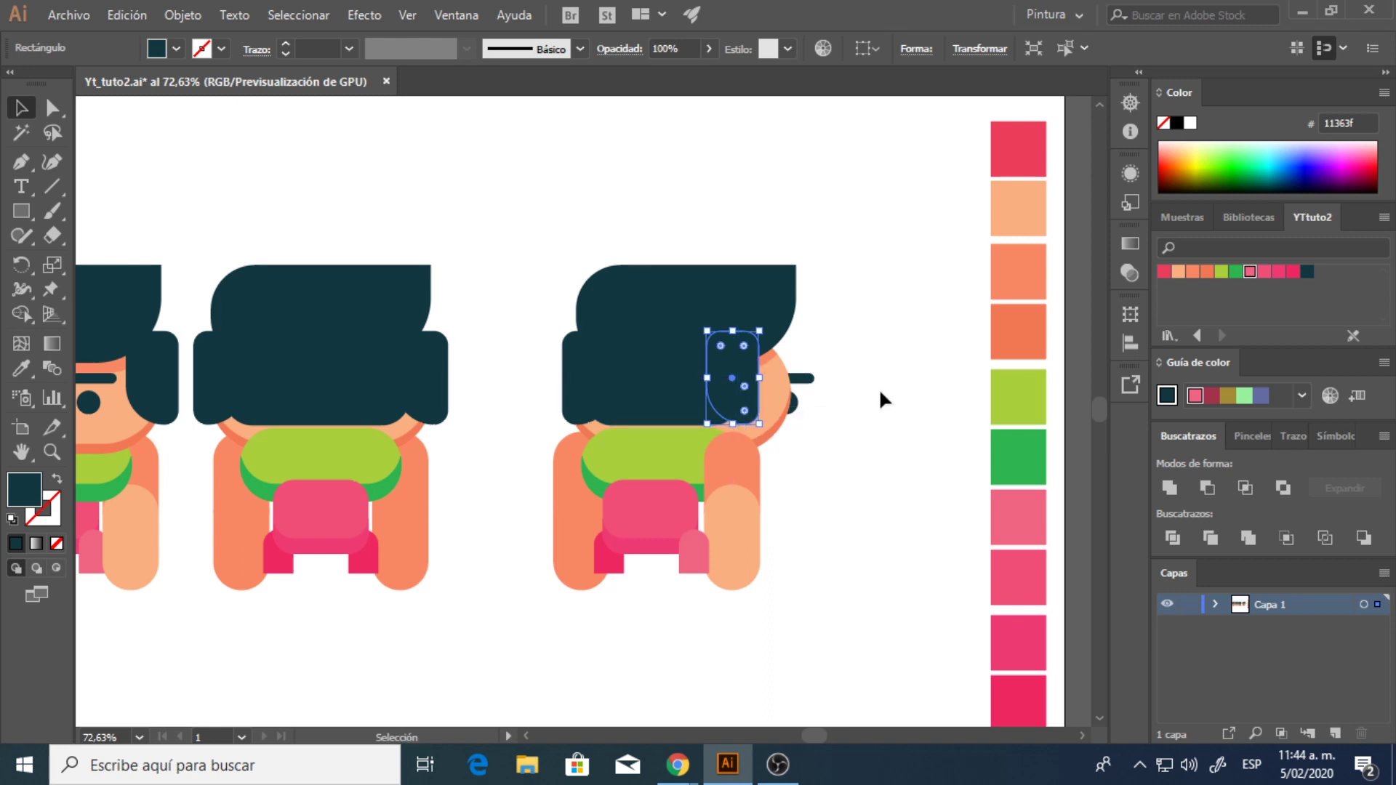
click(897, 503)
- Move the whole three-quarter back character closer to the back view to even out the row of four characters
scroll(893, 503, right, 1)
scroll(892, 503, down, 1)
drag(831, 218, 508, 624)
drag(684, 426, 571, 395)
click(469, 218)
drag(469, 218, 742, 243)
drag(797, 290, 725, 291)
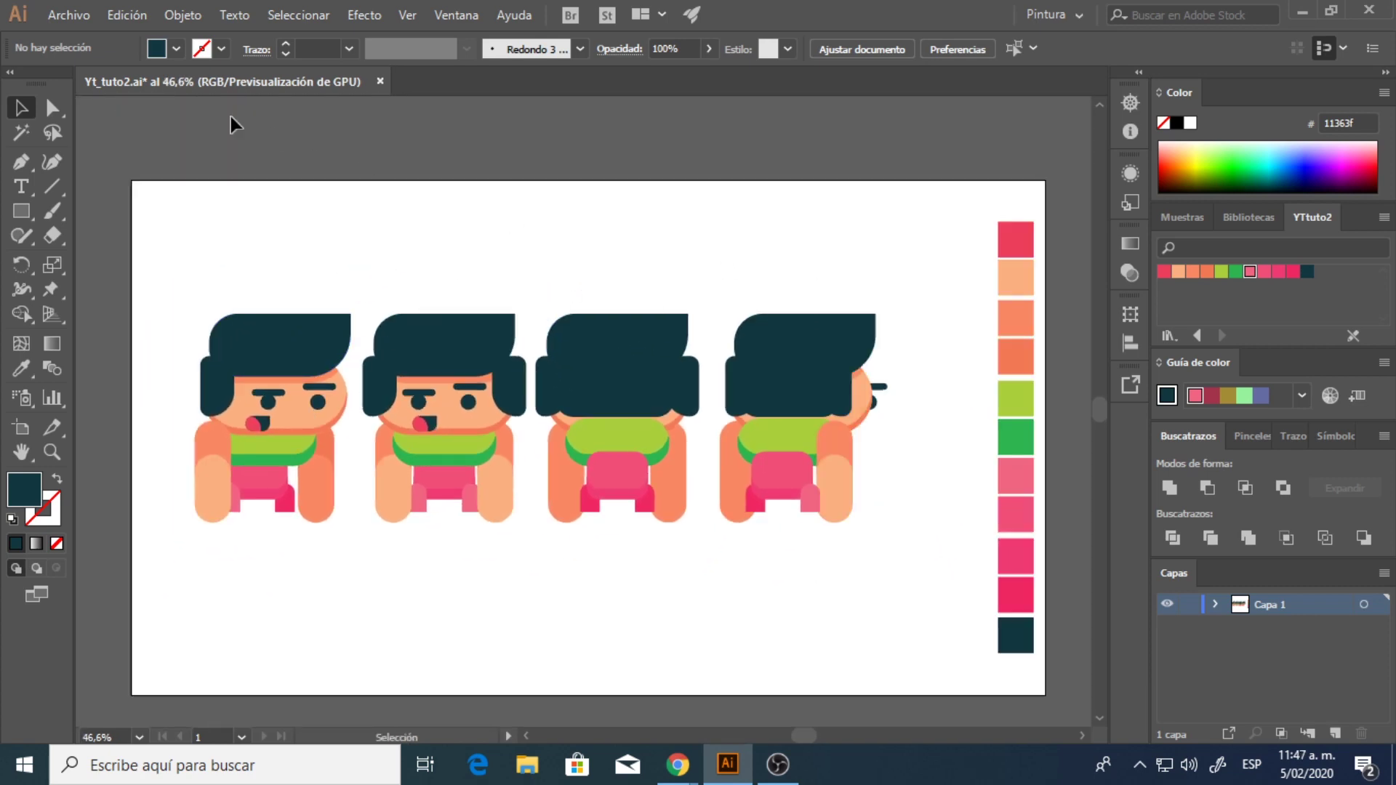
- Open vistas.ai and examine its row of character views and the beach scene where they are used
click(65, 15)
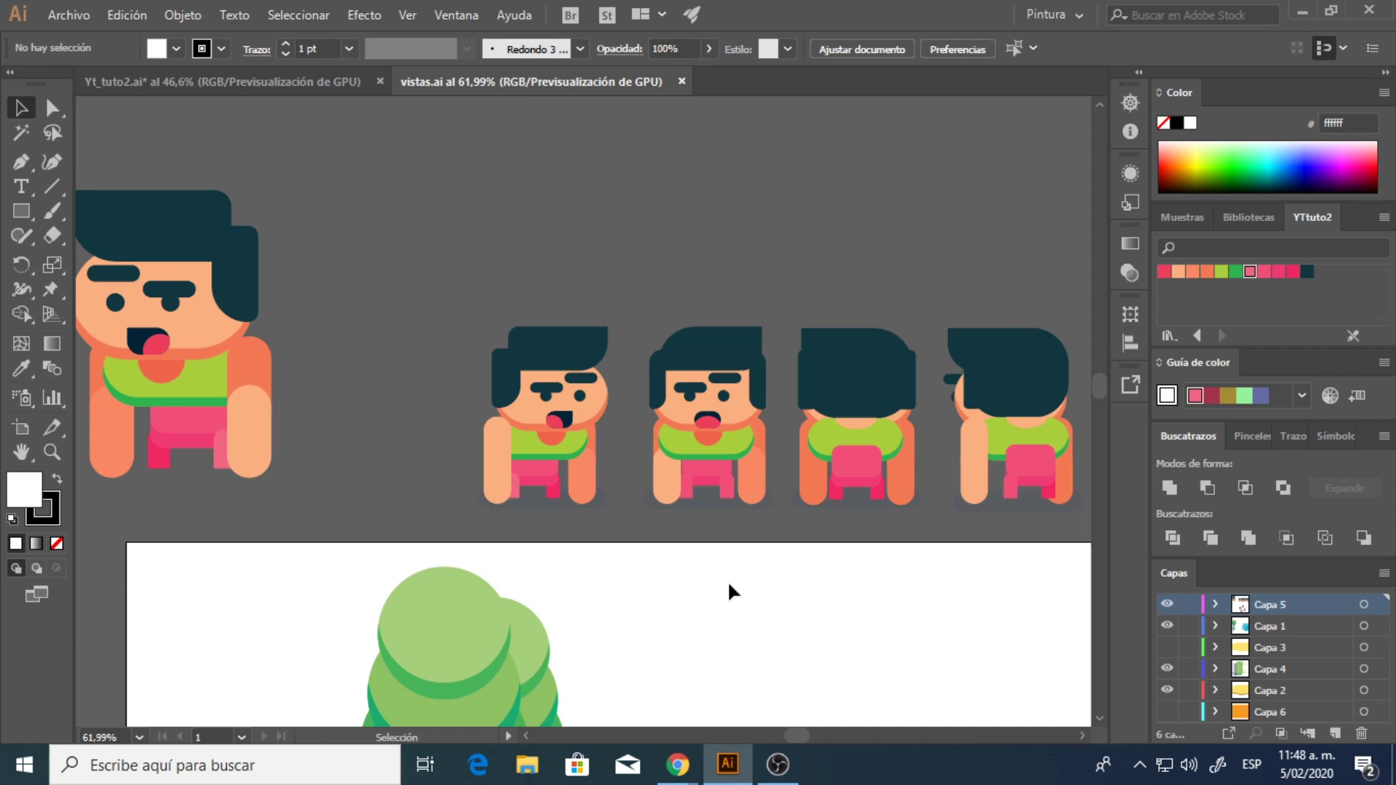
drag(807, 589, 835, 623)
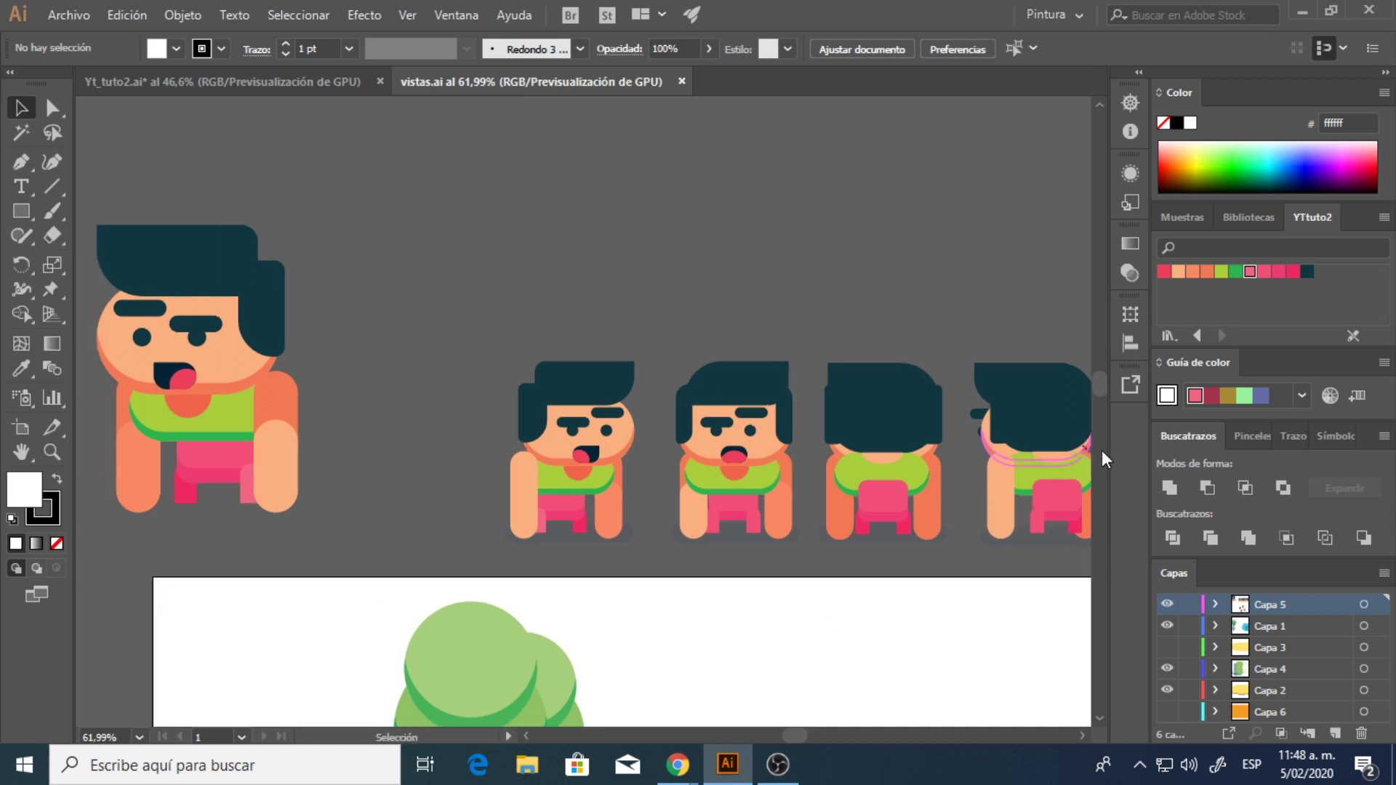
drag(1009, 299, 973, 278)
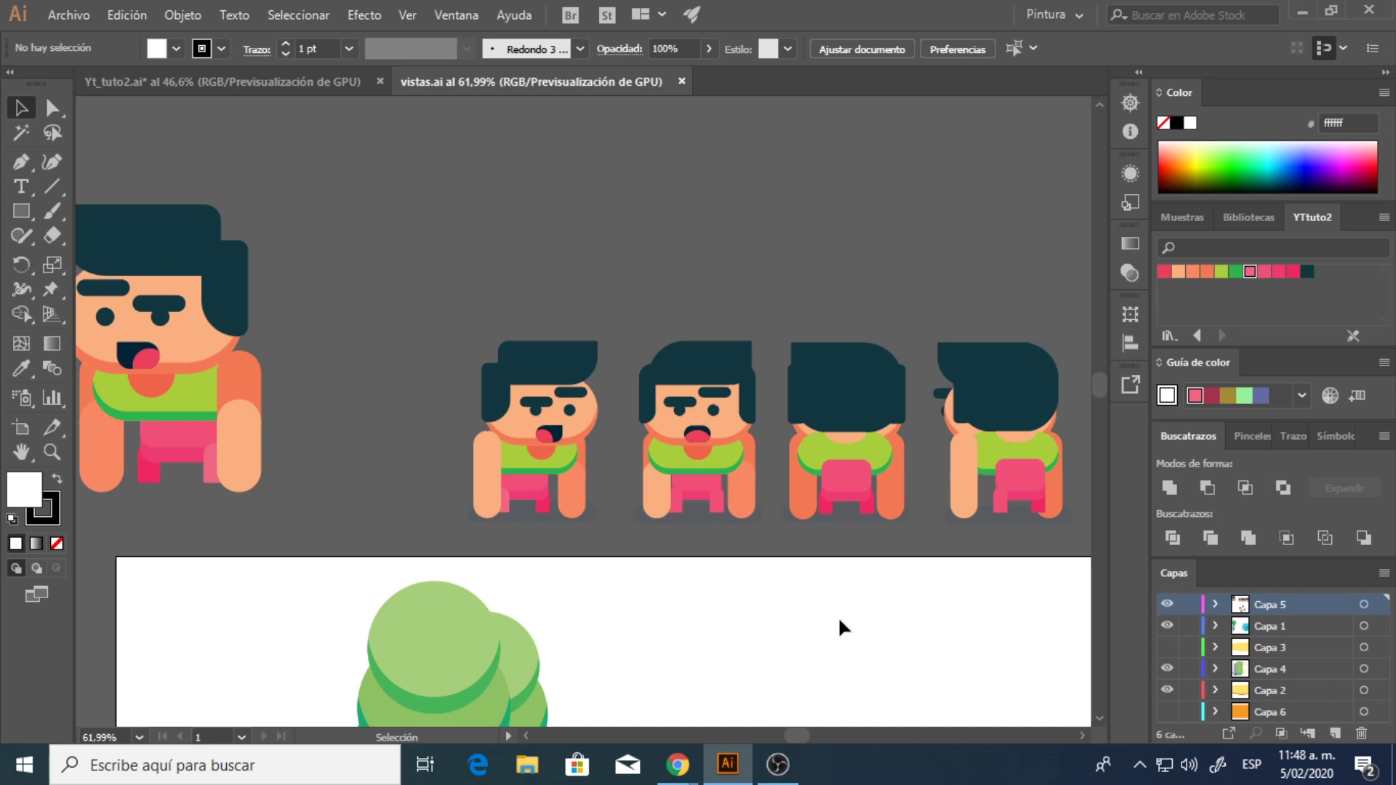
drag(826, 660, 781, 378)
drag(785, 603, 748, 384)
drag(895, 528, 816, 440)
drag(728, 427, 713, 413)
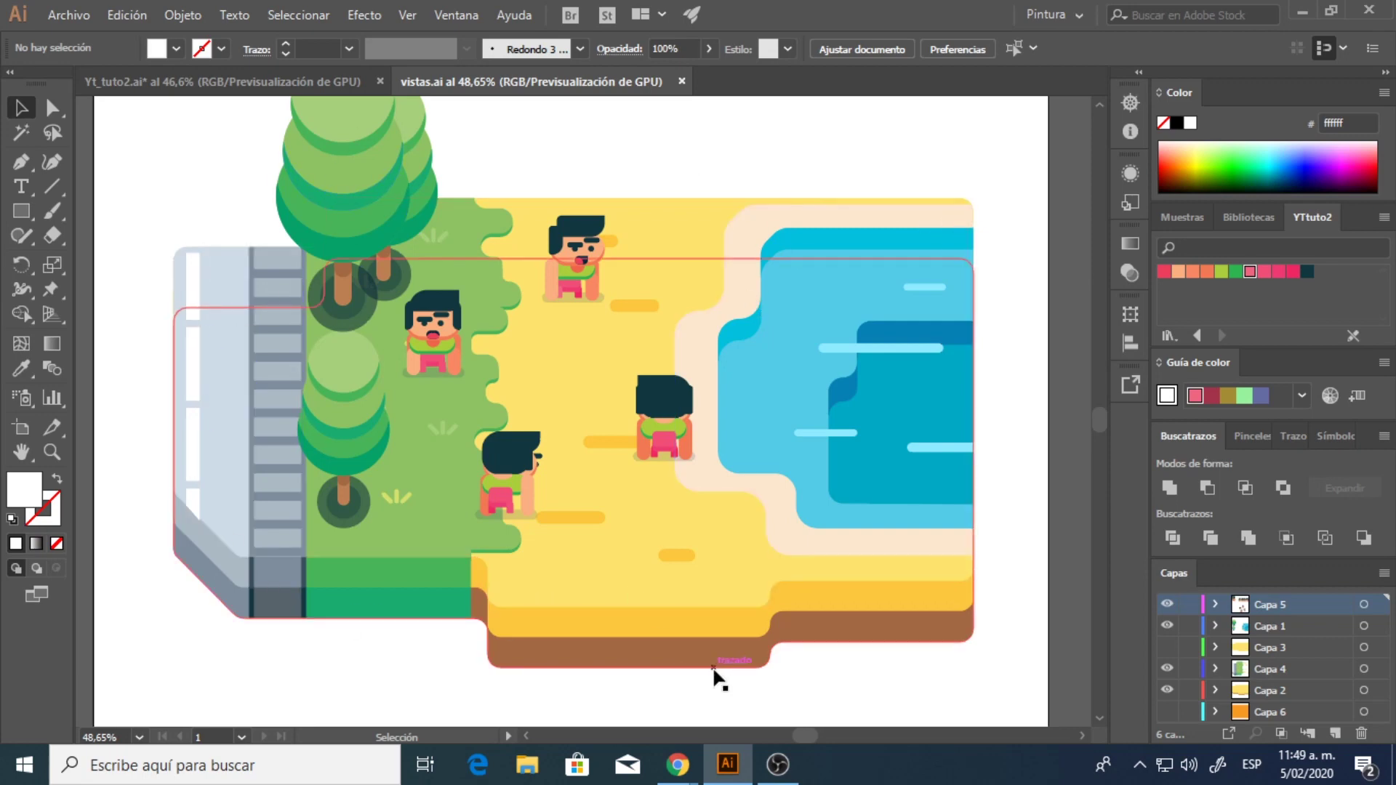
- Move the front-facing character lower on the grass and the back-view character higher on the sand near the water
key(ctrl+space)
drag(611, 386, 681, 404)
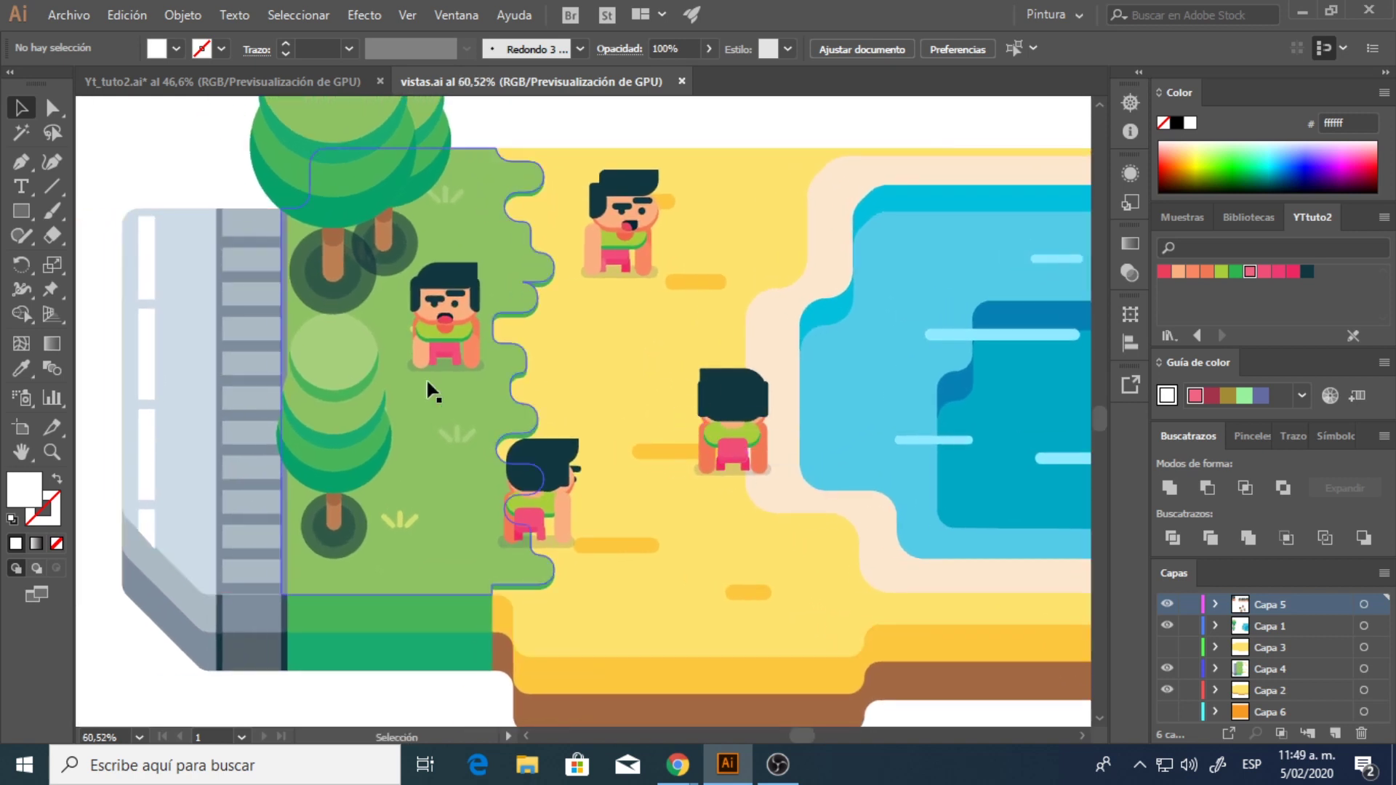
drag(445, 314, 445, 448)
click(733, 421)
drag(736, 422, 735, 351)
- Move the three-quarter front character down beside the back view, and the three-quarter back character up along the grass edge
click(610, 262)
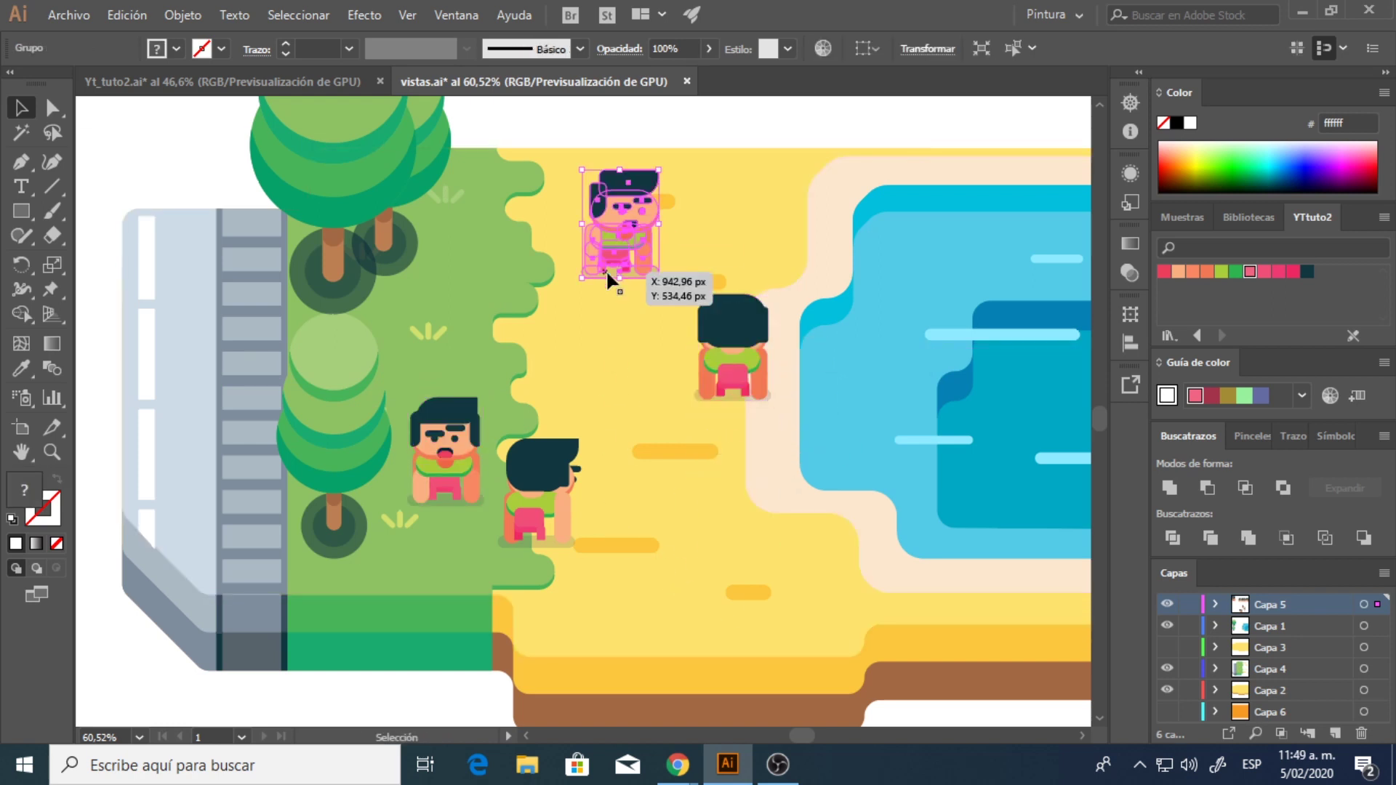
drag(653, 207, 619, 367)
drag(542, 500, 530, 304)
click(473, 682)
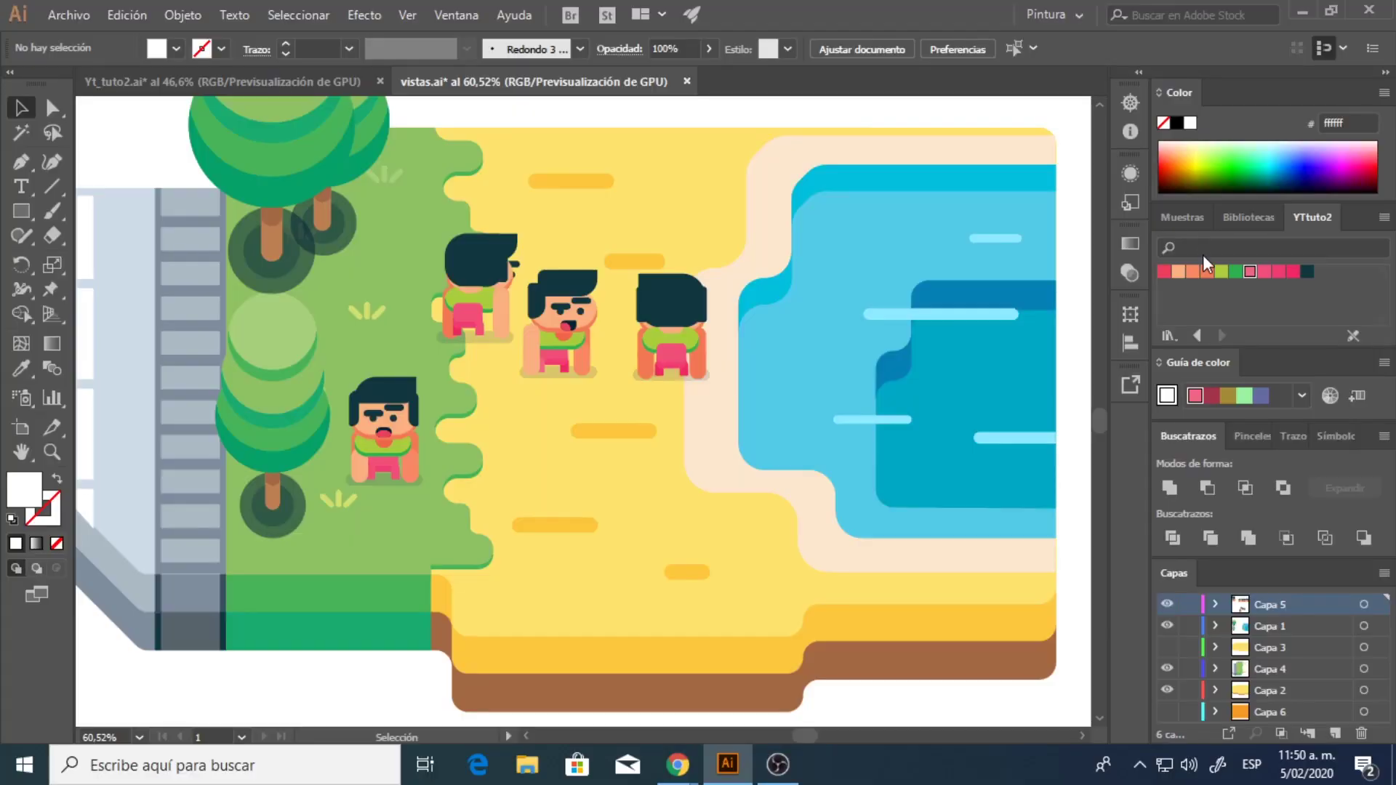
- Select all unused swatches of the document and delete them
click(1193, 217)
click(1237, 218)
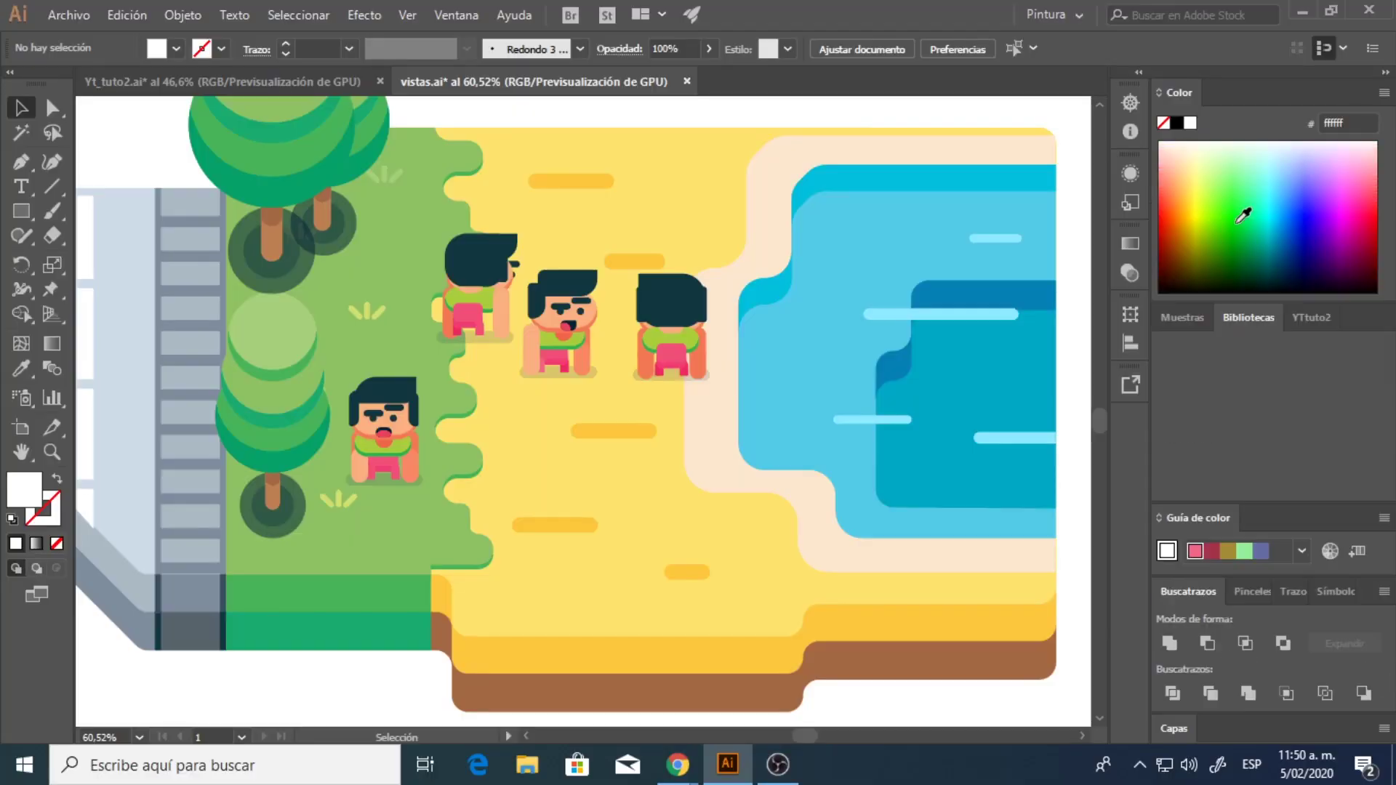
click(1184, 317)
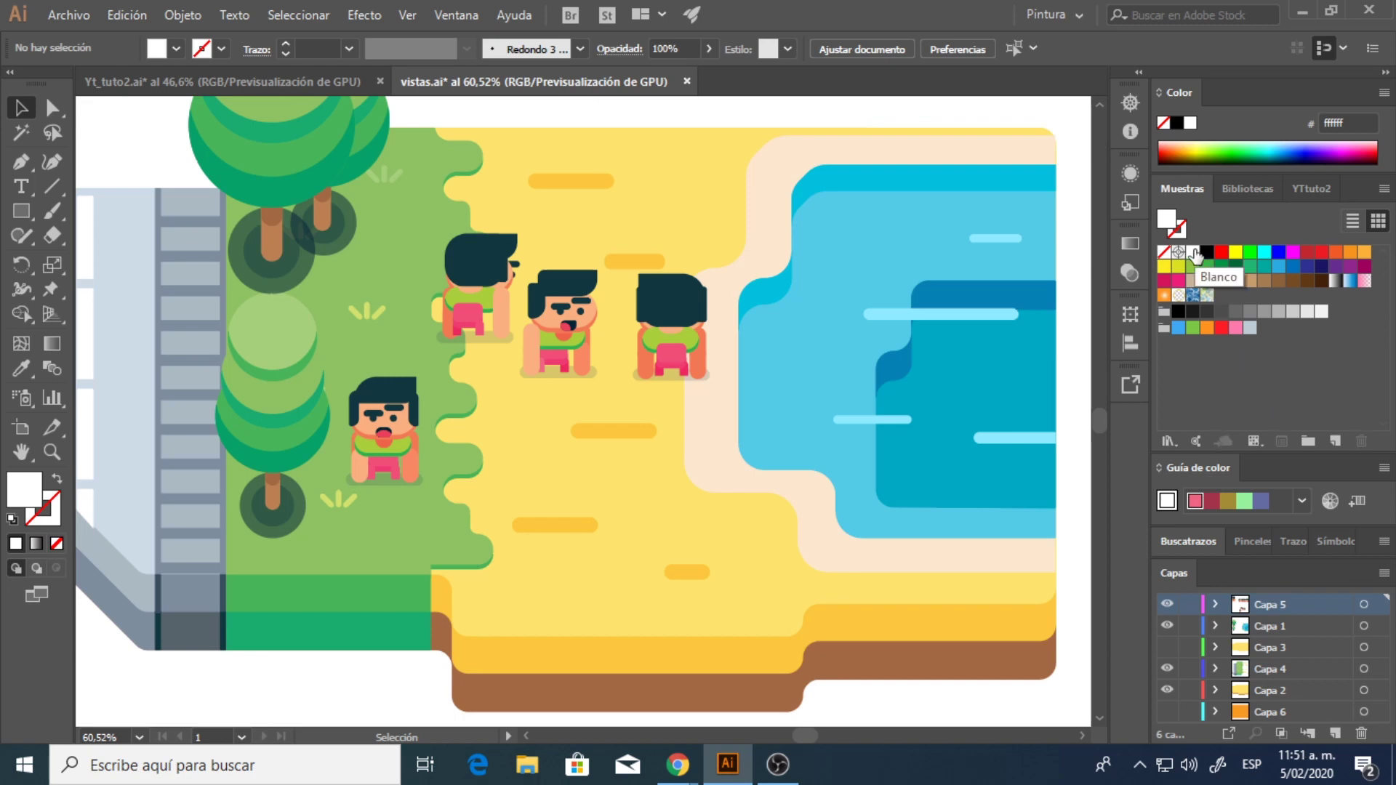
click(1384, 189)
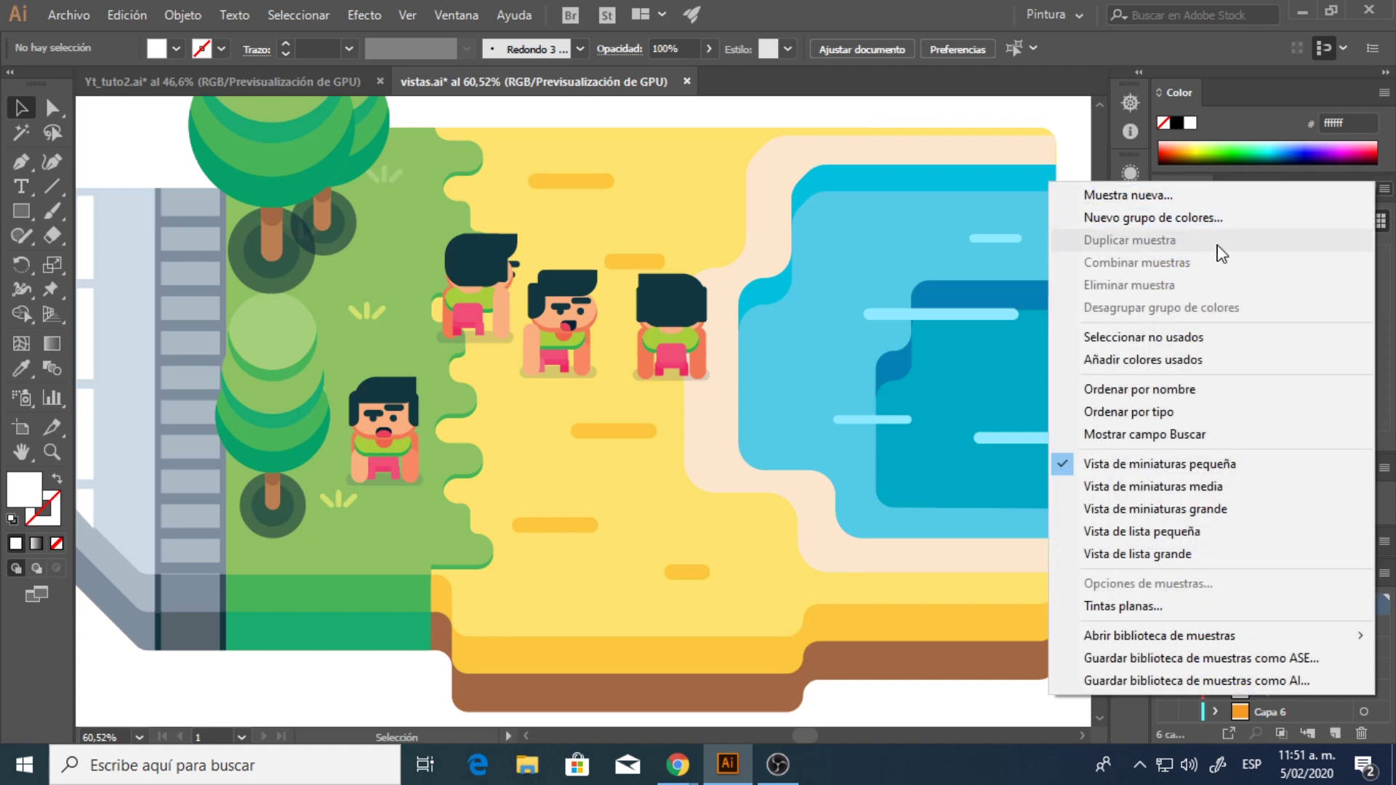
click(1143, 338)
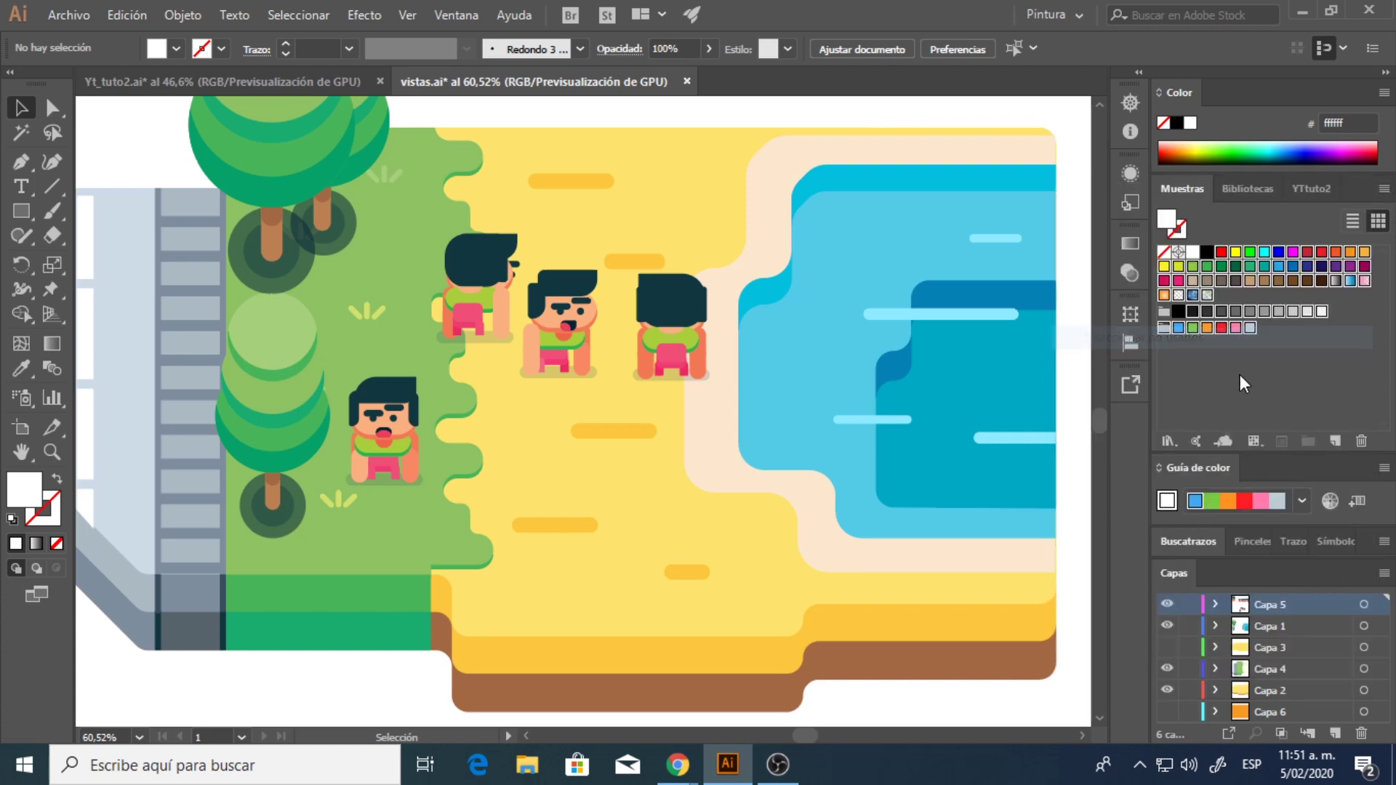
click(1361, 439)
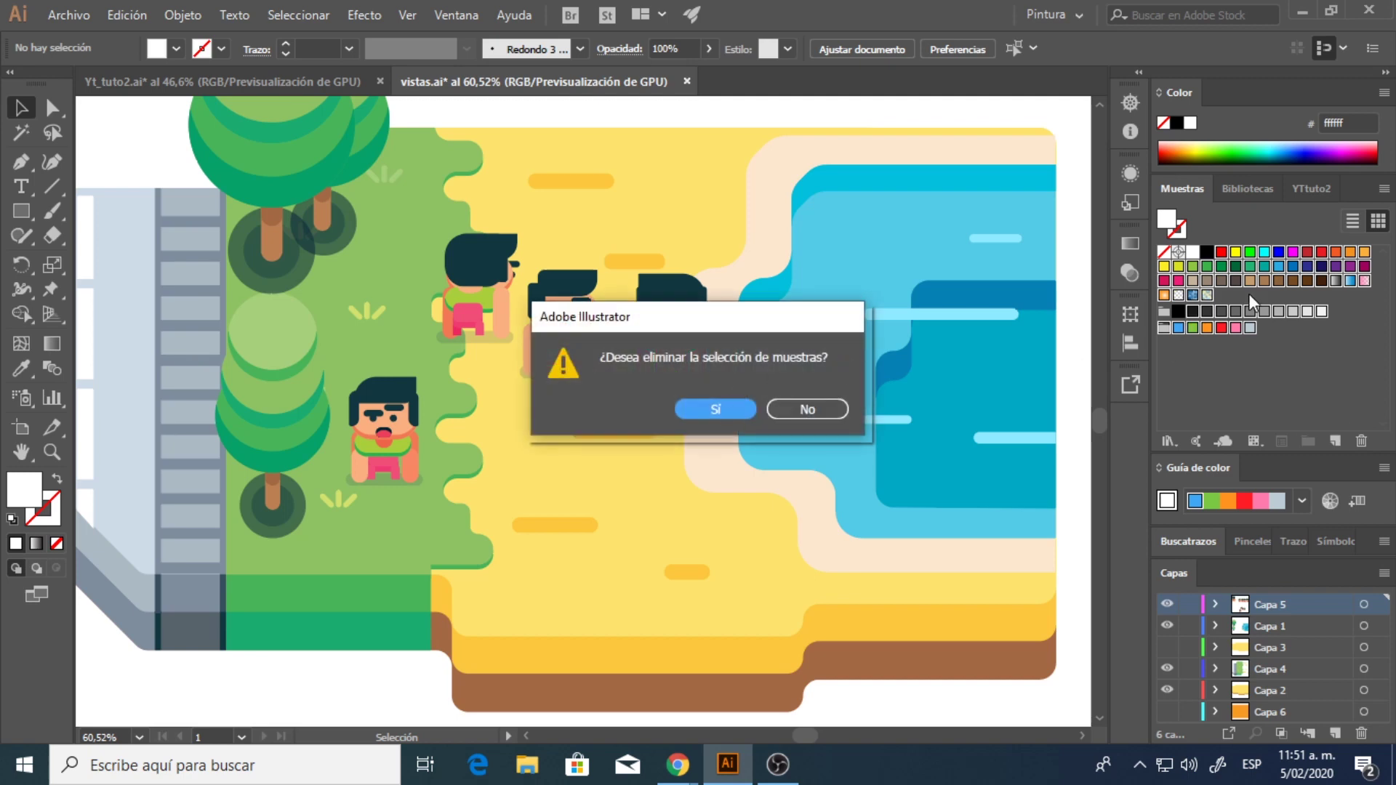
click(716, 408)
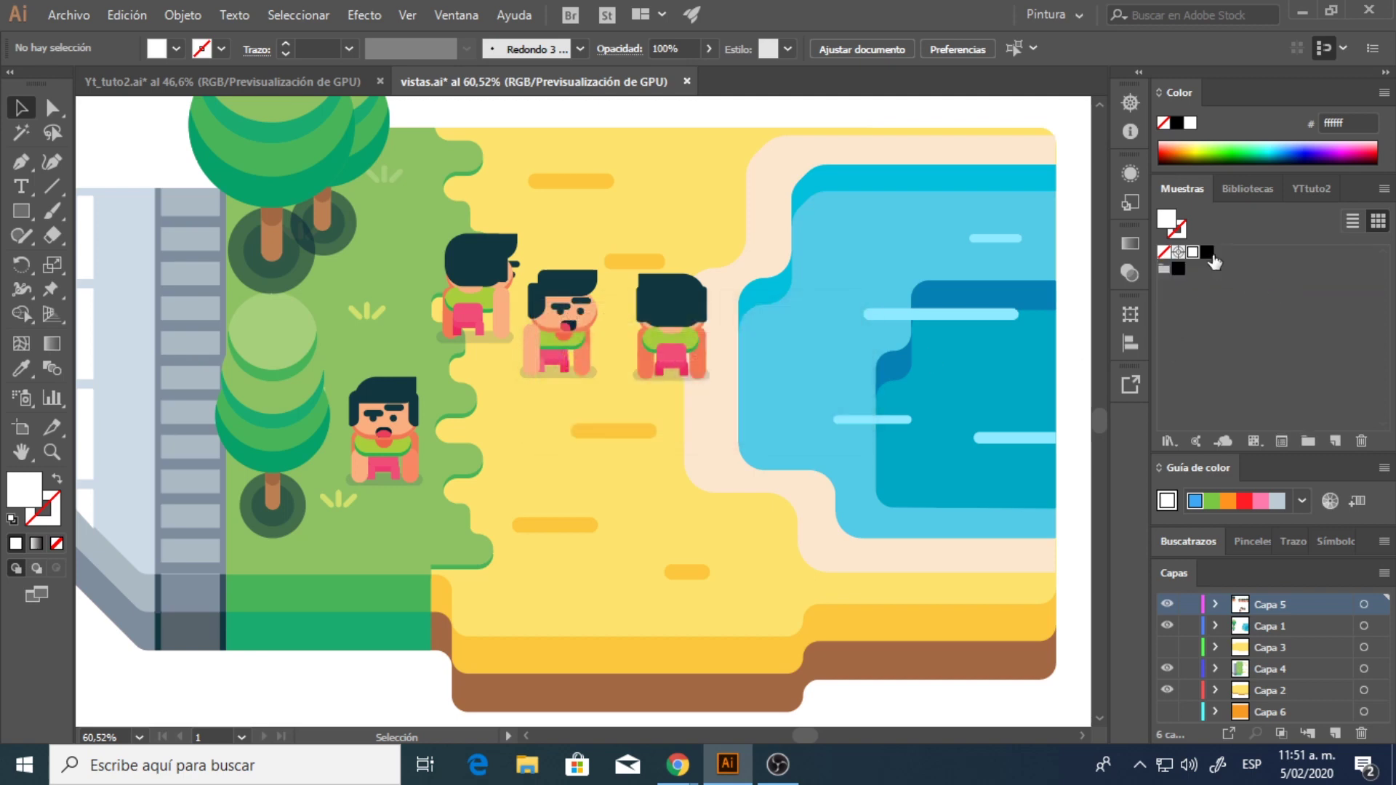
- Delete the remaining white and black swatches and the leftover colour group
click(1360, 440)
click(719, 409)
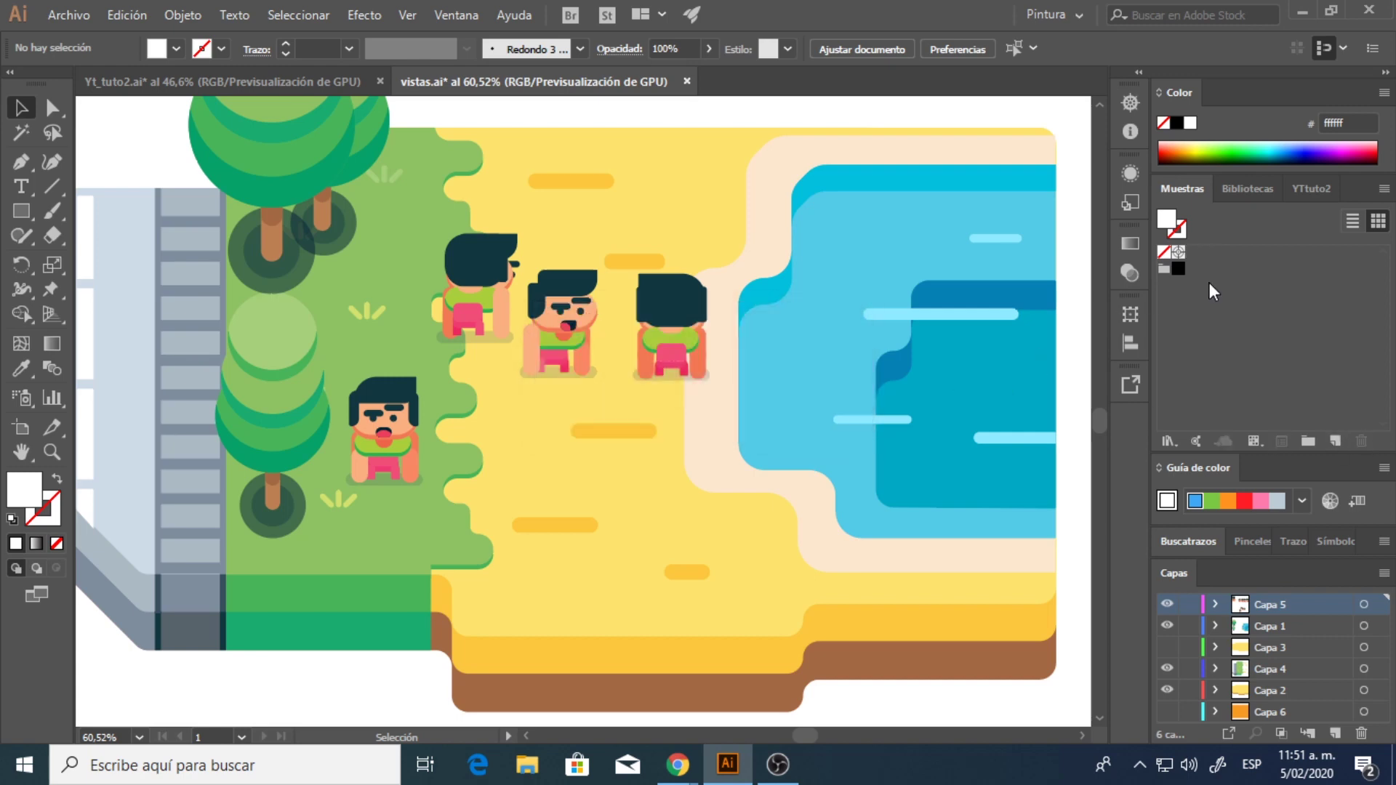
click(1165, 269)
click(1360, 440)
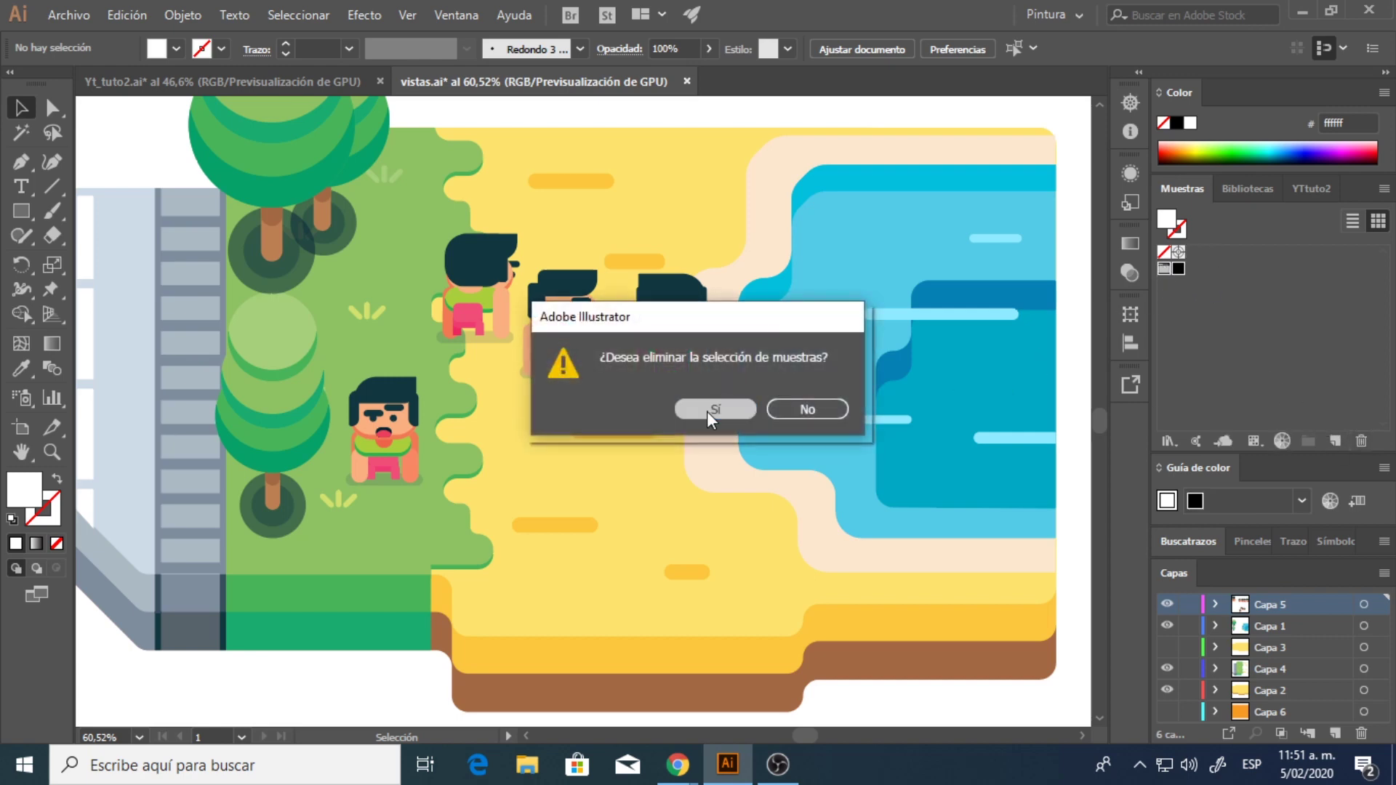
click(712, 409)
- Add the ec3f5c fill as a document swatch, and delete that swatch again
key(ctrl+z)
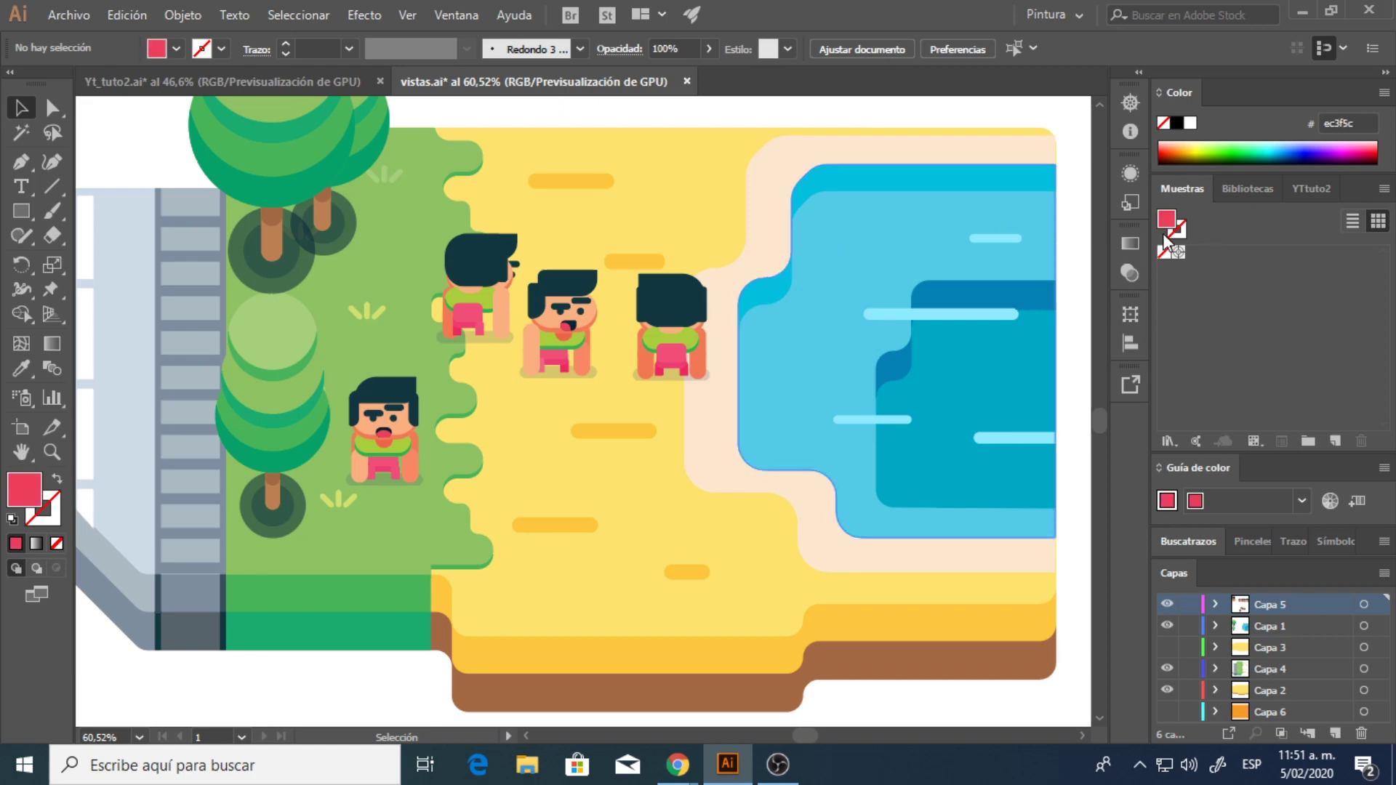
drag(1170, 229, 1196, 268)
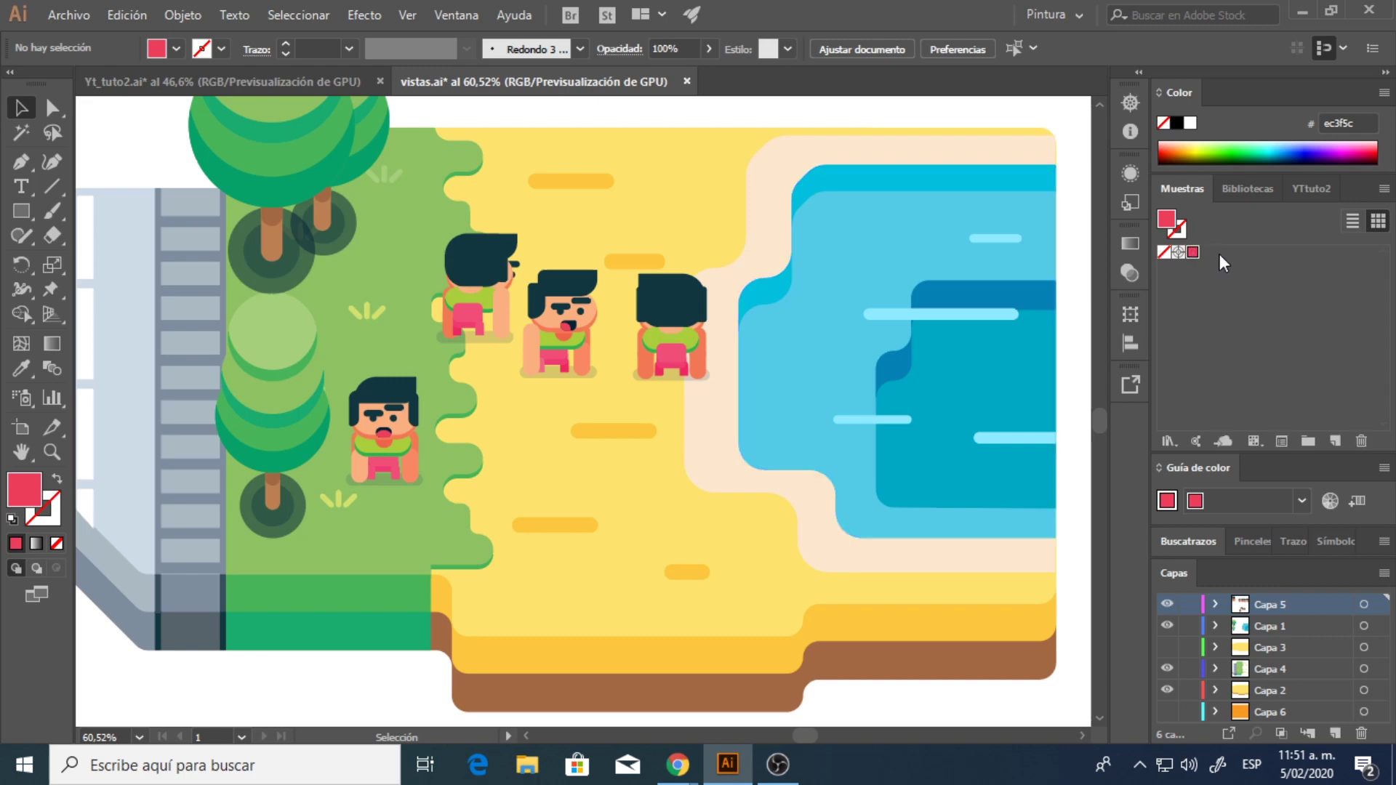
click(1362, 442)
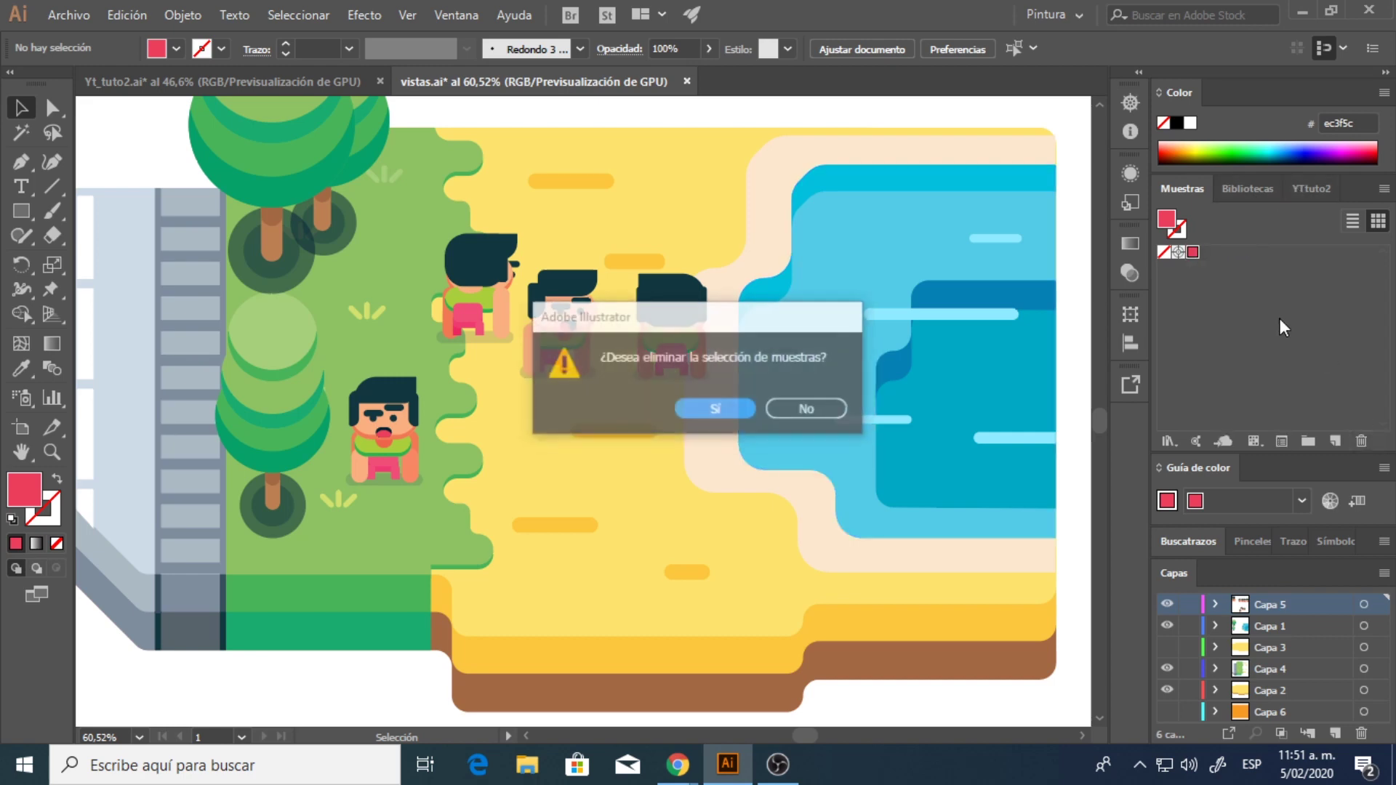
click(711, 409)
- Copy all the colours of the YTtuto2 swatch library, from the first red to the dark teal, into the document swatches
click(1314, 190)
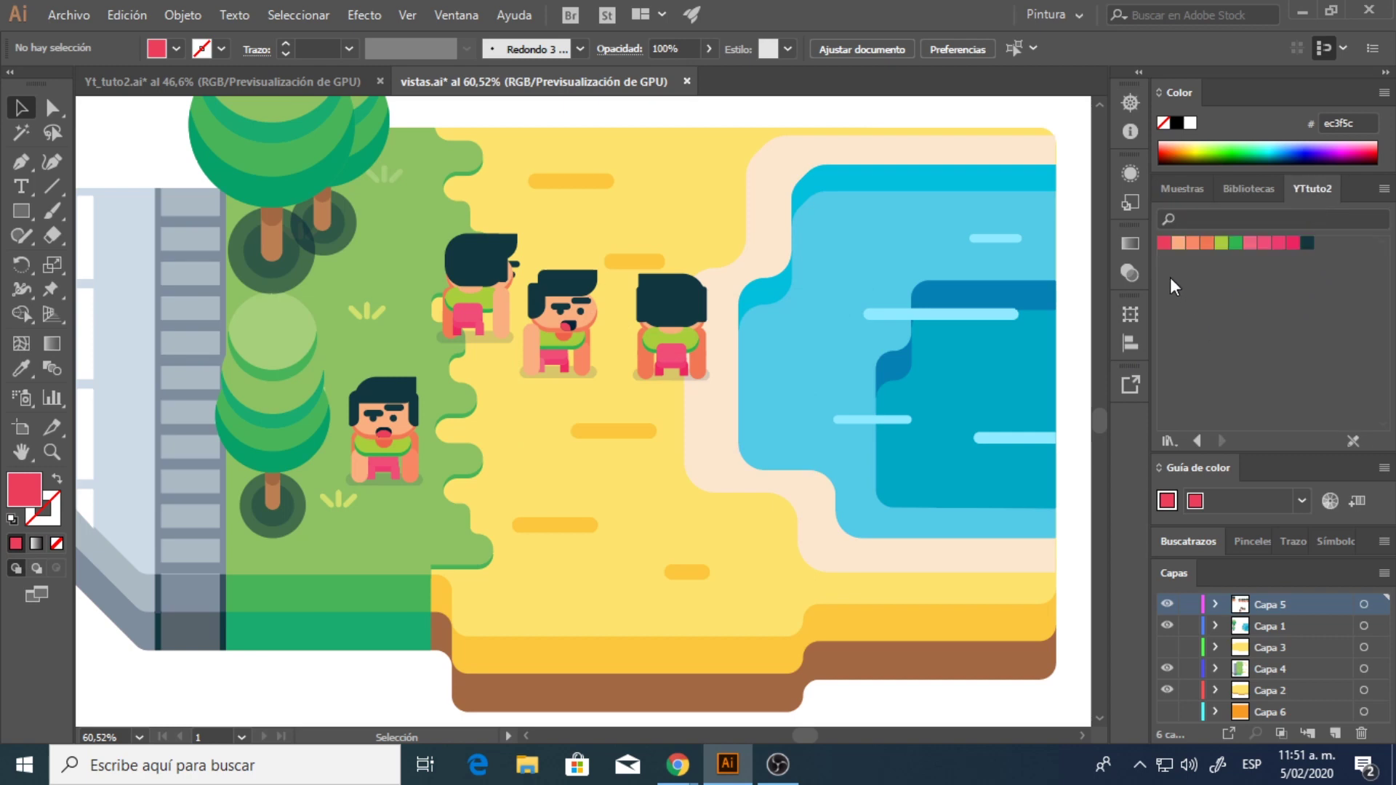
click(1164, 245)
shift+click(1307, 244)
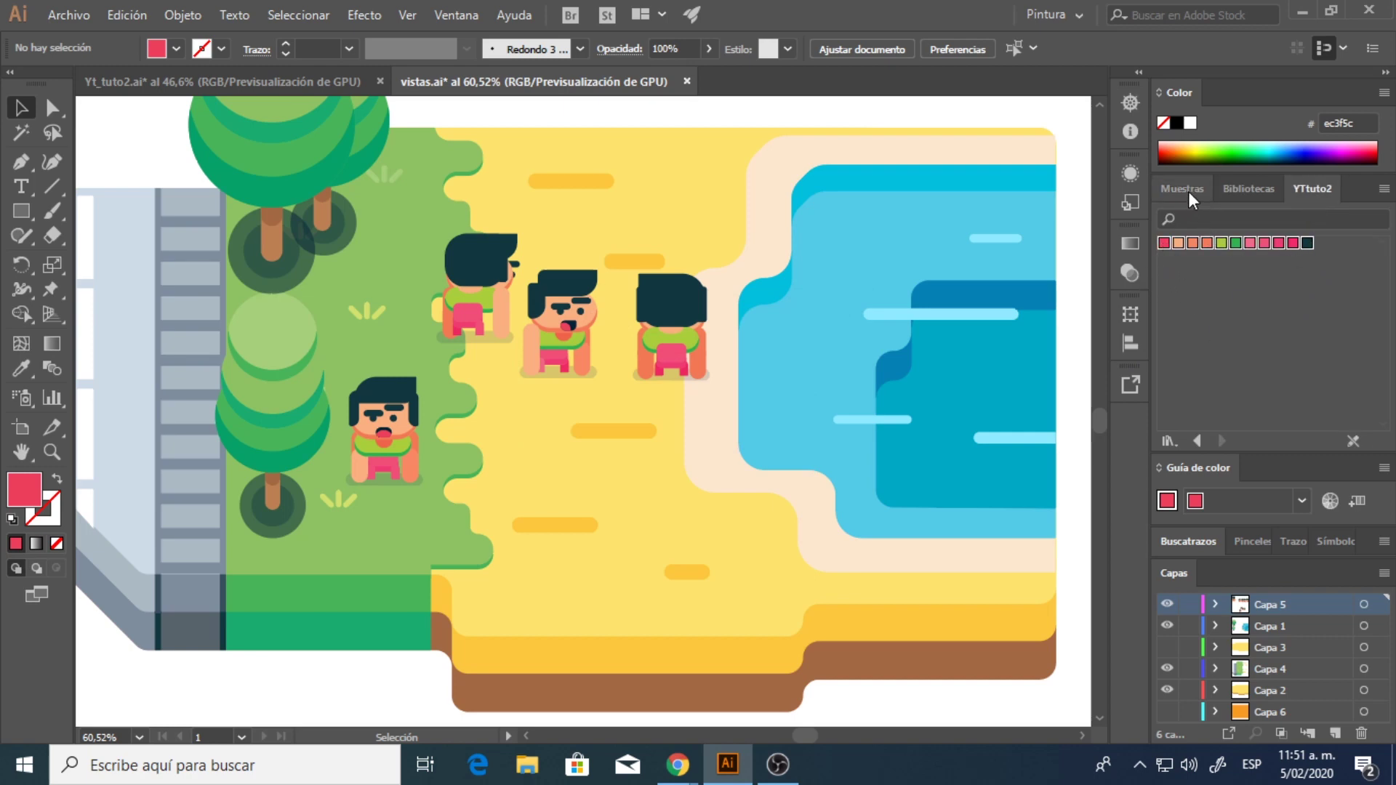
drag(1163, 236, 1190, 191)
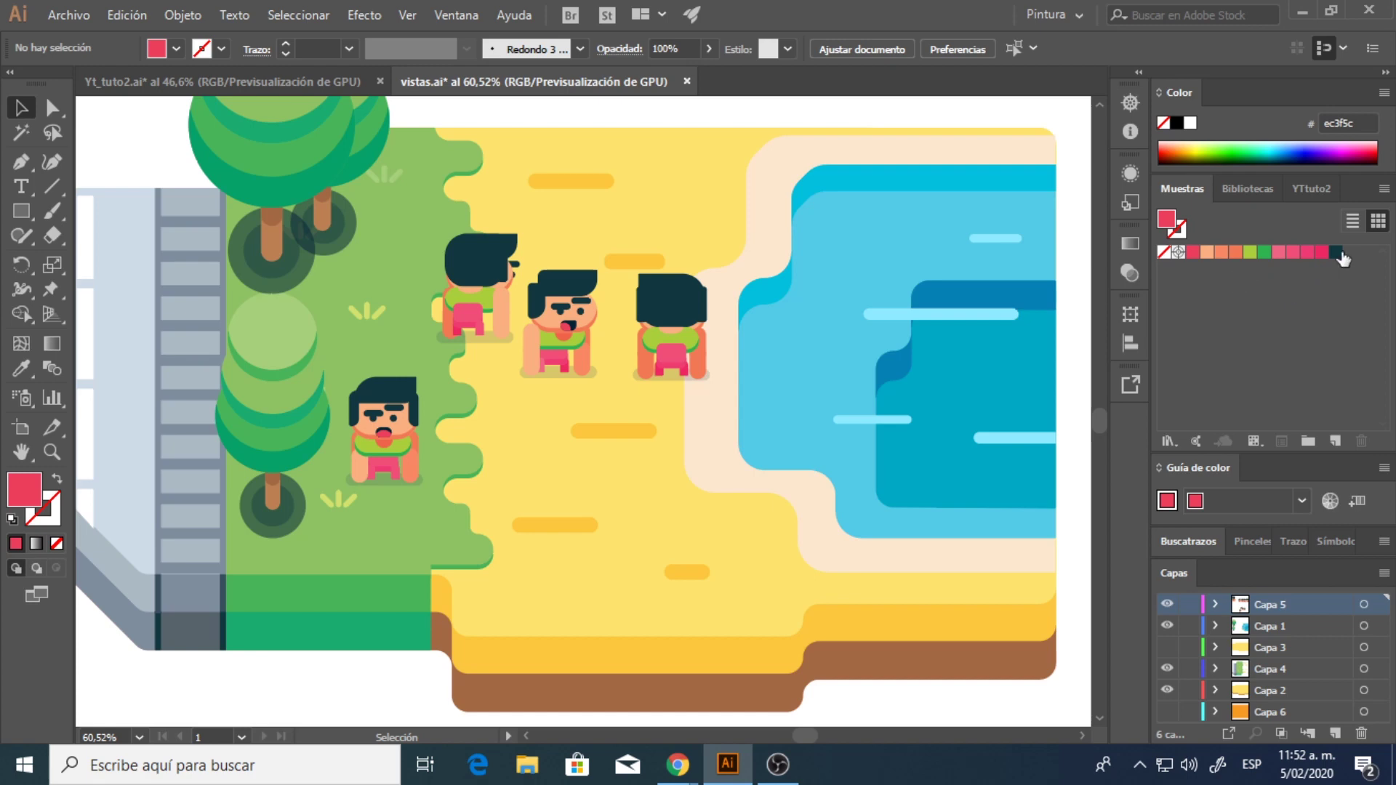
- Save the document swatches as an AI swatch library in the "illustartor papeltas de color" folder on drive G
click(1384, 190)
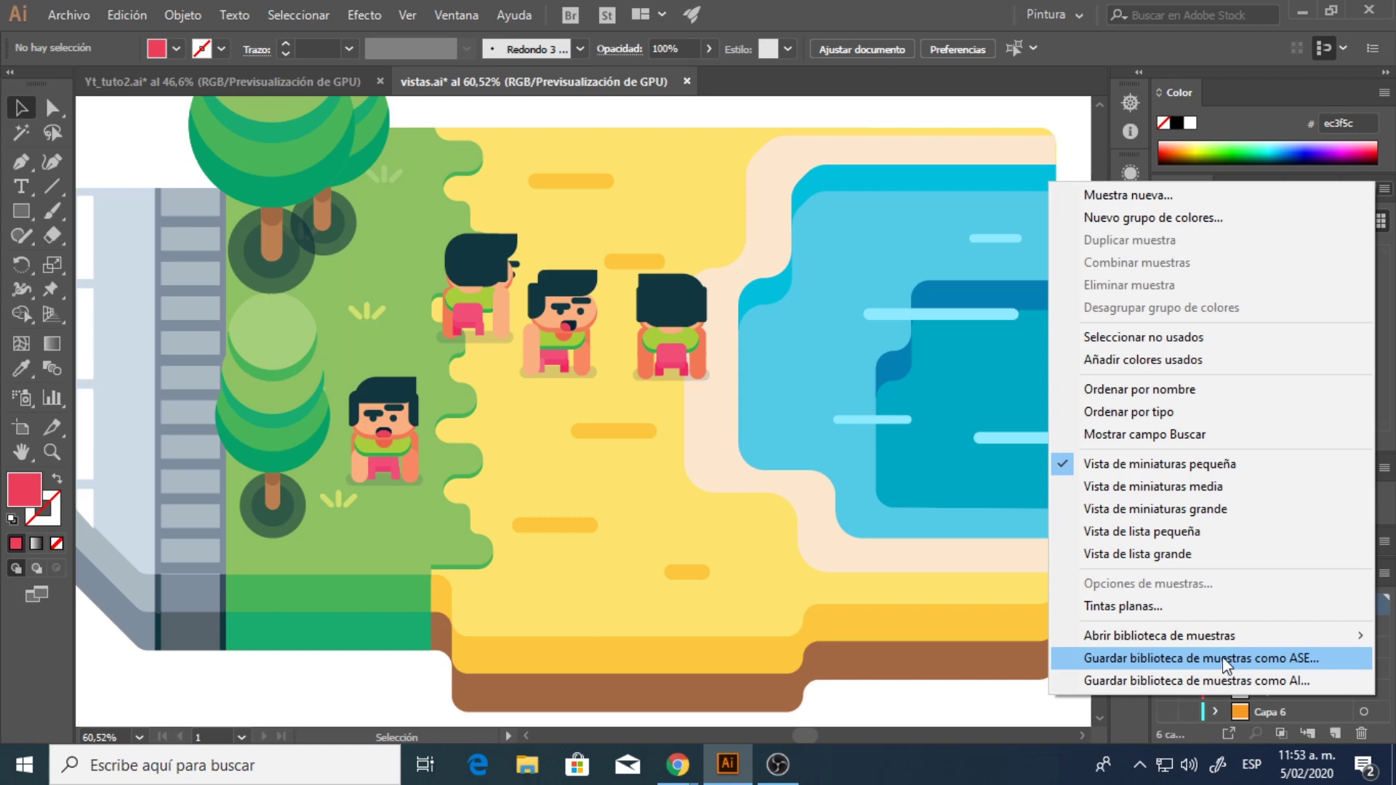
click(1229, 678)
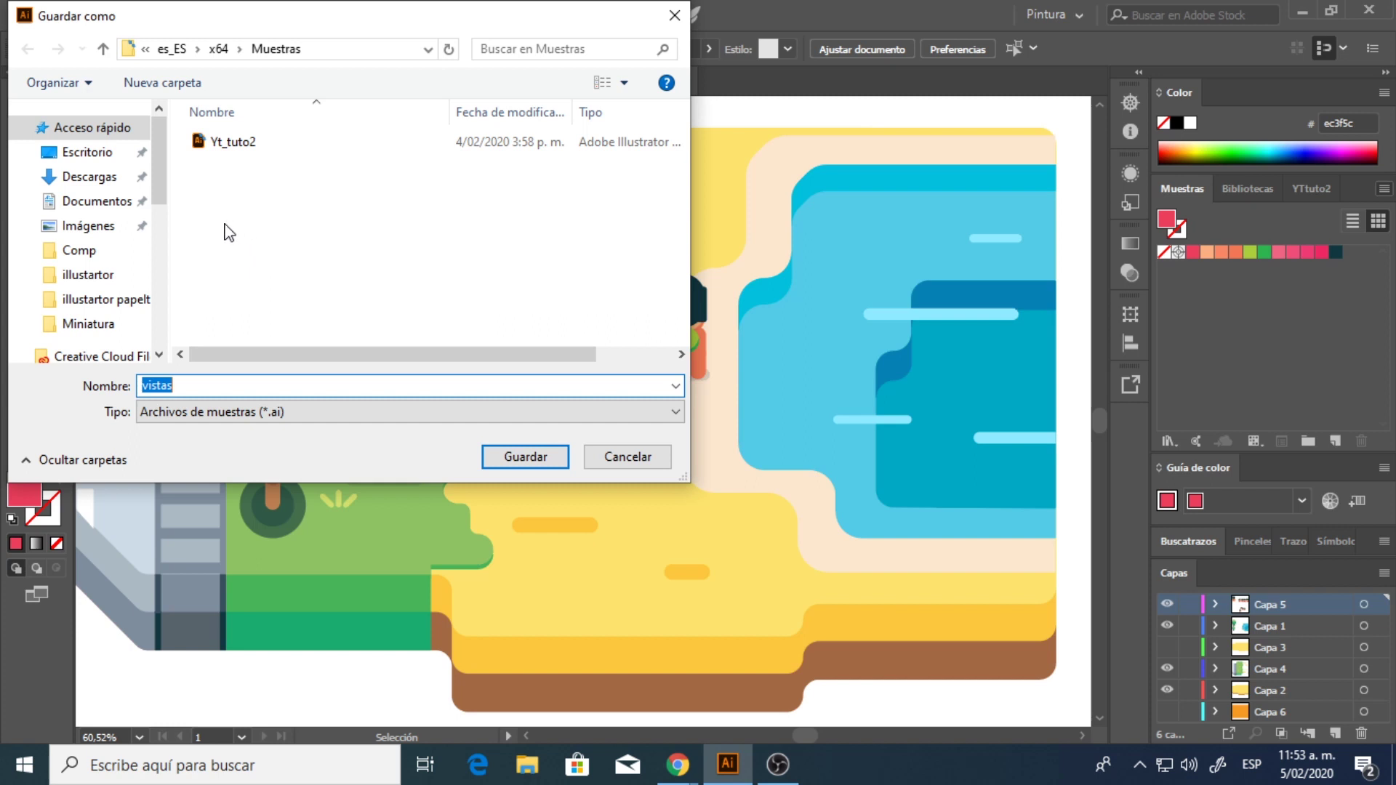
scroll(146, 219, down, 5)
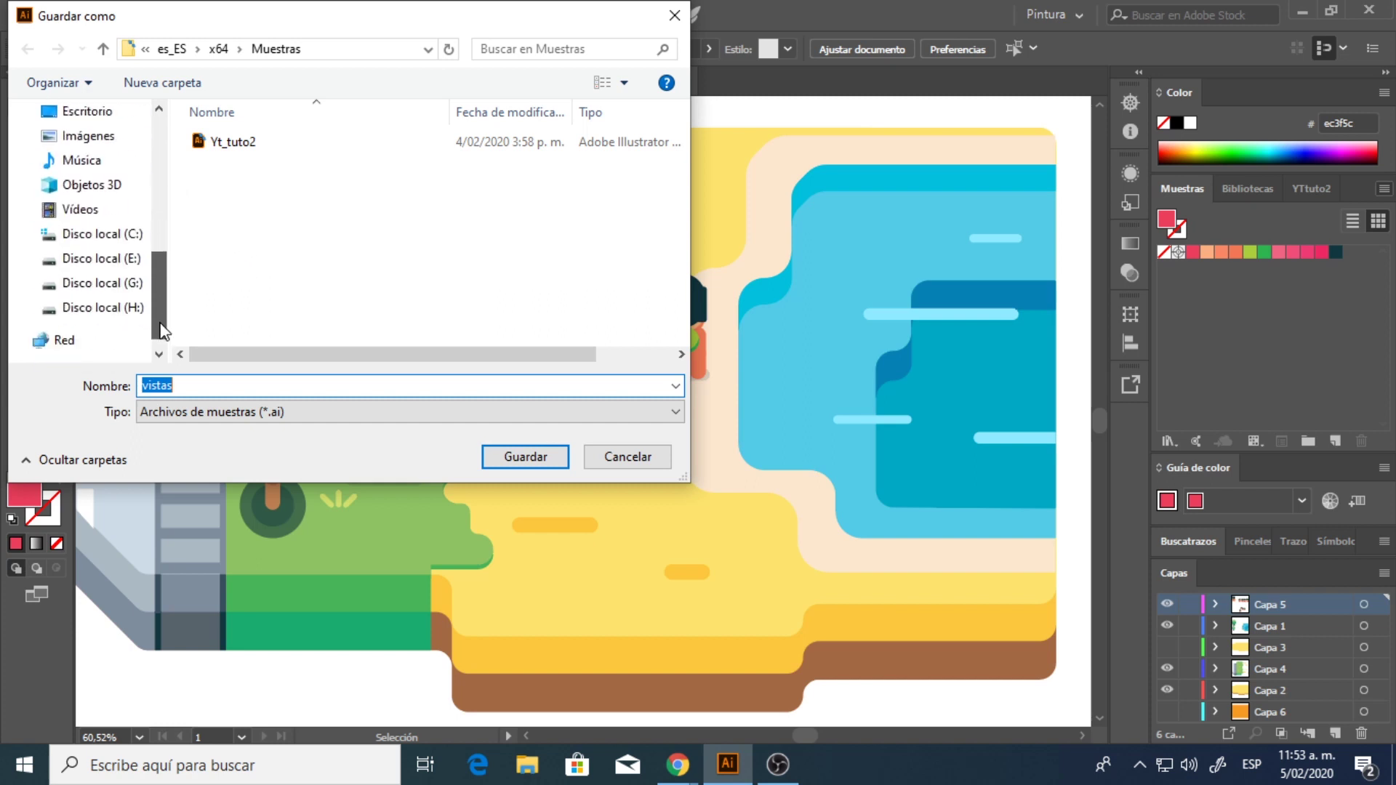
click(123, 259)
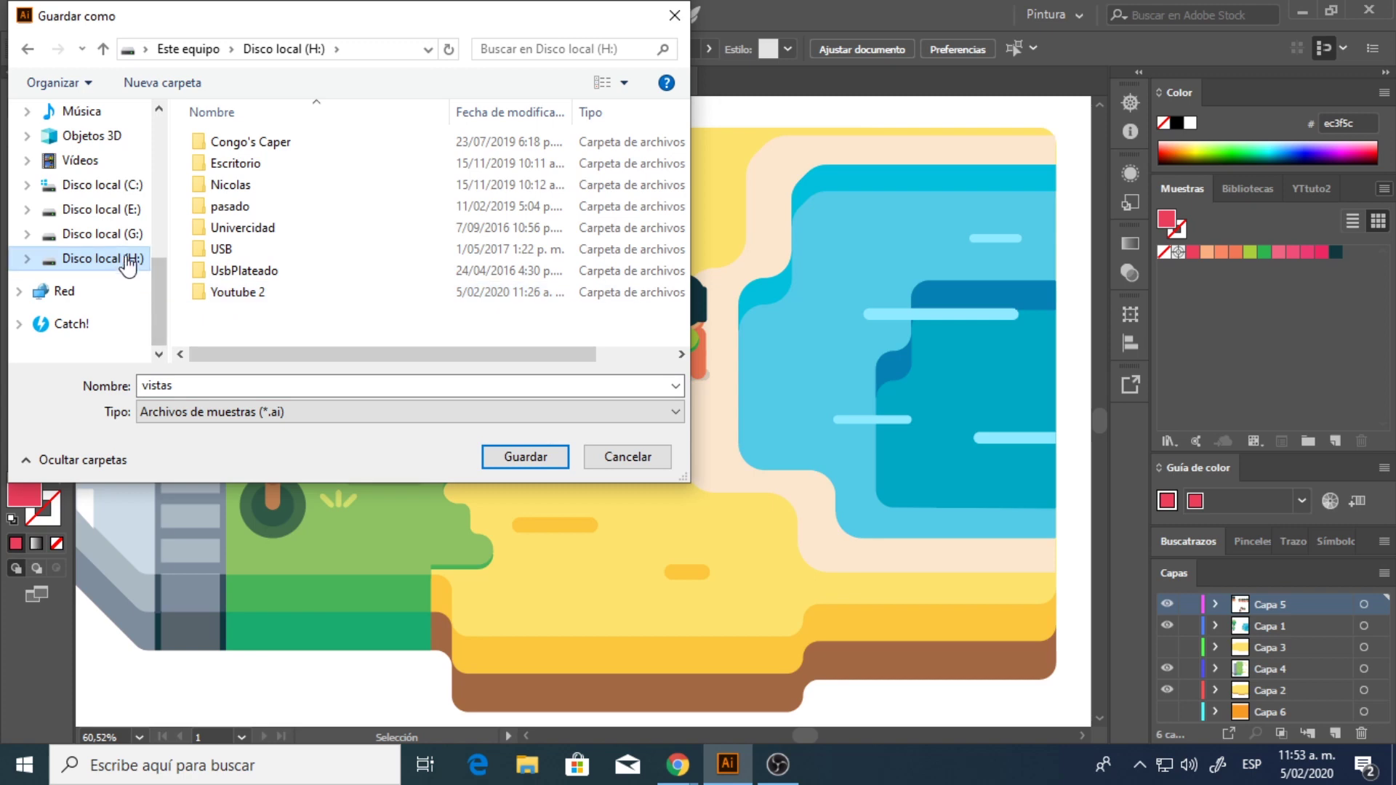
click(117, 234)
scroll(300, 247, down, 4)
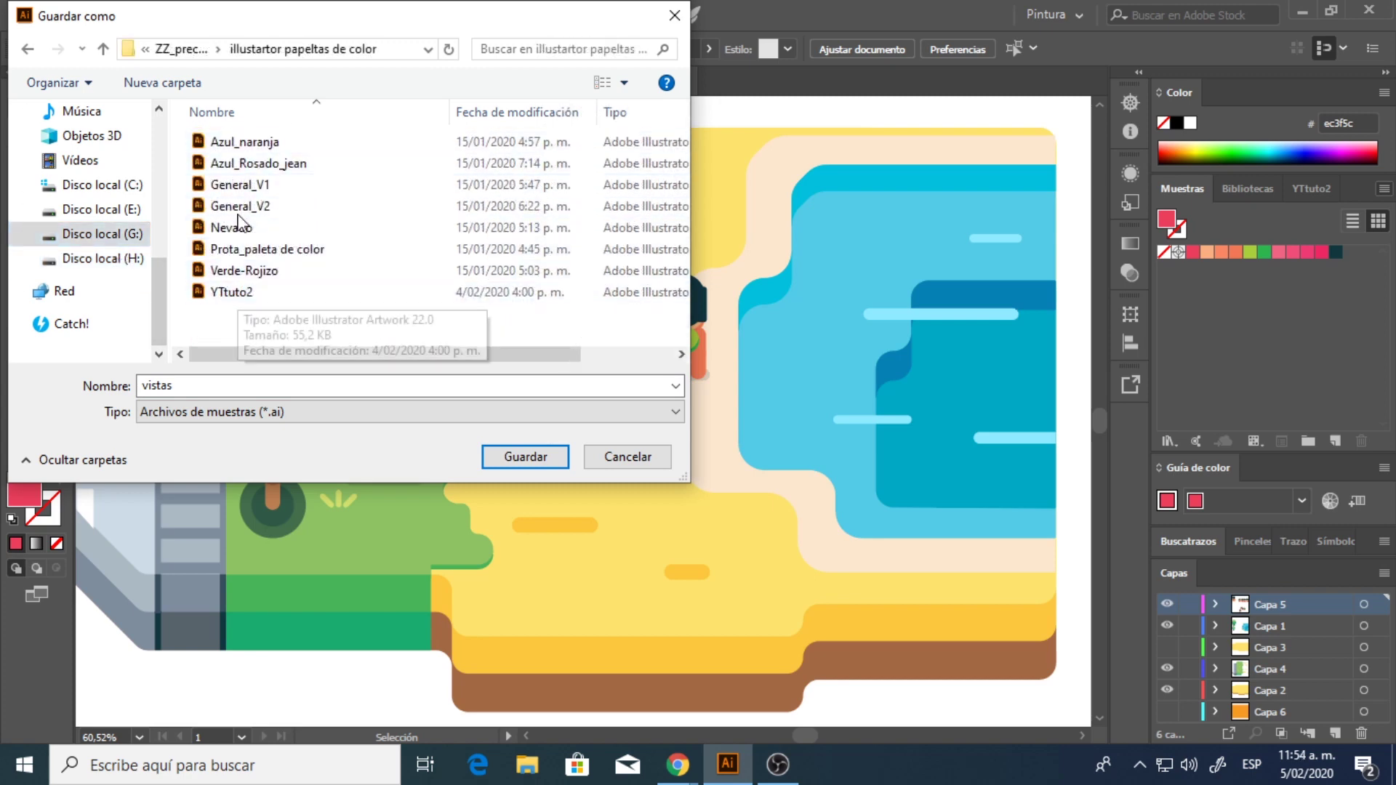
double_click(156, 386)
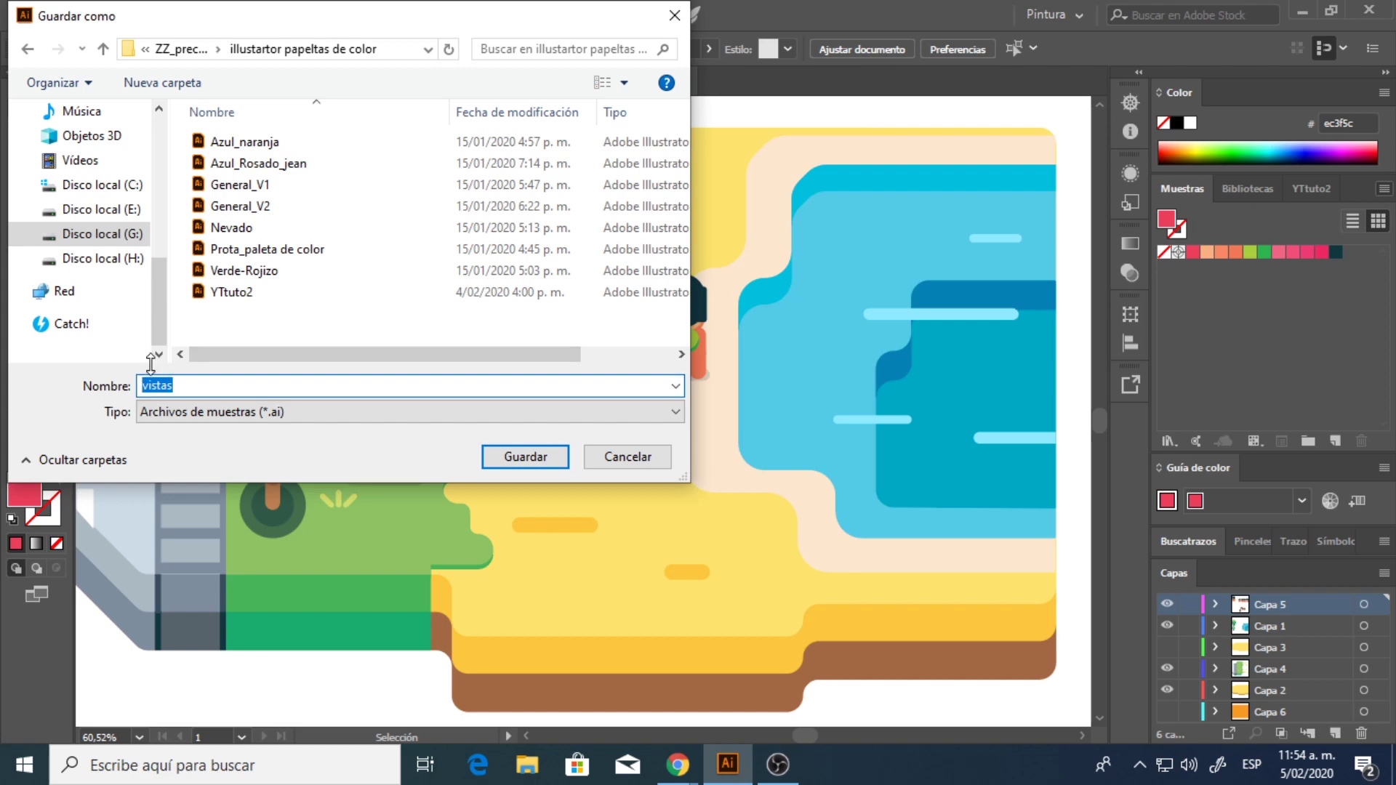